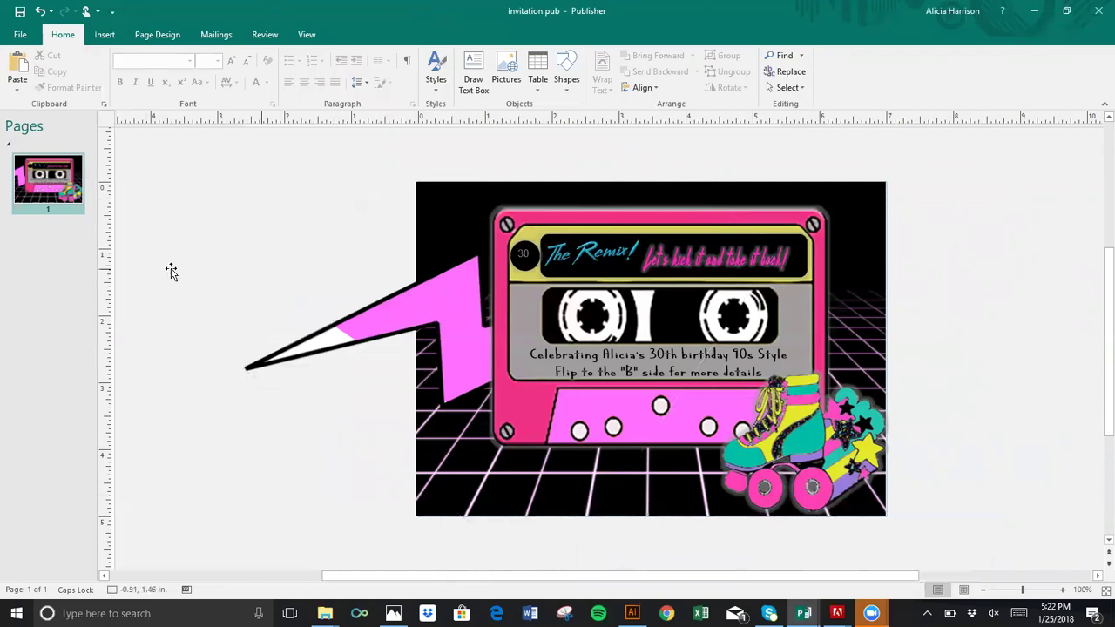
Step: Try moving the pink lightning bolt farther away from the cassette, and undo the move
{"action": "left_click", "coordinate": [406, 242]}
{"action": "left_click_drag", "start_coordinate": [406, 242], "coordinate": [200, 229]}
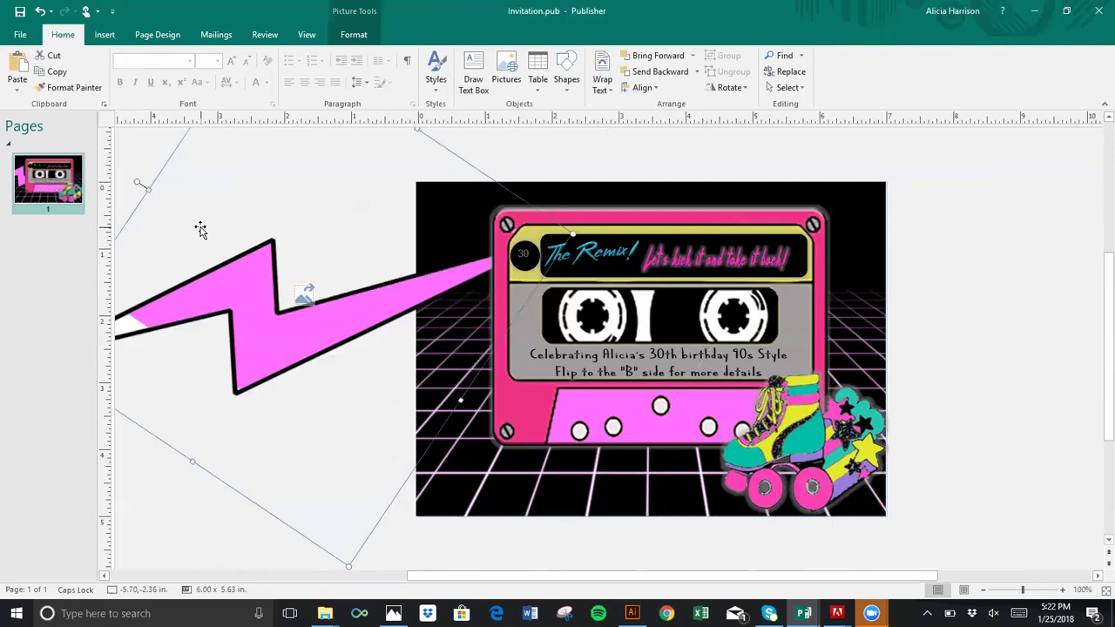
{"action": "left_click", "coordinate": [40, 12]}
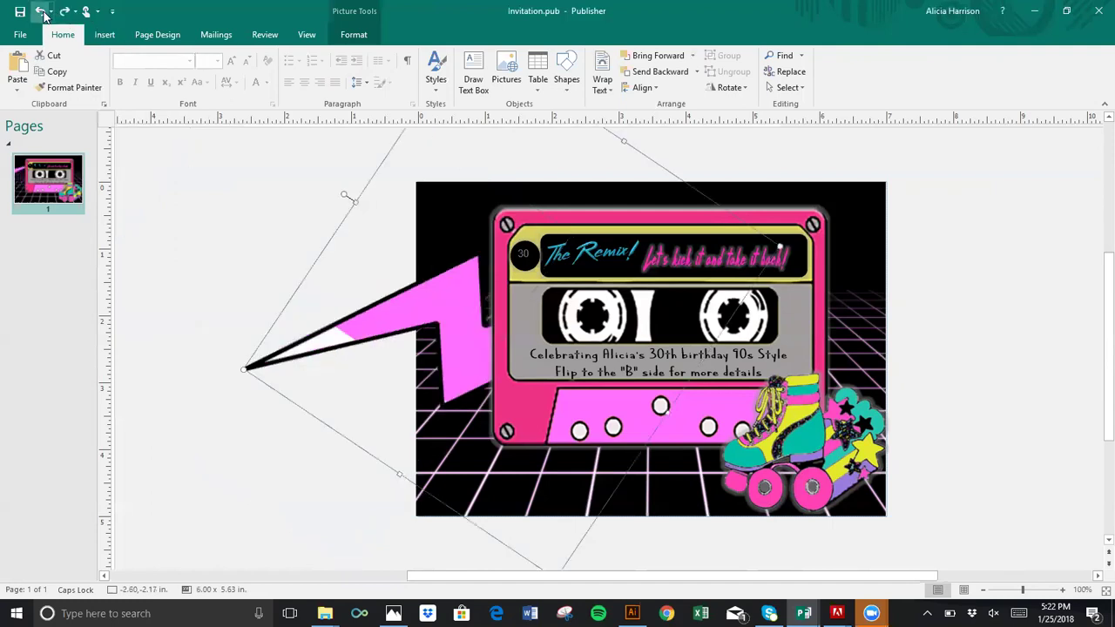
{"action": "left_click", "coordinate": [206, 205]}
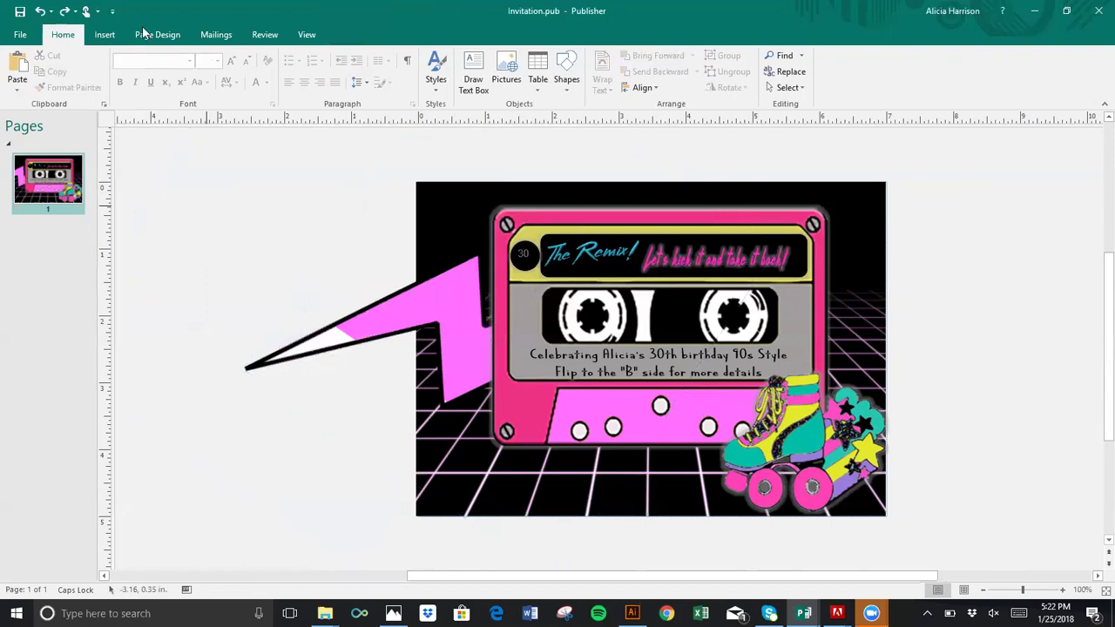
Step: Create a new blank publication using the custom 7 x 5" page size
{"action": "left_click", "coordinate": [20, 35]}
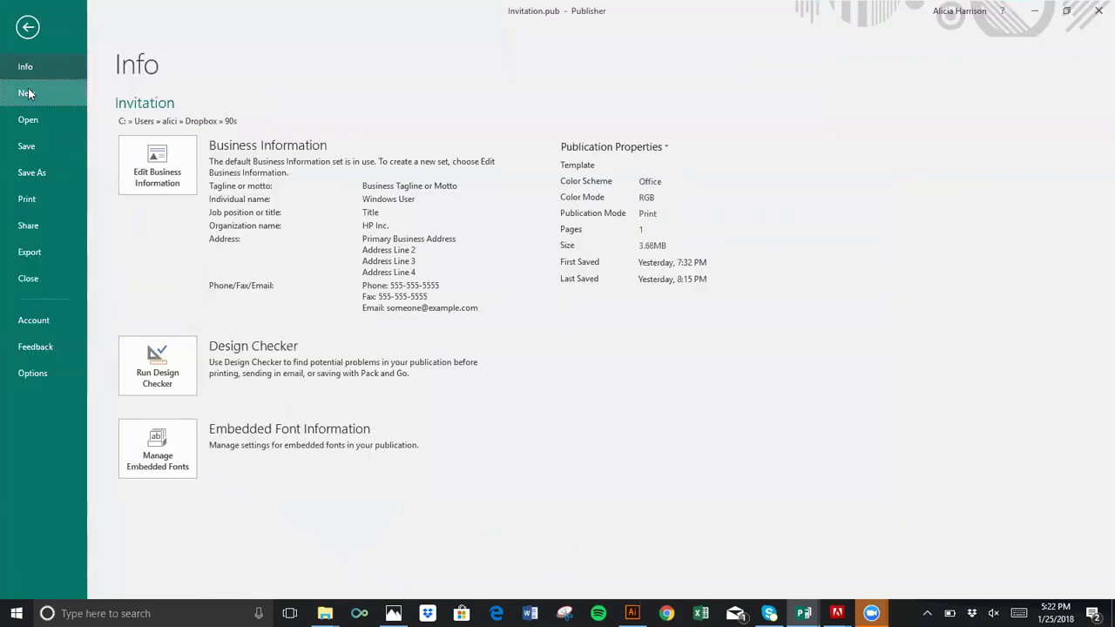
{"action": "left_click", "coordinate": [26, 93]}
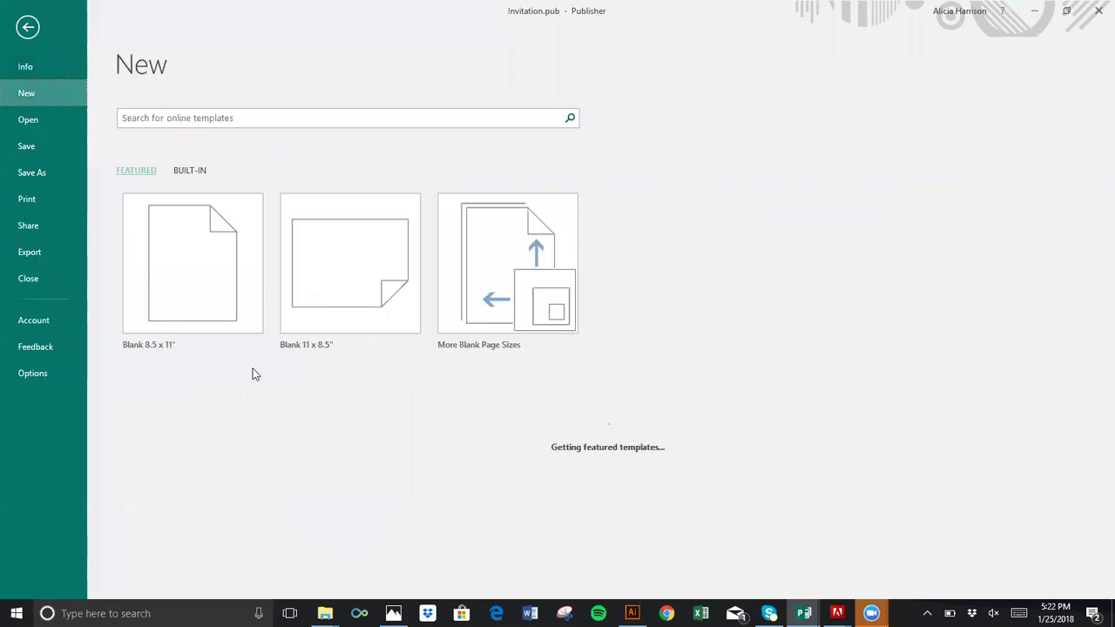
{"action": "left_click", "coordinate": [525, 293]}
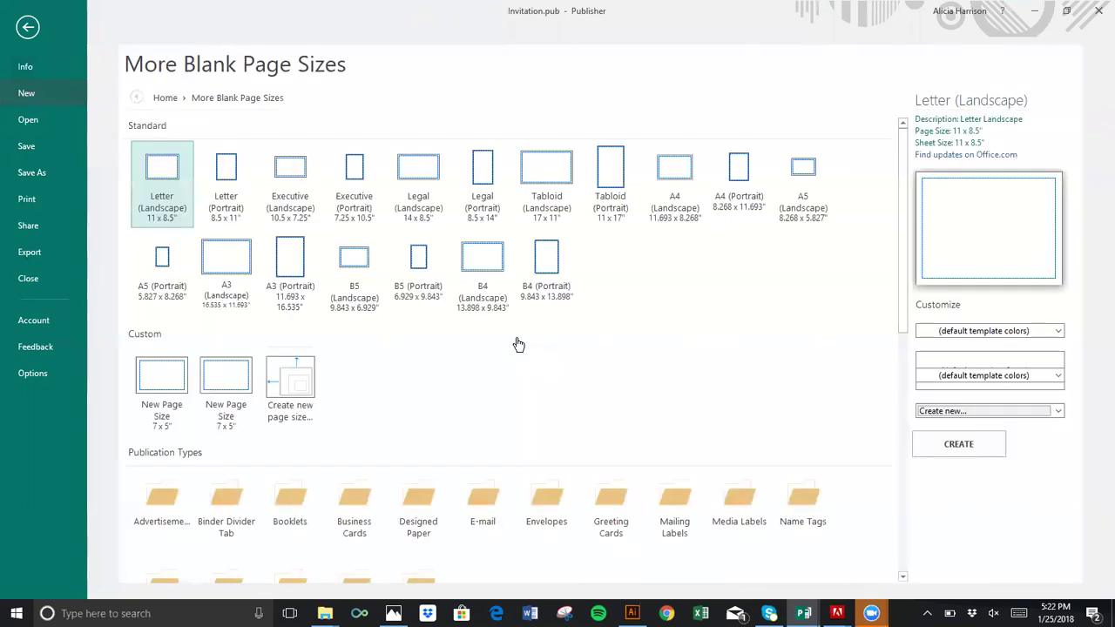
{"action": "left_click", "coordinate": [546, 261]}
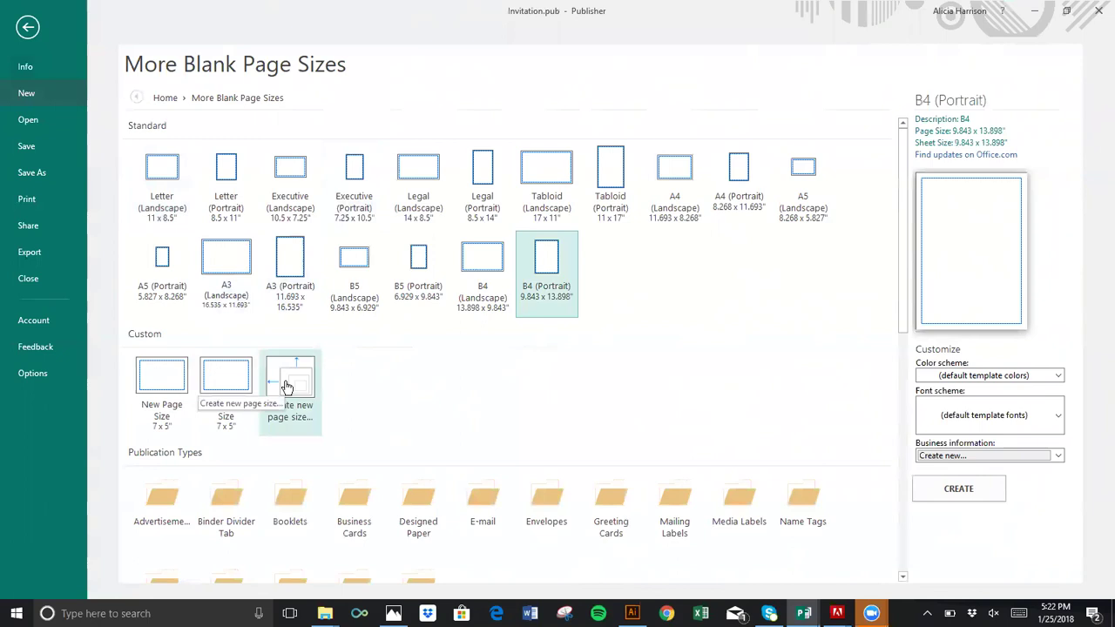
{"action": "left_click", "coordinate": [180, 383]}
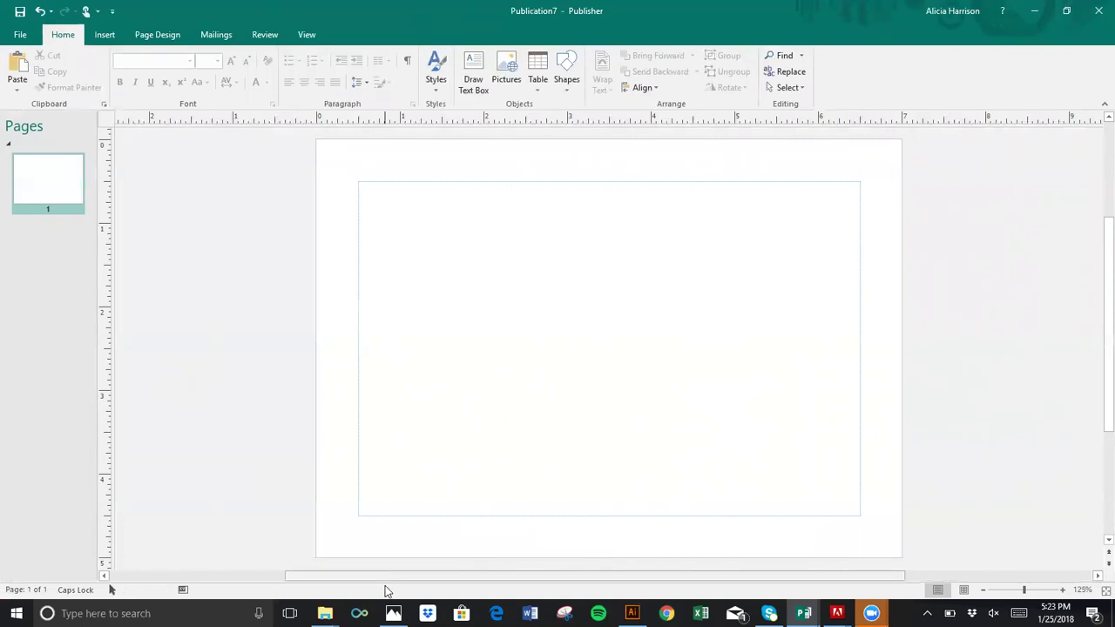
Step: Insert the Background picture from the 90s folder onto the page and enlarge it to about 8.02 x 4.51 in
{"action": "mouse_move", "coordinate": [324, 613]}
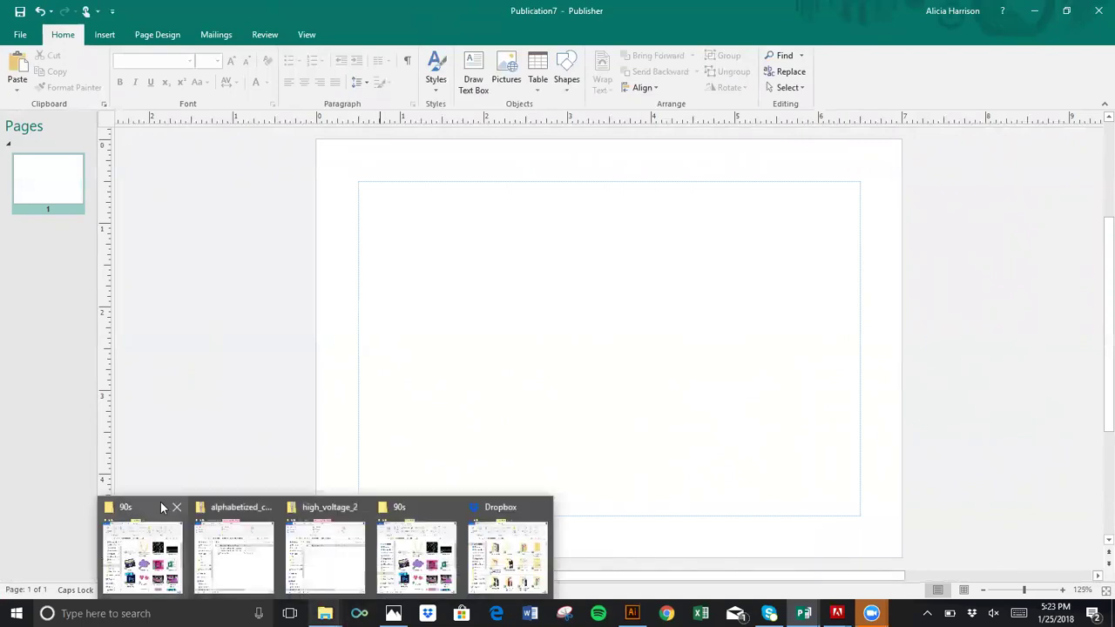
{"action": "left_click", "coordinate": [159, 524]}
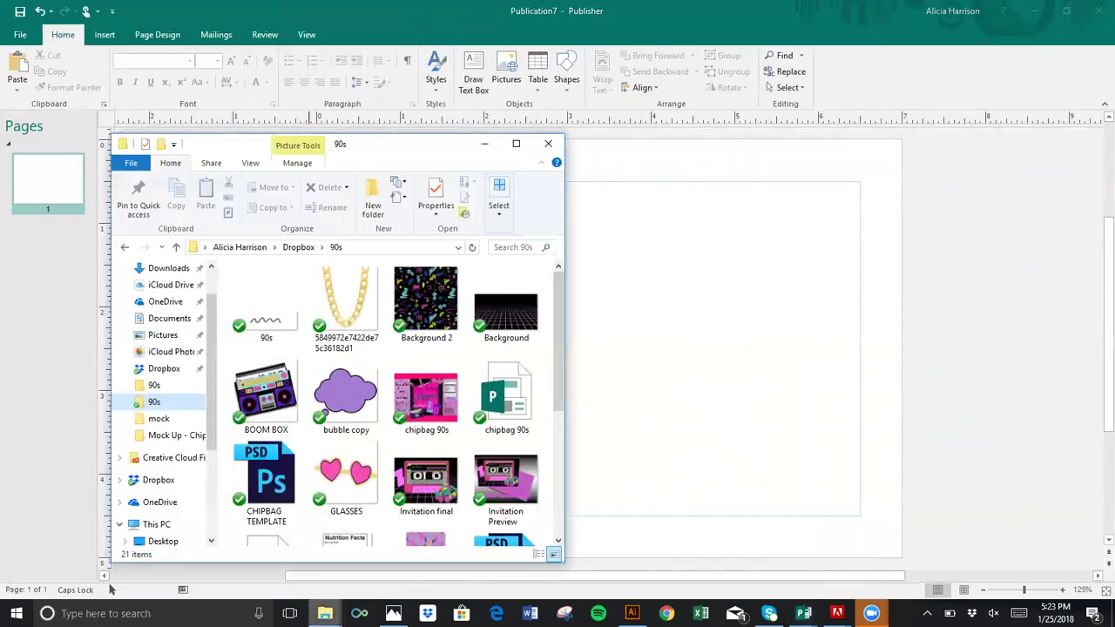
{"action": "mouse_move", "coordinate": [323, 613]}
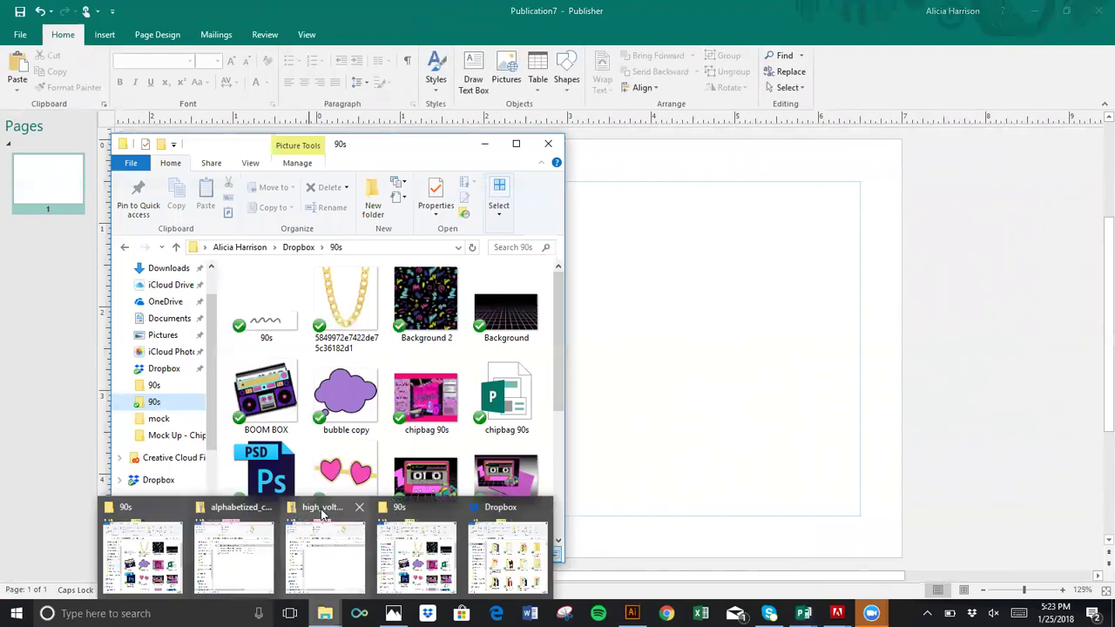
{"action": "mouse_move", "coordinate": [409, 516]}
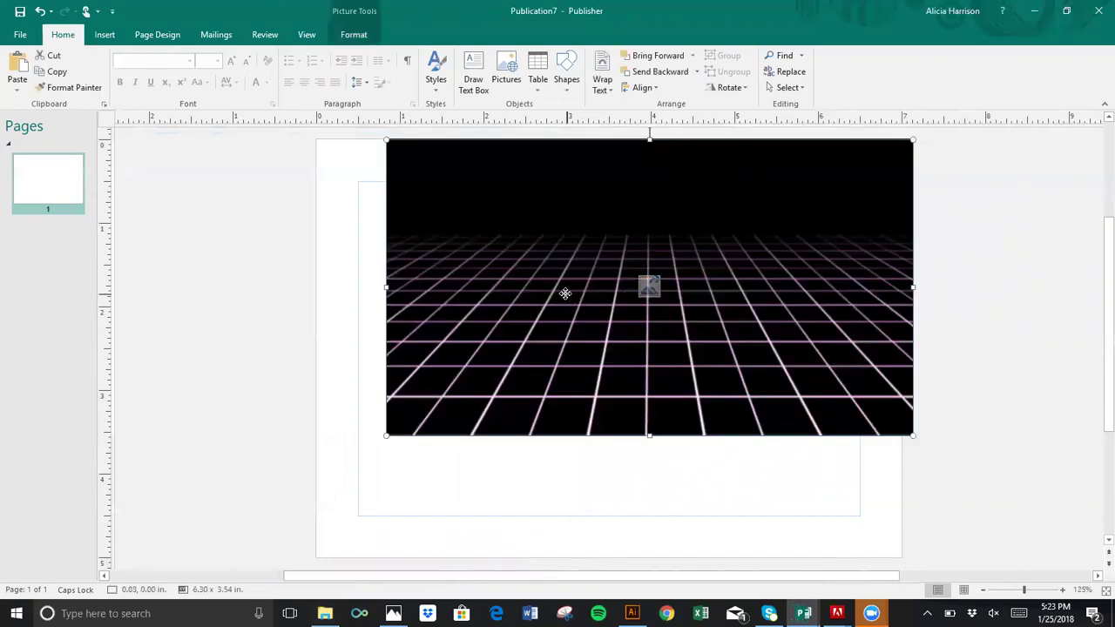
{"action": "left_click_drag", "start_coordinate": [384, 441], "coordinate": [314, 561]}
{"action": "left_click_drag", "start_coordinate": [172, 555], "coordinate": [313, 514]}
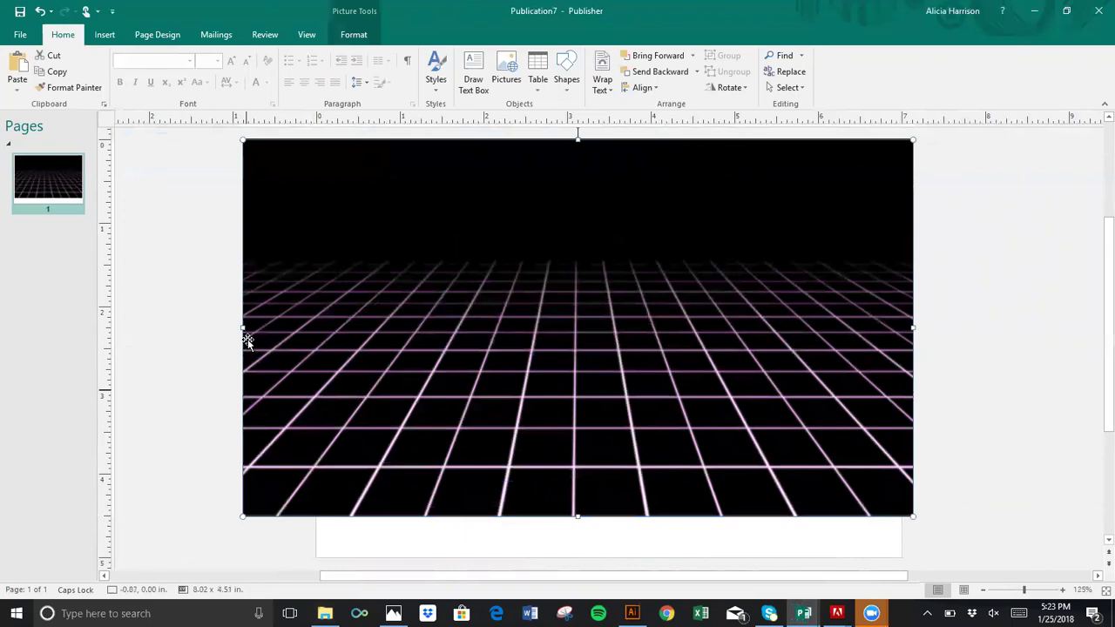
Step: Resize the grid background to about 7.15 x 5.04 in so it covers the whole page
{"action": "left_click_drag", "start_coordinate": [243, 327], "coordinate": [319, 338]}
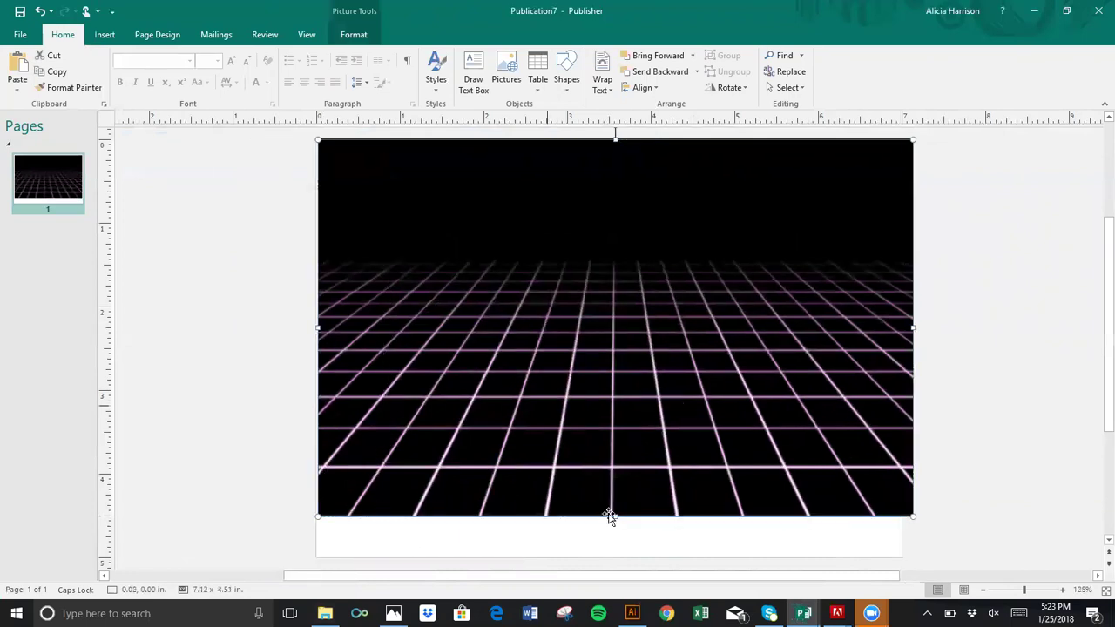
{"action": "left_click_drag", "start_coordinate": [615, 516], "coordinate": [616, 562]}
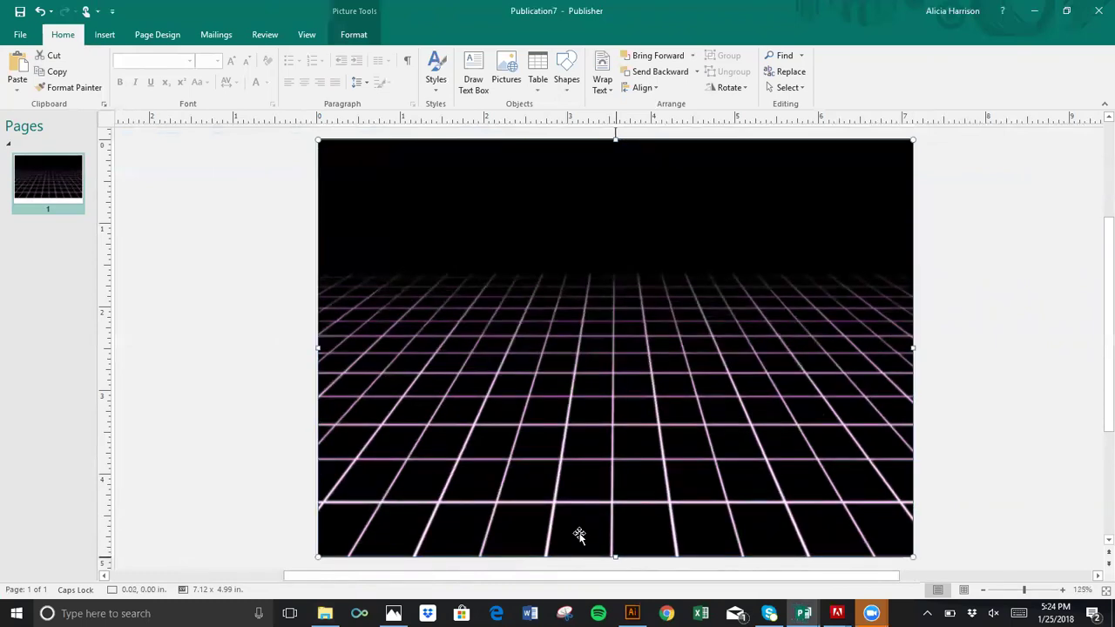
{"action": "left_click", "coordinate": [355, 36]}
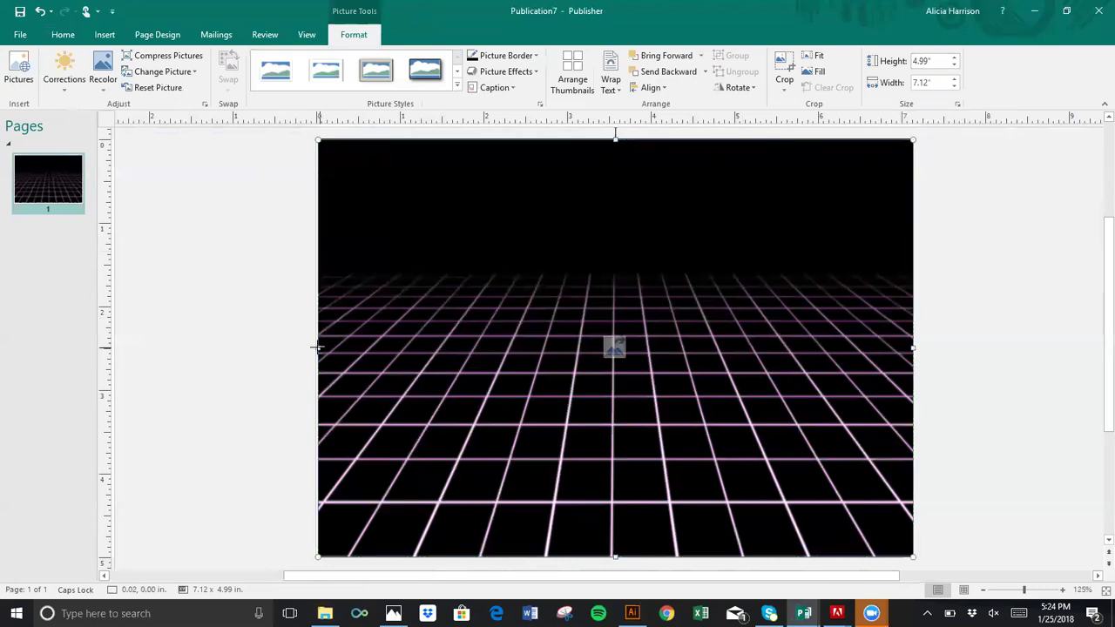
{"action": "left_click_drag", "start_coordinate": [316, 348], "coordinate": [314, 349]}
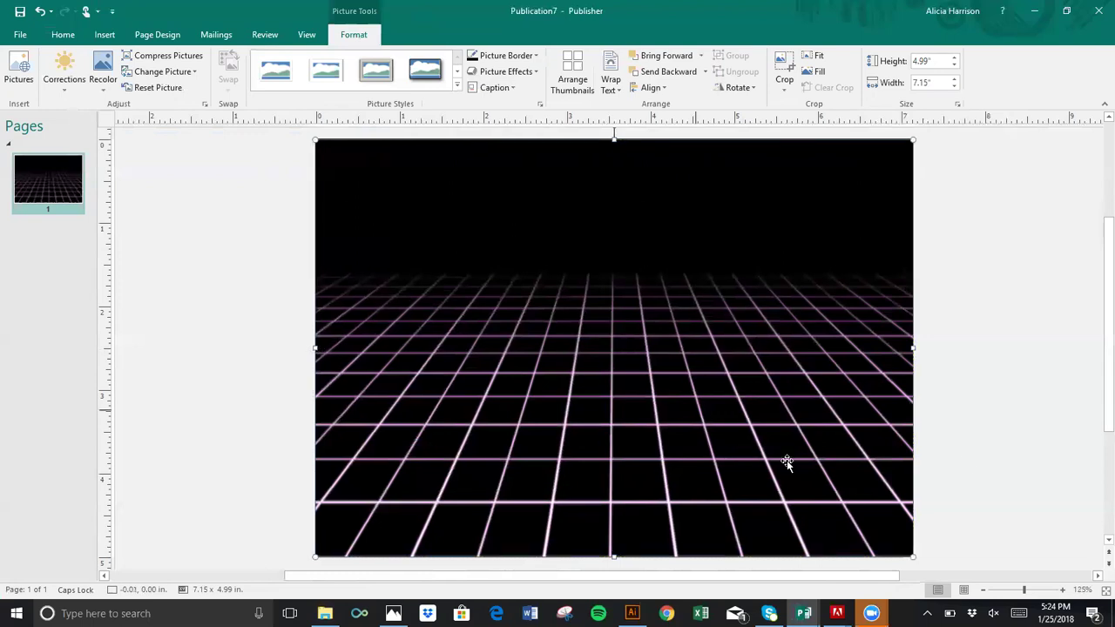
{"action": "left_click", "coordinate": [965, 462]}
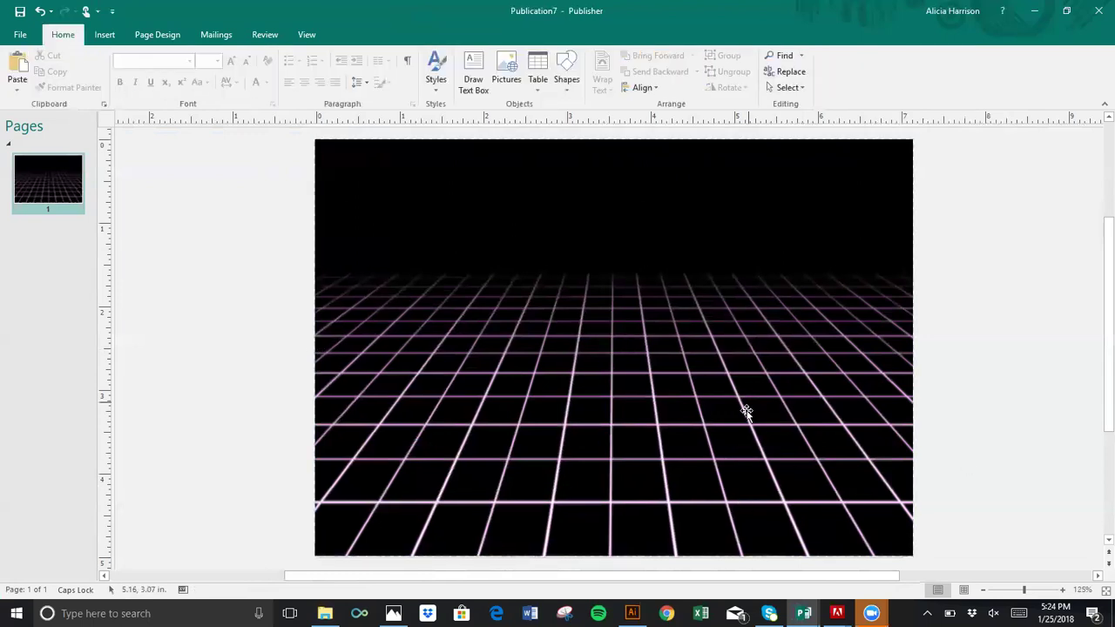
{"action": "left_click", "coordinate": [615, 556]}
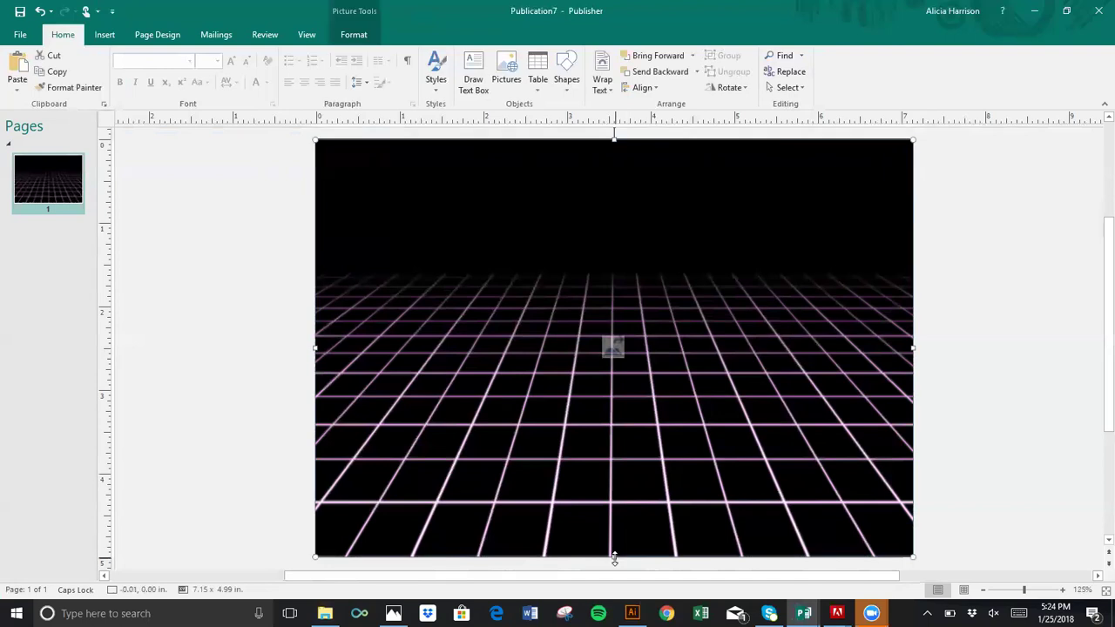
{"action": "left_click_drag", "start_coordinate": [615, 562], "coordinate": [615, 565]}
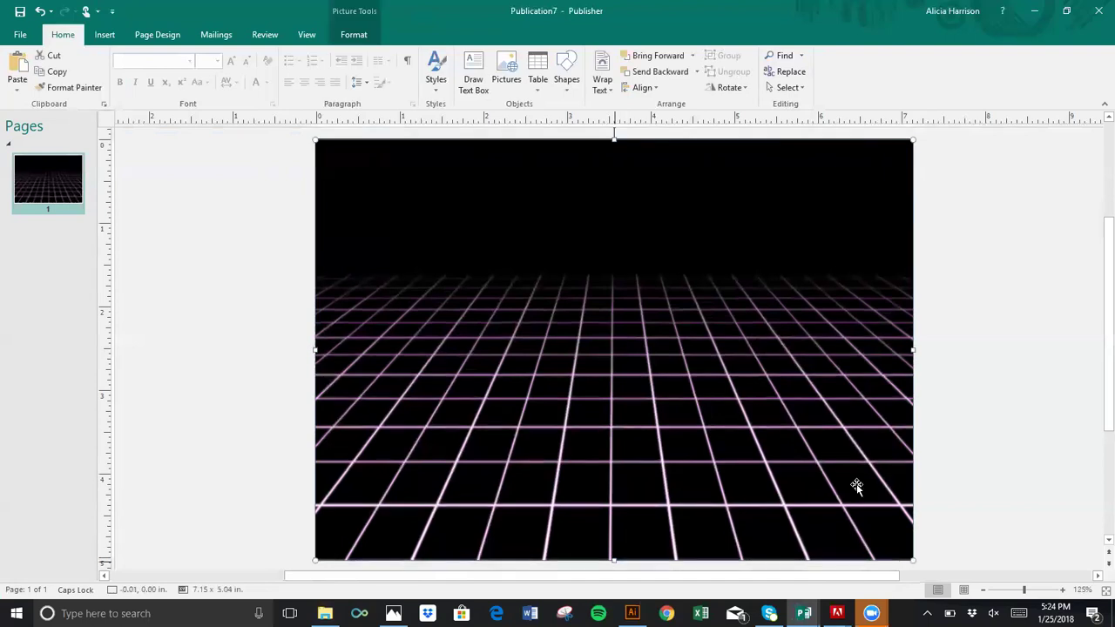
{"action": "left_click", "coordinate": [989, 497]}
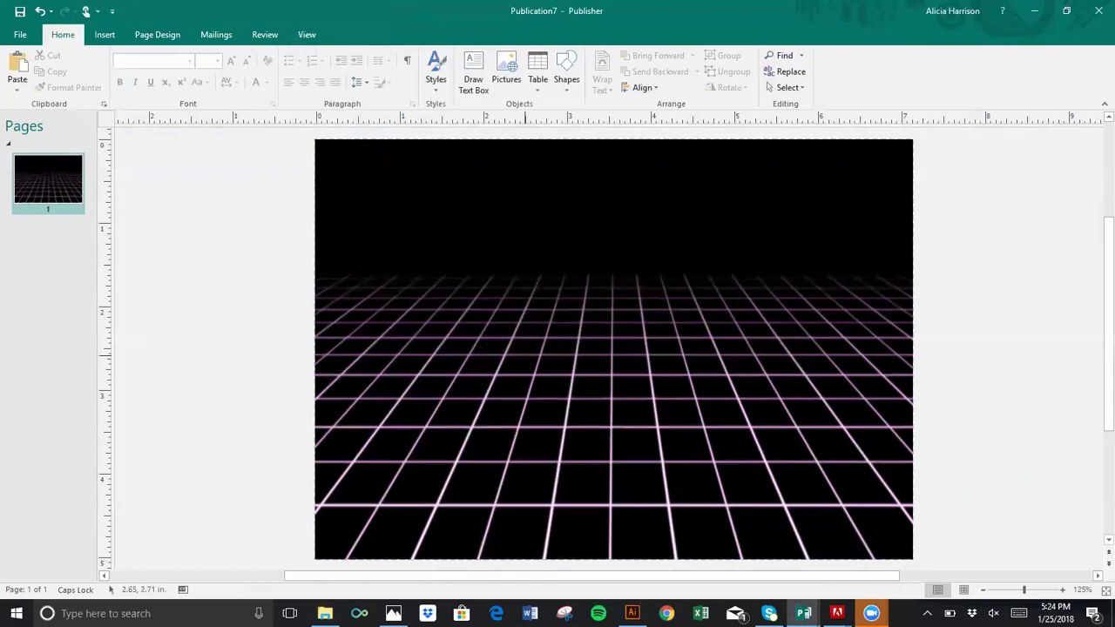
Step: Insert the pink cassette picture from the 90s folder, scale it to about 5.33 x 3.8 in and place it mid-page
{"action": "left_click", "coordinate": [324, 614]}
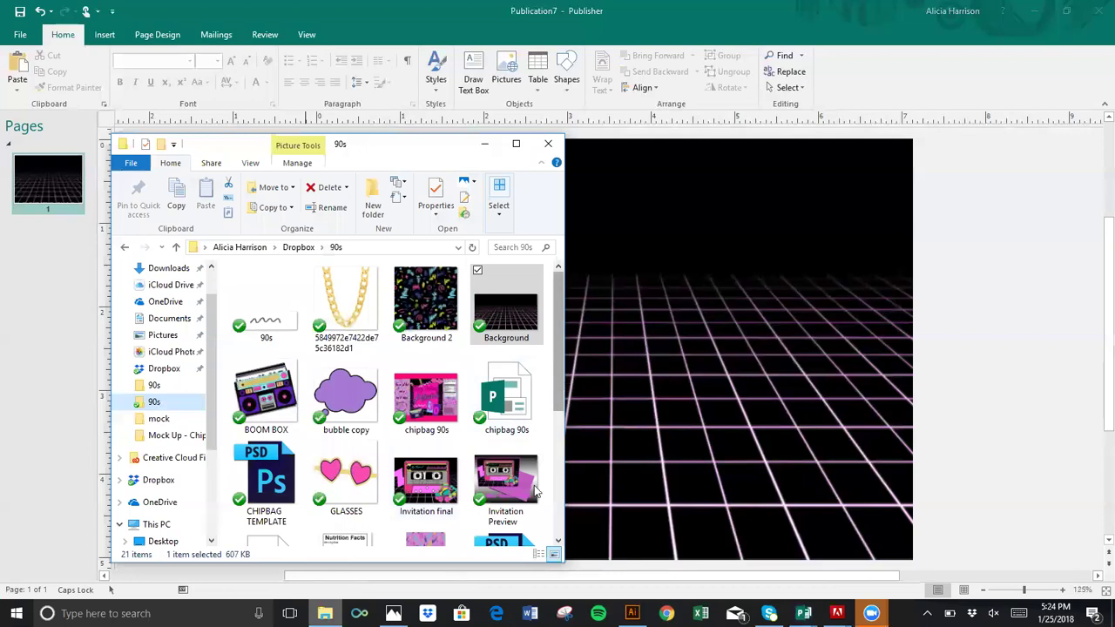
{"action": "scroll", "coordinate": [535, 492], "scroll_direction": "down", "scroll_amount": 3}
{"action": "left_click_drag", "start_coordinate": [434, 456], "coordinate": [664, 364]}
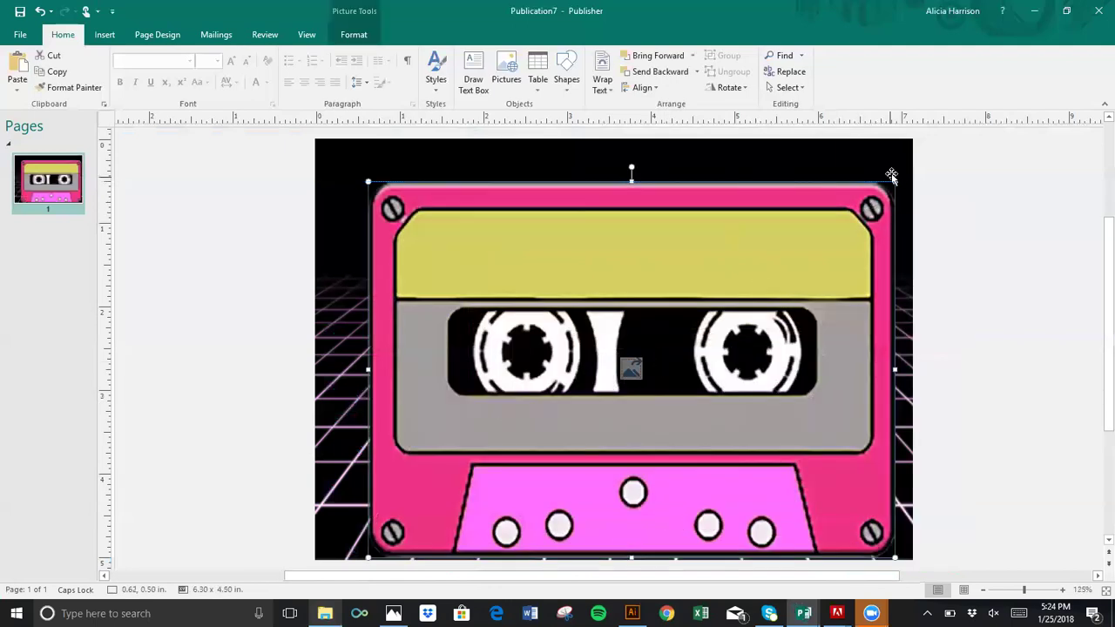
{"action": "left_click_drag", "start_coordinate": [883, 198], "coordinate": [812, 282]}
{"action": "left_click_drag", "start_coordinate": [744, 270], "coordinate": [766, 269]}
Step: Center-align the cassette picture horizontally with the grid background
{"action": "left_click", "coordinate": [839, 289], "text": "shift"}
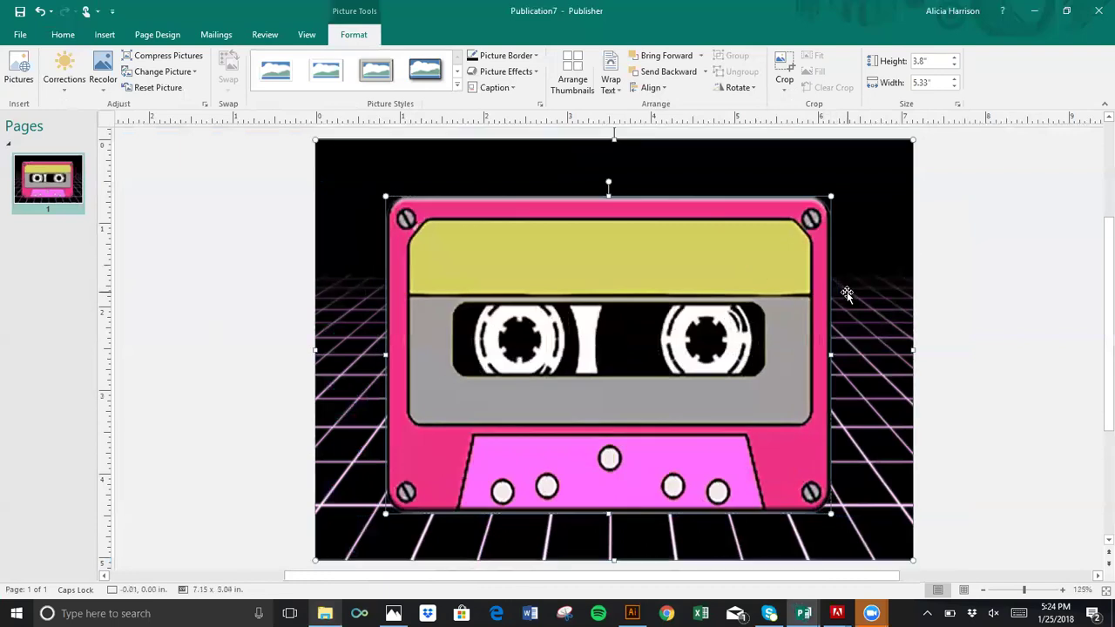
{"action": "left_click", "coordinate": [660, 88]}
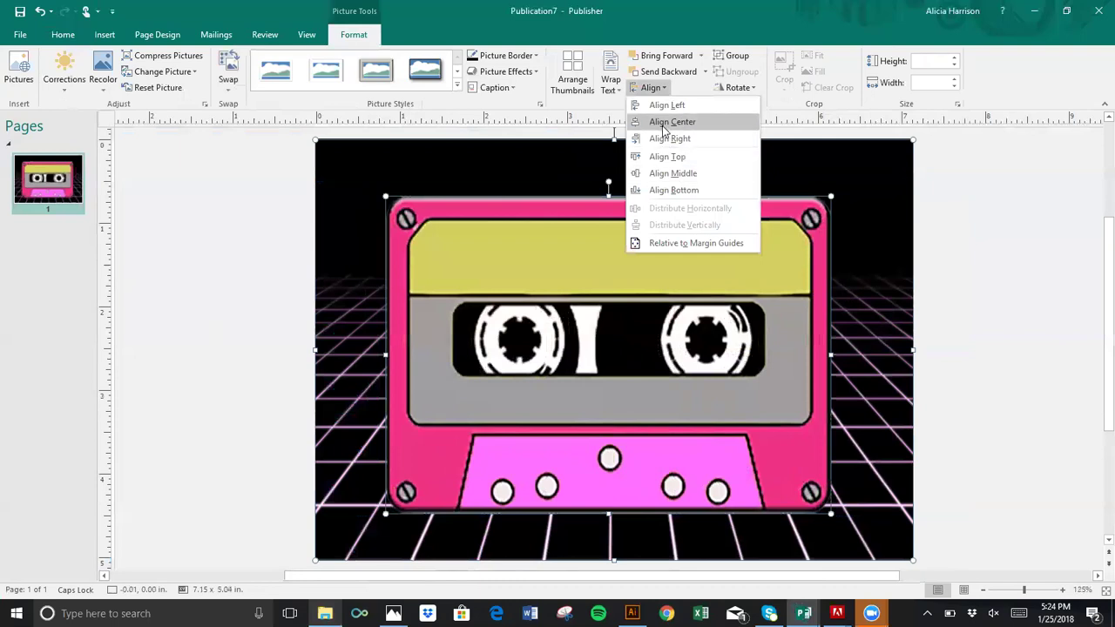
{"action": "left_click", "coordinate": [666, 123]}
{"action": "left_click", "coordinate": [968, 344]}
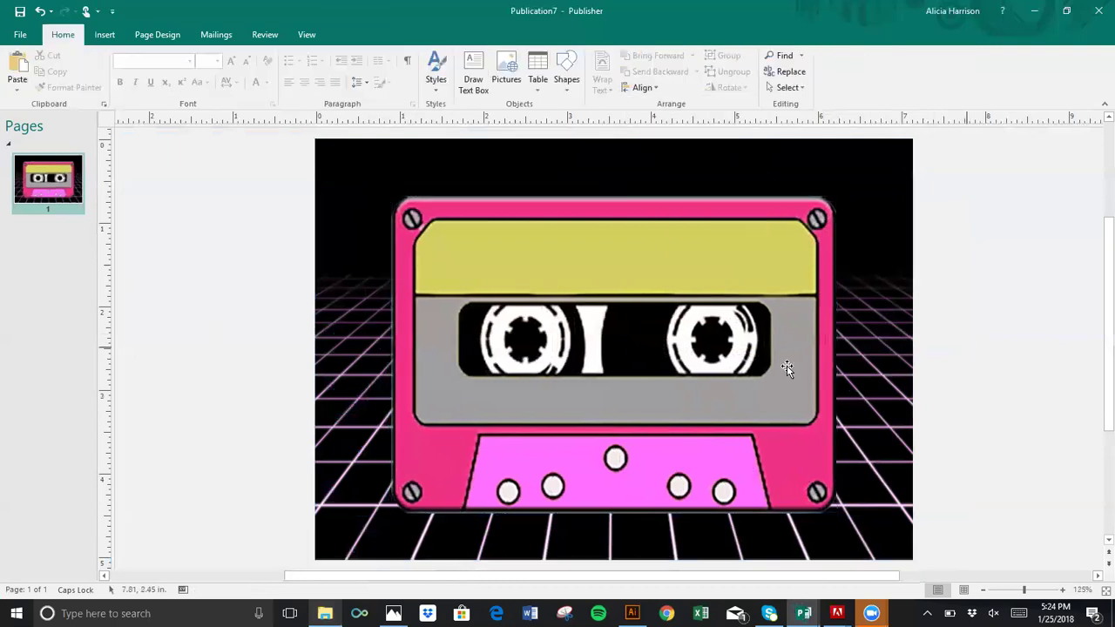
Step: Select the cassette and background pictures together and set their alignment relative to the margin guides
{"action": "left_click", "coordinate": [644, 279]}
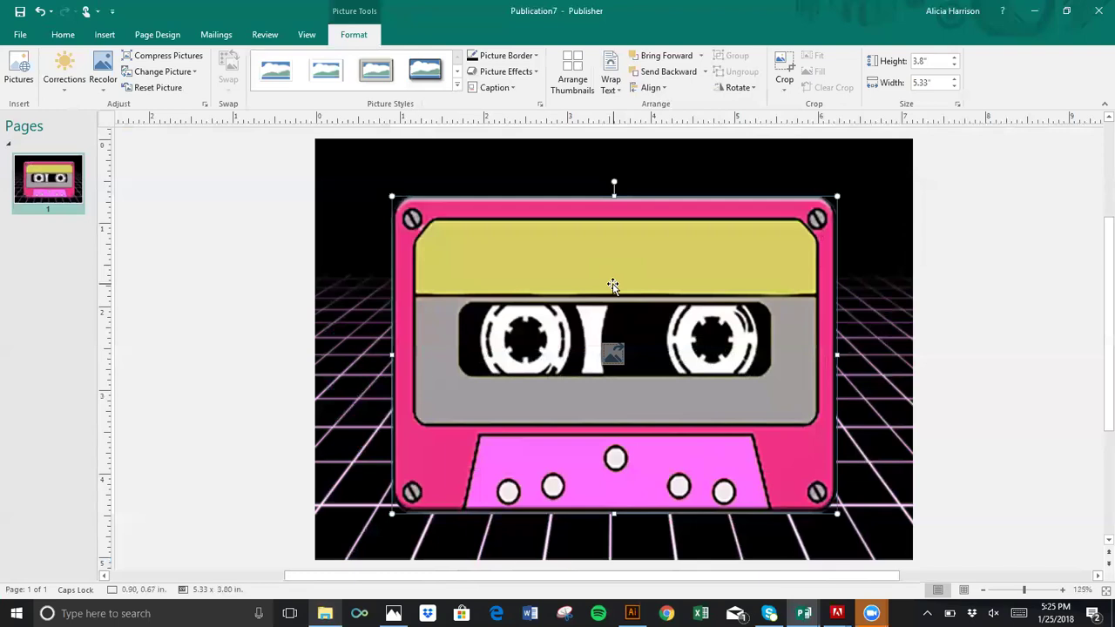
{"action": "left_click", "coordinate": [377, 258], "text": "shift"}
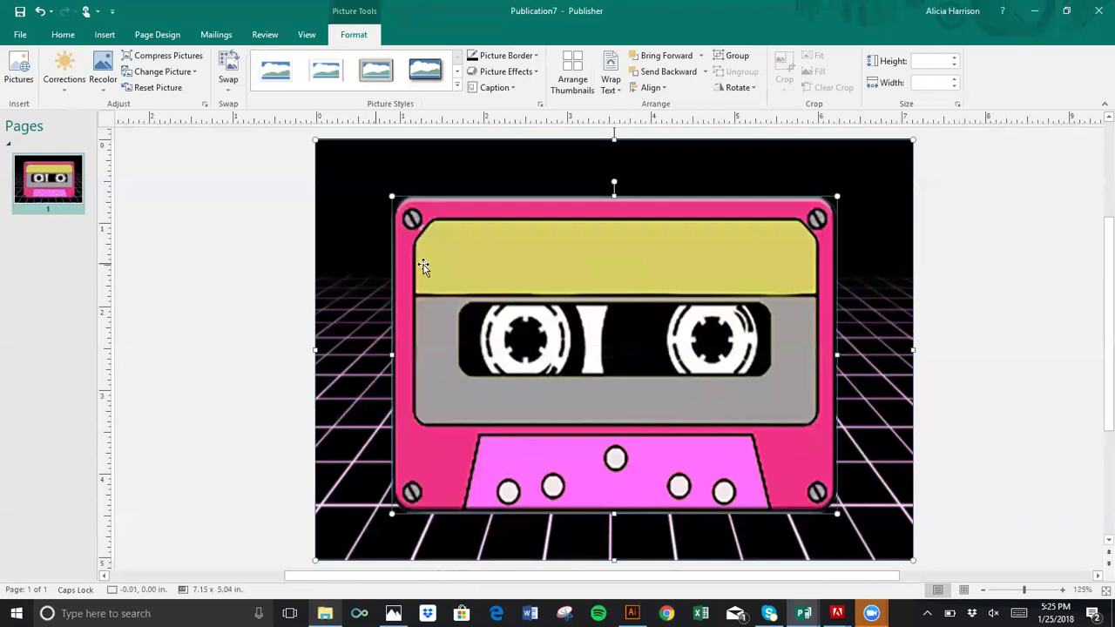
{"action": "left_click", "coordinate": [651, 87]}
{"action": "left_click", "coordinate": [680, 244]}
{"action": "left_click_drag", "start_coordinate": [629, 279], "coordinate": [628, 278]}
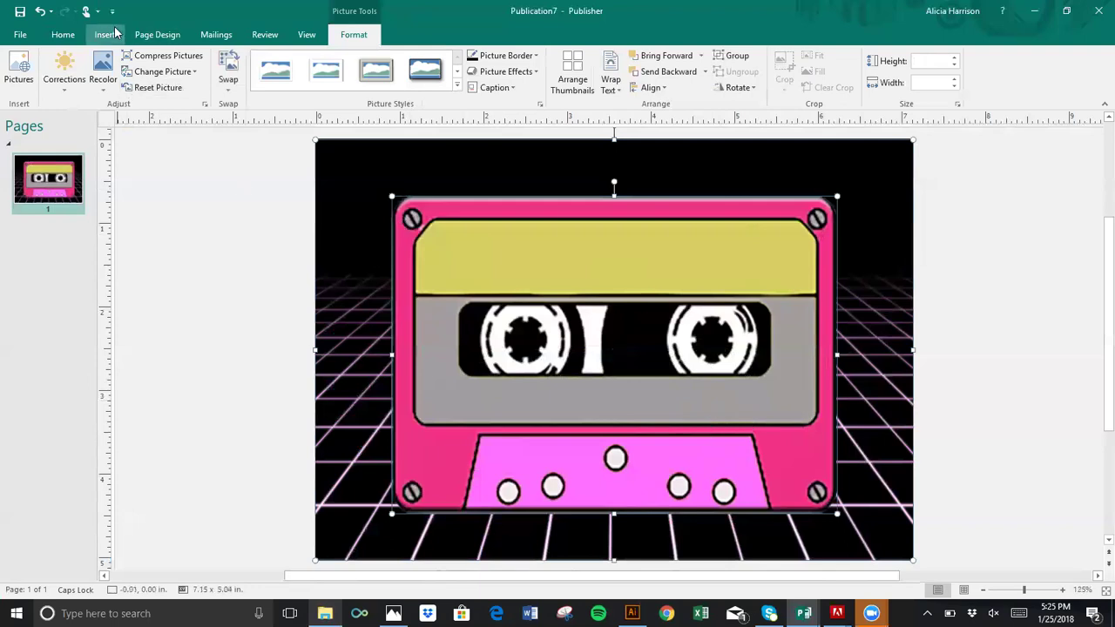
Step: Review the finished cassette designs in invittion.pub and Invitation.pub for reference, and return to Publication7
{"action": "left_click", "coordinate": [307, 37]}
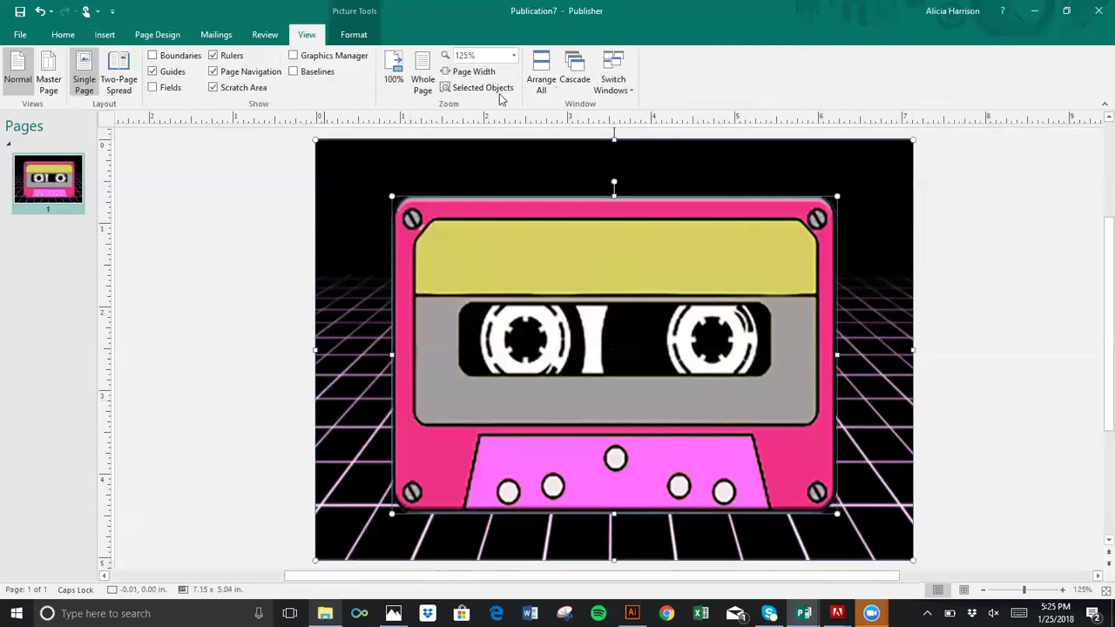
{"action": "left_click", "coordinate": [610, 82]}
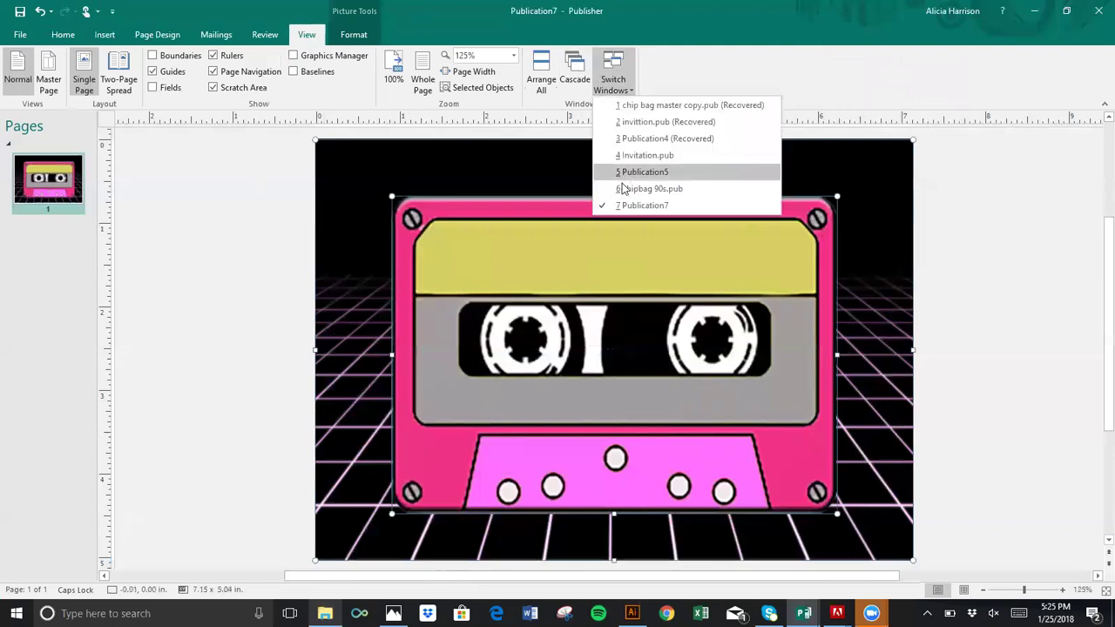
{"action": "left_click", "coordinate": [635, 122]}
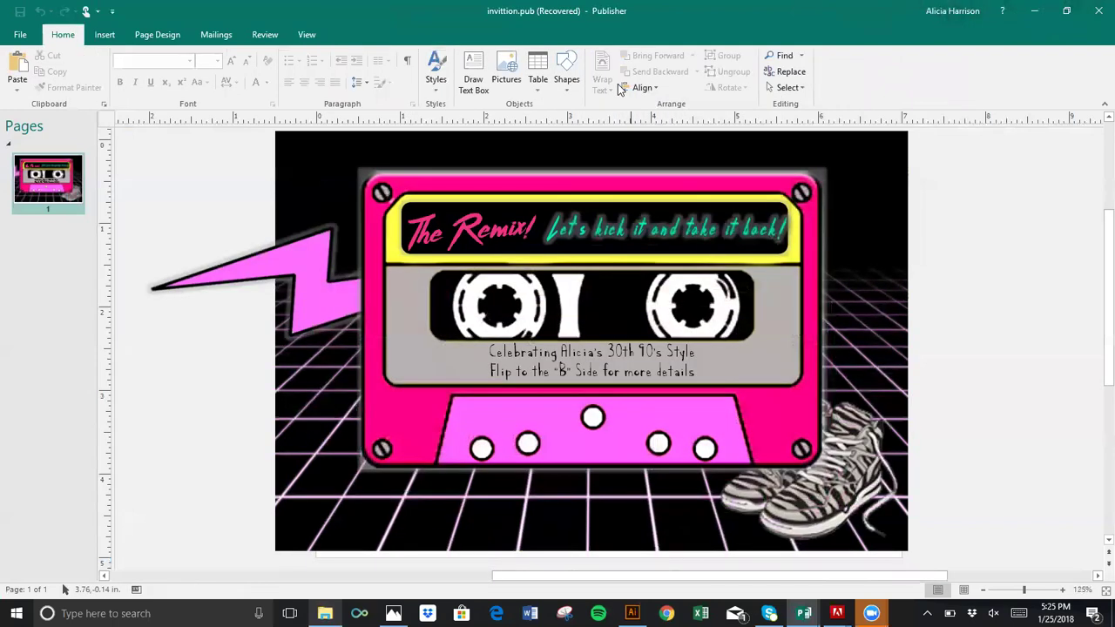
{"action": "left_click", "coordinate": [302, 36]}
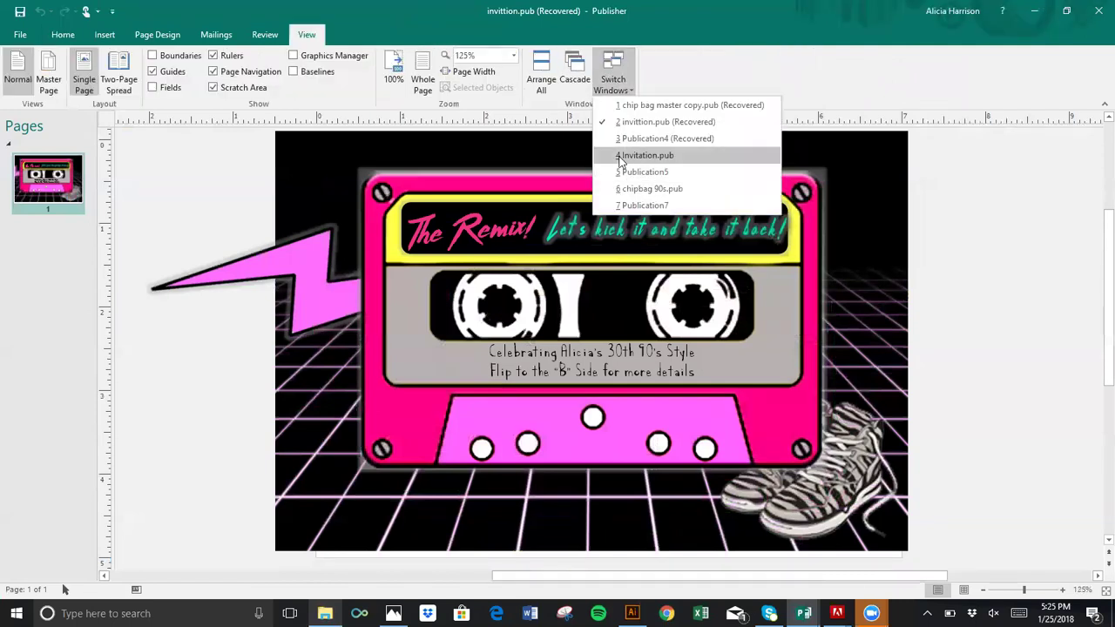
{"action": "left_click", "coordinate": [619, 158]}
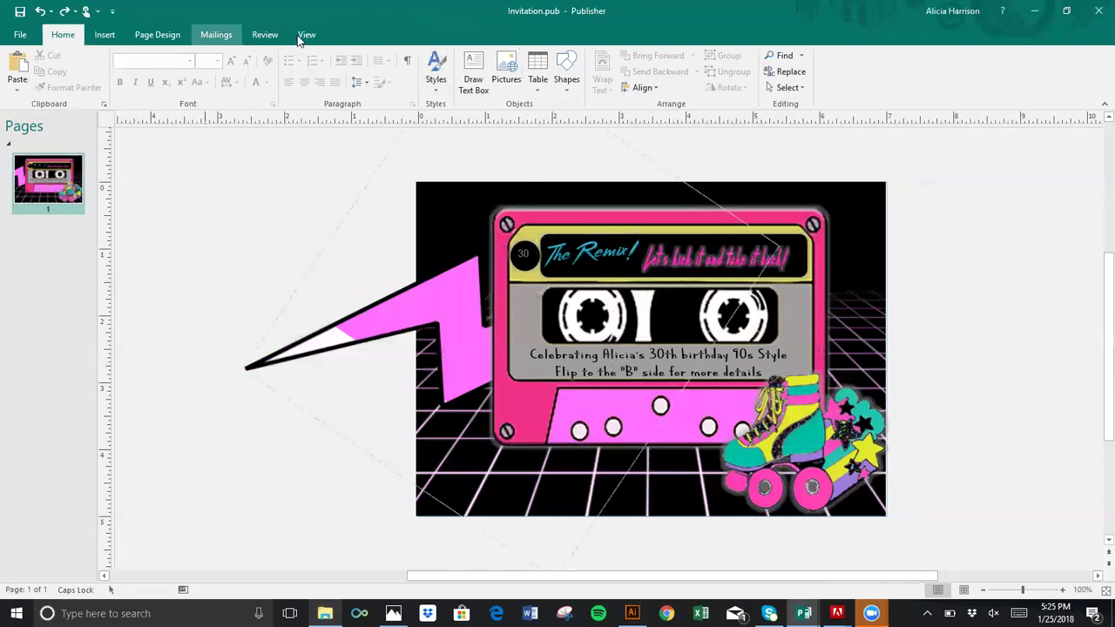
{"action": "left_click", "coordinate": [305, 34]}
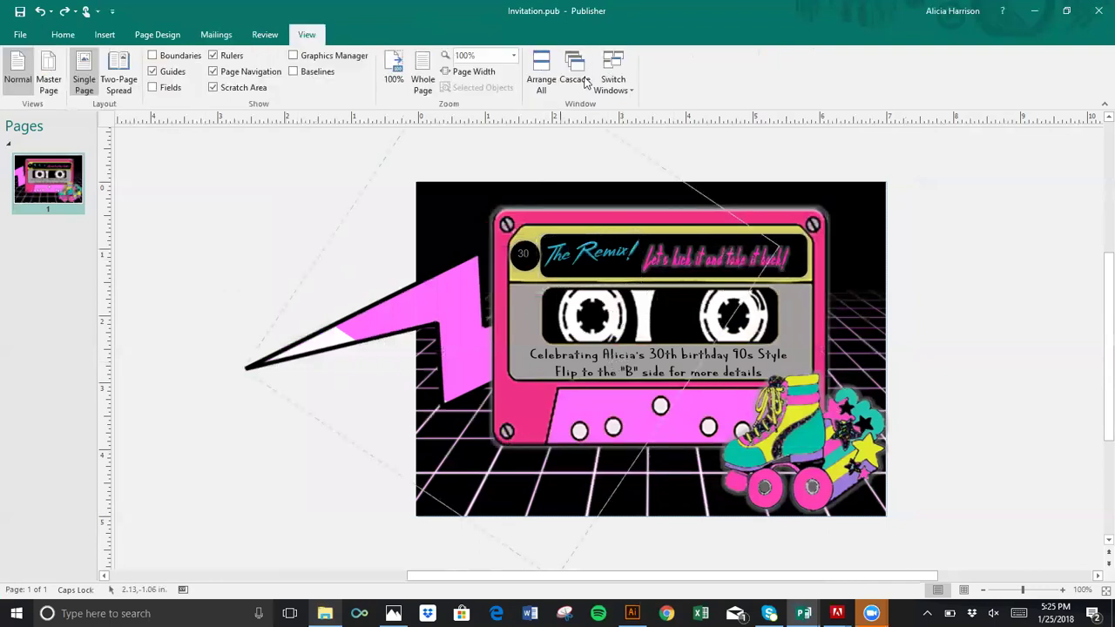
{"action": "left_click", "coordinate": [612, 84]}
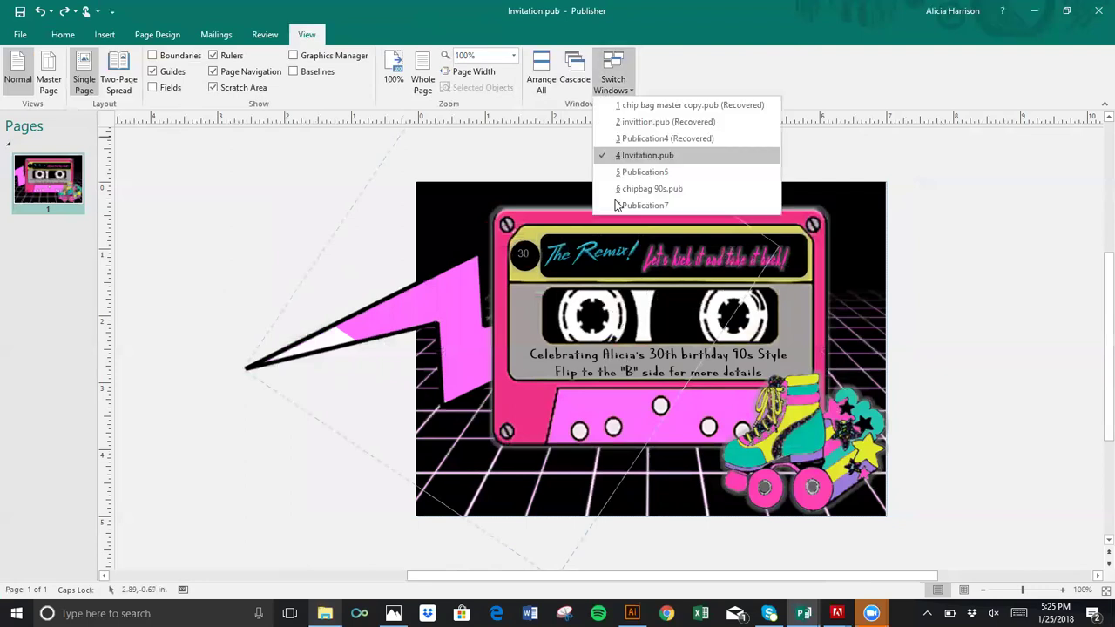
{"action": "left_click", "coordinate": [616, 204]}
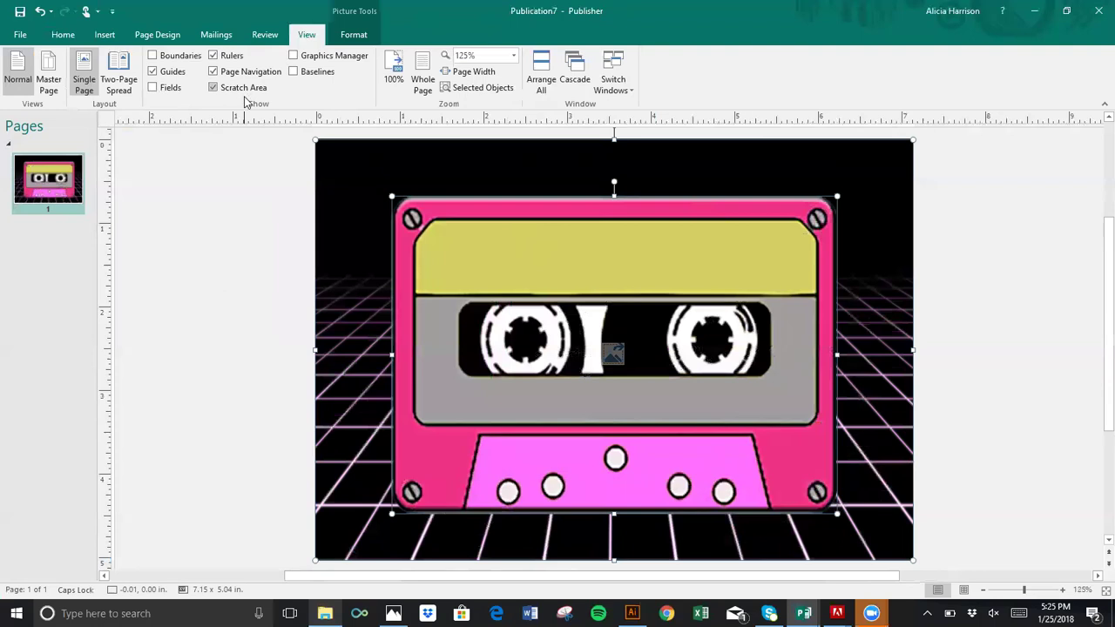
Step: Start a new WordArt object and enter "The Remix!" as its text
{"action": "left_click", "coordinate": [98, 34]}
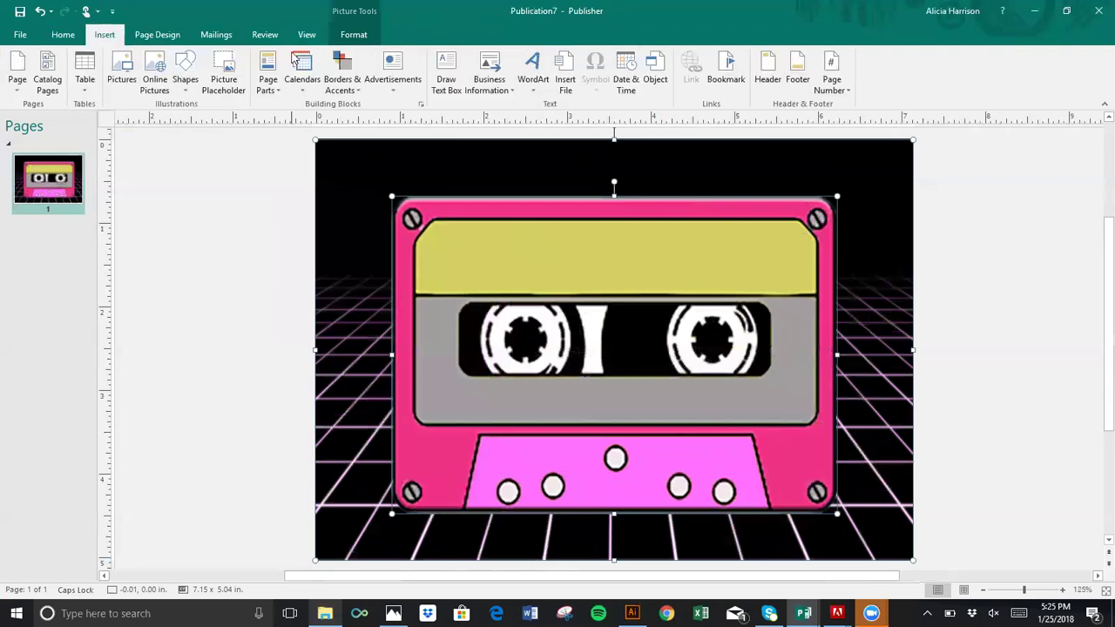
{"action": "left_click", "coordinate": [539, 93]}
{"action": "left_click", "coordinate": [544, 152]}
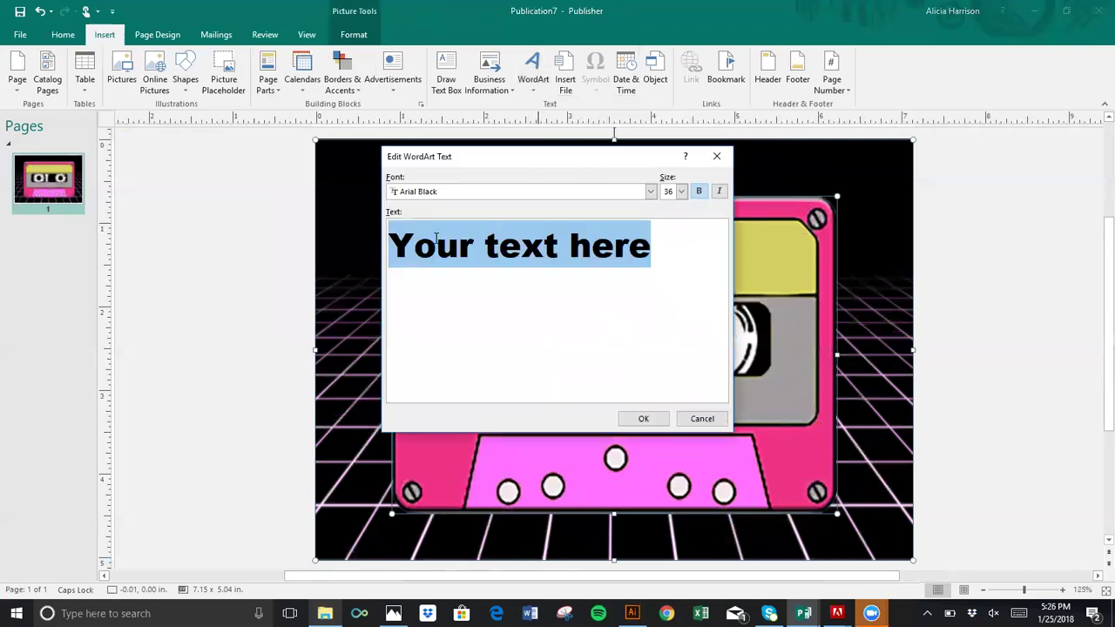
{"action": "type", "text": "tH"}
{"action": "key", "text": "BackSpace"}
{"action": "key", "text": "BackSpace"}
{"action": "key", "text": "Caps_Lock"}
{"action": "type", "text": "The REmix"}
{"action": "key", "text": "BackSpace"}
{"action": "key", "text": "BackSpace"}
{"action": "key", "text": "BackSpace"}
{"action": "key", "text": "BackSpace"}
{"action": "type", "text": "emix!"}
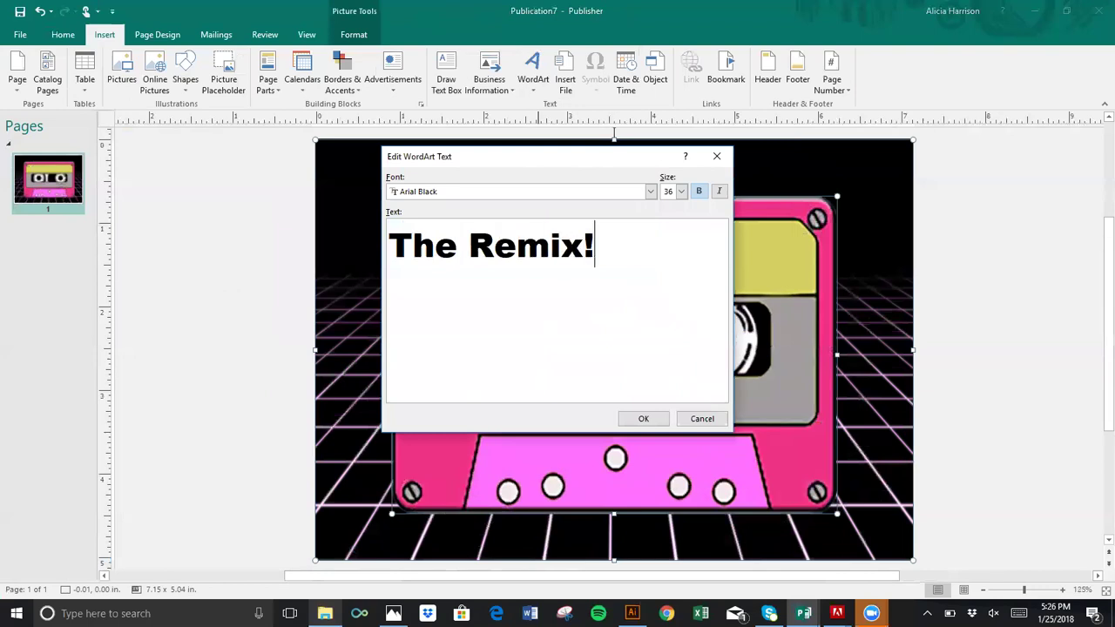
Step: Set the WordArt's font to a slanted brush-script typeface and insert the text on the page
{"action": "left_click", "coordinate": [649, 191]}
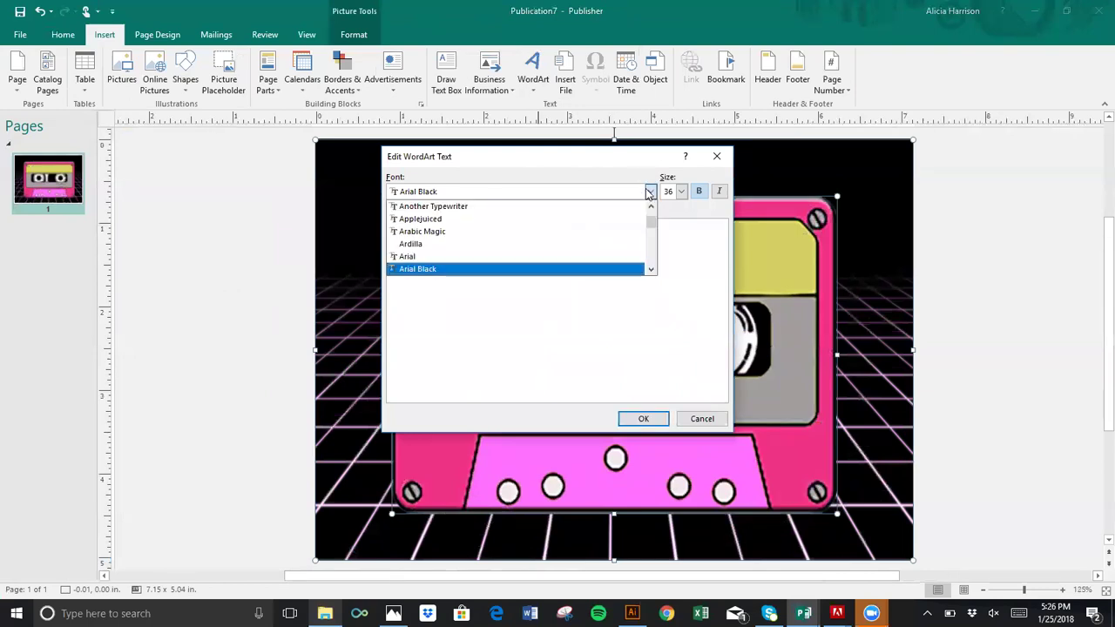
{"action": "scroll", "coordinate": [652, 228], "scroll_direction": "down", "scroll_amount": 20}
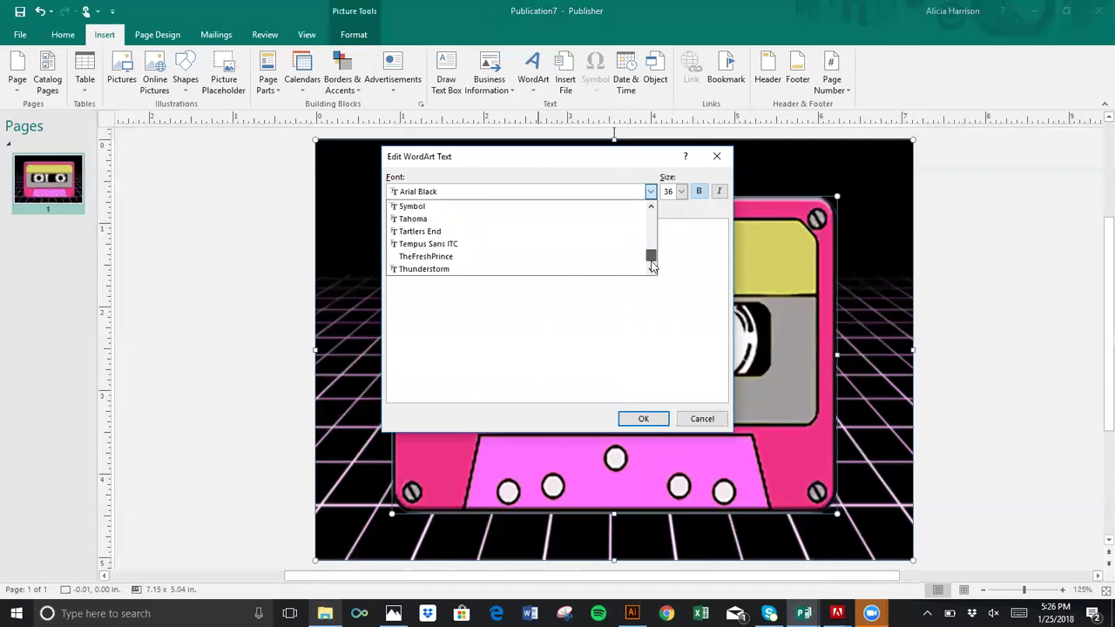
{"action": "scroll", "coordinate": [649, 238], "scroll_direction": "up", "scroll_amount": 10}
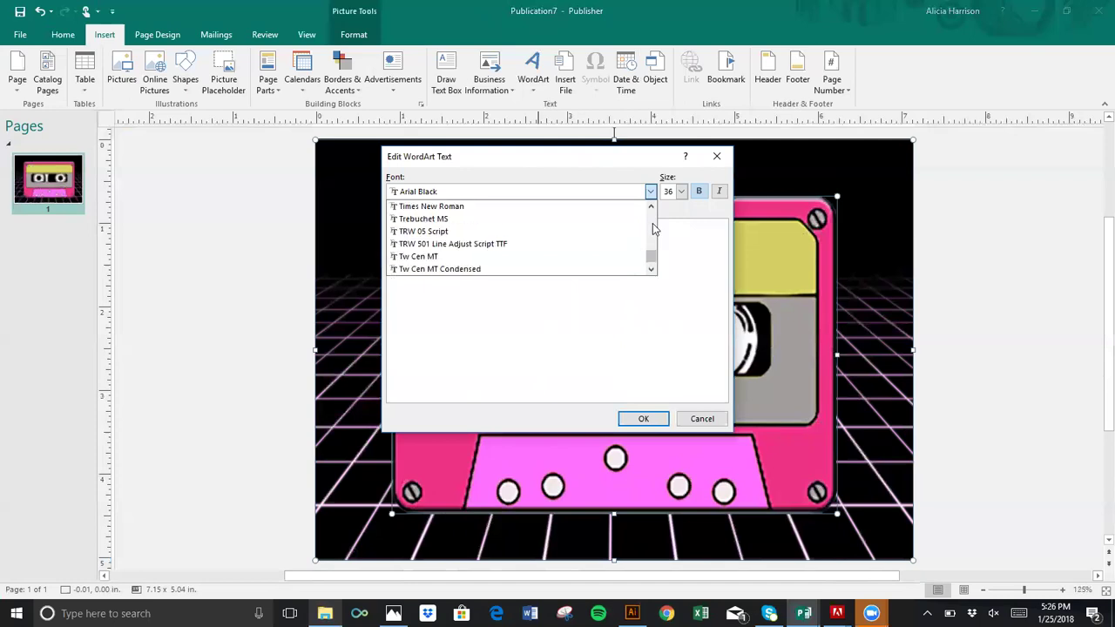
{"action": "left_click", "coordinate": [649, 272]}
{"action": "left_click", "coordinate": [649, 272]}
{"action": "left_click", "coordinate": [574, 268]}
{"action": "left_click", "coordinate": [636, 418]}
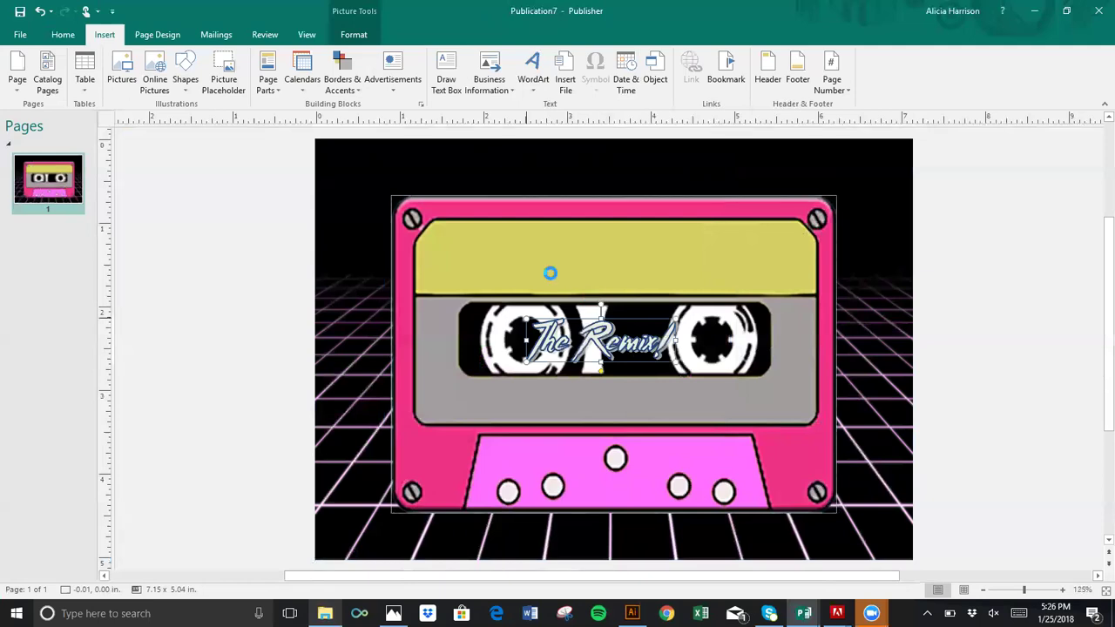
Step: Move "The Remix!" onto the cassette's yellow label near its upper-left corner and tilt it slightly counterclockwise
{"action": "left_click_drag", "start_coordinate": [601, 307], "coordinate": [466, 237]}
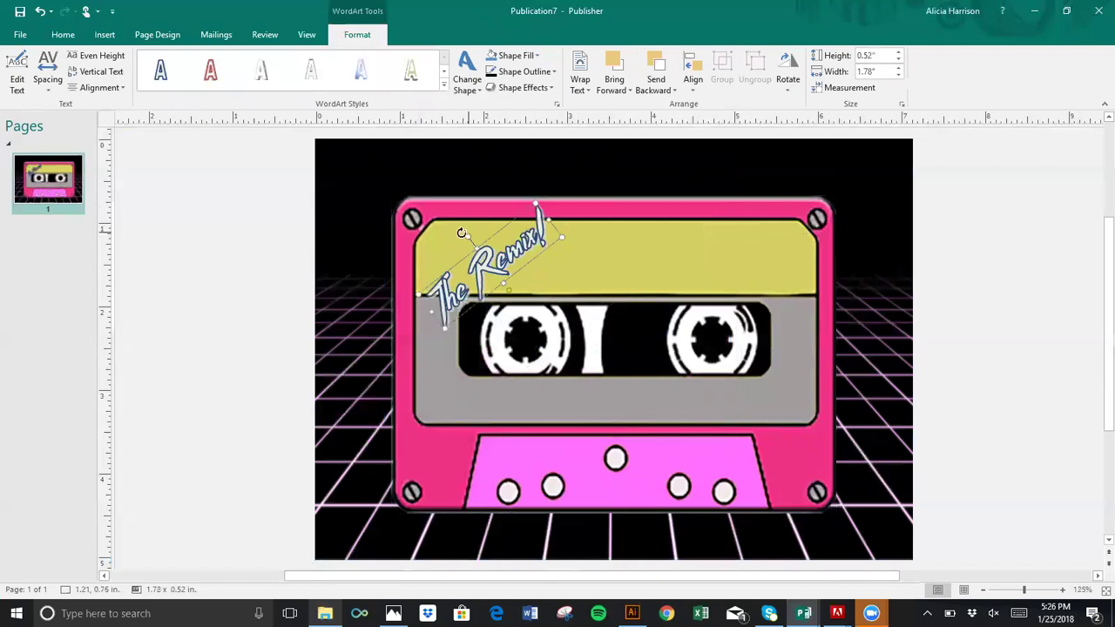
{"action": "key", "text": "alt+Right"}
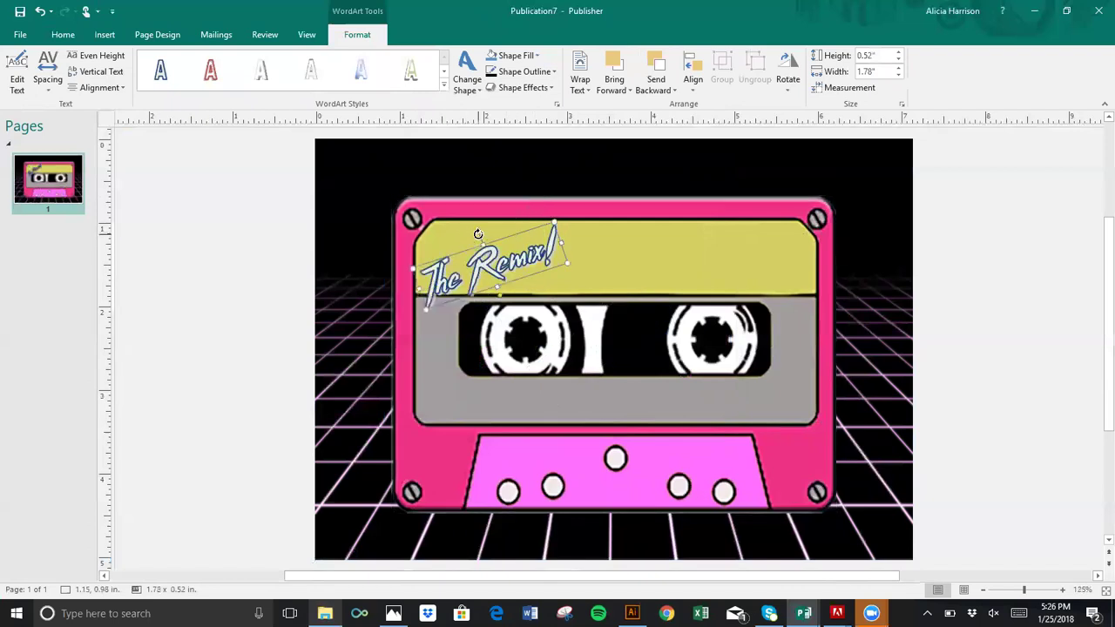
{"action": "left_click_drag", "start_coordinate": [485, 245], "coordinate": [488, 244]}
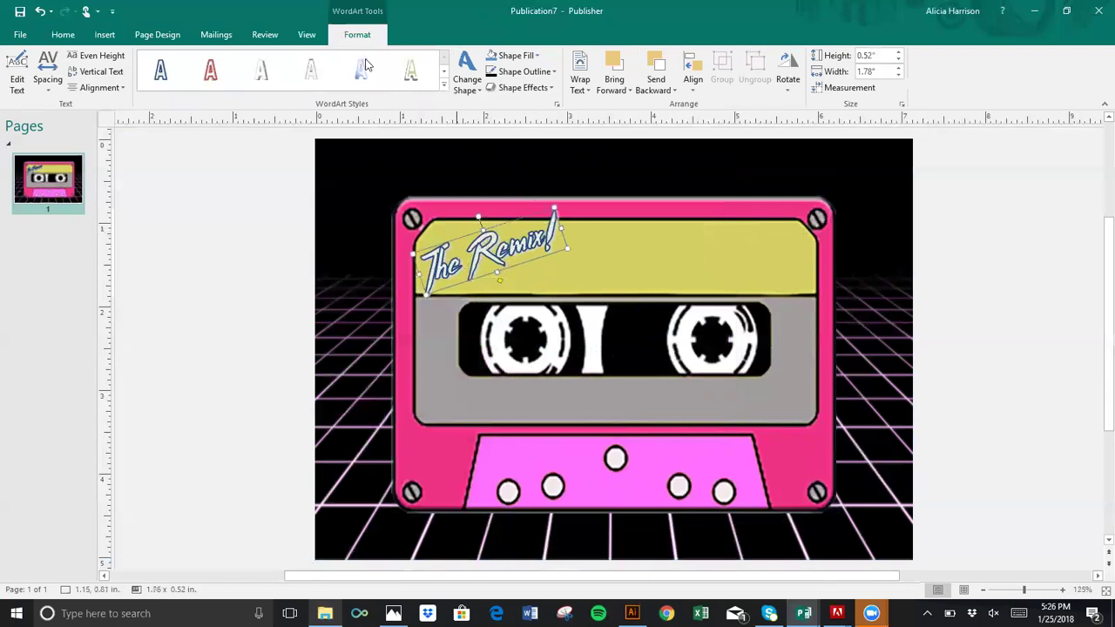
Step: Check the title's styling in Invitation.pub and return to Publication7
{"action": "left_click", "coordinate": [313, 35]}
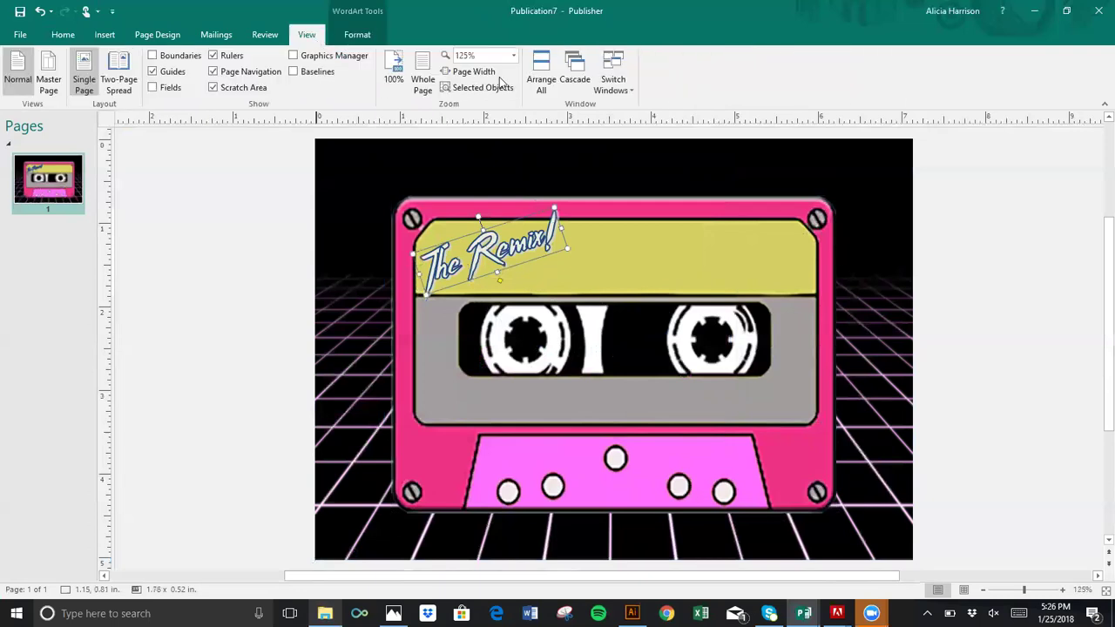
{"action": "left_click", "coordinate": [620, 83]}
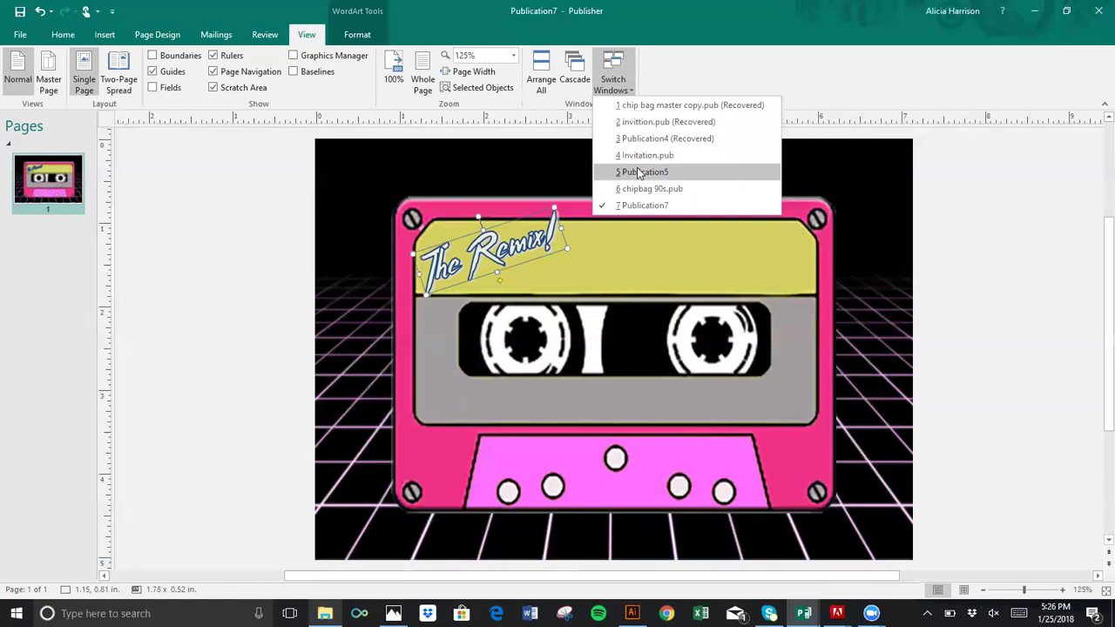
{"action": "left_click", "coordinate": [643, 156]}
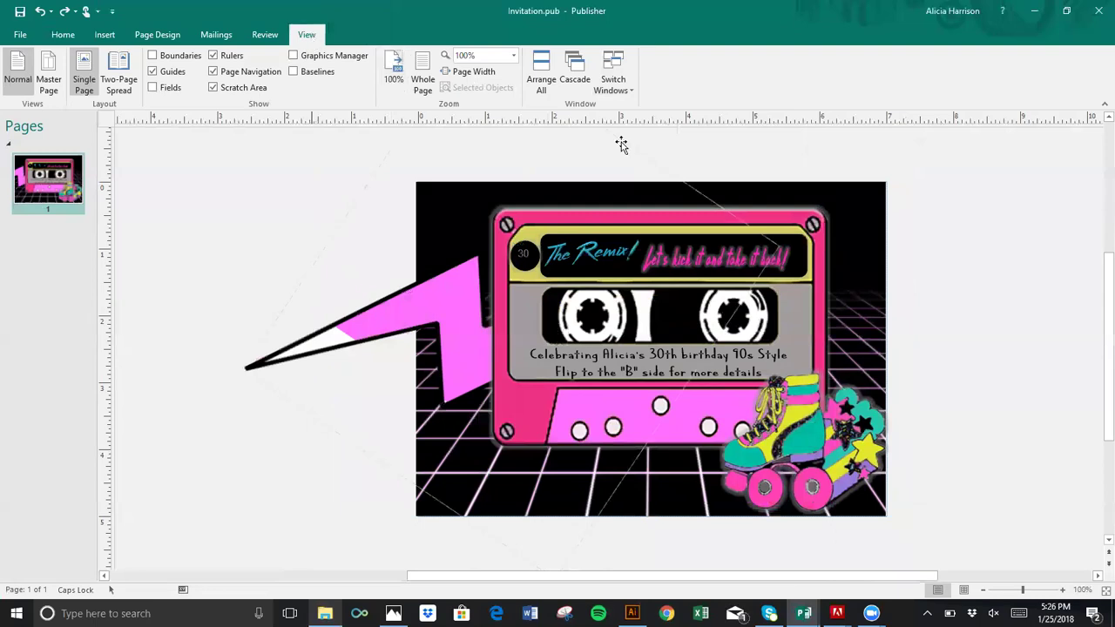
{"action": "left_click", "coordinate": [624, 90]}
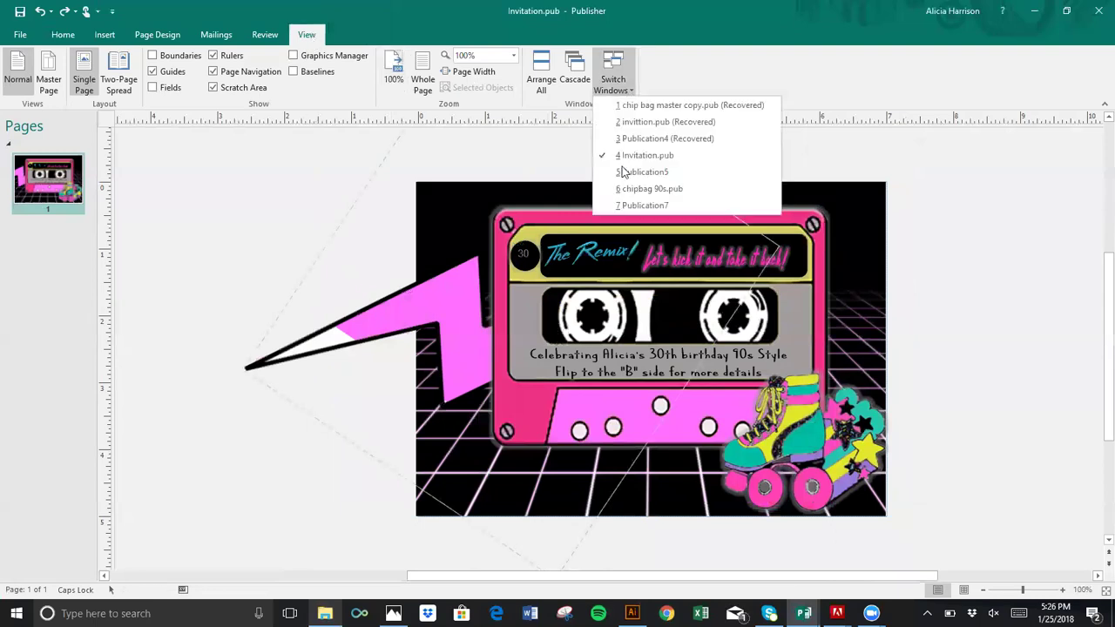
{"action": "left_click", "coordinate": [621, 205]}
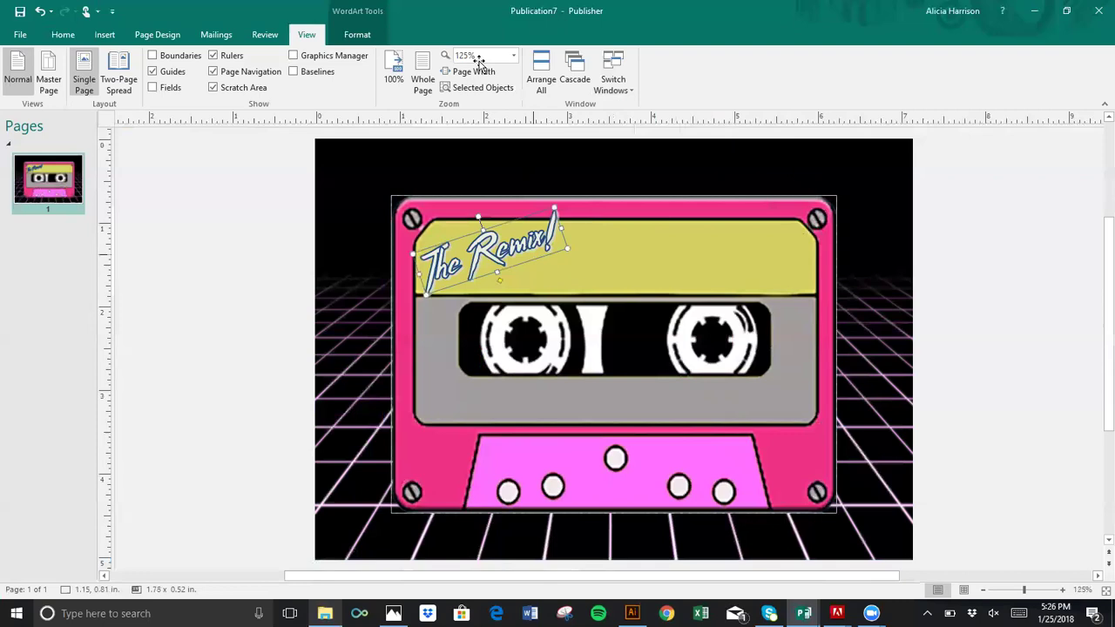
Step: Fill "The Remix!" WordArt with the standard light blue and remove its outline
{"action": "left_click", "coordinate": [359, 35]}
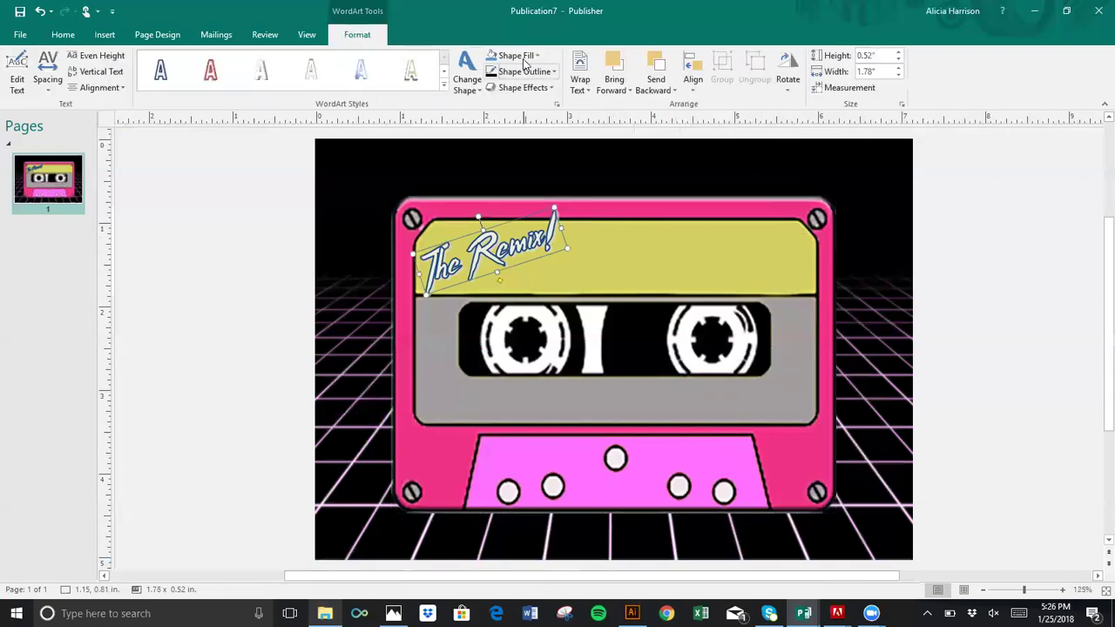
{"action": "left_click", "coordinate": [525, 56]}
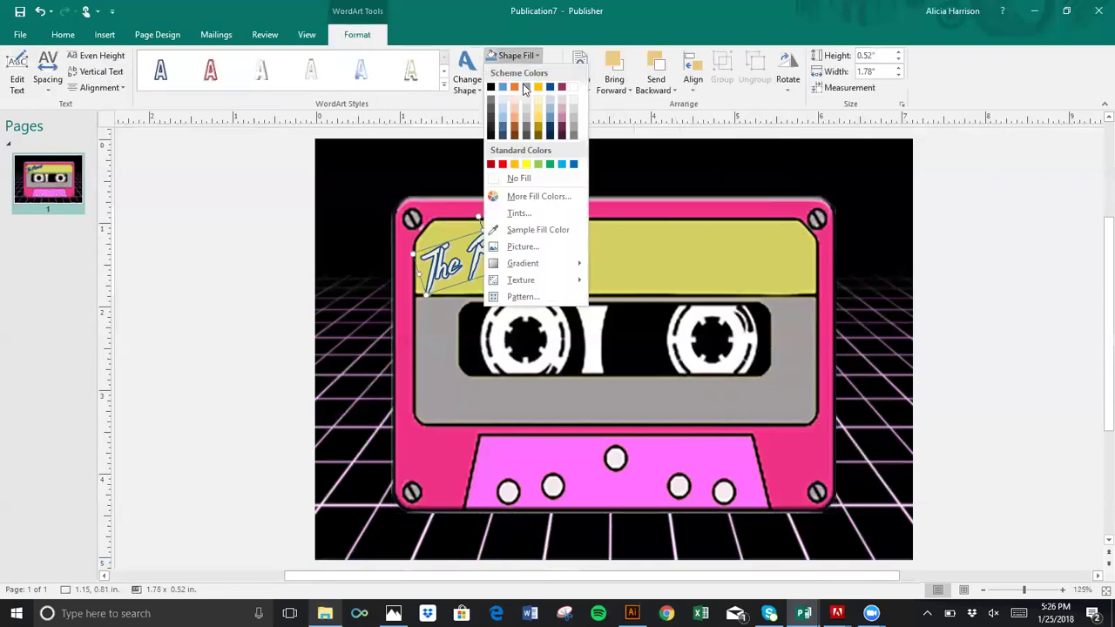
{"action": "left_click", "coordinate": [562, 164]}
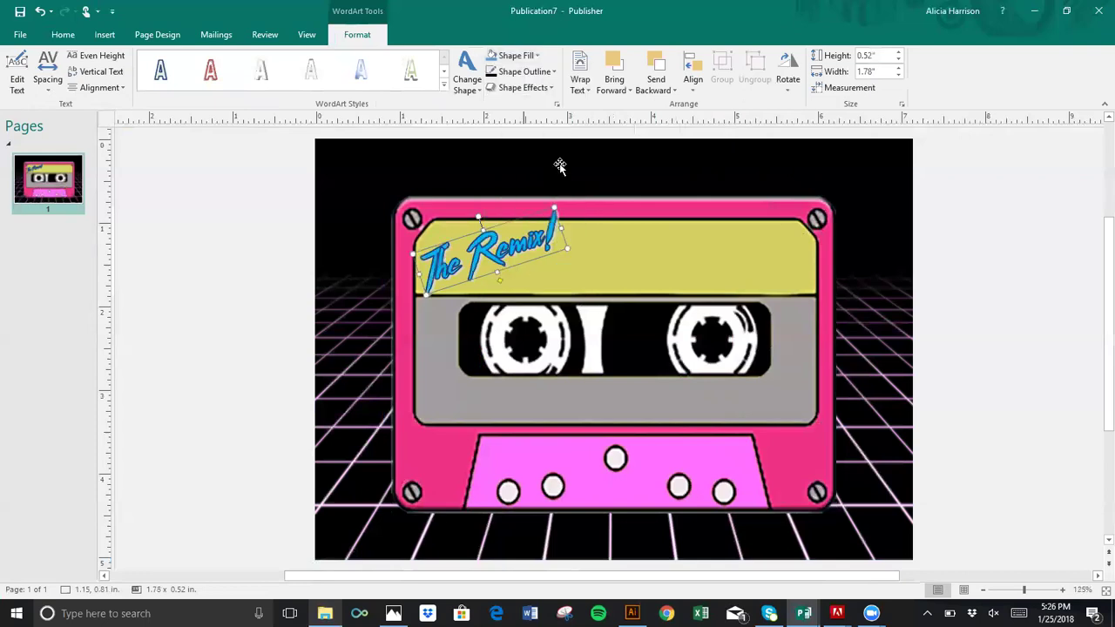
{"action": "left_click", "coordinate": [527, 72]}
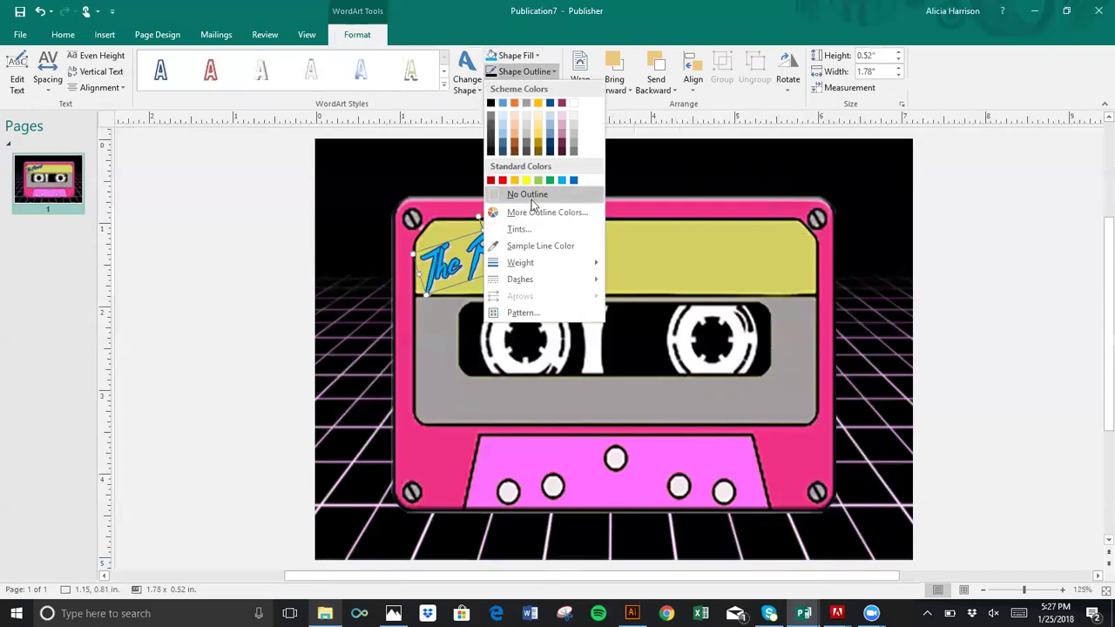
{"action": "left_click", "coordinate": [528, 195]}
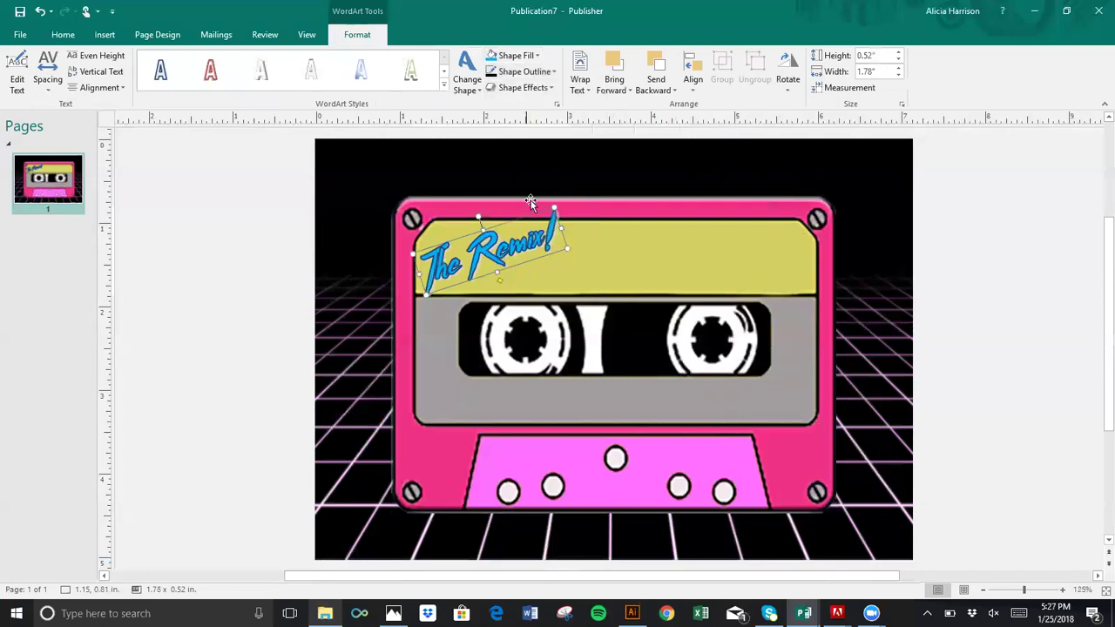
Step: Set "The Remix!" WordArt to have no shadow
{"action": "left_click", "coordinate": [534, 88]}
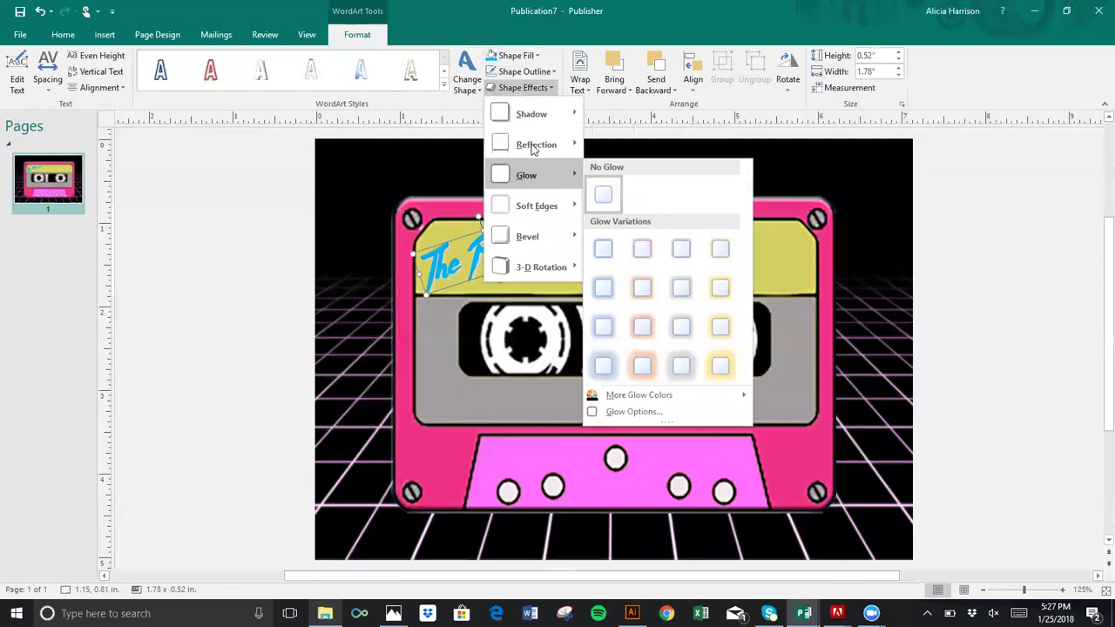
{"action": "mouse_move", "coordinate": [535, 122]}
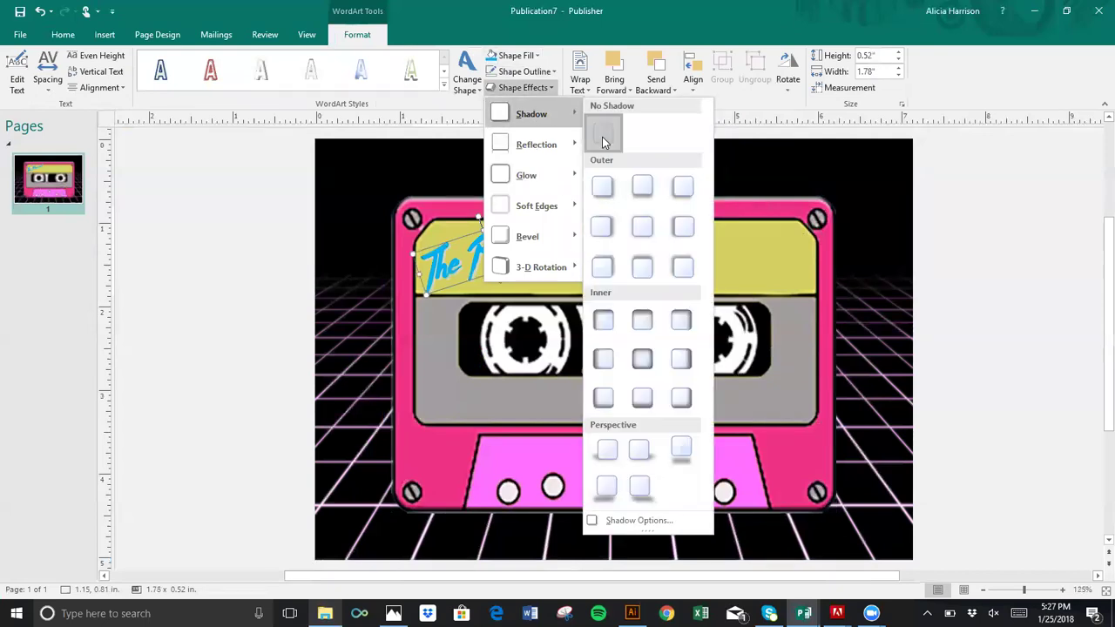
{"action": "left_click", "coordinate": [601, 137]}
Step: Give "The Remix!" WordArt a bevel, trying the first preset and replacing it with the fourth preset of the first row
{"action": "left_click", "coordinate": [523, 88]}
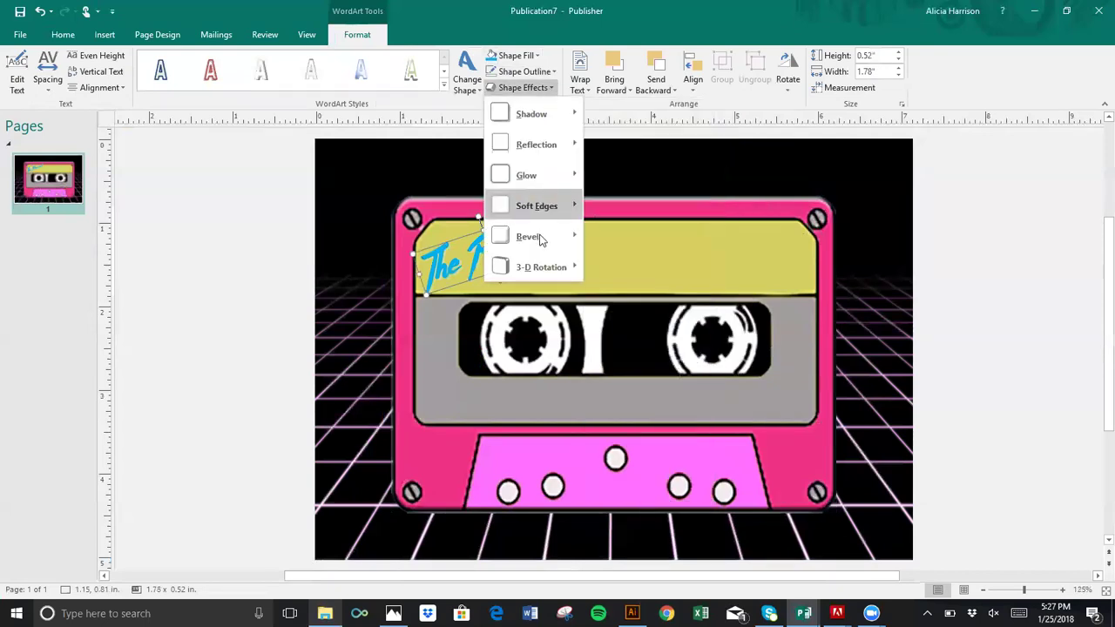
{"action": "mouse_move", "coordinate": [540, 240]}
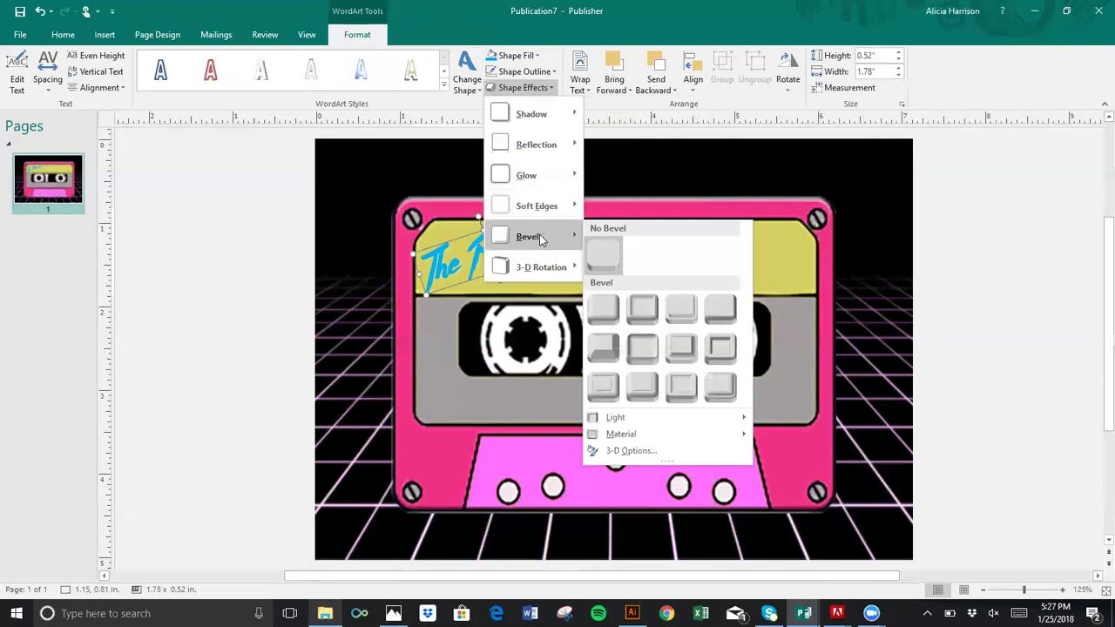
{"action": "left_click", "coordinate": [608, 312]}
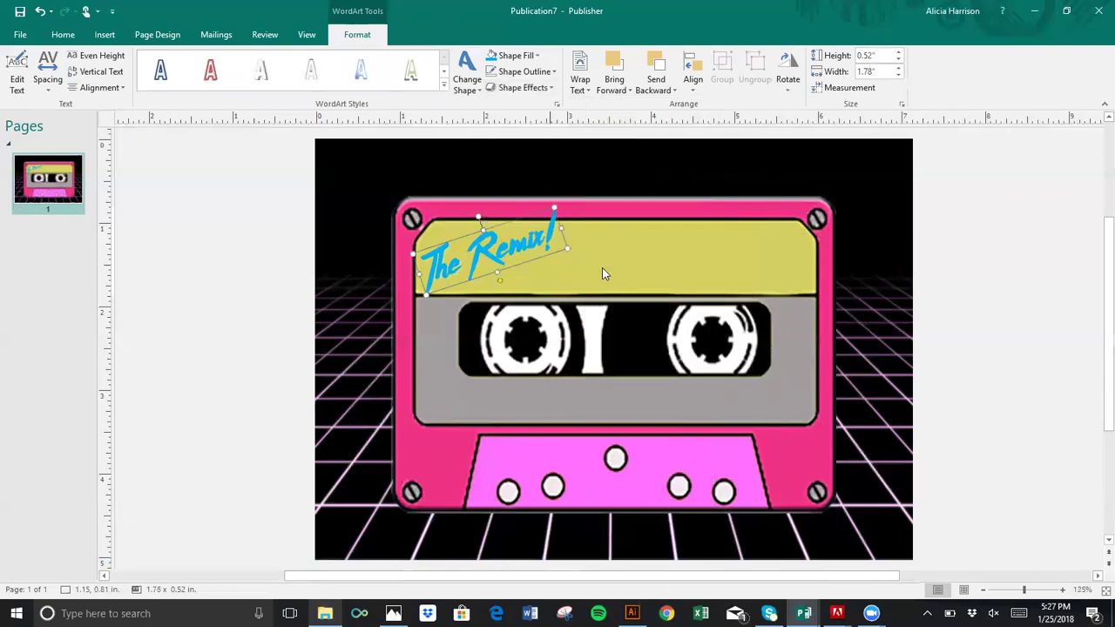
{"action": "left_click", "coordinate": [527, 87]}
{"action": "mouse_move", "coordinate": [577, 244]}
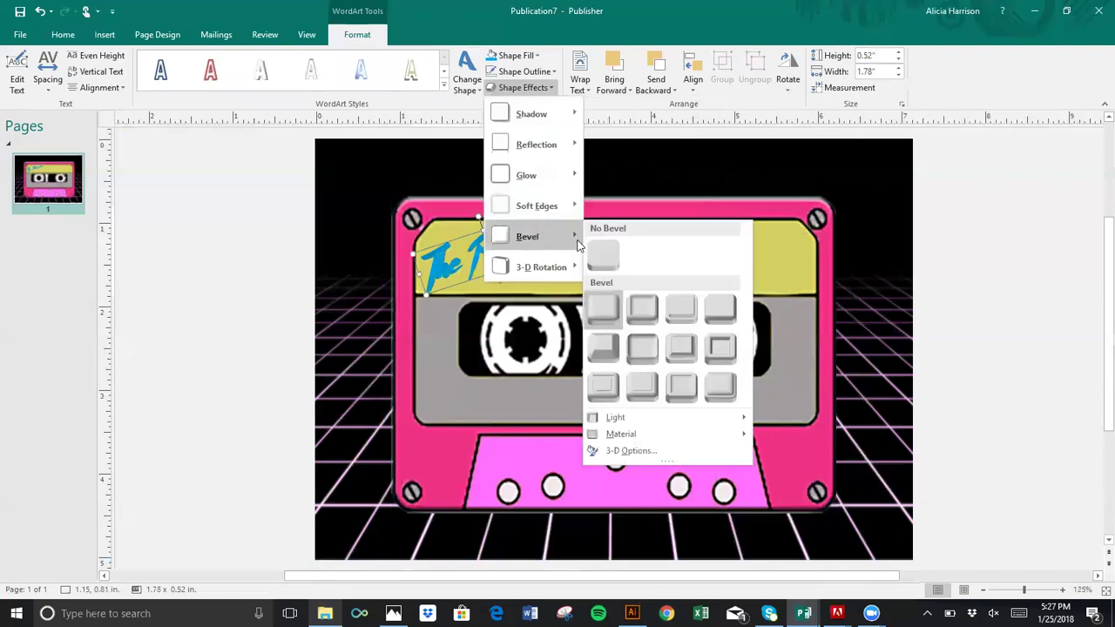
{"action": "left_click", "coordinate": [710, 311]}
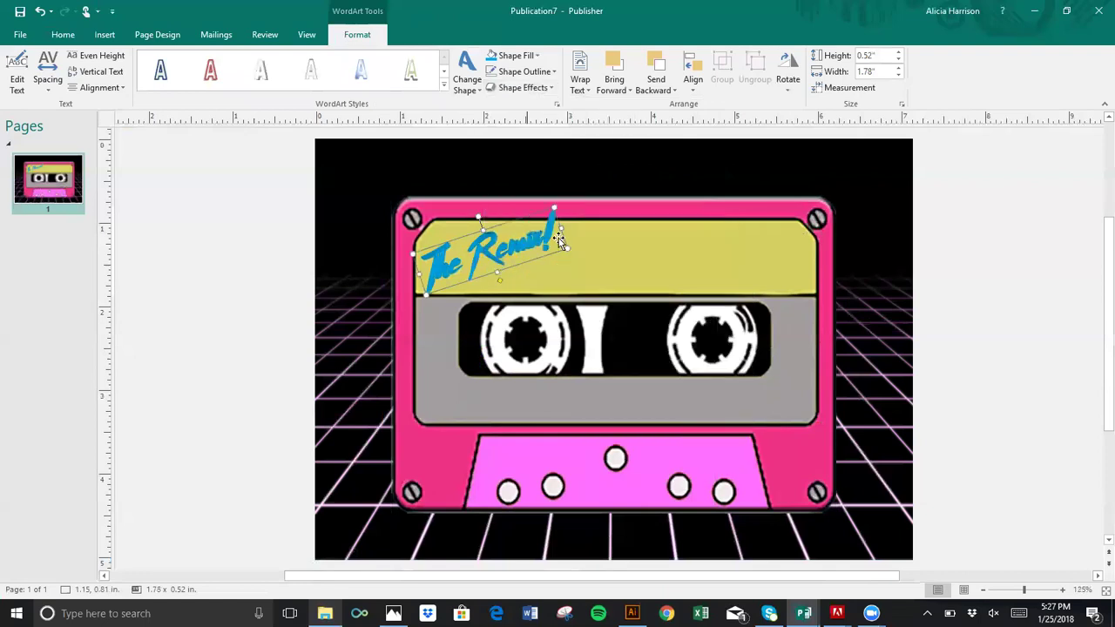
Step: Apply a brighter light preset to the bevel of "The Remix!" WordArt and set it to no outline
{"action": "left_click", "coordinate": [525, 86]}
{"action": "mouse_move", "coordinate": [541, 236]}
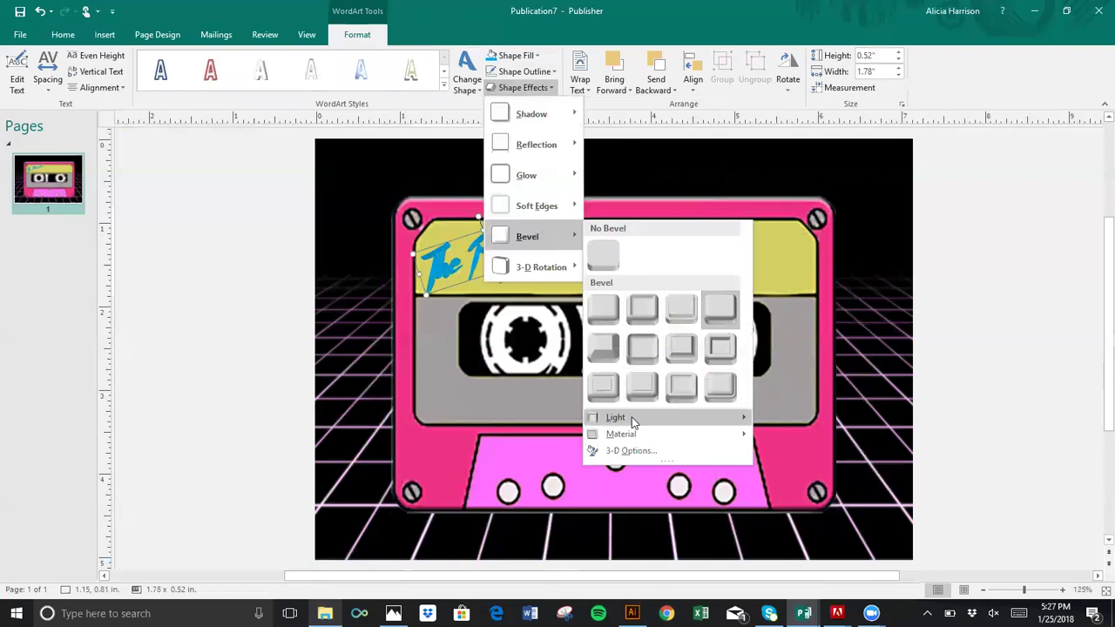
{"action": "mouse_move", "coordinate": [634, 422]}
{"action": "left_click", "coordinate": [798, 274]}
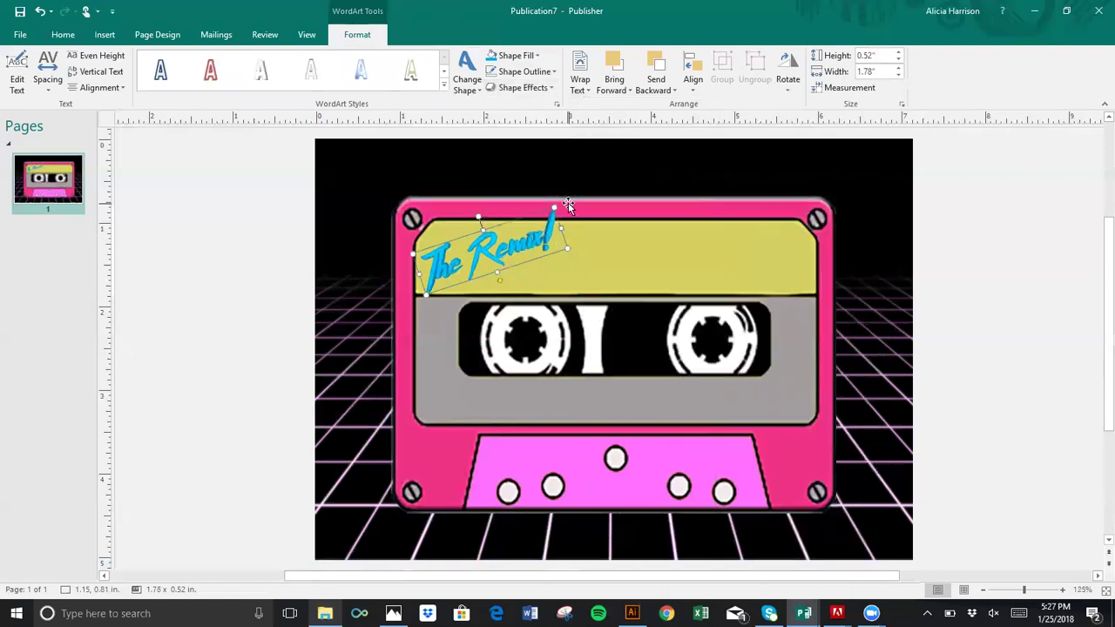
{"action": "left_click", "coordinate": [534, 75]}
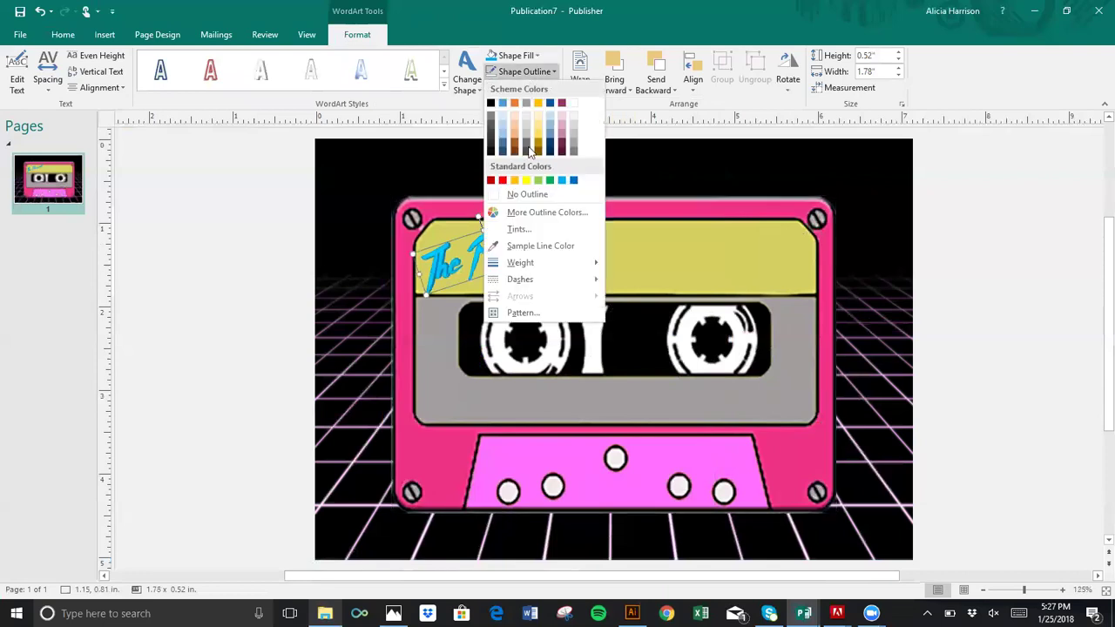
{"action": "left_click", "coordinate": [520, 196]}
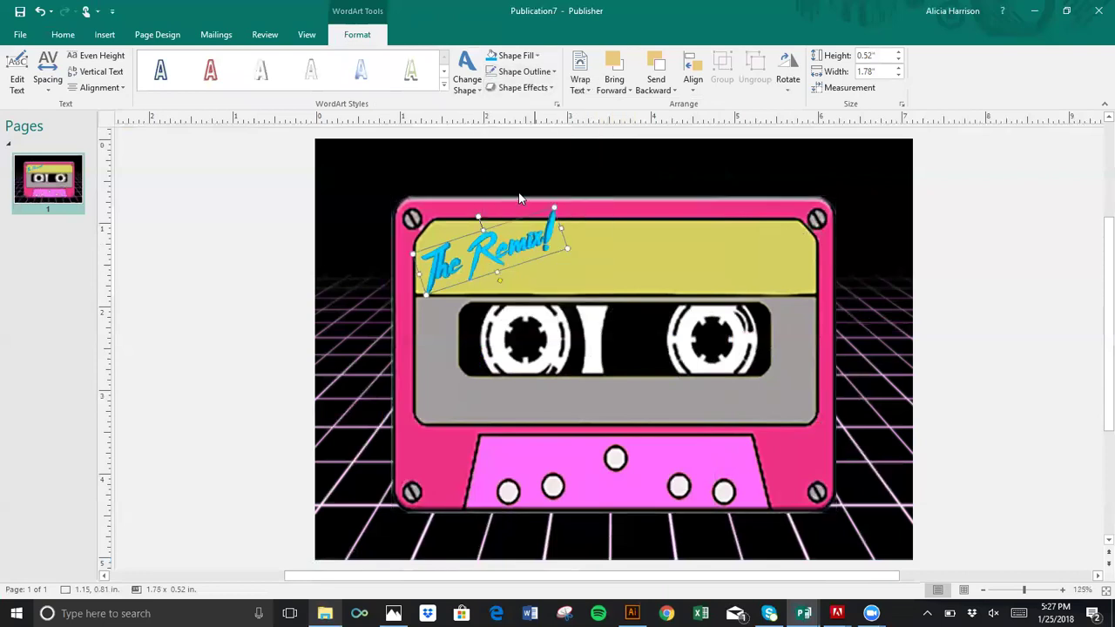
Step: Set "The Remix!" WordArt to have no reflection and look over its 3-D rotation options
{"action": "left_click", "coordinate": [522, 87]}
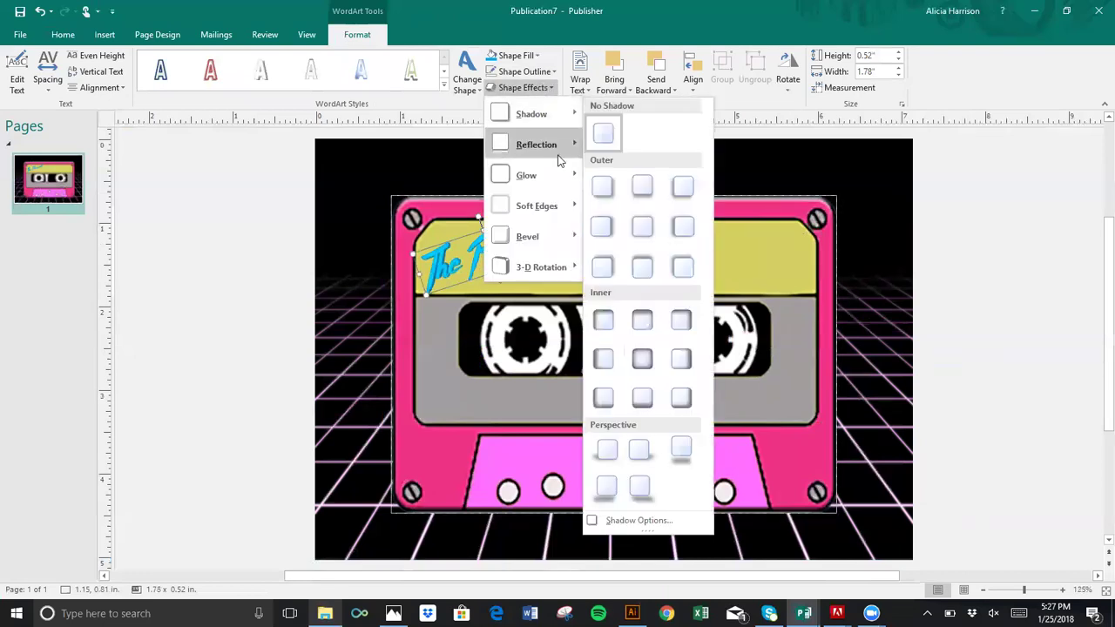
{"action": "mouse_move", "coordinate": [559, 160]}
{"action": "left_click", "coordinate": [605, 174]}
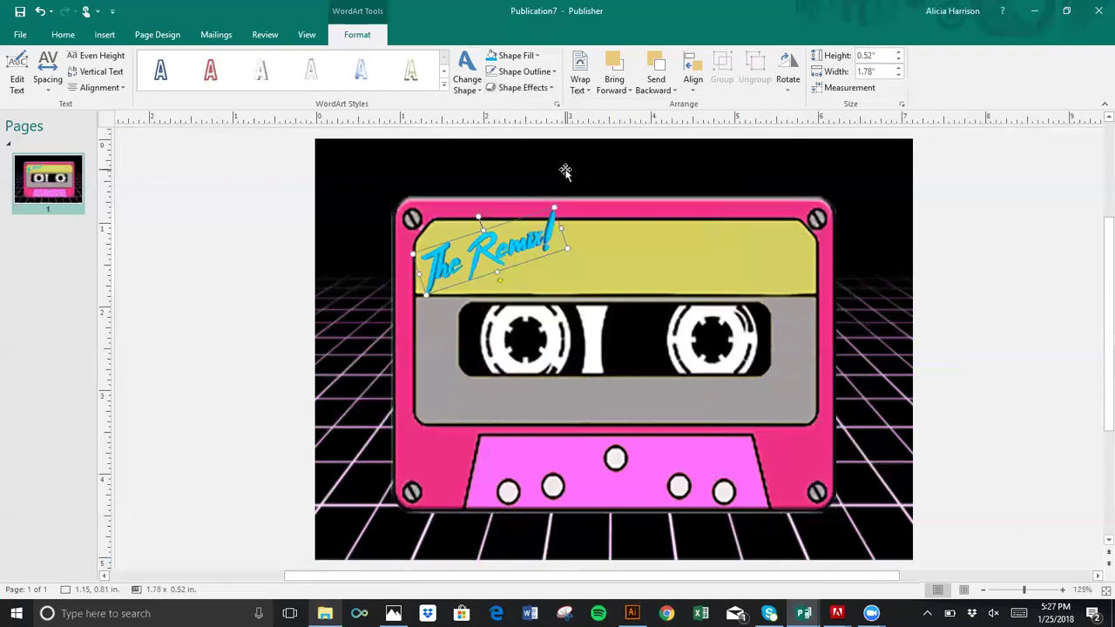
{"action": "left_click", "coordinate": [548, 87]}
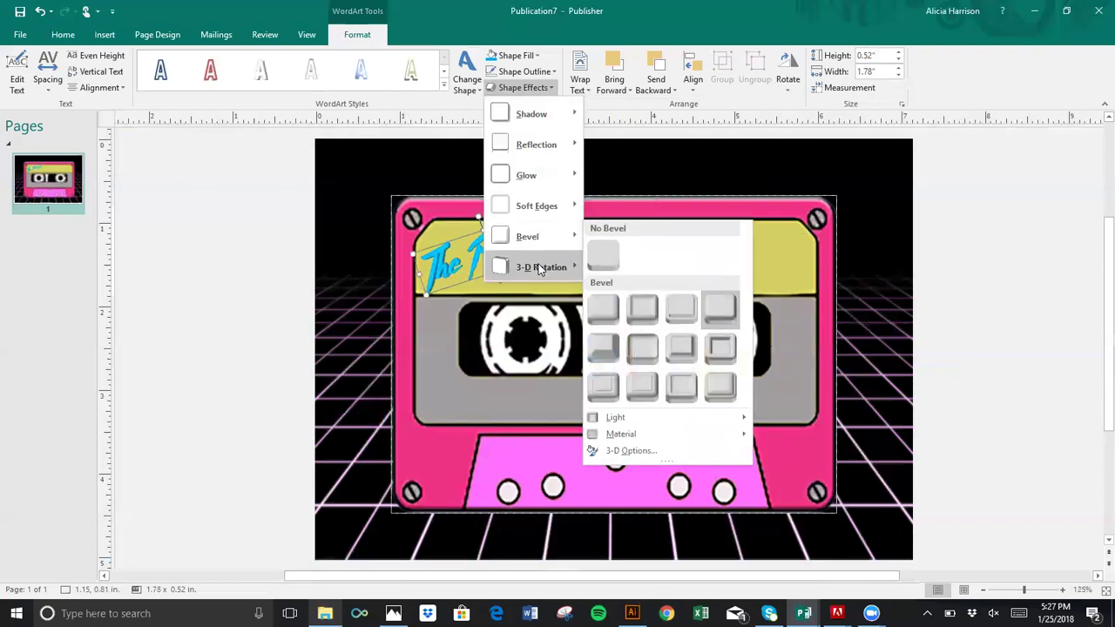
{"action": "mouse_move", "coordinate": [540, 267]}
{"action": "left_click", "coordinate": [211, 181]}
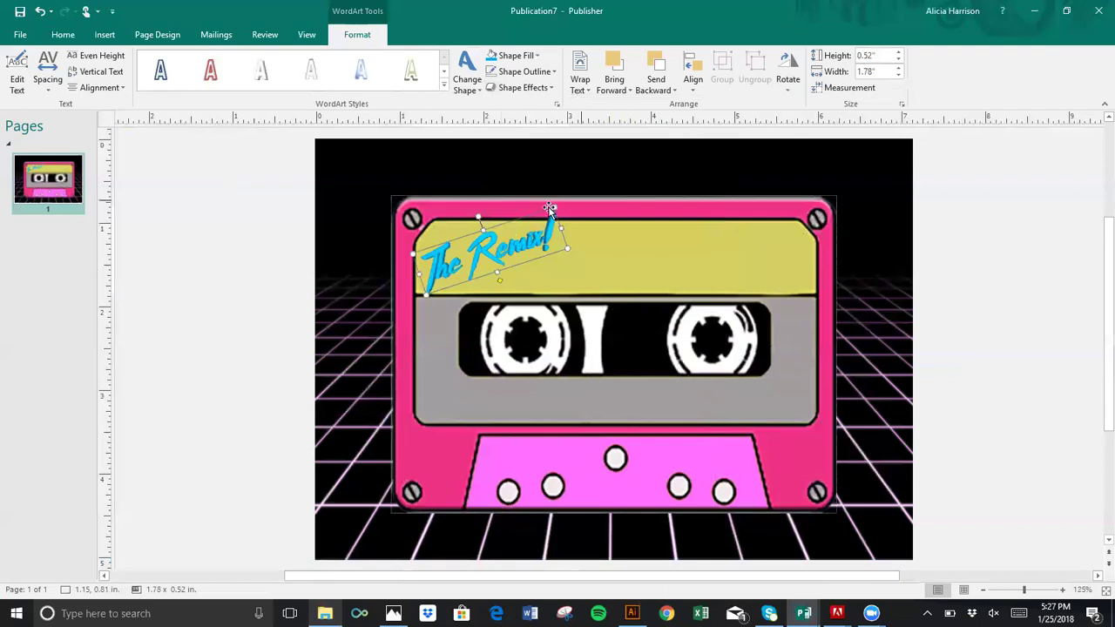
Step: Shrink "The Remix!" WordArt to about 1.46 x 0.43" so it fits within the yellow cassette label, and deselect it
{"action": "left_click_drag", "start_coordinate": [534, 228], "coordinate": [531, 243]}
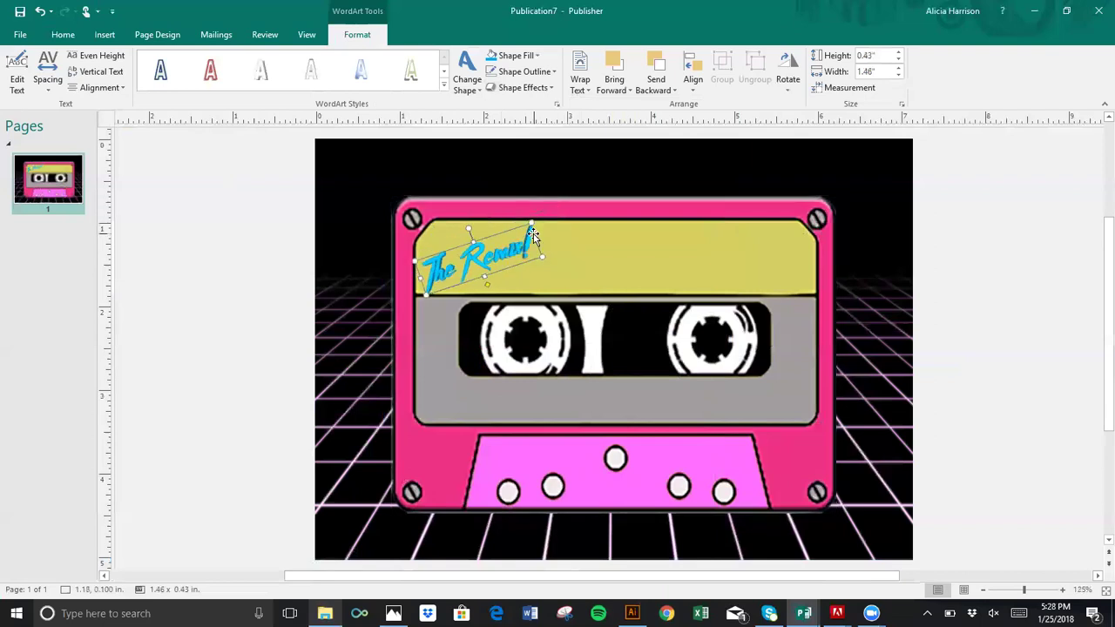
{"action": "left_click", "coordinate": [477, 251]}
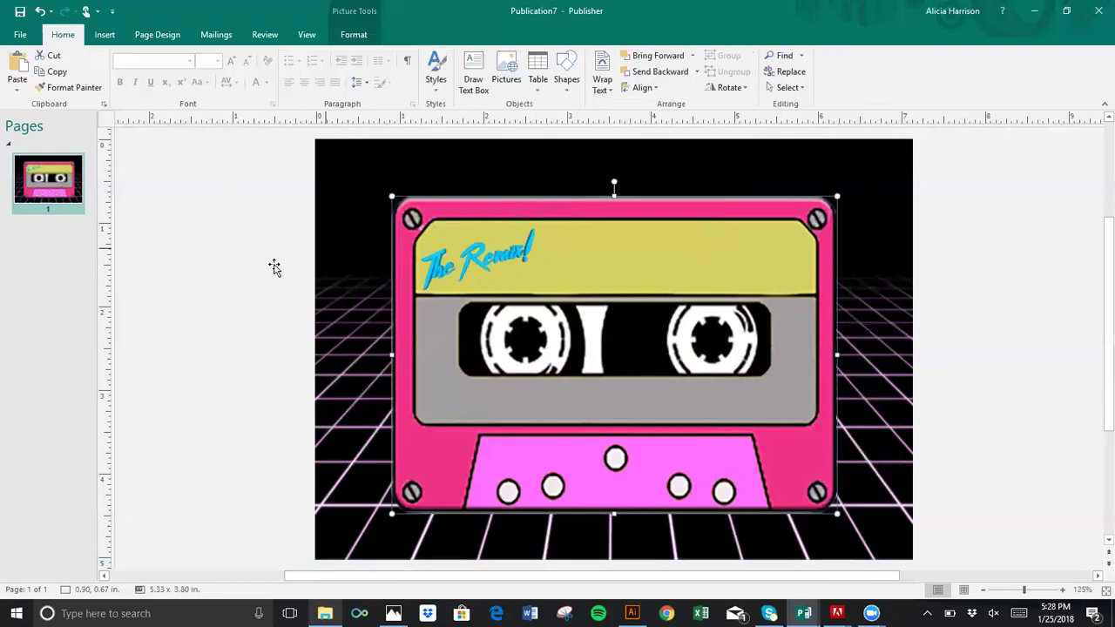
{"action": "key", "text": "Escape"}
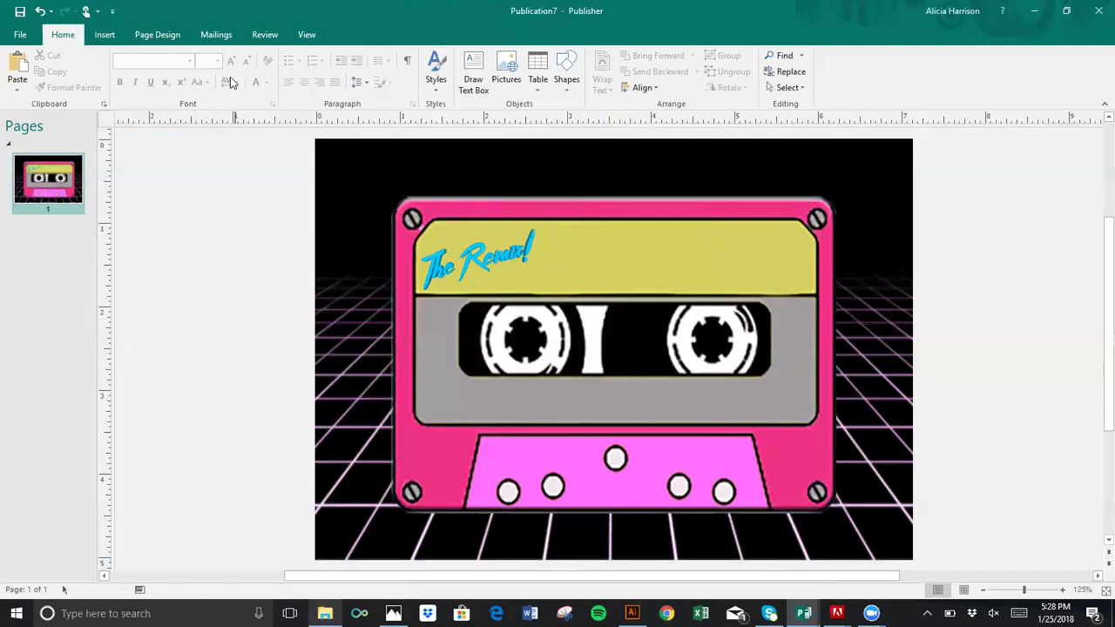
Step: Draw a rounded rectangle about 4.32 x 0.73" across the yellow cassette label
{"action": "left_click", "coordinate": [104, 34]}
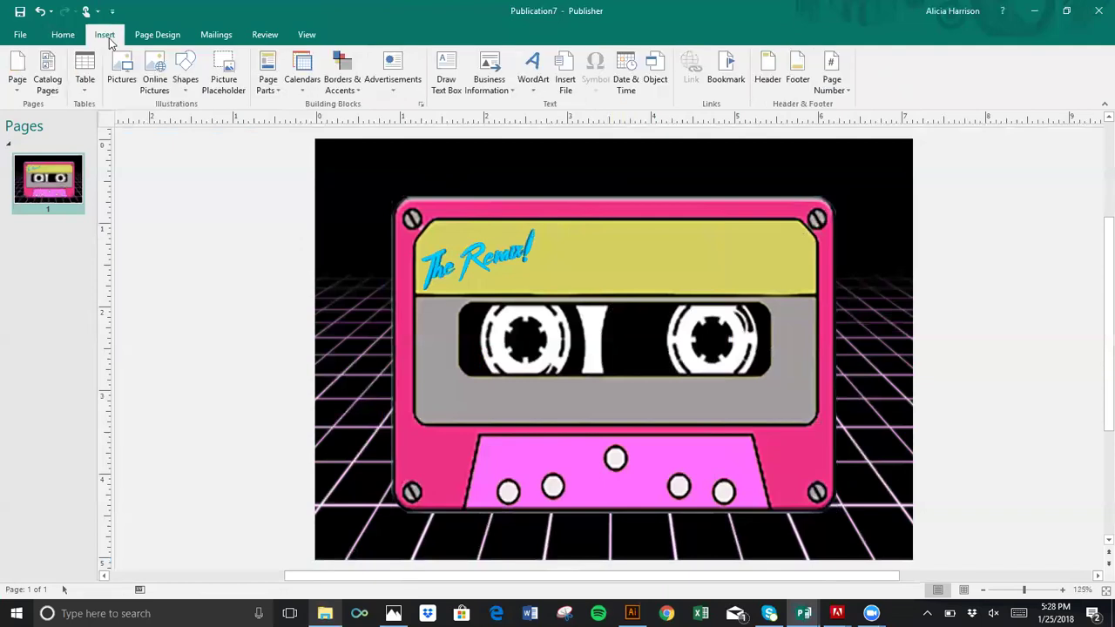
{"action": "left_click", "coordinate": [186, 83]}
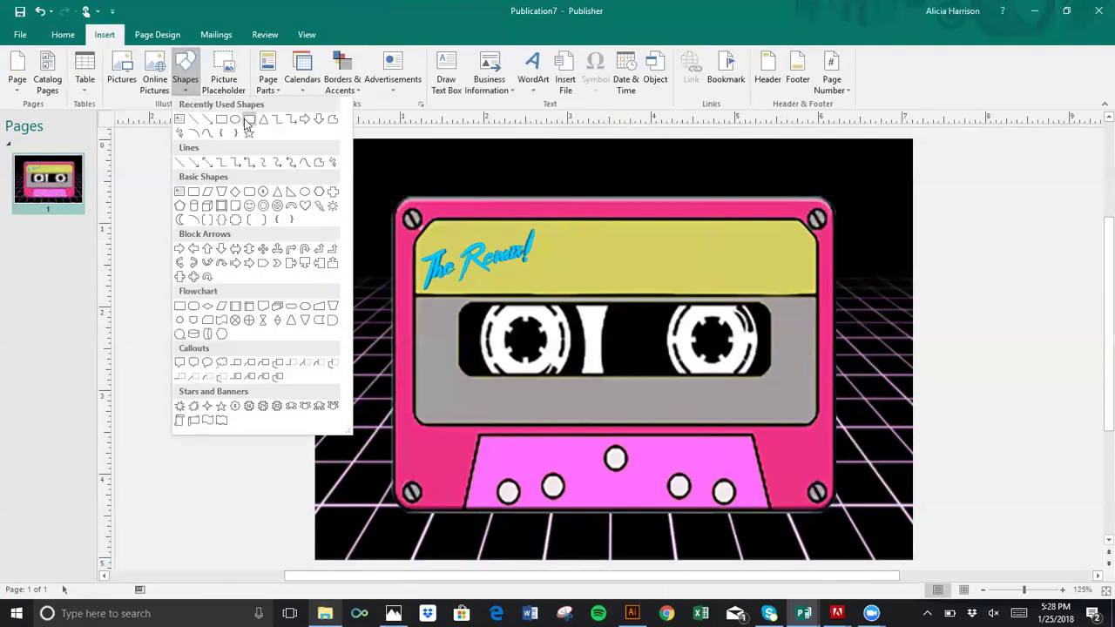
{"action": "left_click", "coordinate": [248, 120]}
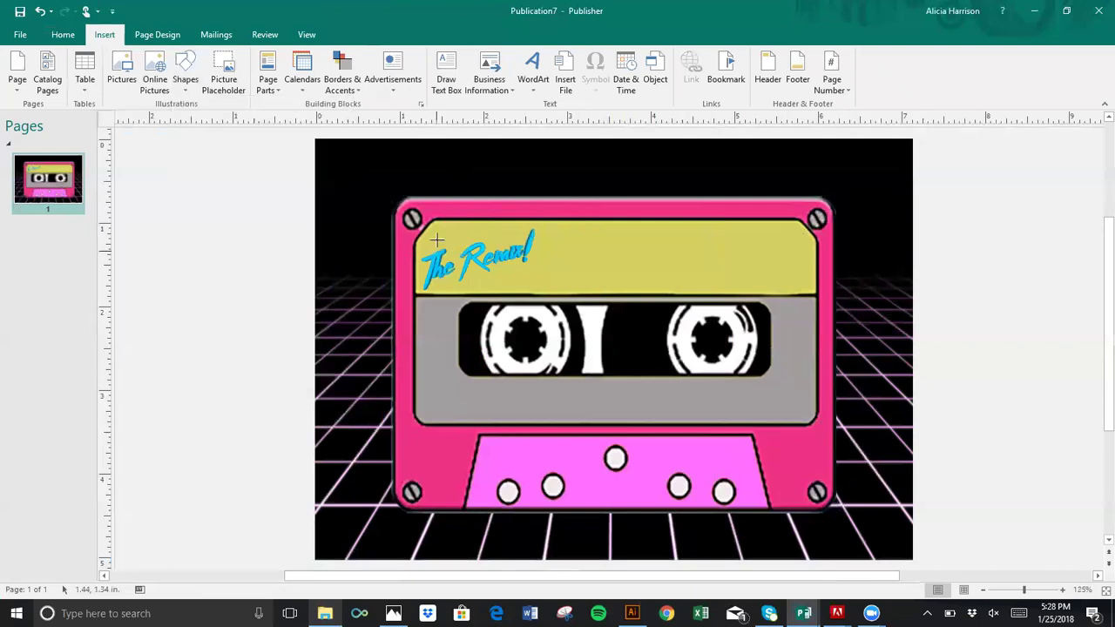
{"action": "left_click_drag", "start_coordinate": [452, 235], "coordinate": [799, 288]}
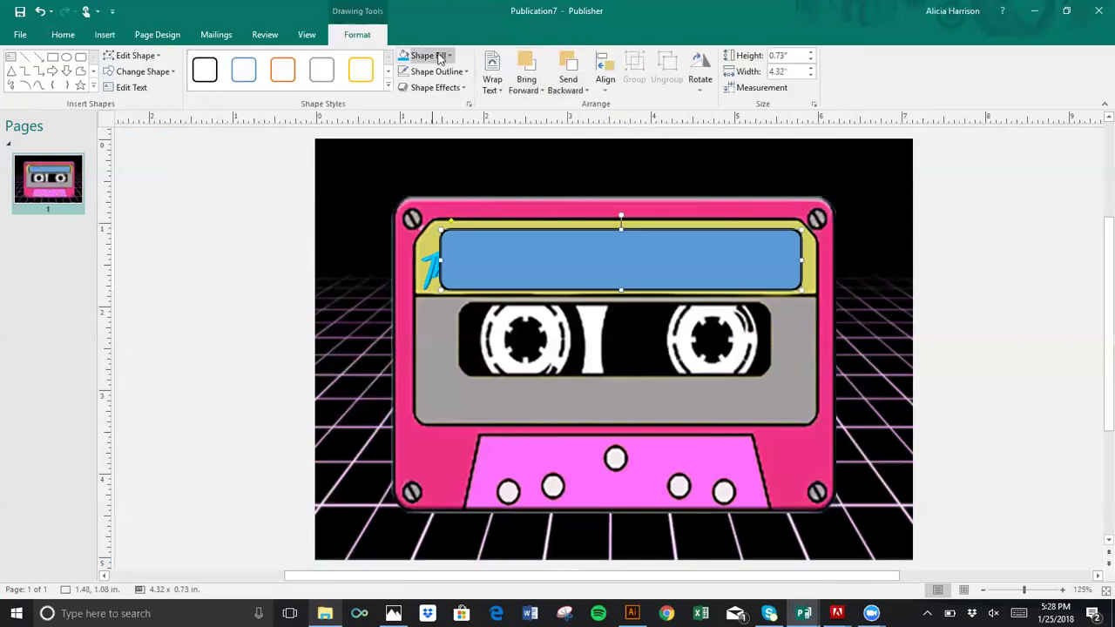
Step: Fill the rounded rectangle with black and send it backward behind "The Remix!" WordArt
{"action": "left_click", "coordinate": [440, 55]}
{"action": "left_click", "coordinate": [411, 90]}
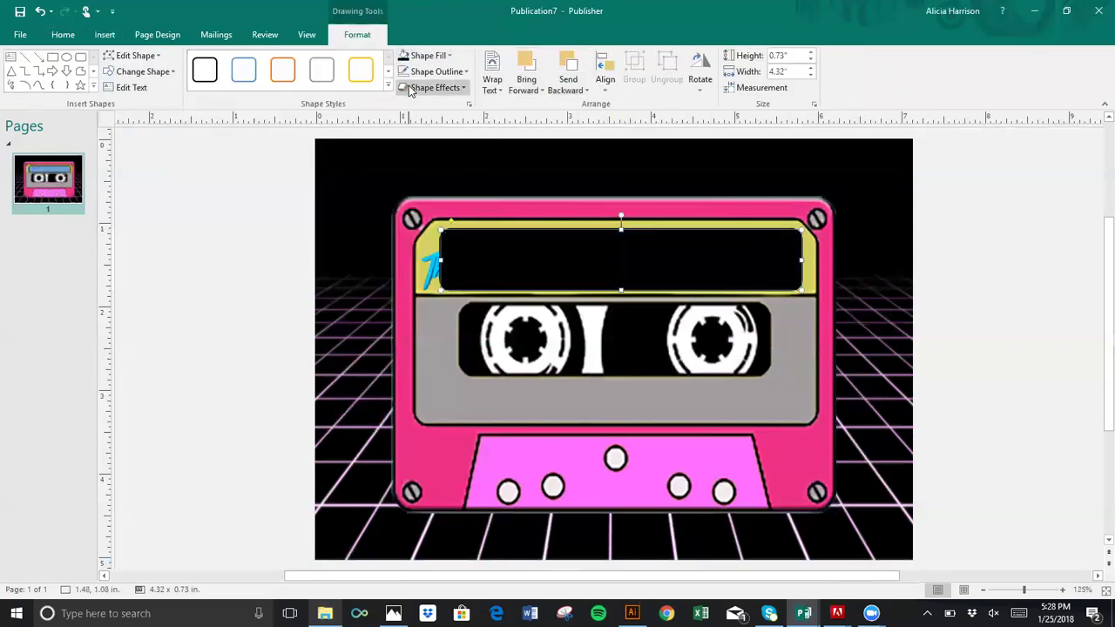
{"action": "left_click", "coordinate": [569, 87]}
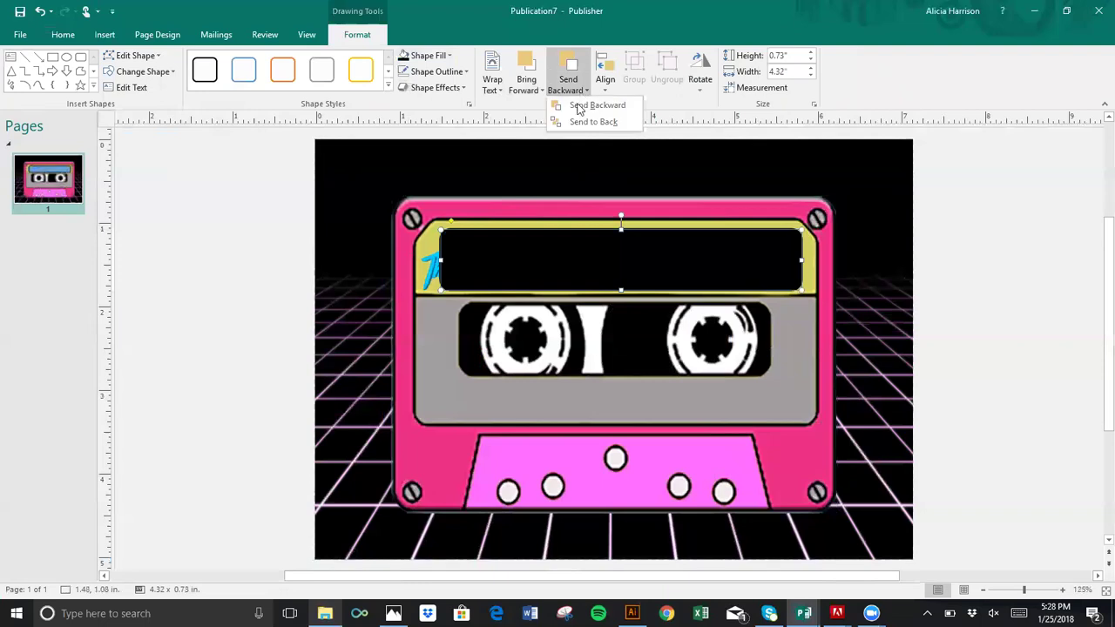
{"action": "left_click", "coordinate": [578, 105]}
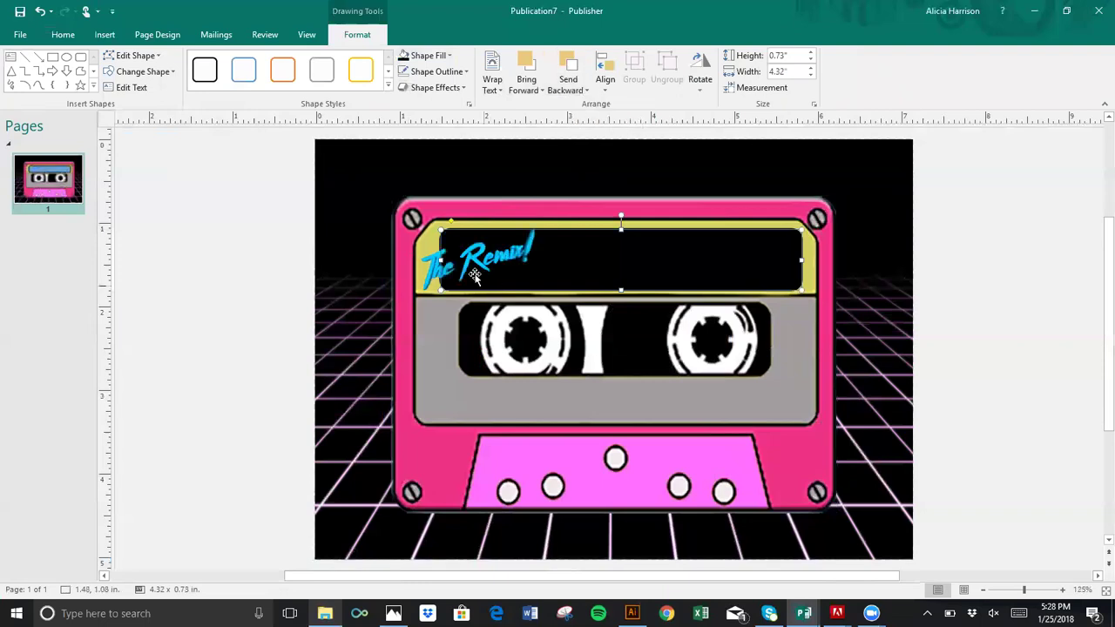
Step: Move "The Remix!" to the start of the black rectangle and nudge the rectangle up to about 1.48, 1.05 in
{"action": "left_click_drag", "start_coordinate": [490, 260], "coordinate": [525, 255]}
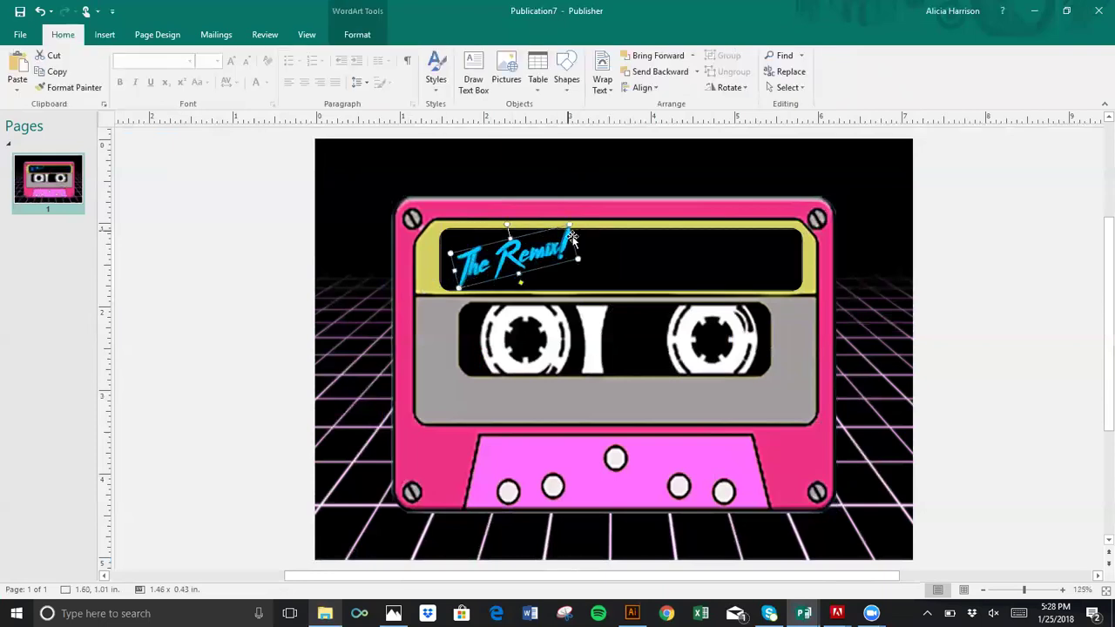
{"action": "left_click_drag", "start_coordinate": [505, 248], "coordinate": [497, 249]}
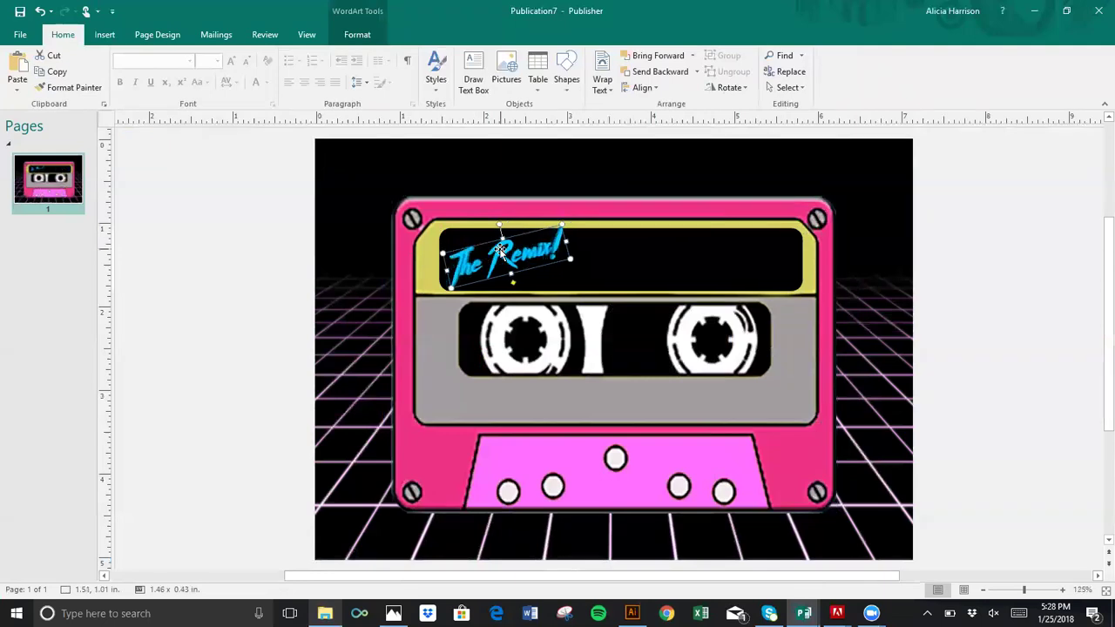
{"action": "left_click", "coordinate": [598, 267]}
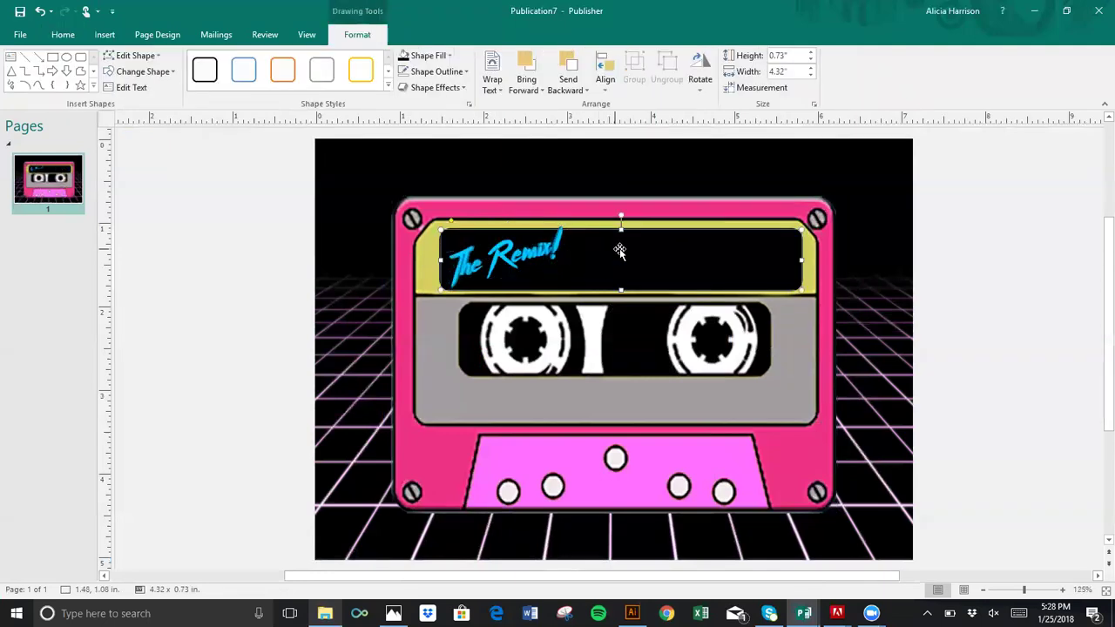
{"action": "left_click_drag", "start_coordinate": [619, 249], "coordinate": [618, 243]}
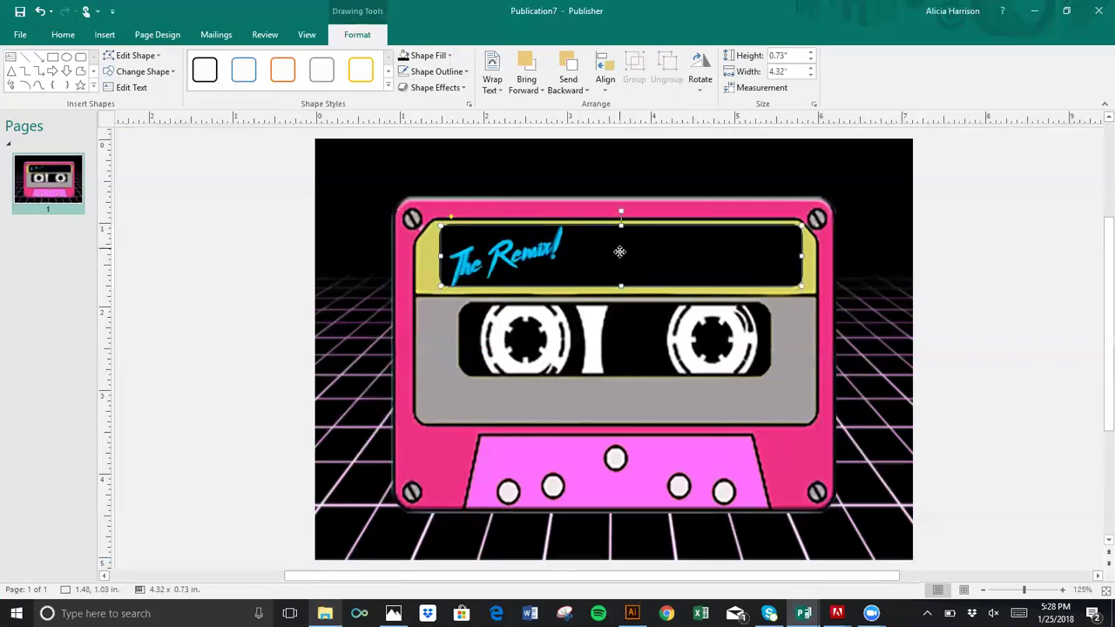
{"action": "key", "text": "ctrl+z"}
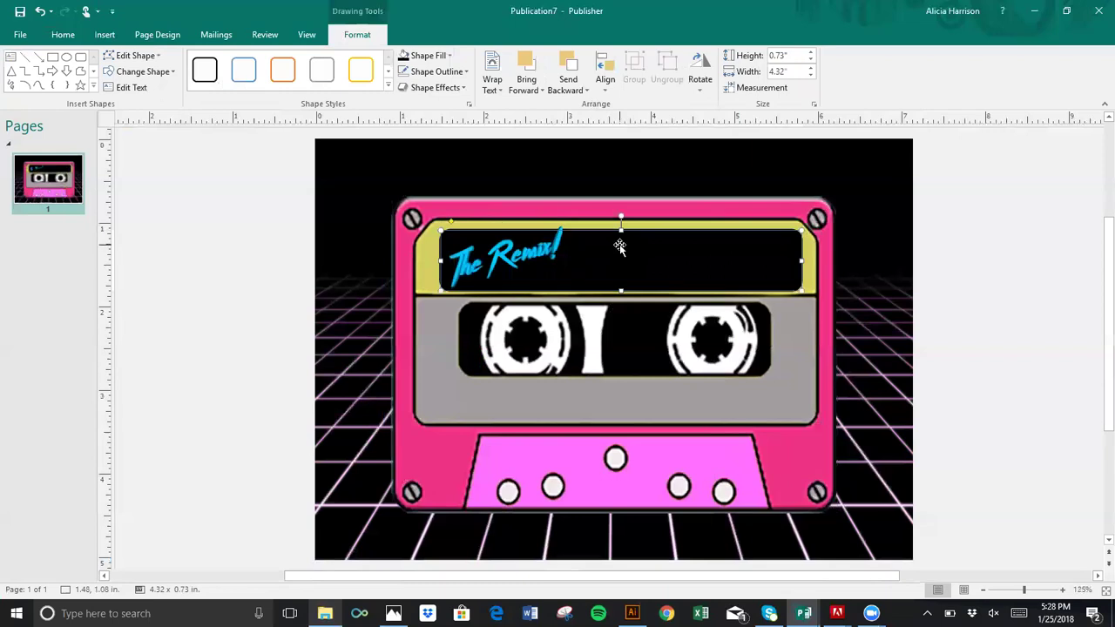
{"action": "left_click_drag", "start_coordinate": [619, 245], "coordinate": [619, 242]}
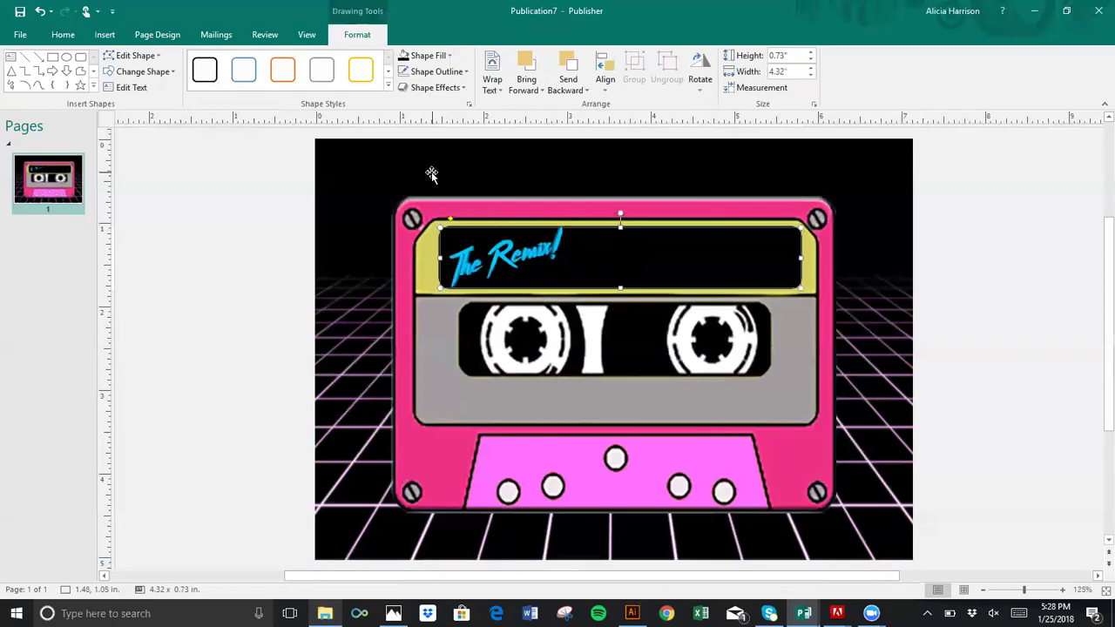
{"action": "left_click", "coordinate": [285, 273]}
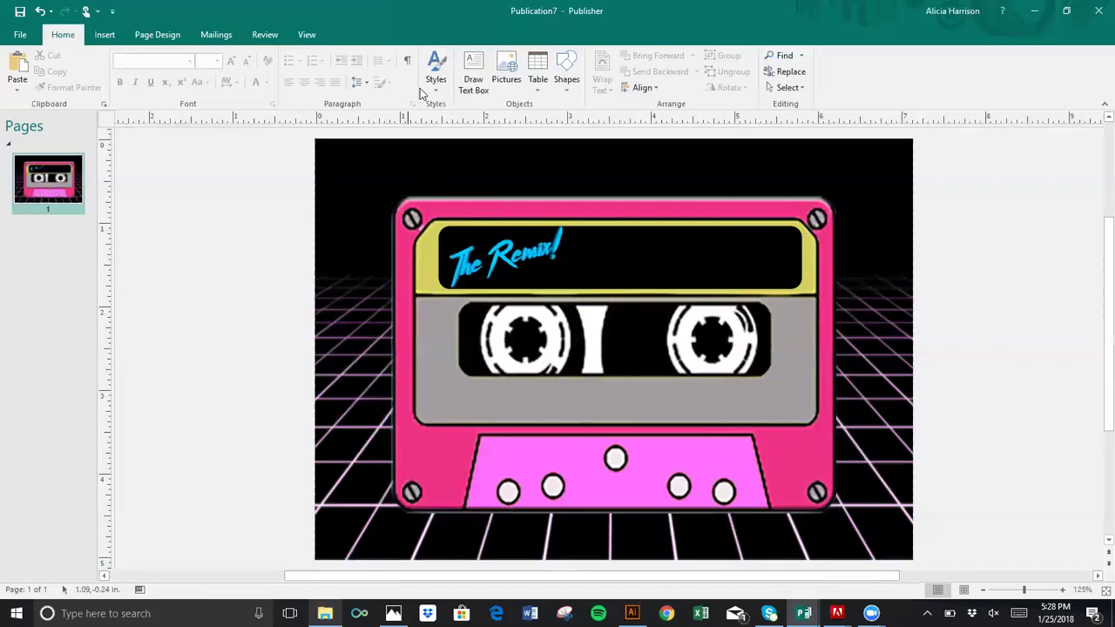
Step: Draw a text box about 2.71 x 0.46" beside "The Remix!" and enter "Let's kick it and take it back!"
{"action": "left_click", "coordinate": [109, 36]}
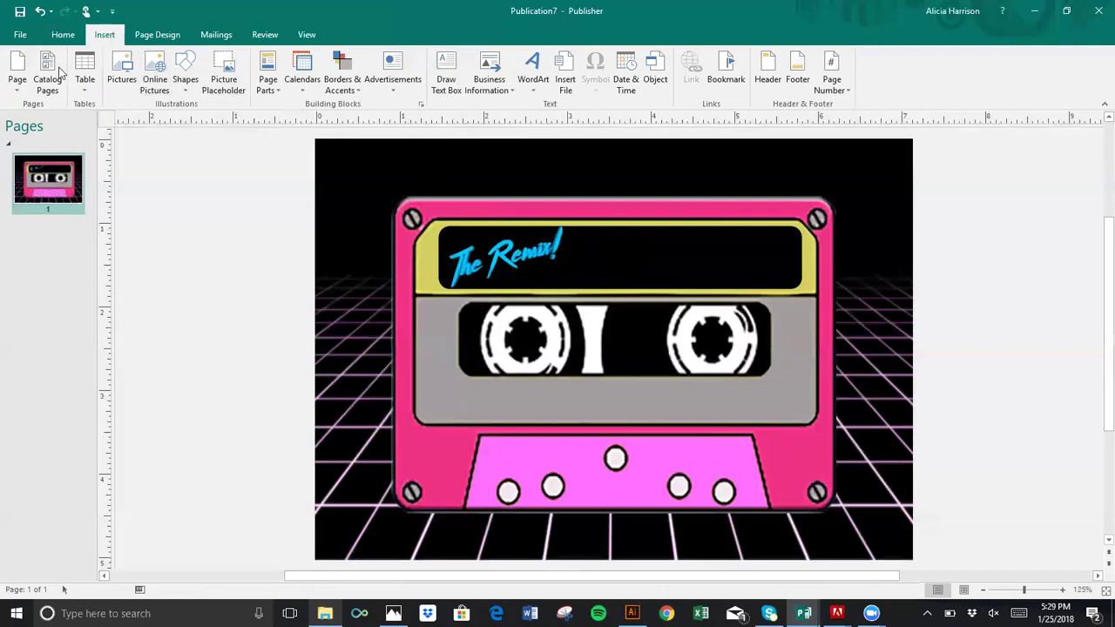
{"action": "left_click", "coordinate": [450, 65]}
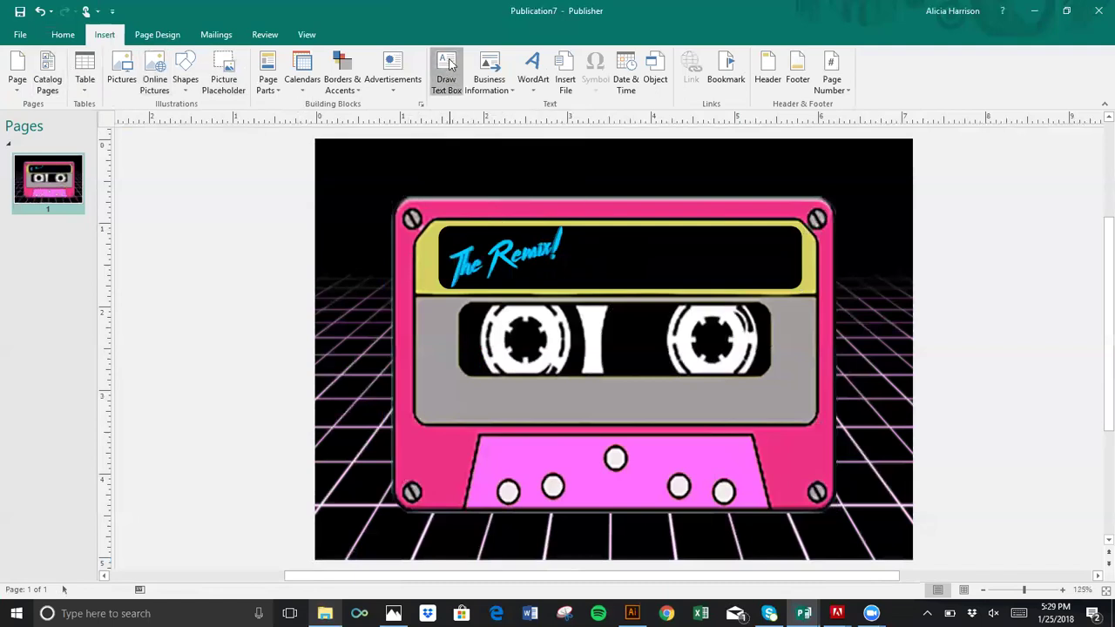
{"action": "left_click_drag", "start_coordinate": [567, 238], "coordinate": [798, 286]}
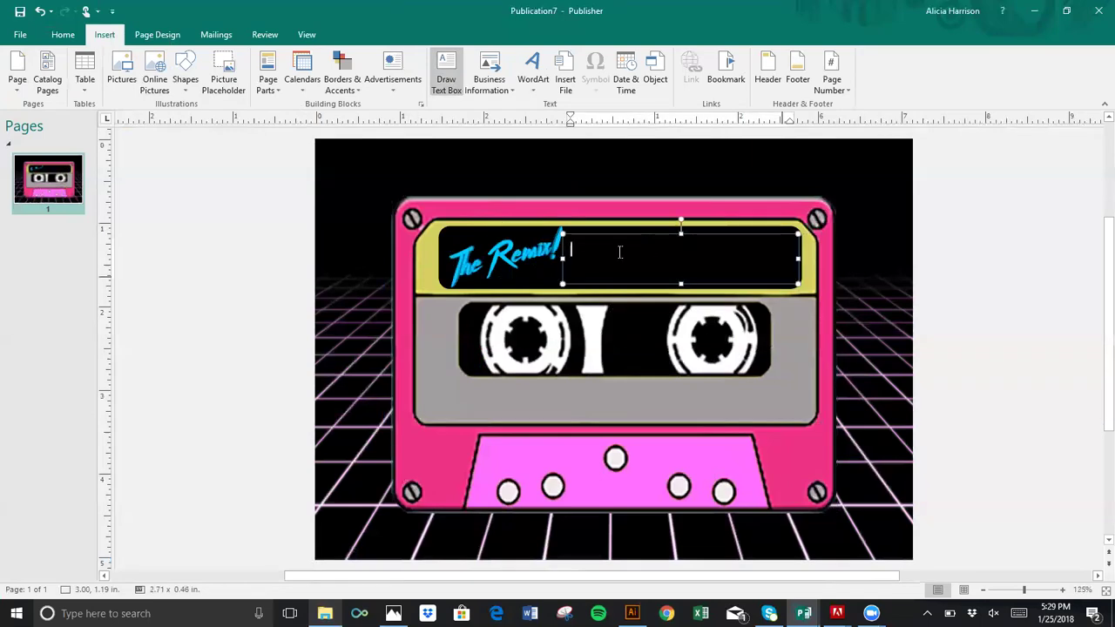
{"action": "type", "text": "Volume 1"}
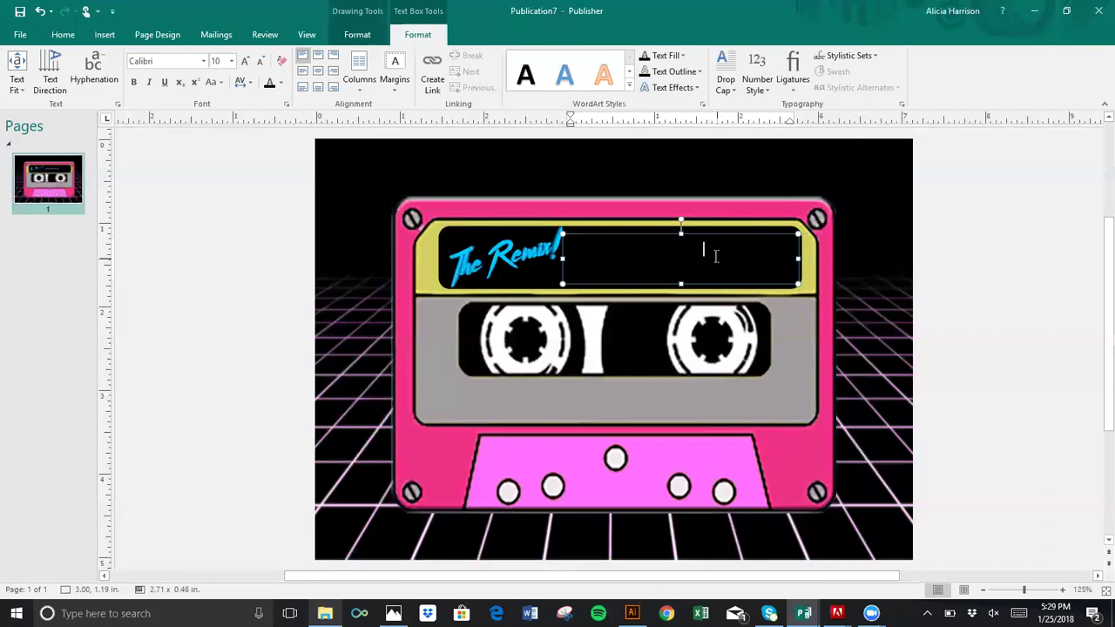
Step: Colour the "Let's kick it and take it back!" text hot pink from the standard colour palette
{"action": "triple_click", "coordinate": [599, 248]}
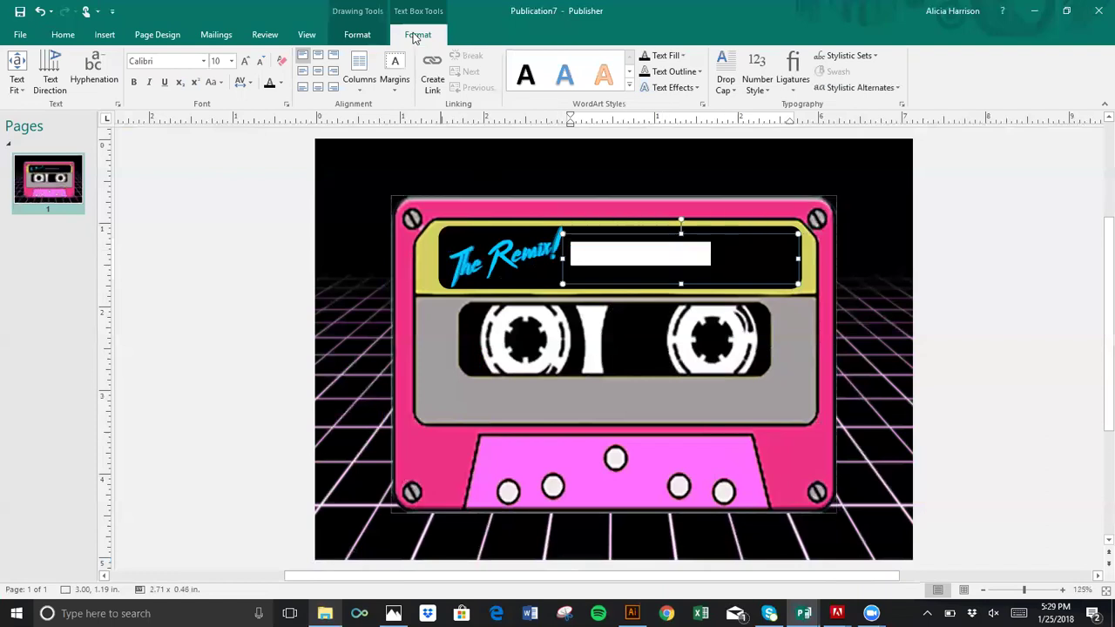
{"action": "left_click", "coordinate": [279, 82]}
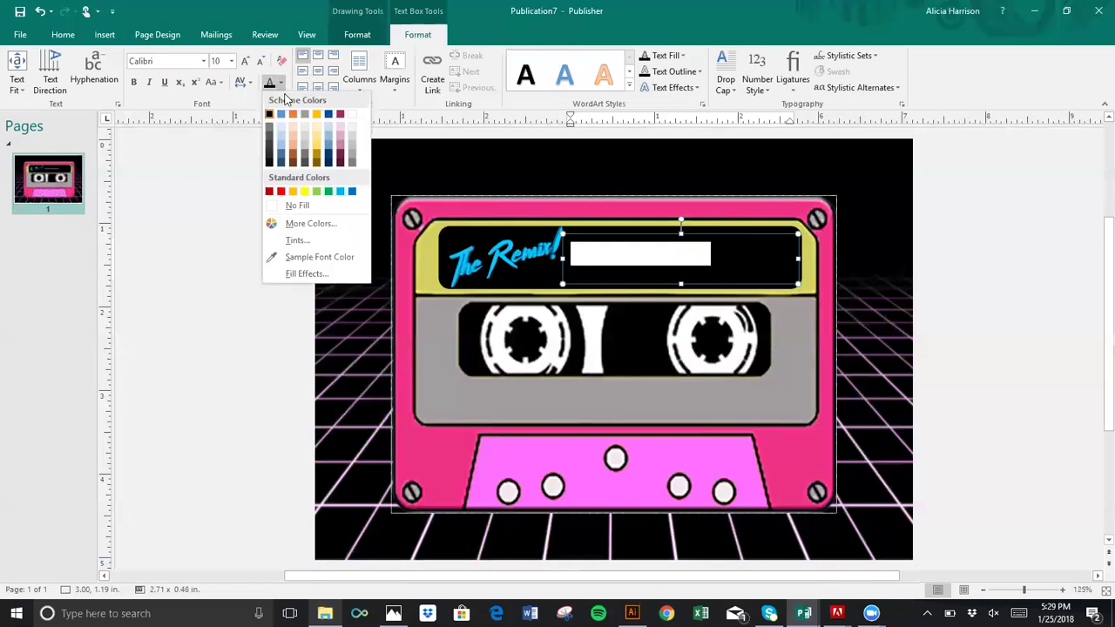
{"action": "left_click", "coordinate": [297, 226]}
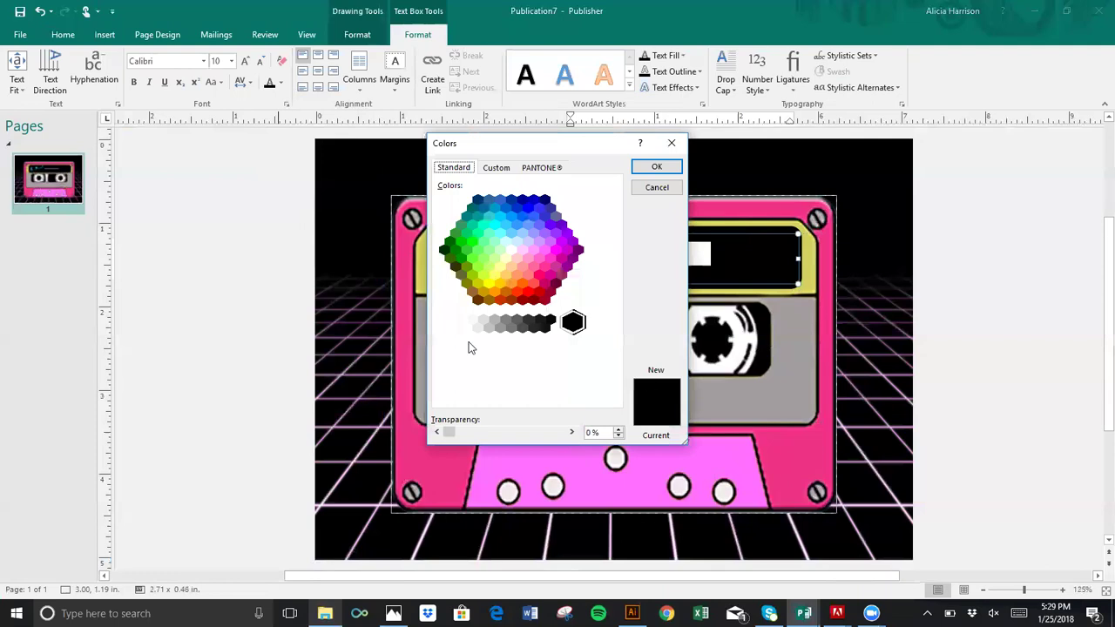
{"action": "left_click", "coordinate": [536, 275]}
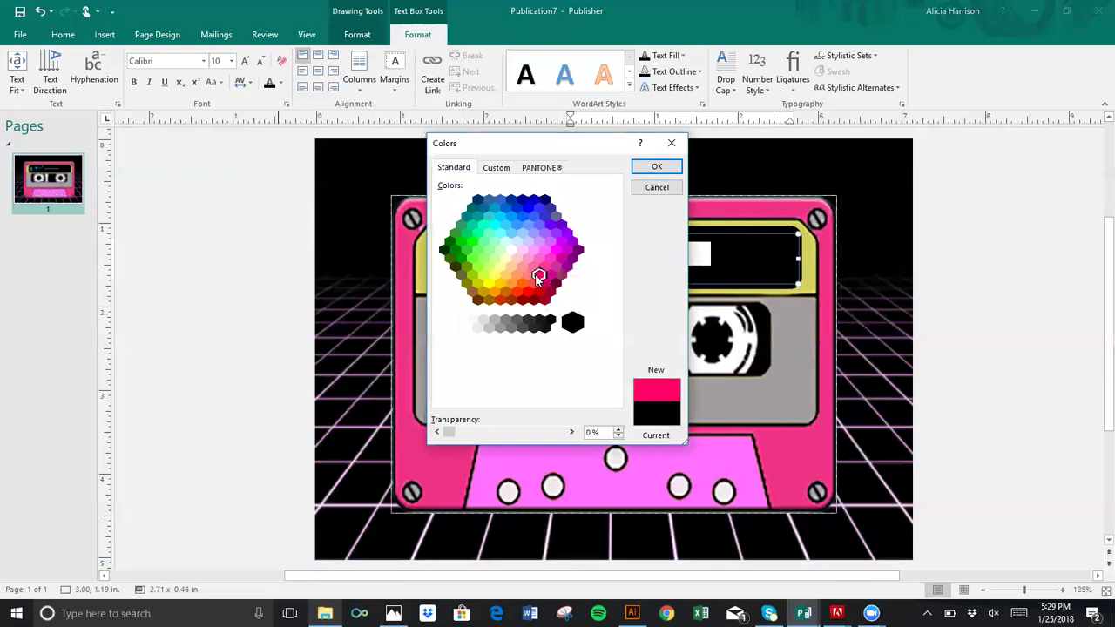
{"action": "left_click", "coordinate": [657, 168]}
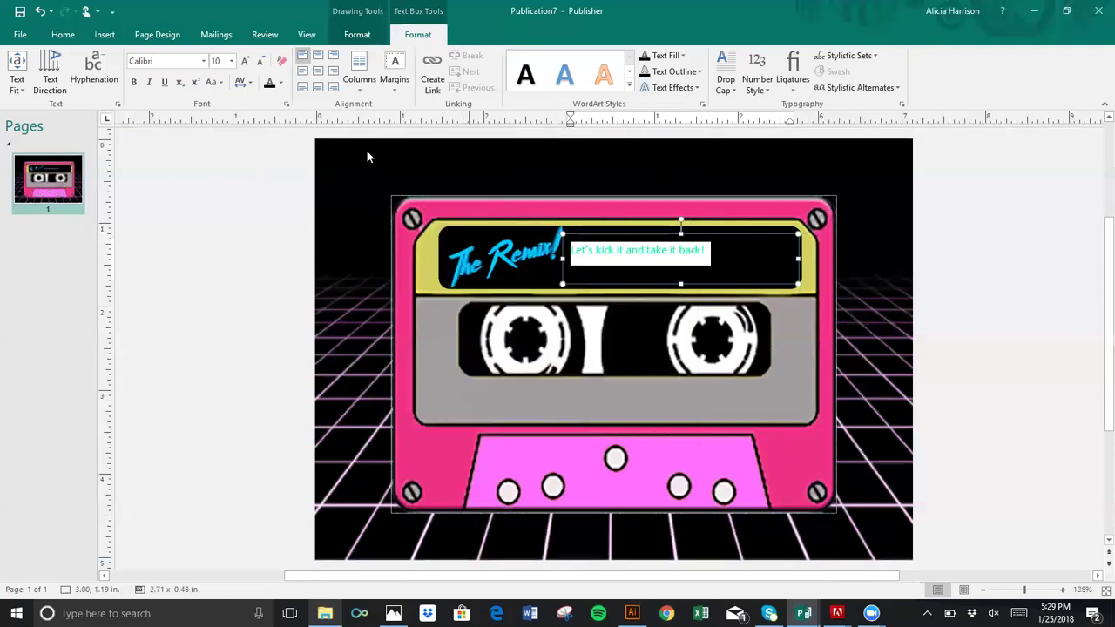
Step: Set the "Let's kick it and take it back!" text in the Thunderstorm font and enlarge it to 20 pt
{"action": "left_click_drag", "start_coordinate": [193, 60], "coordinate": [130, 60]}
{"action": "type", "text": "Thunderstorm"}
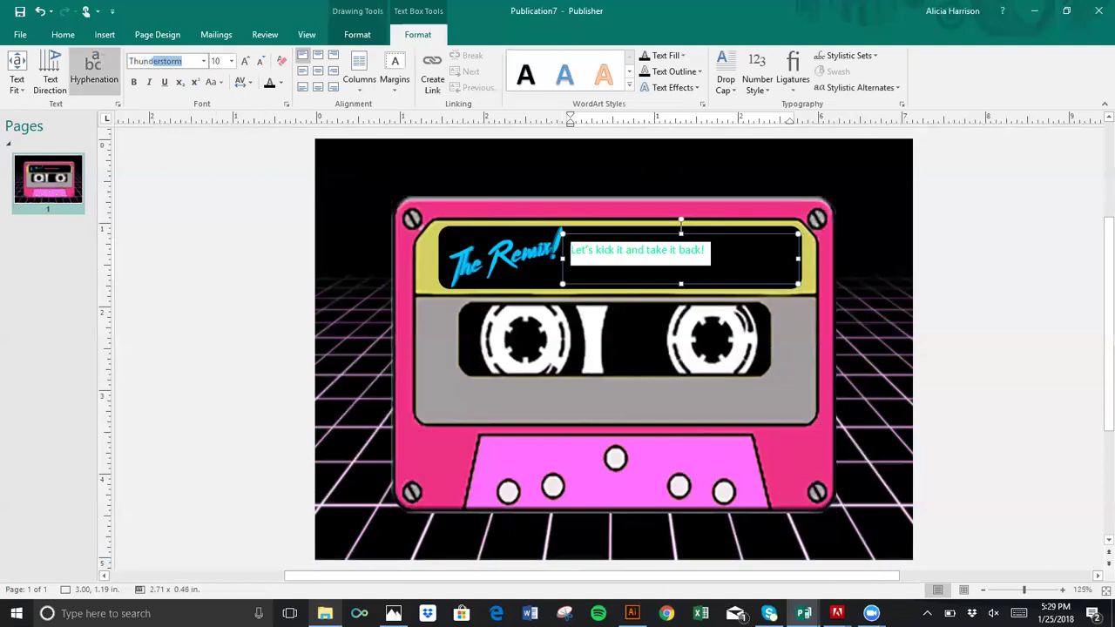
{"action": "key", "text": "Return"}
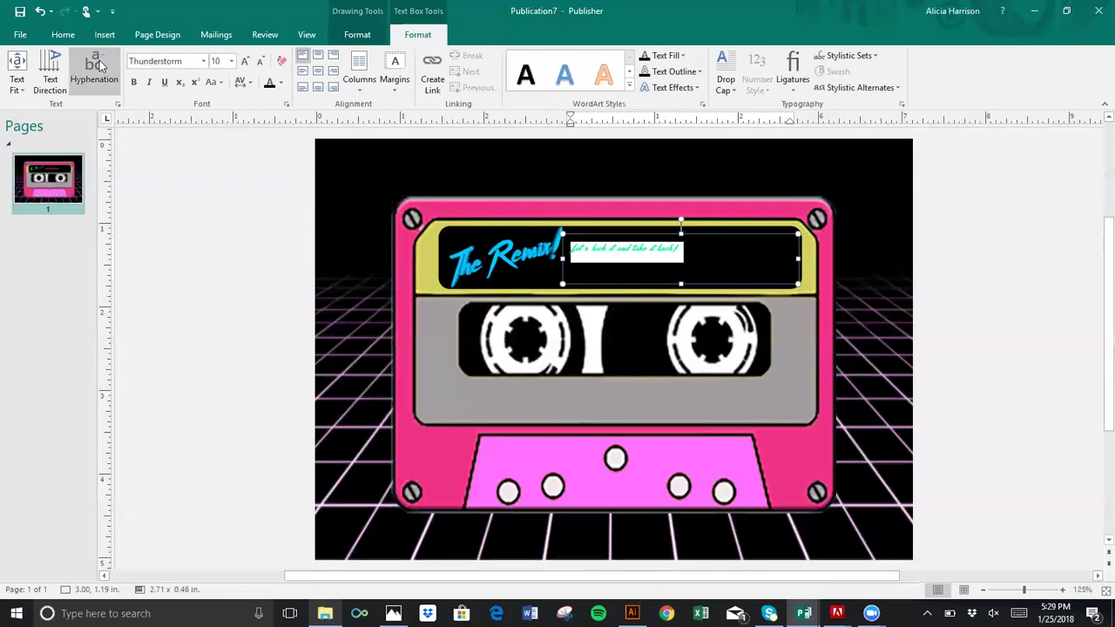
{"action": "left_click", "coordinate": [244, 61]}
{"action": "left_click", "coordinate": [245, 63]}
{"action": "left_click", "coordinate": [245, 62]}
{"action": "left_click", "coordinate": [245, 62]}
{"action": "left_click", "coordinate": [245, 61]}
{"action": "left_click", "coordinate": [244, 62]}
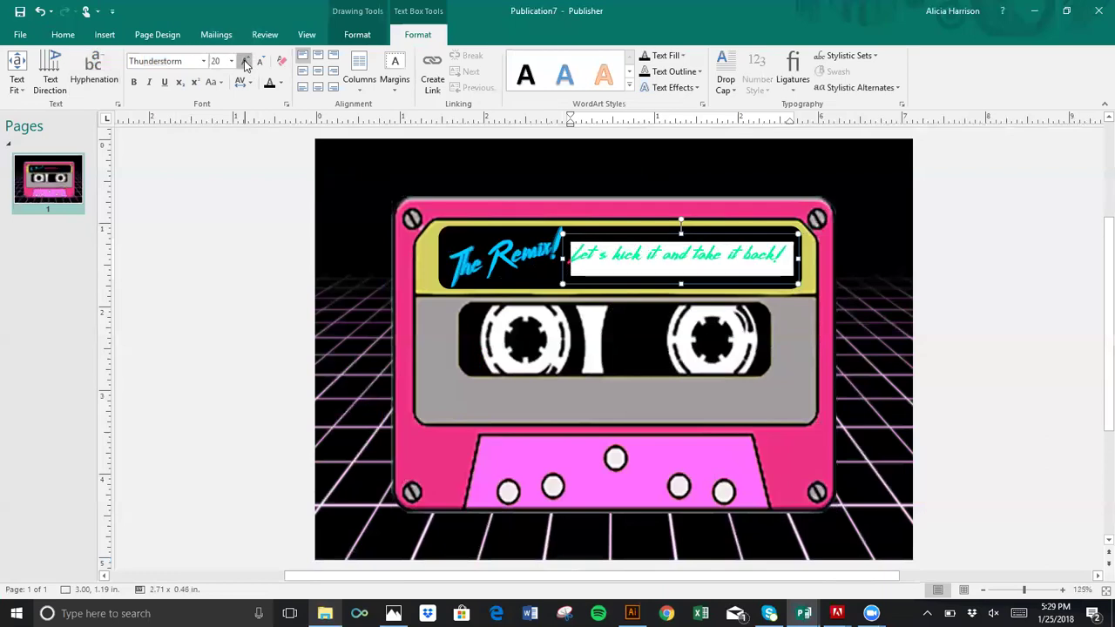
{"action": "left_click", "coordinate": [245, 62]}
{"action": "left_click", "coordinate": [259, 63]}
{"action": "left_click", "coordinate": [190, 237]}
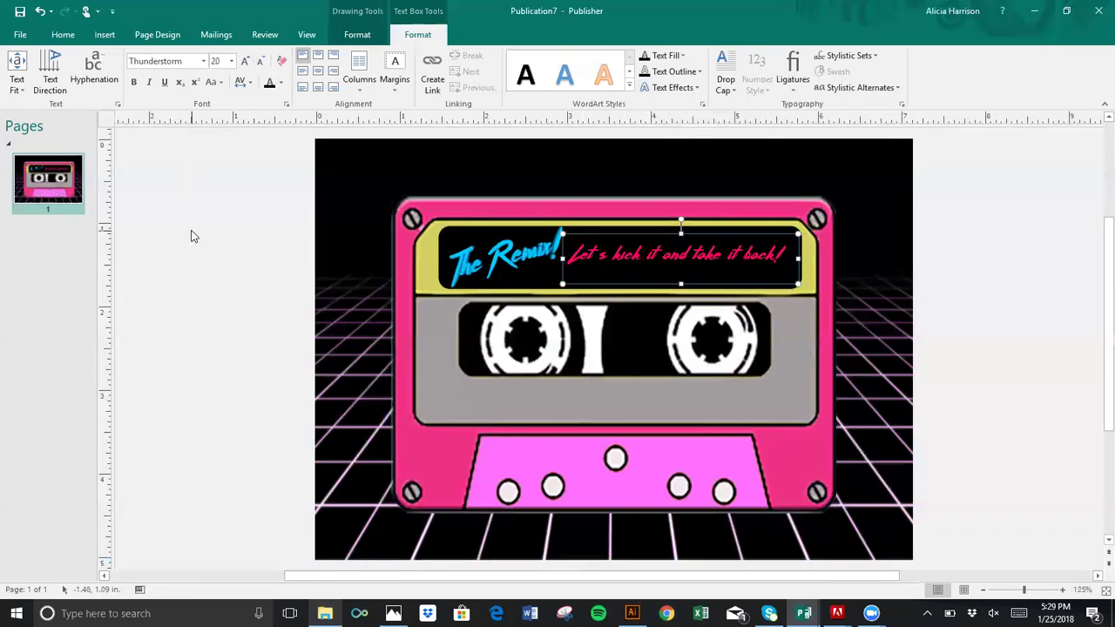
Step: Apply the first bevel text effect to the whole "Let's kick it and take it back!" line
{"action": "left_click", "coordinate": [617, 283]}
{"action": "left_click", "coordinate": [639, 254]}
{"action": "double_click", "coordinate": [639, 255]}
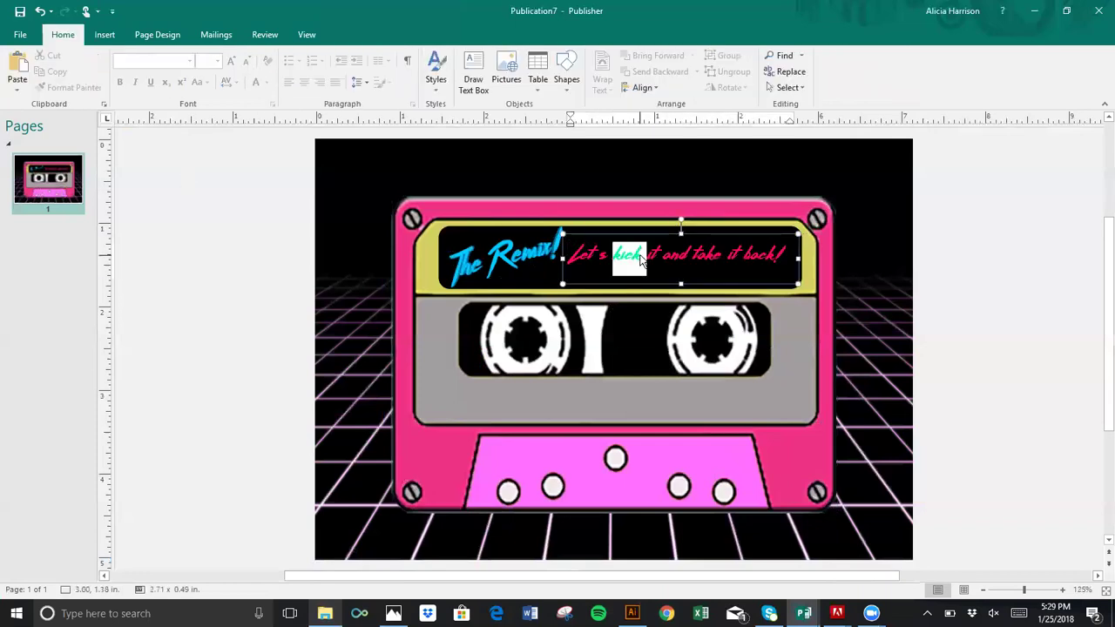
{"action": "triple_click", "coordinate": [641, 259]}
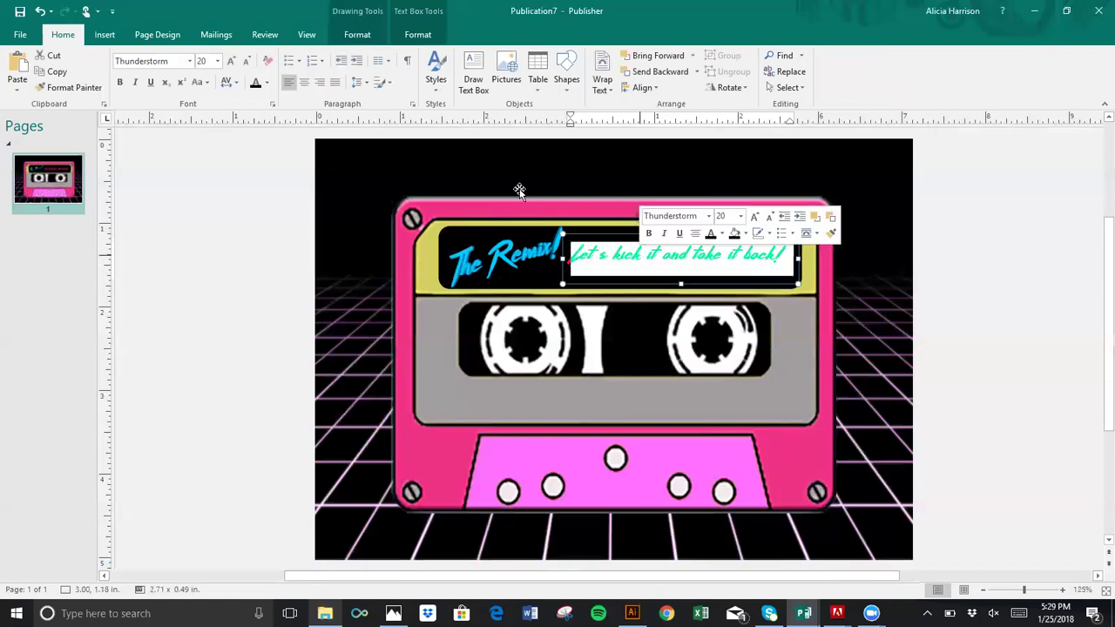
{"action": "left_click", "coordinate": [433, 41]}
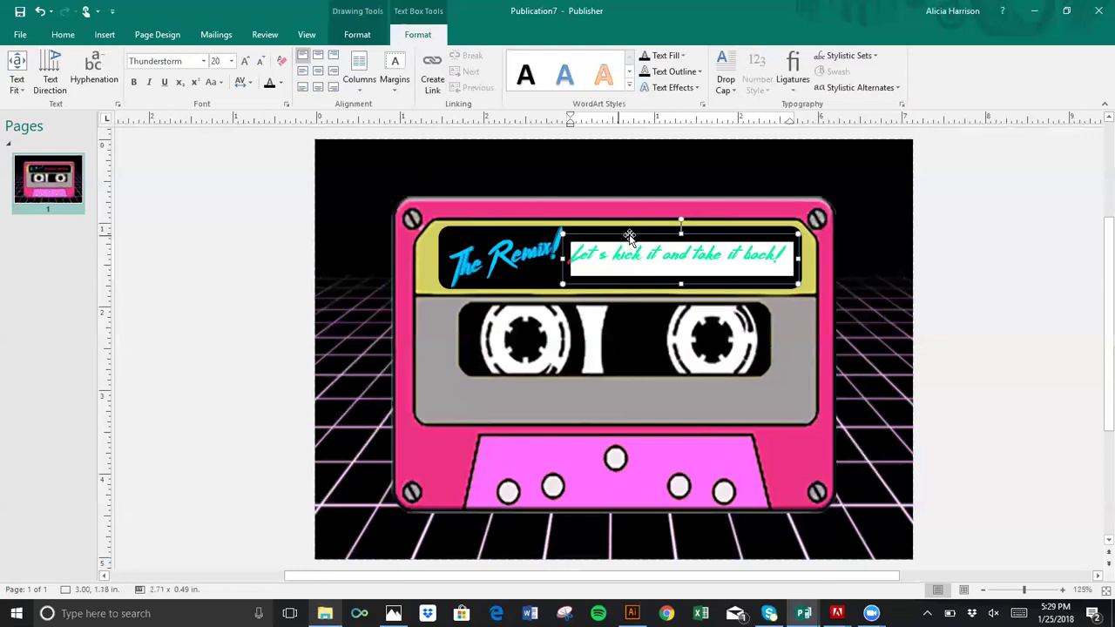
{"action": "left_click", "coordinate": [696, 88]}
{"action": "mouse_move", "coordinate": [704, 204]}
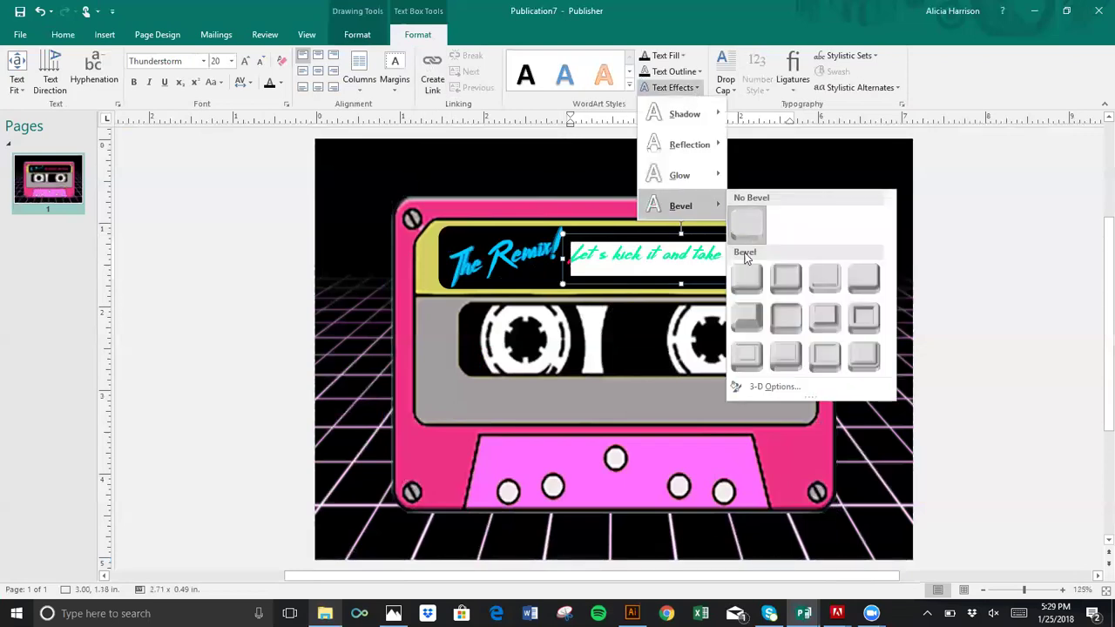
{"action": "left_click", "coordinate": [746, 277]}
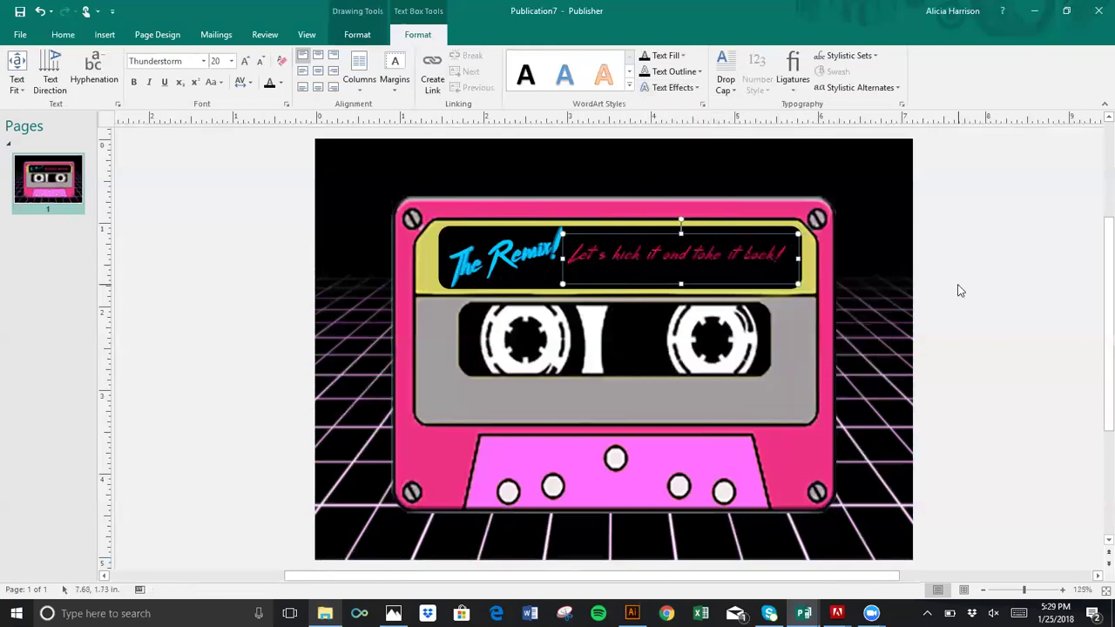
{"action": "key", "text": "Escape"}
Step: Lower the "Let's kick it and take it back!" text box slightly, to about 3.00, 1.27 in
{"action": "left_click", "coordinate": [754, 250]}
{"action": "triple_click", "coordinate": [572, 250]}
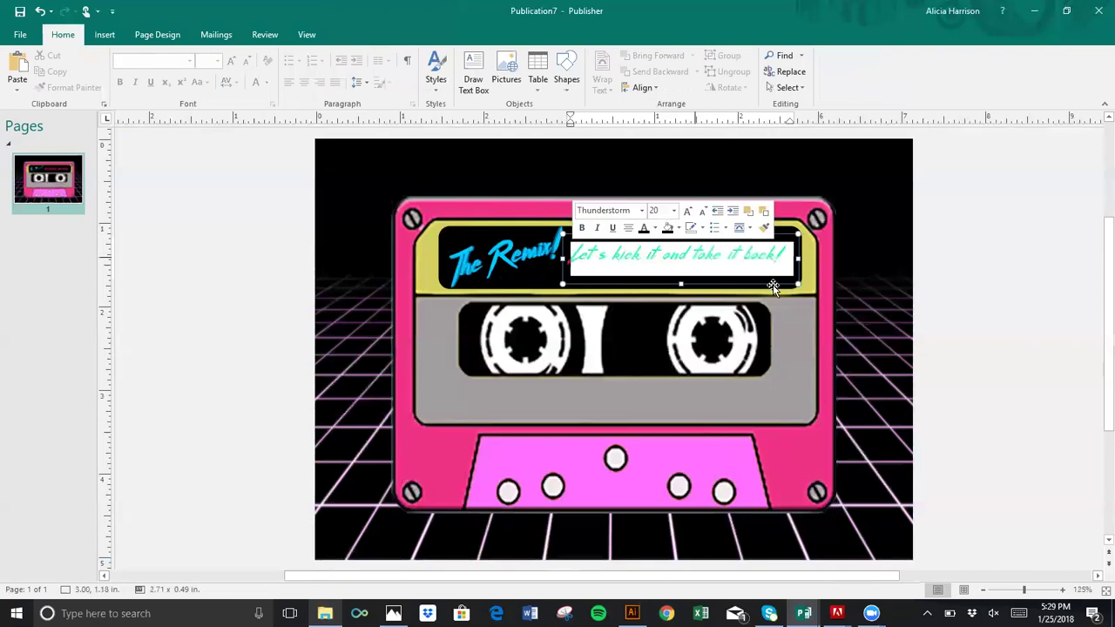
{"action": "left_click", "coordinate": [744, 237]}
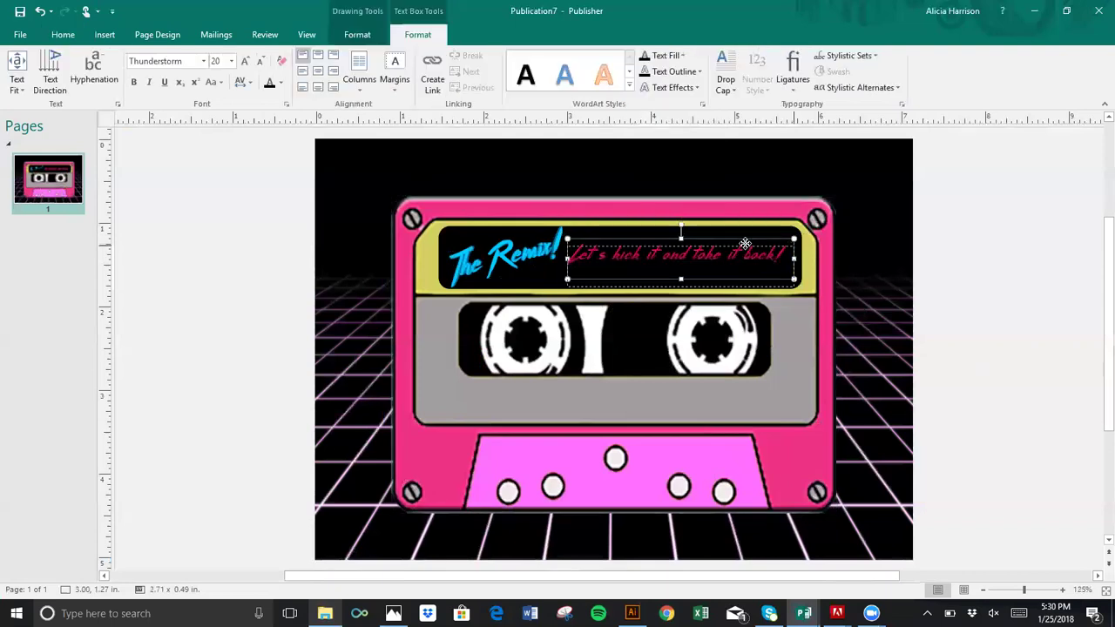
{"action": "key", "text": "Escape"}
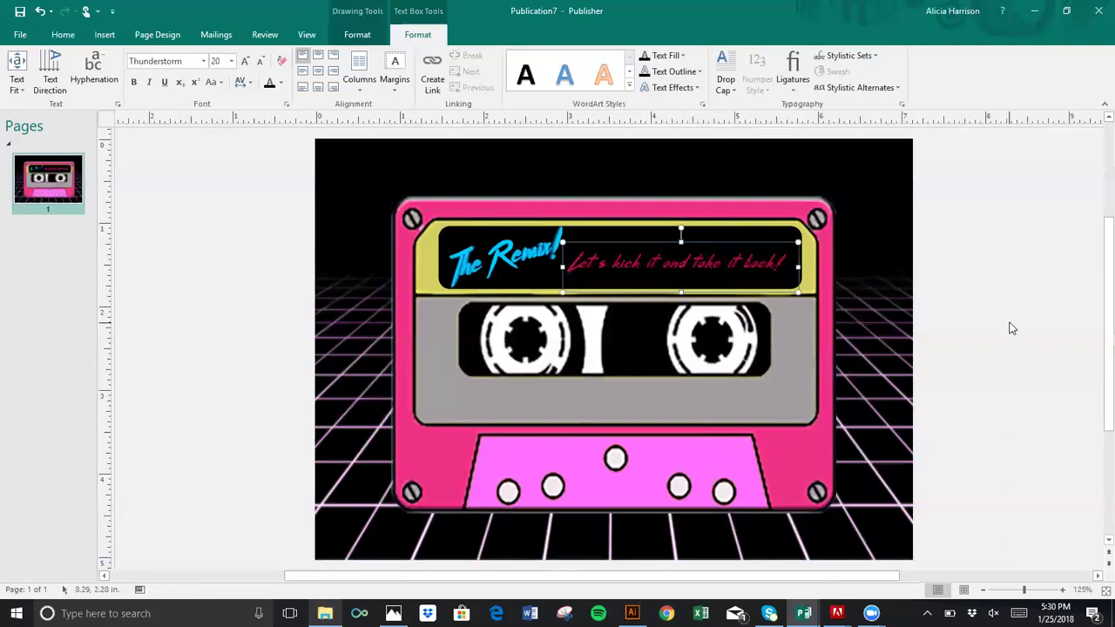
{"action": "left_click", "coordinate": [1010, 329]}
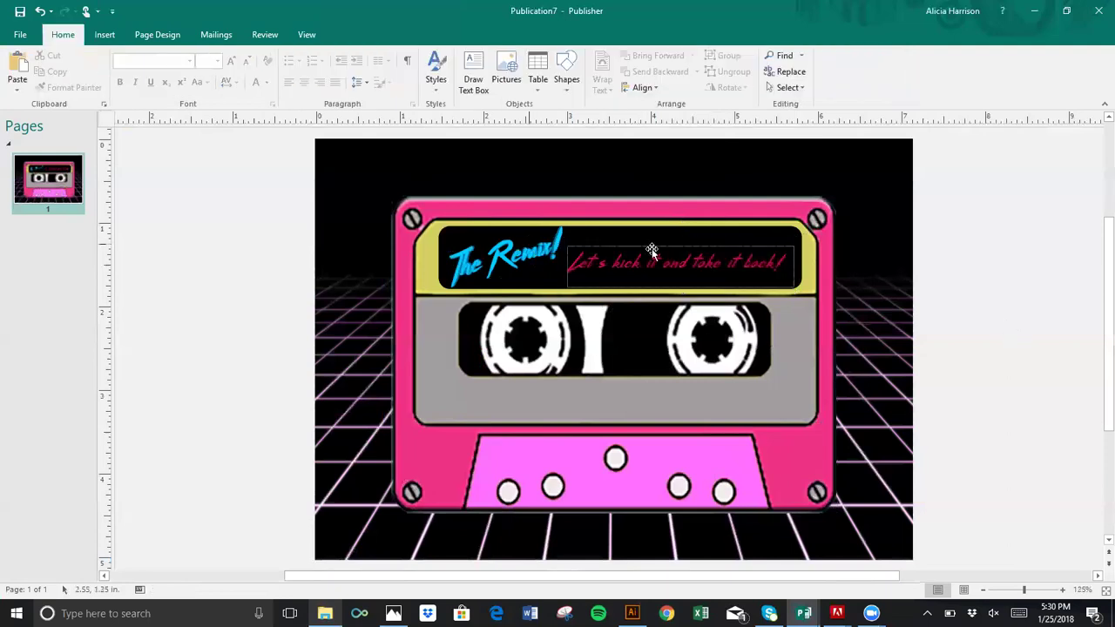
Step: Group the black rectangle, "The Remix!" WordArt and the "Let's kick it and take it back!" text box
{"action": "left_click", "coordinate": [456, 264]}
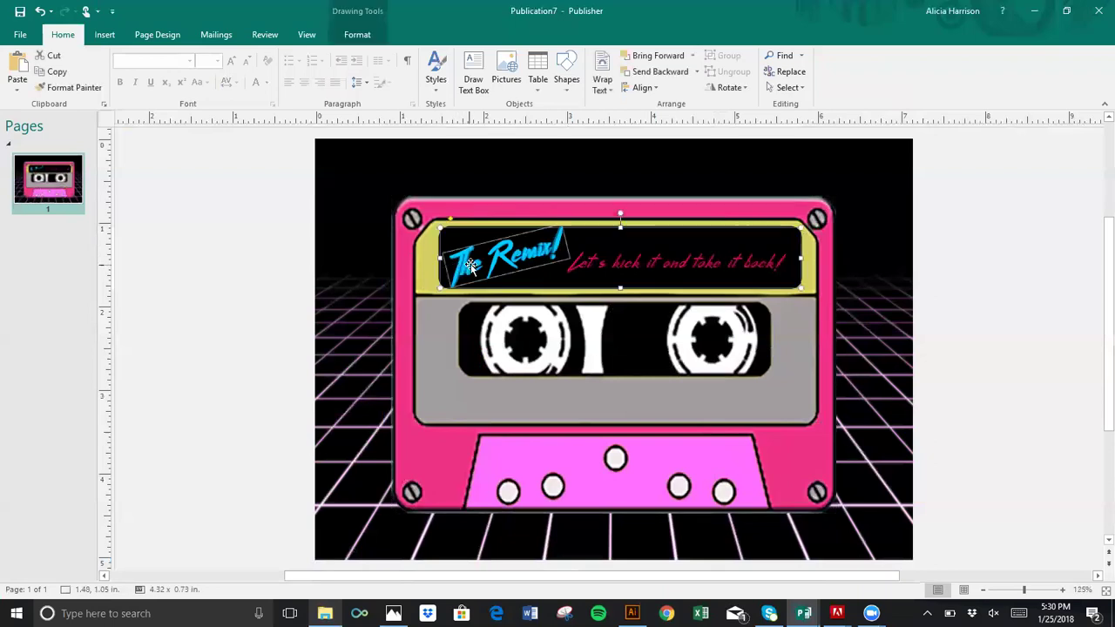
{"action": "left_click", "coordinate": [580, 265]}
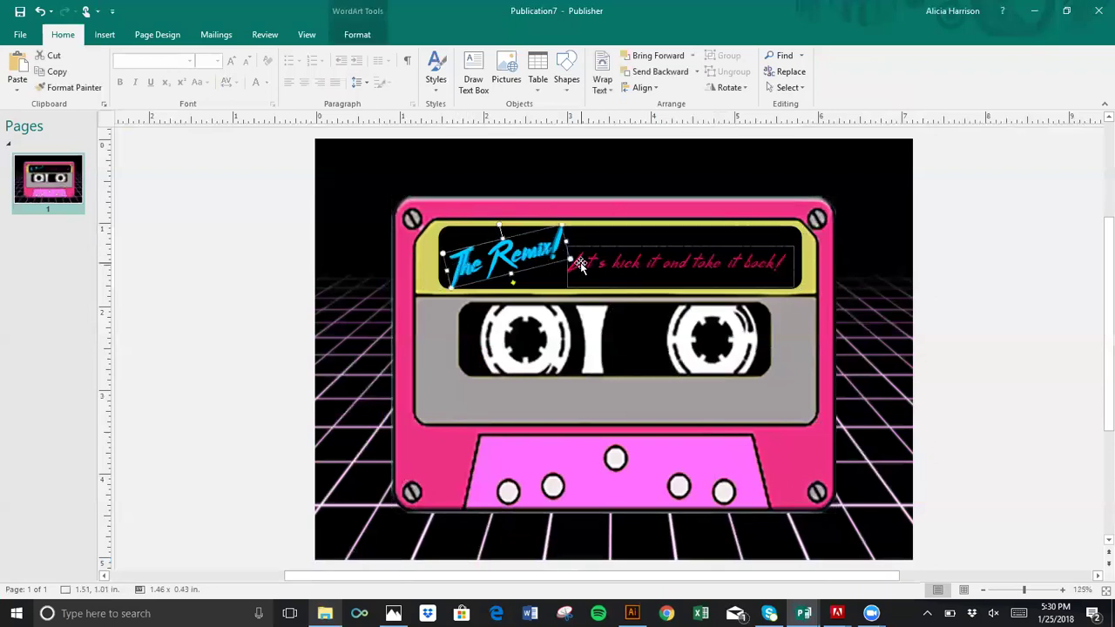
{"action": "left_click", "coordinate": [566, 280], "text": "shift"}
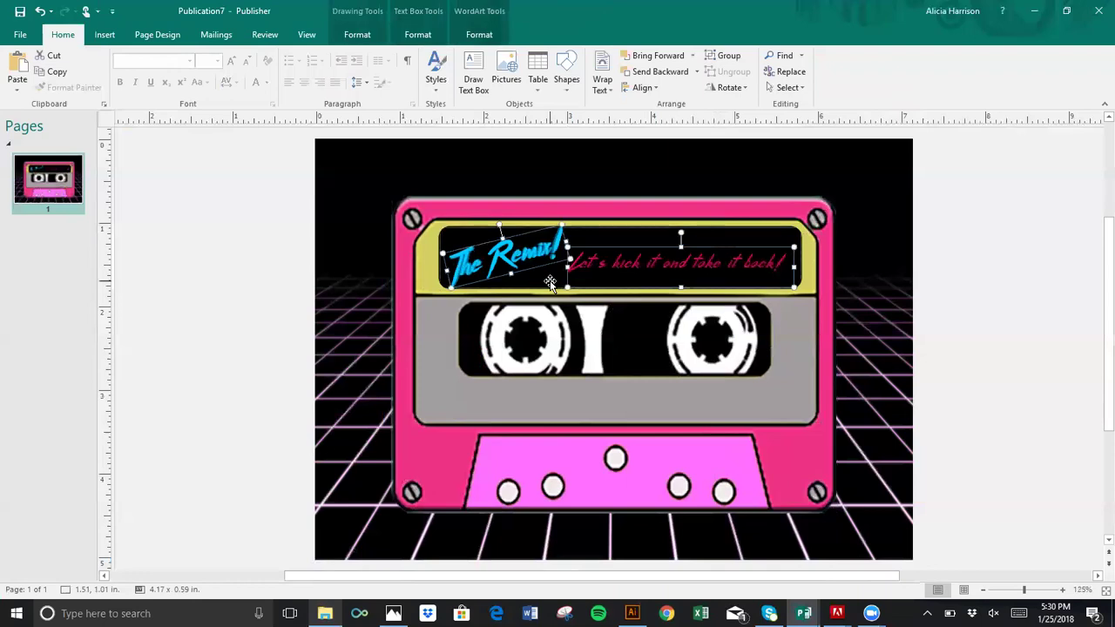
{"action": "right_click", "coordinate": [549, 282]}
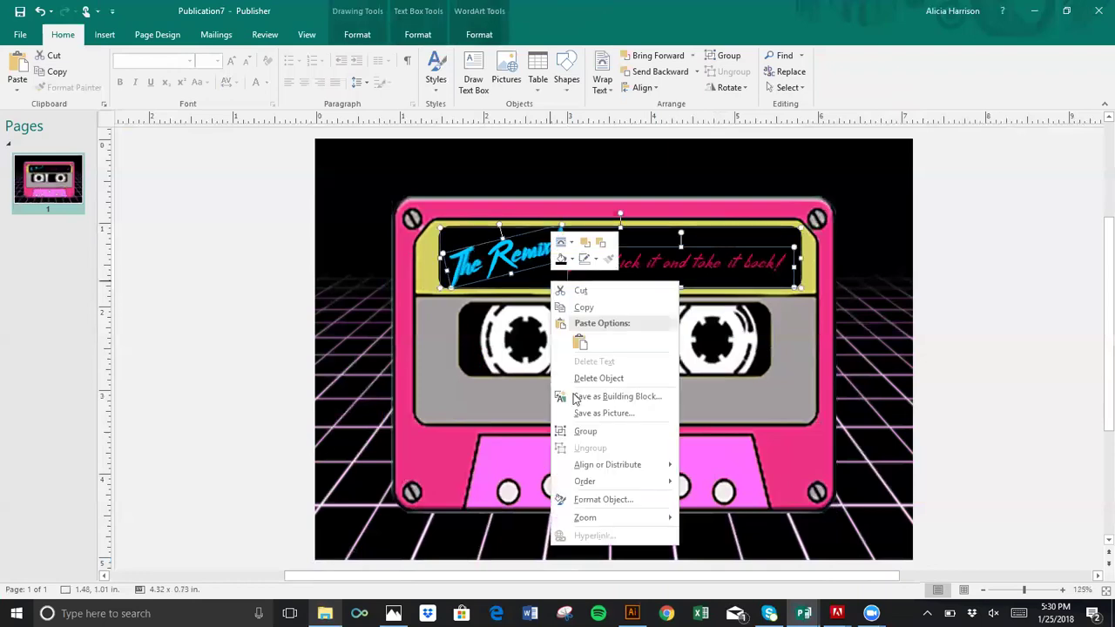
{"action": "left_click", "coordinate": [579, 430]}
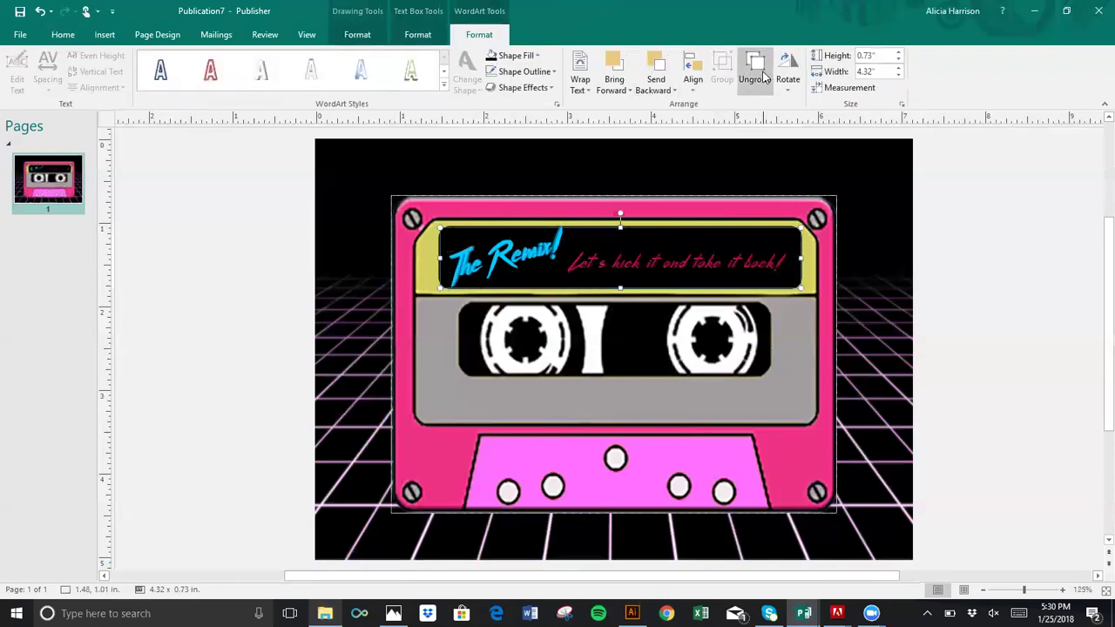
Step: Reposition the grouped cassette label to about 1.51, 1.06 in
{"action": "left_click", "coordinate": [474, 243]}
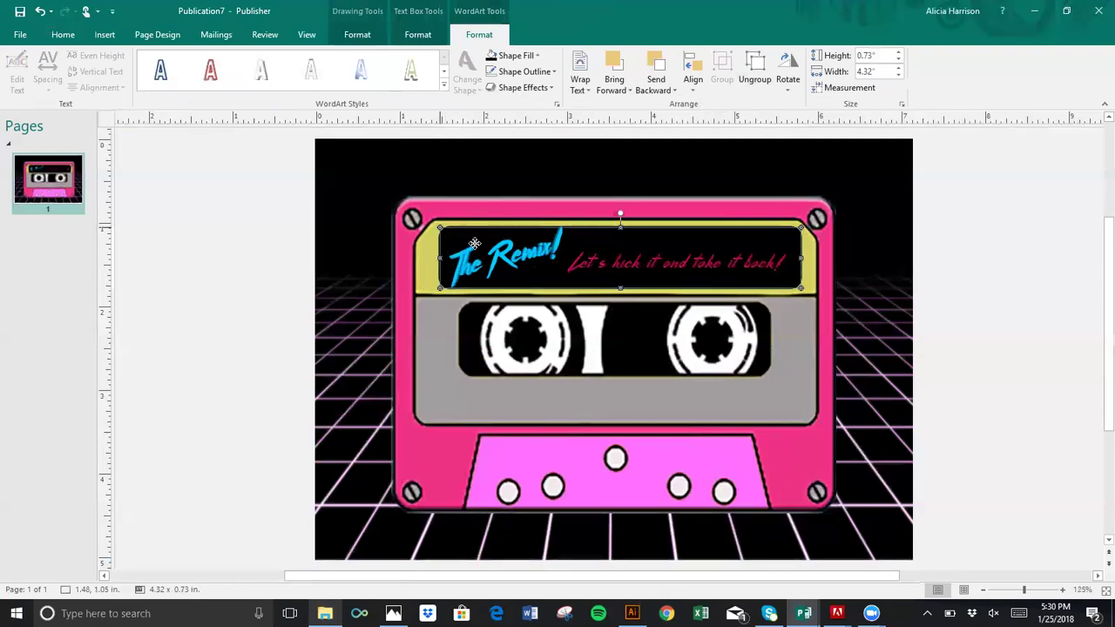
{"action": "left_click_drag", "start_coordinate": [473, 242], "coordinate": [491, 243]}
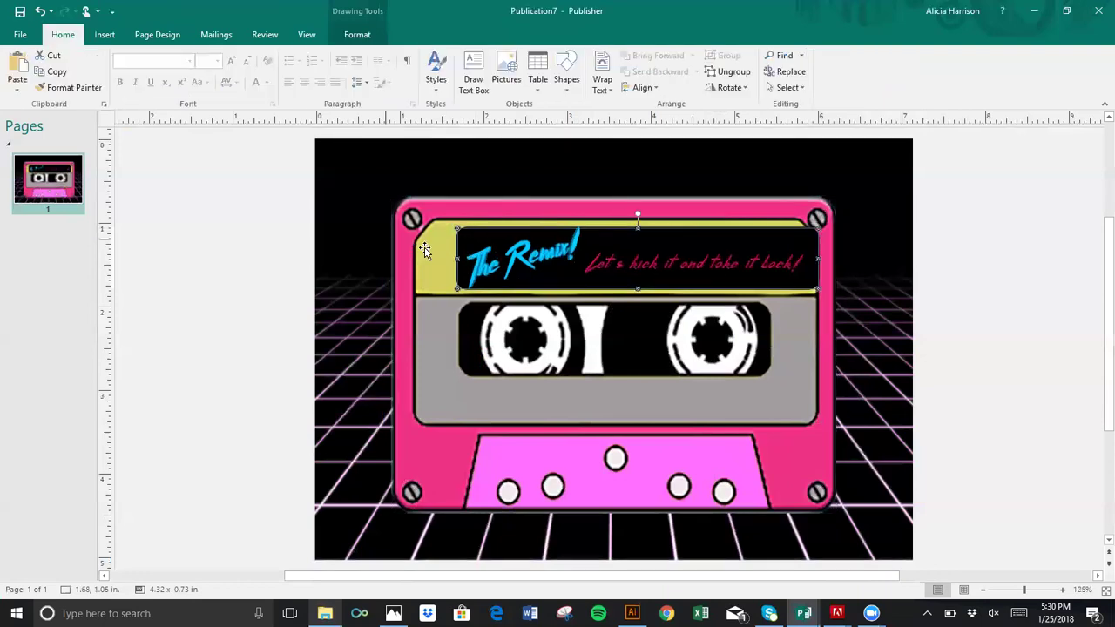
{"action": "left_click", "coordinate": [508, 254]}
{"action": "key", "text": "ctrl+z"}
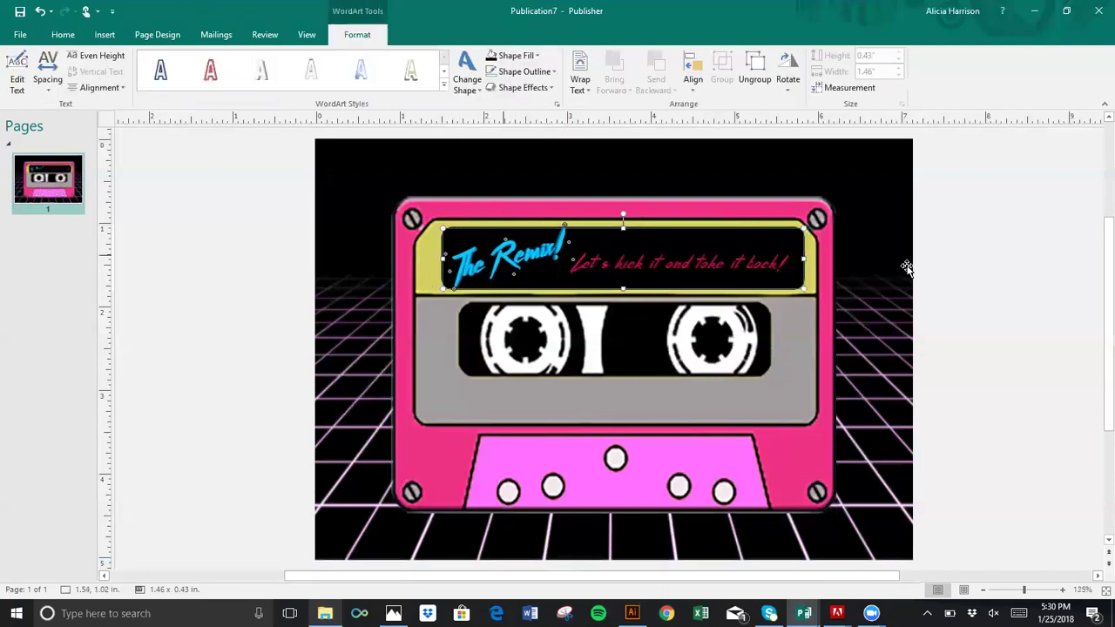
{"action": "left_click", "coordinate": [973, 281]}
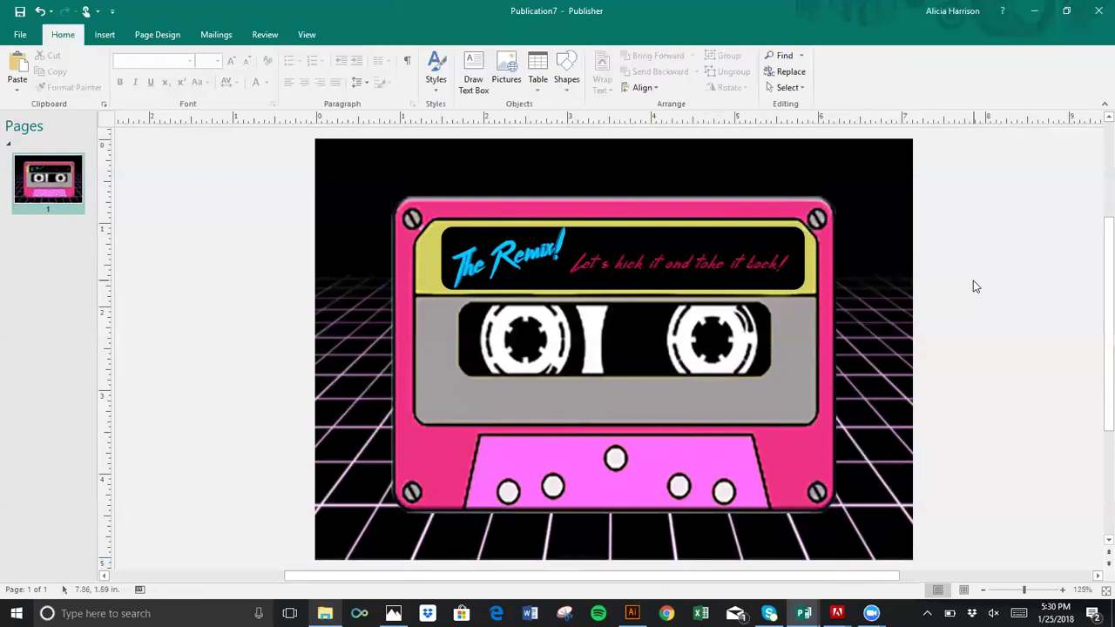
Step: Ungroup the cassette label into its separate rectangle, WordArt and text box
{"action": "left_click", "coordinate": [754, 247]}
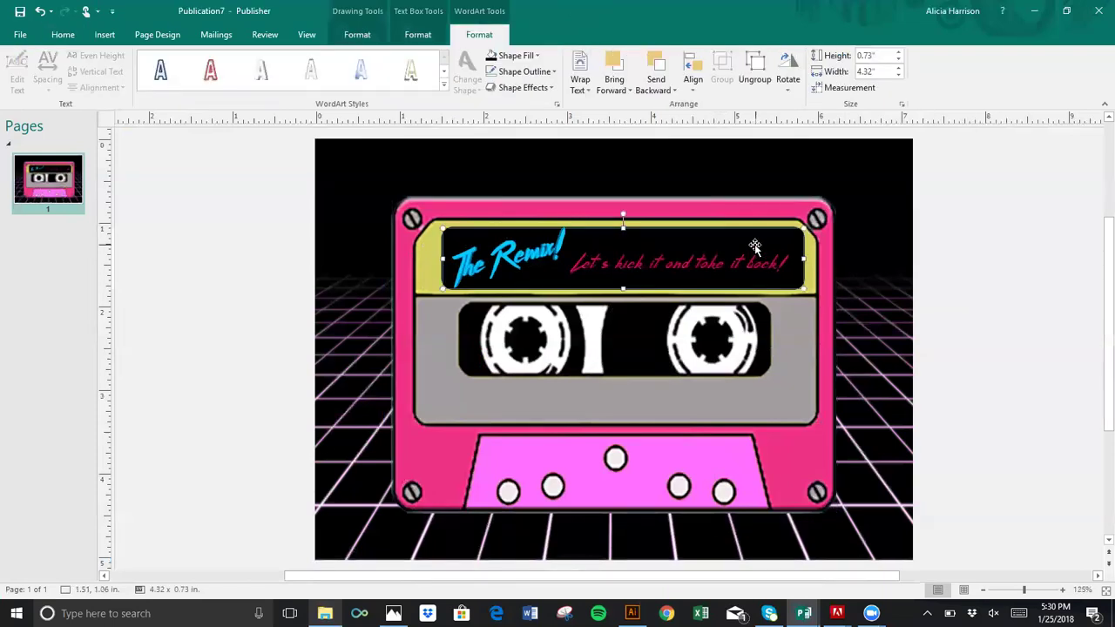
{"action": "right_click", "coordinate": [755, 248]}
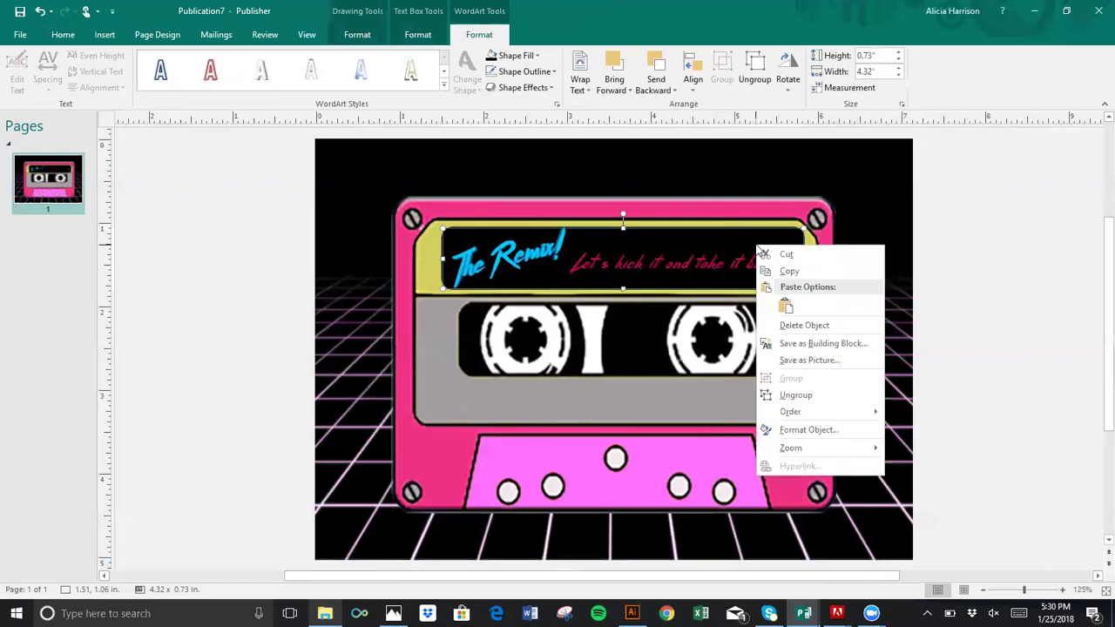
{"action": "left_click", "coordinate": [794, 397]}
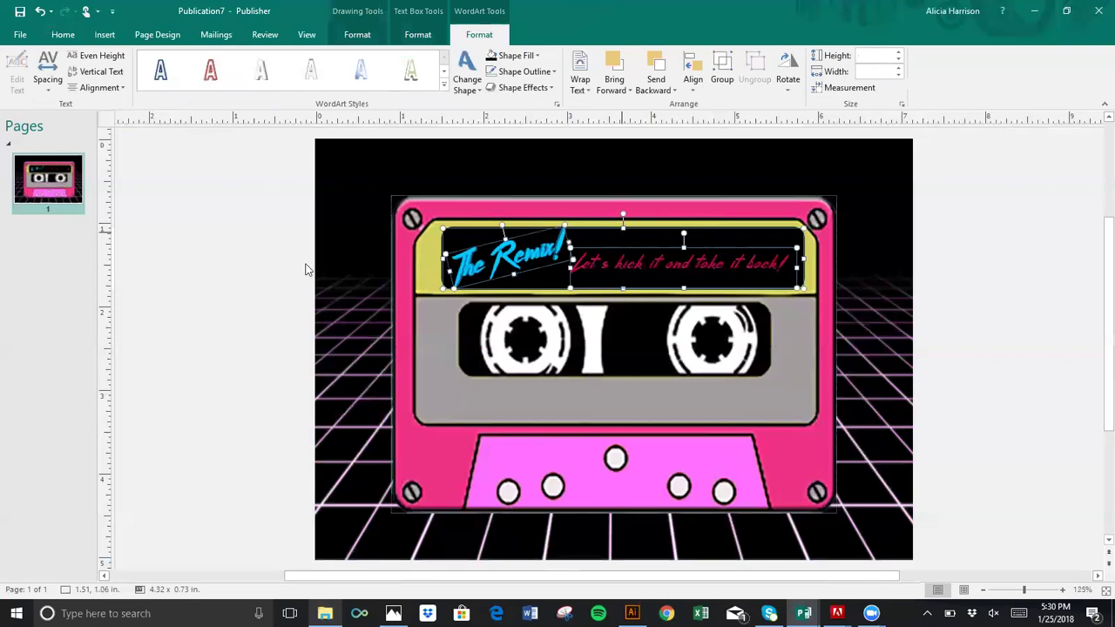
{"action": "left_click", "coordinate": [270, 267]}
Step: Shrink the black label rectangle to about 4.22 x 0.63" and move it to about 1.57, 1.08 in
{"action": "left_click", "coordinate": [619, 232]}
{"action": "left_click_drag", "start_coordinate": [623, 228], "coordinate": [623, 233]}
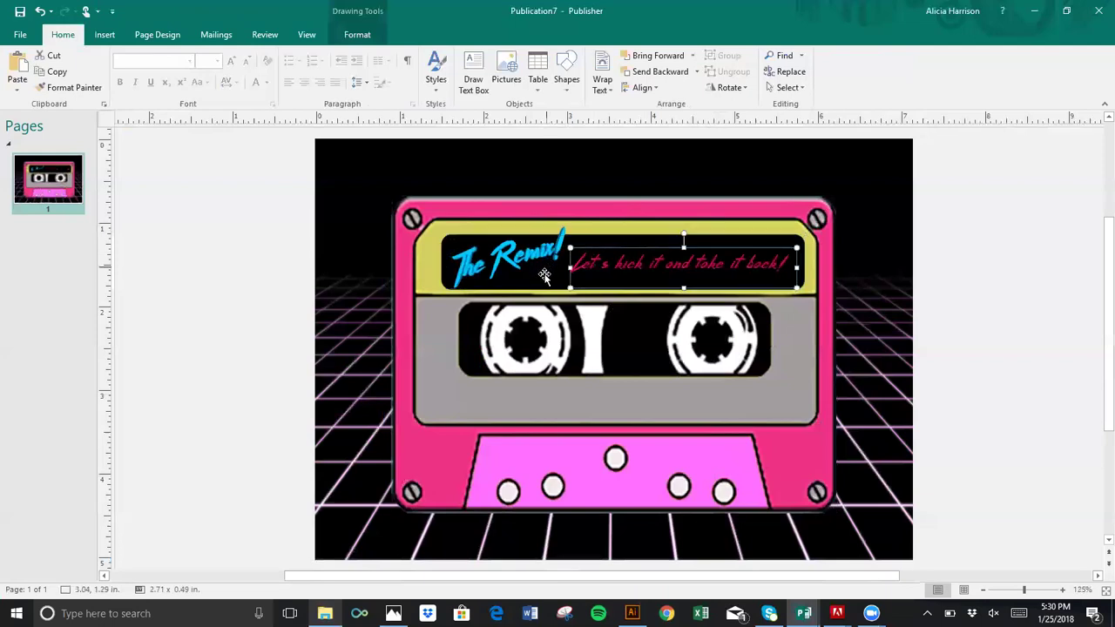
{"action": "left_click_drag", "start_coordinate": [549, 268], "coordinate": [548, 274]}
{"action": "left_click", "coordinate": [799, 257]}
{"action": "left_click_drag", "start_coordinate": [800, 263], "coordinate": [796, 261]}
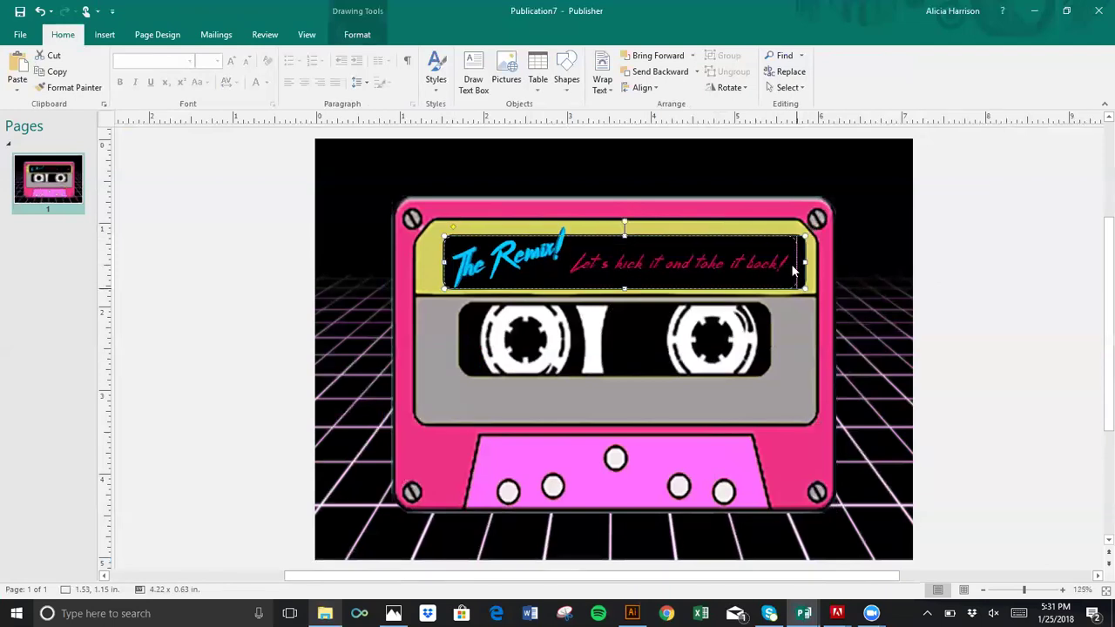
{"action": "left_click_drag", "start_coordinate": [793, 271], "coordinate": [795, 268]}
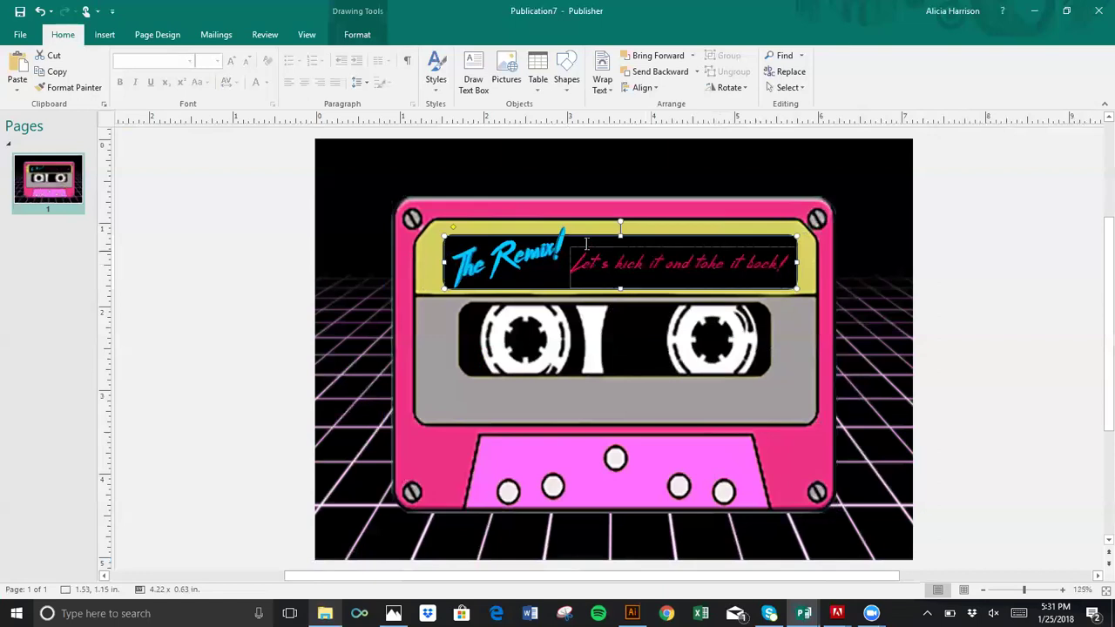
{"action": "left_click_drag", "start_coordinate": [601, 231], "coordinate": [591, 234]}
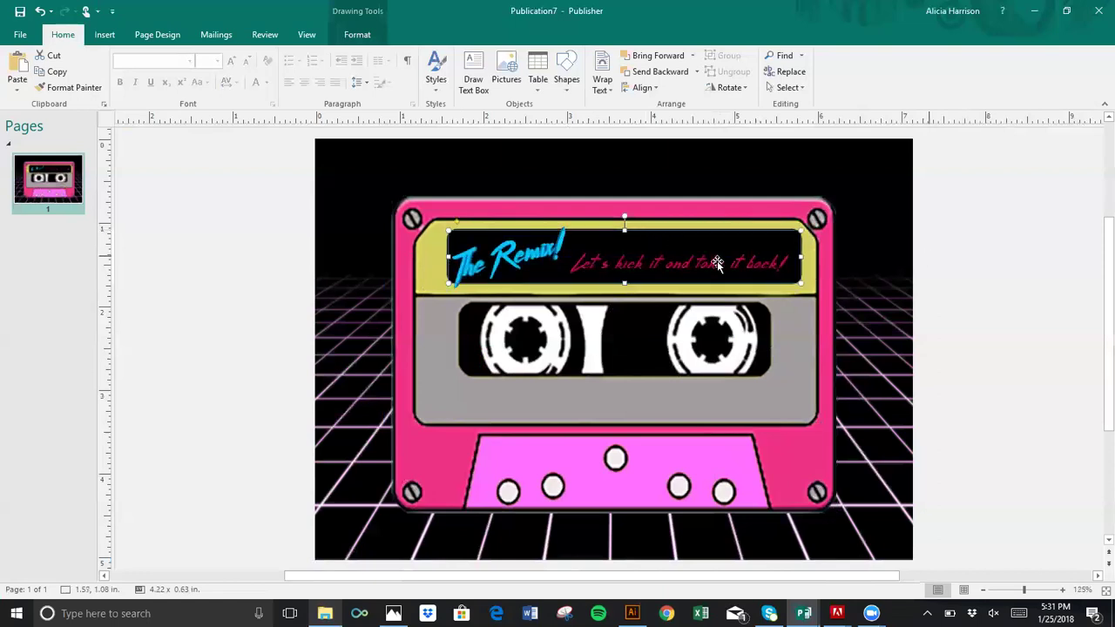
{"action": "left_click", "coordinate": [976, 337]}
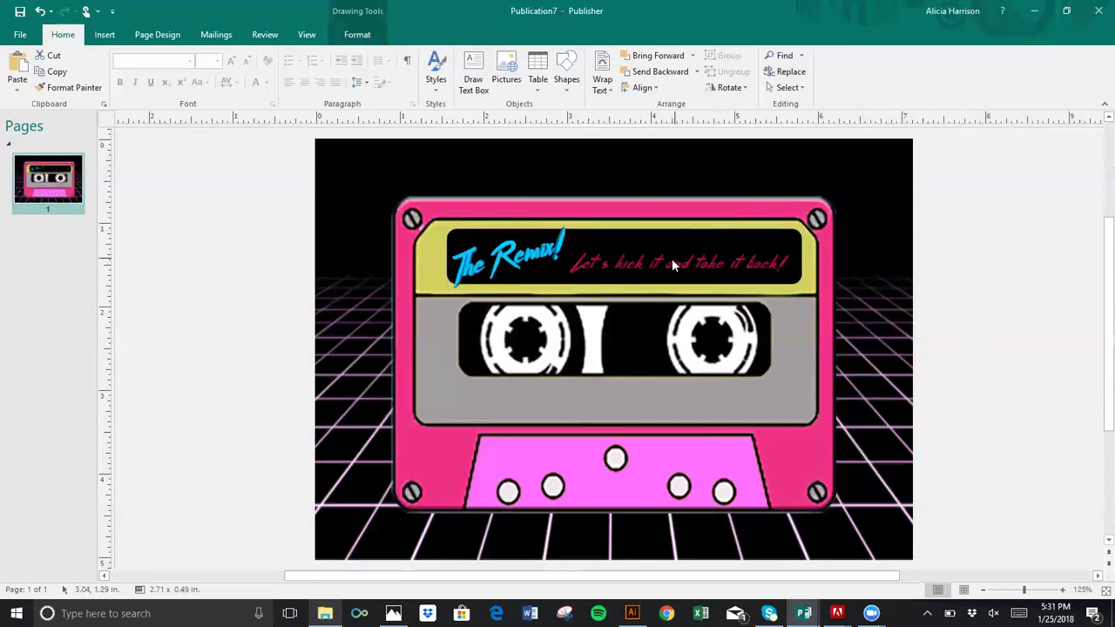
Step: Shift the "Let's kick it and take it back!" text box to about 3.09, 1.29 in and "The Remix!" slightly right
{"action": "left_click", "coordinate": [673, 261]}
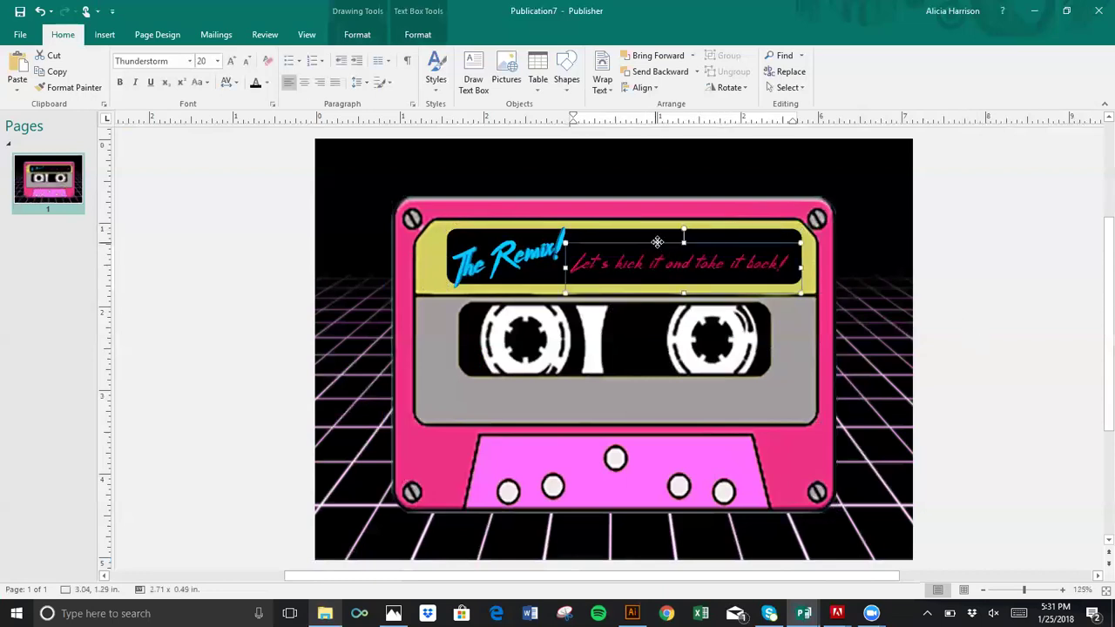
{"action": "left_click_drag", "start_coordinate": [654, 243], "coordinate": [664, 241]}
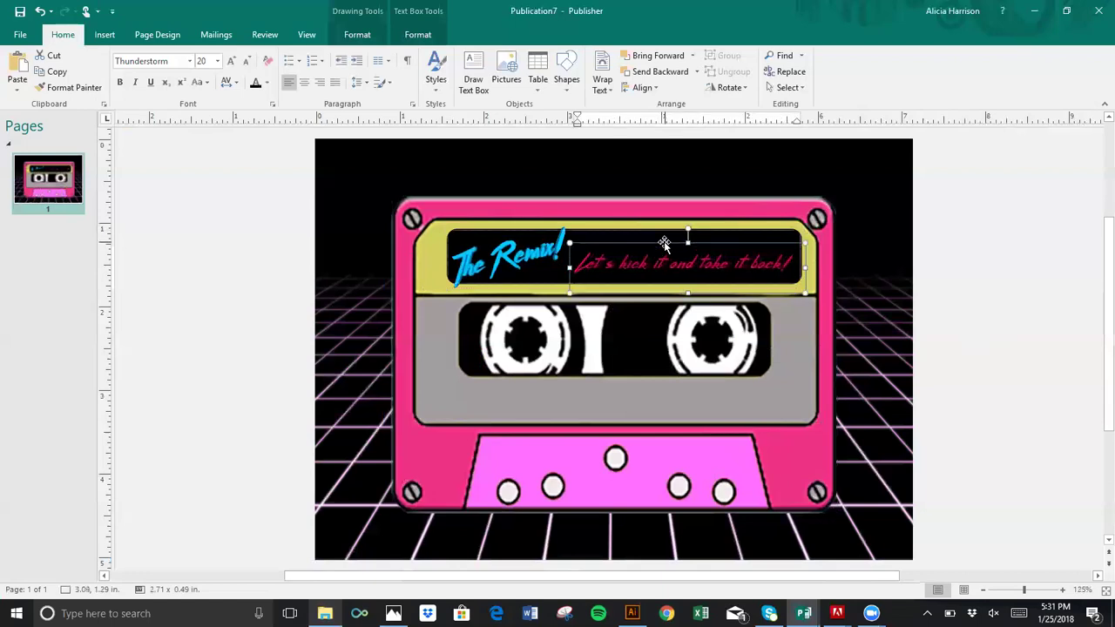
{"action": "left_click", "coordinate": [510, 261]}
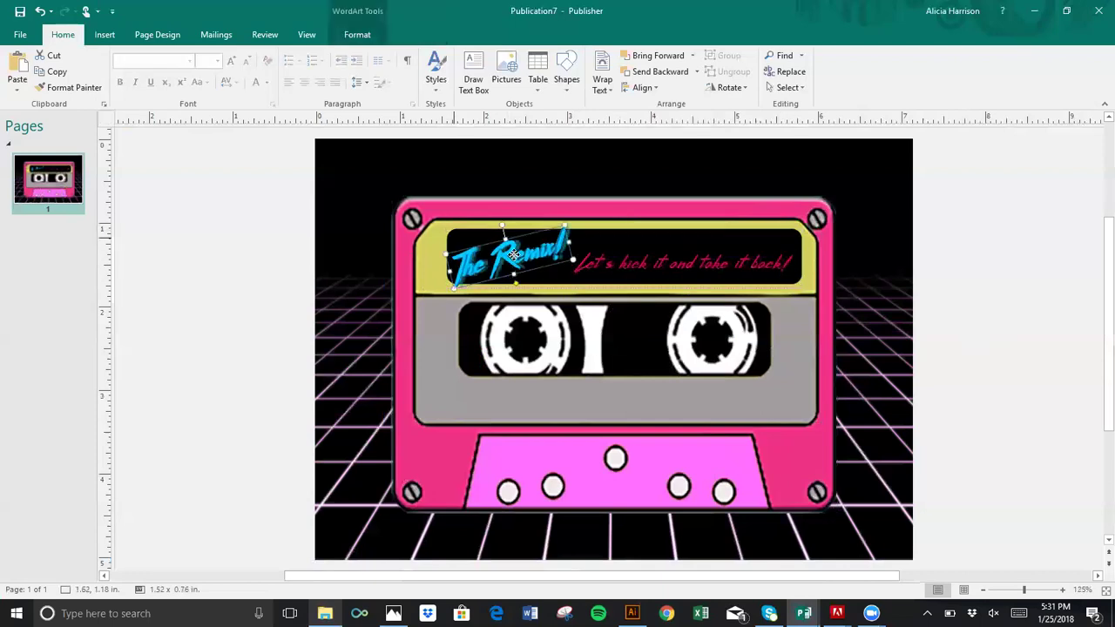
{"action": "left_click", "coordinate": [982, 348]}
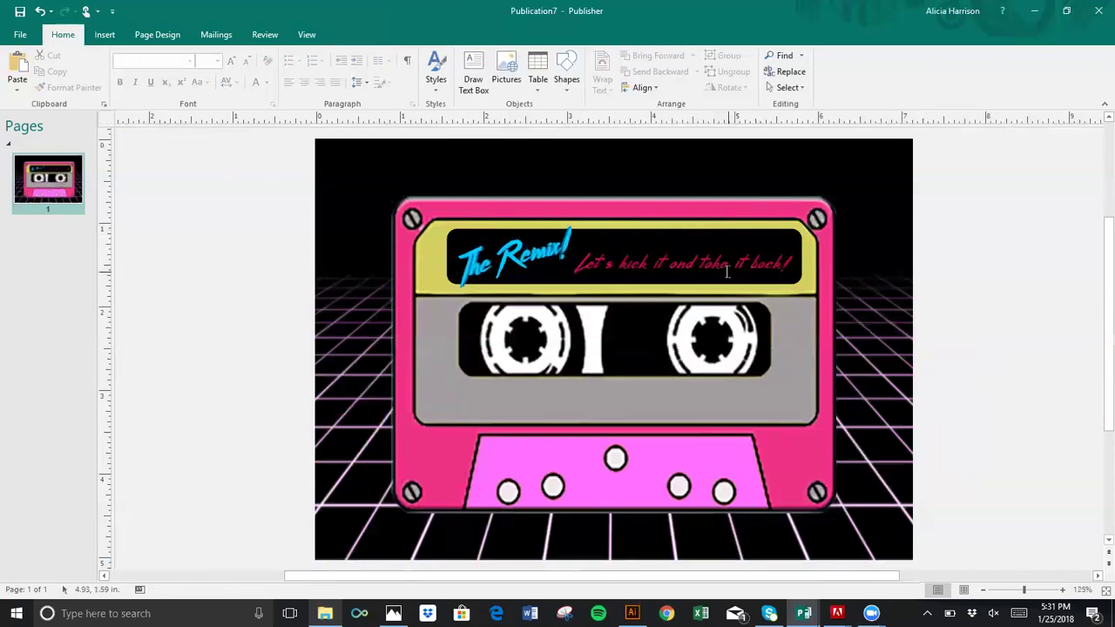
Step: Draw an oval about 0.31 x 0.38" on the yellow strip beside "The Remix!" and position it at about 1.21, 1.23 in
{"action": "left_click", "coordinate": [677, 257]}
{"action": "left_click", "coordinate": [106, 35]}
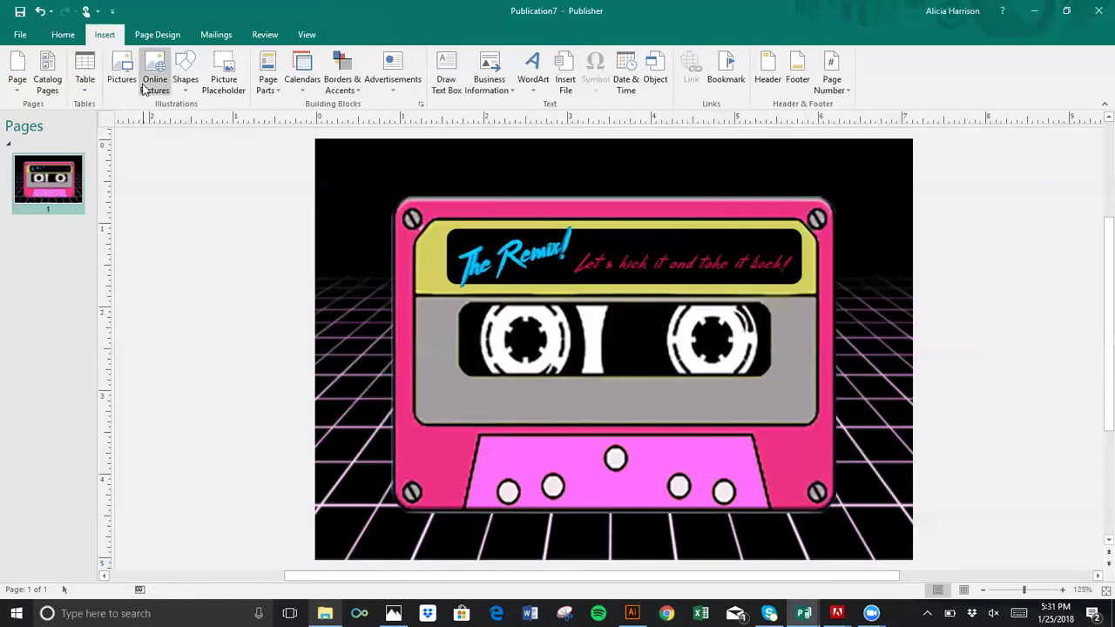
{"action": "left_click", "coordinate": [188, 90]}
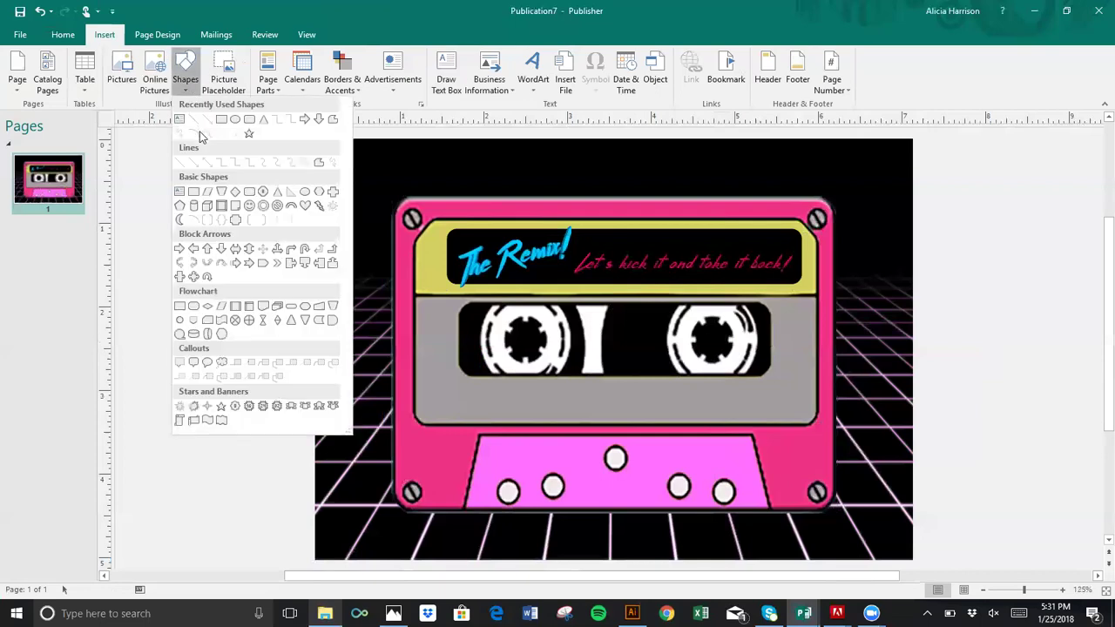
{"action": "left_click", "coordinate": [236, 121]}
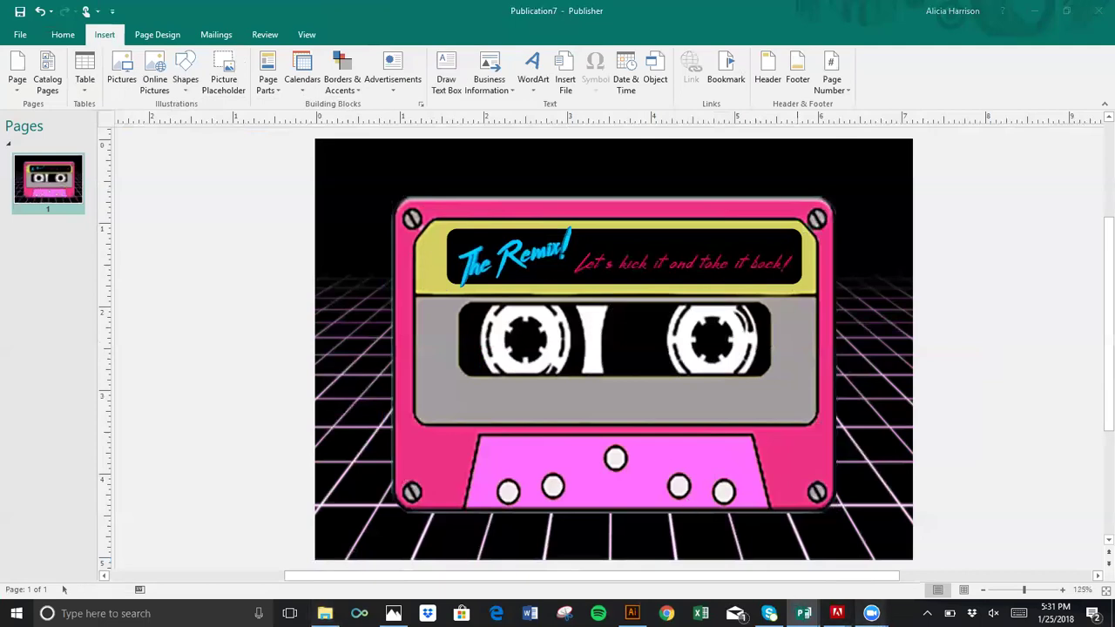
{"action": "mouse_move", "coordinate": [871, 613]}
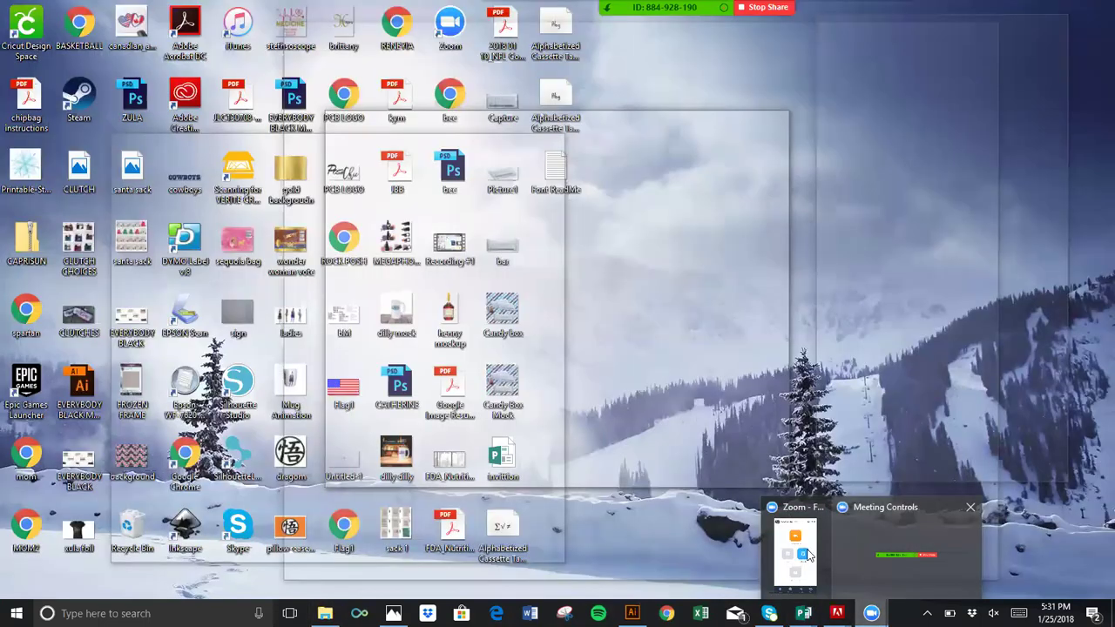
{"action": "mouse_move", "coordinate": [784, 542]}
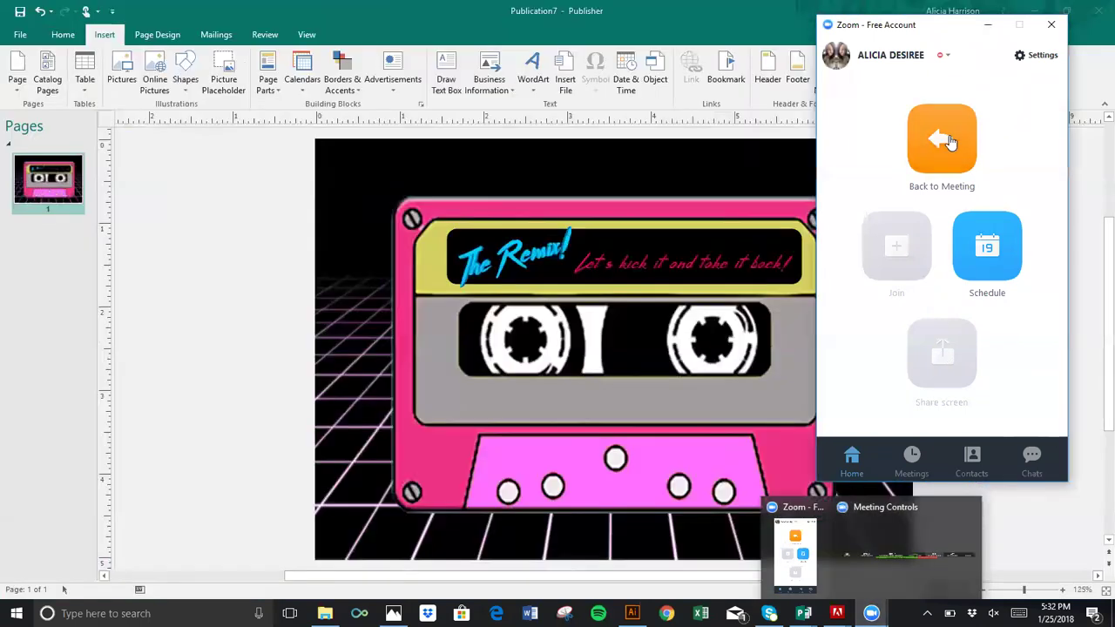
{"action": "left_click", "coordinate": [950, 142]}
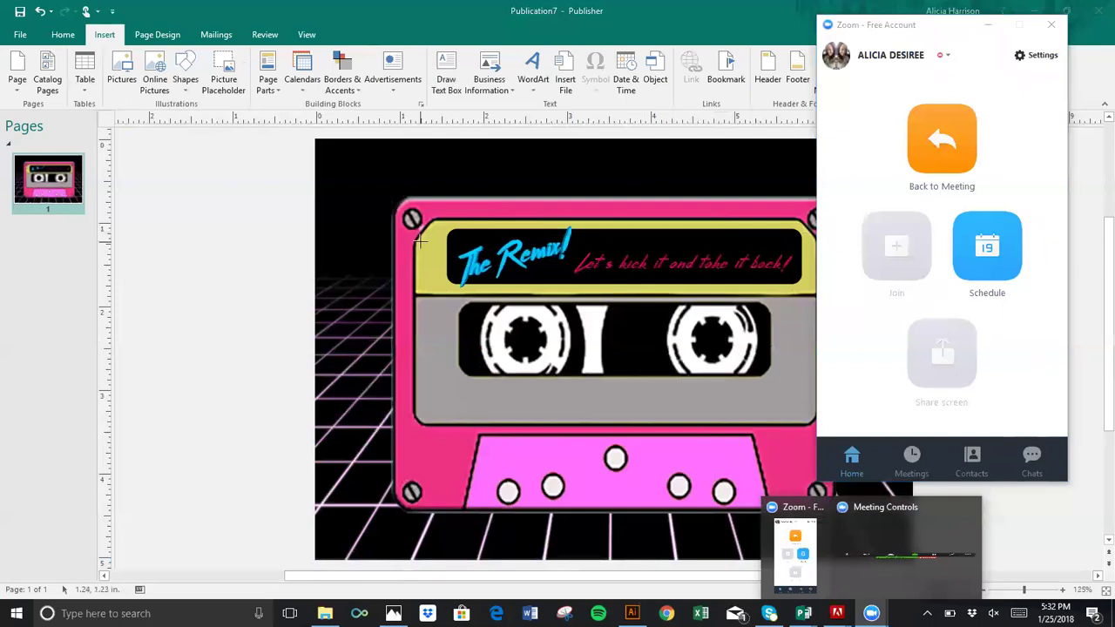
{"action": "left_click_drag", "start_coordinate": [426, 247], "coordinate": [445, 274]}
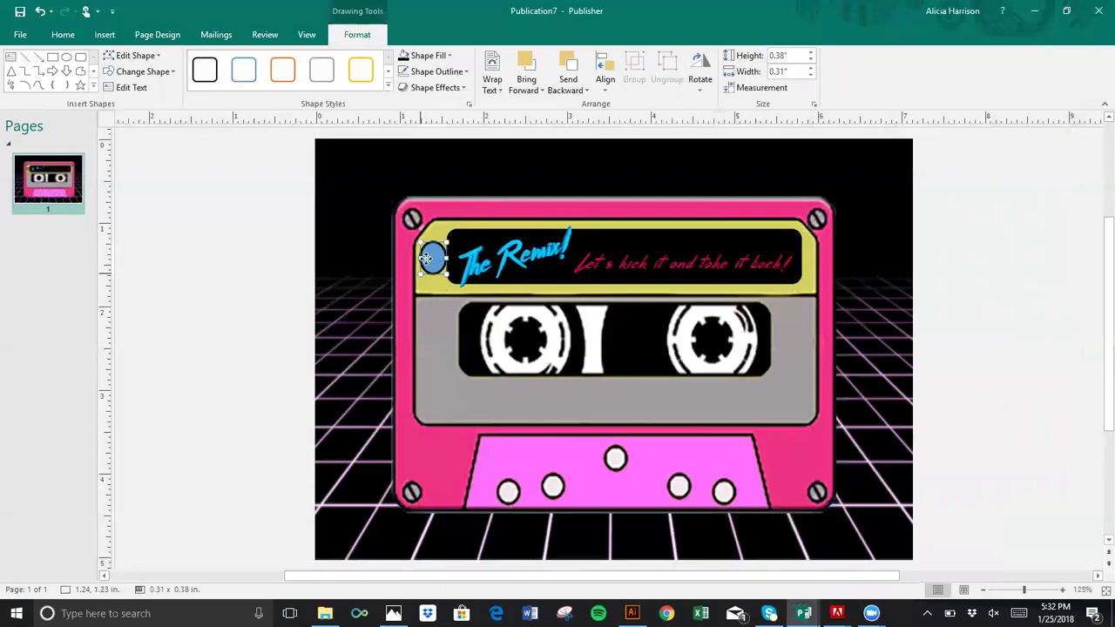
{"action": "left_click_drag", "start_coordinate": [424, 257], "coordinate": [426, 258]}
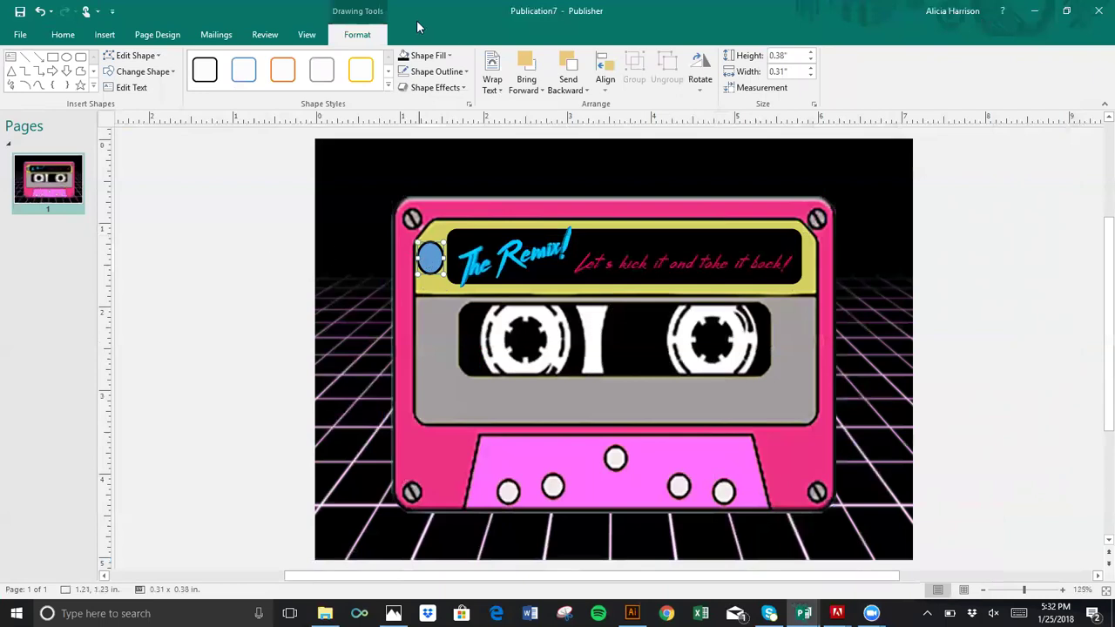
Step: Fill the small oval beside "The Remix!" with black
{"action": "left_click", "coordinate": [424, 55]}
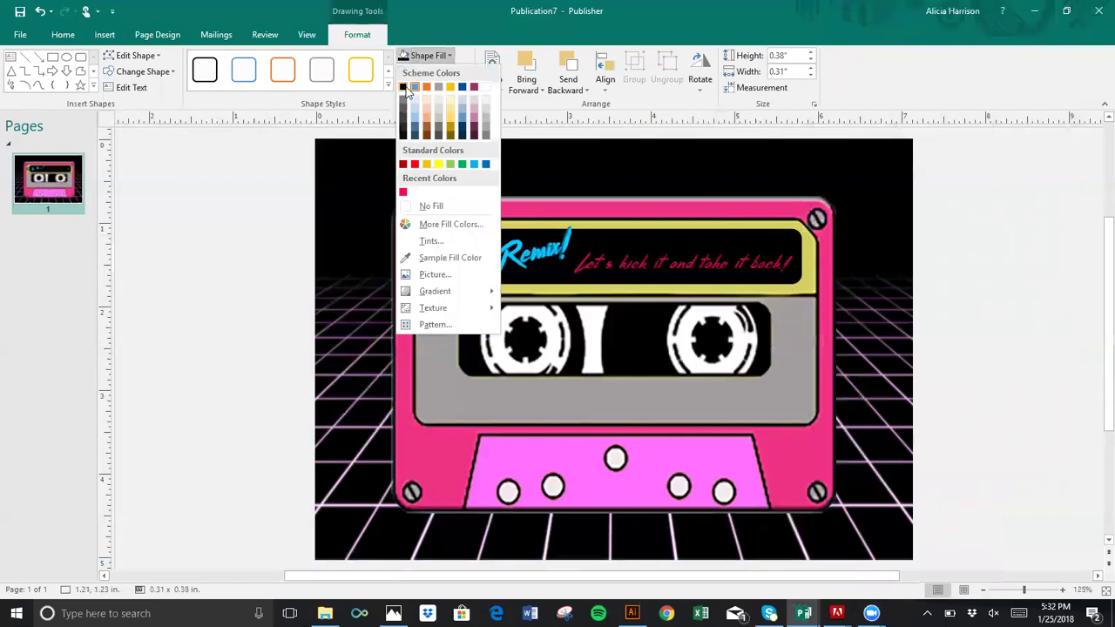
{"action": "left_click", "coordinate": [404, 88]}
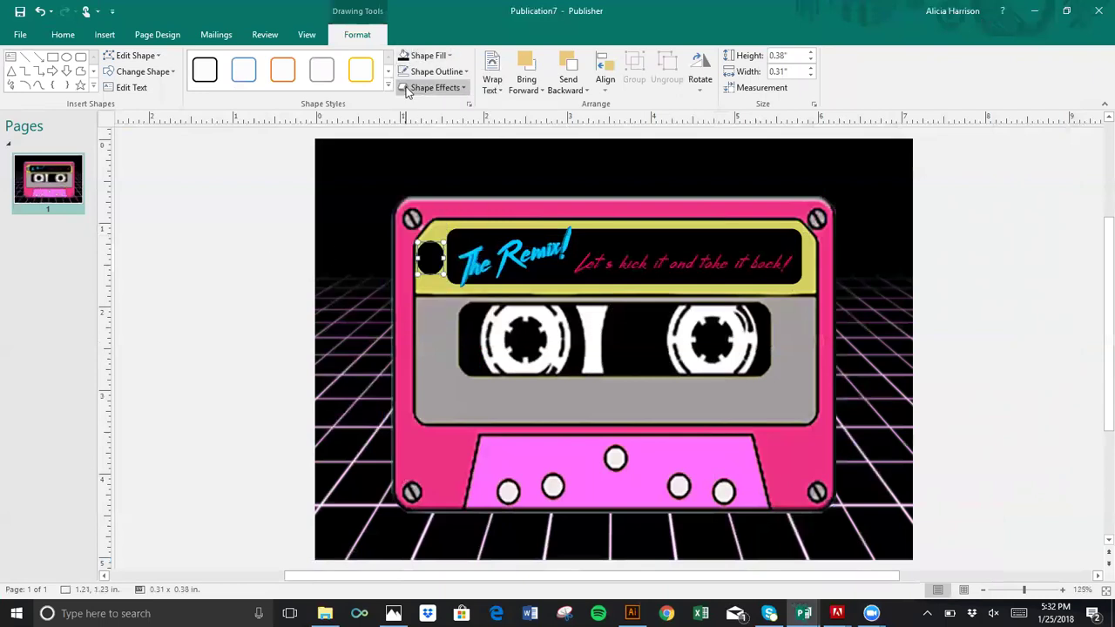
{"action": "left_click", "coordinate": [279, 253]}
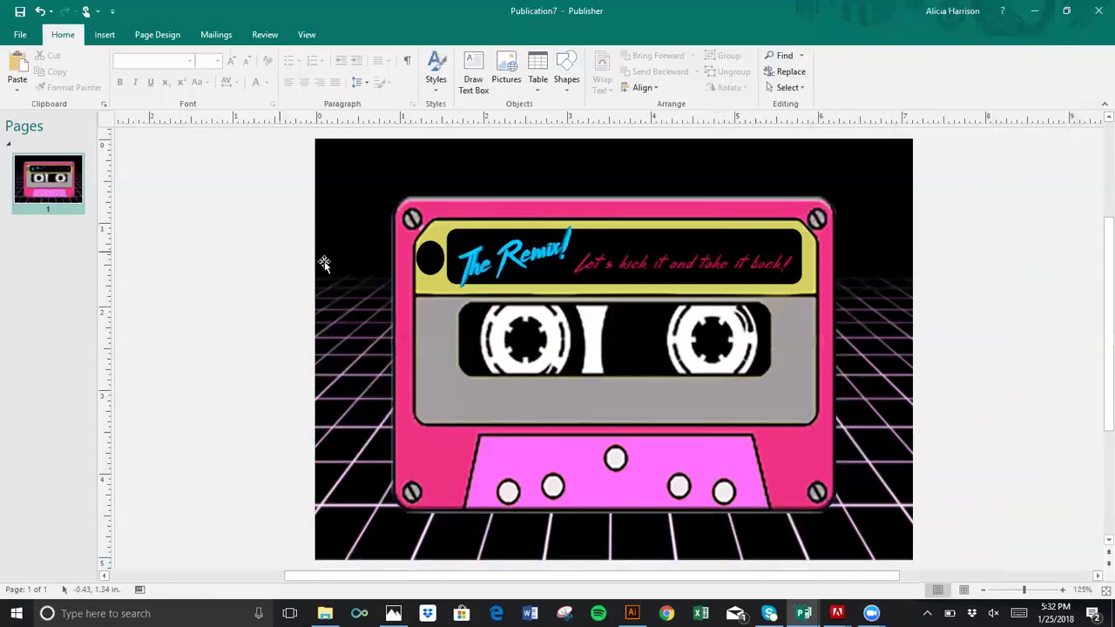
Step: Add the text "30" inside the black oval and colour it light grey
{"action": "left_click", "coordinate": [425, 258]}
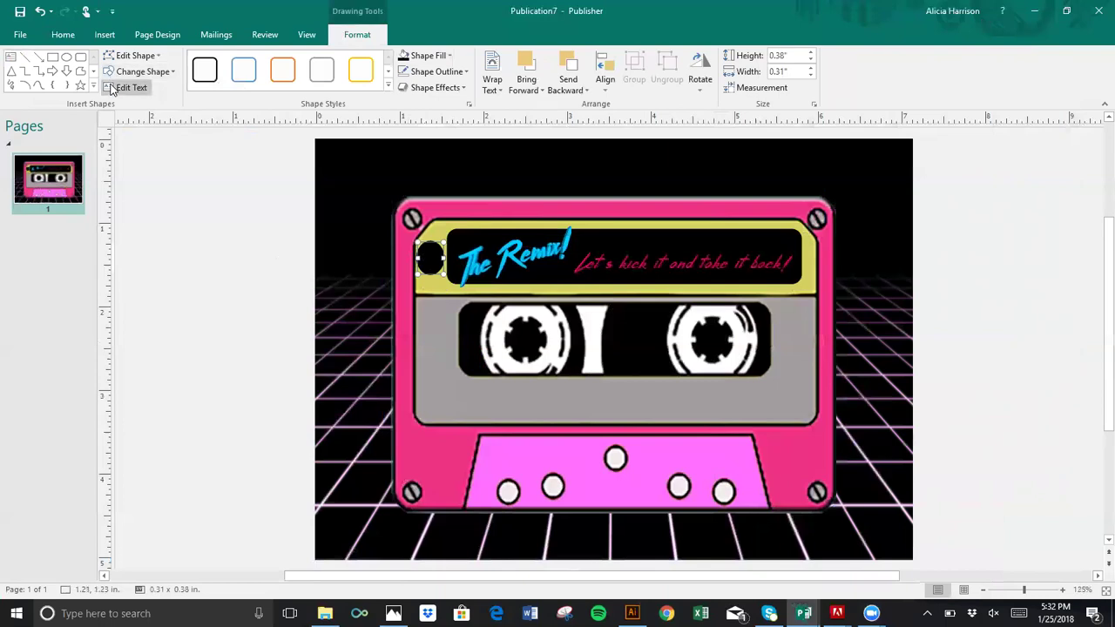
{"action": "left_click", "coordinate": [131, 87]}
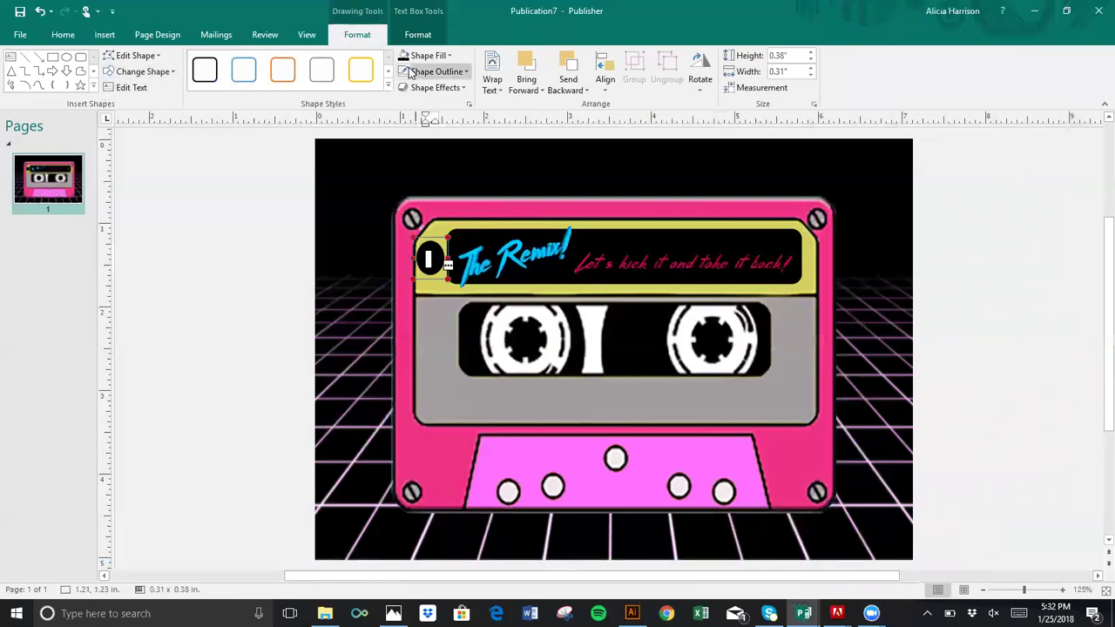
{"action": "left_click", "coordinate": [410, 34]}
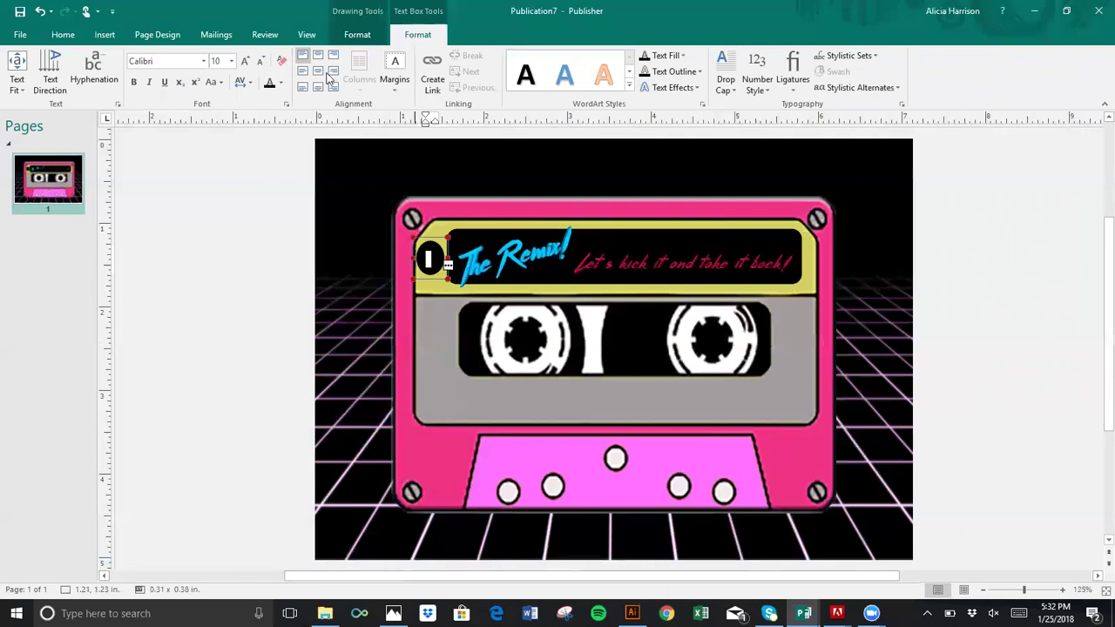
{"action": "left_click", "coordinate": [280, 83]}
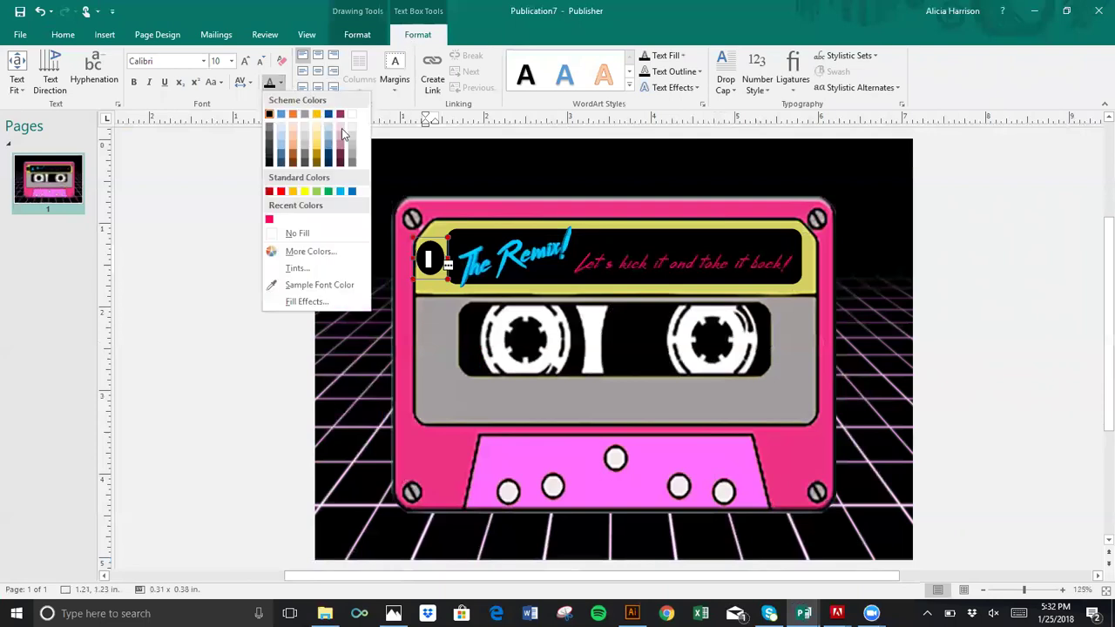
{"action": "left_click", "coordinate": [355, 144]}
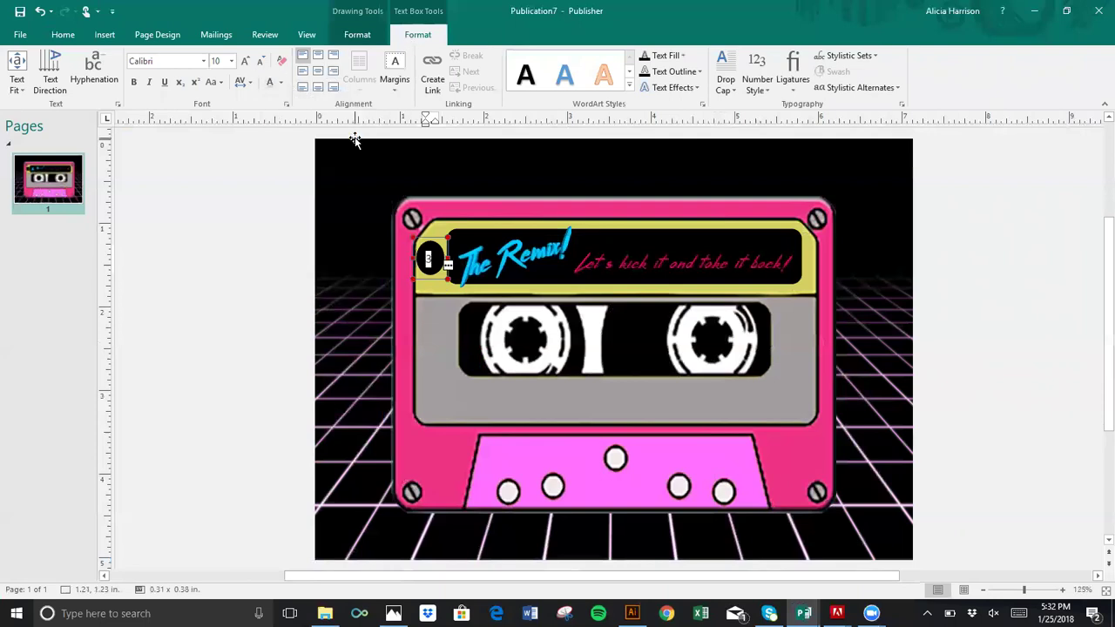
Step: Reduce the "30" in the black oval to 8 pt so it fits on one line
{"action": "double_click", "coordinate": [429, 259]}
{"action": "left_click_drag", "start_coordinate": [433, 258], "coordinate": [424, 260]}
{"action": "left_click", "coordinate": [260, 62]}
{"action": "left_click", "coordinate": [260, 62]}
{"action": "left_click", "coordinate": [260, 61]}
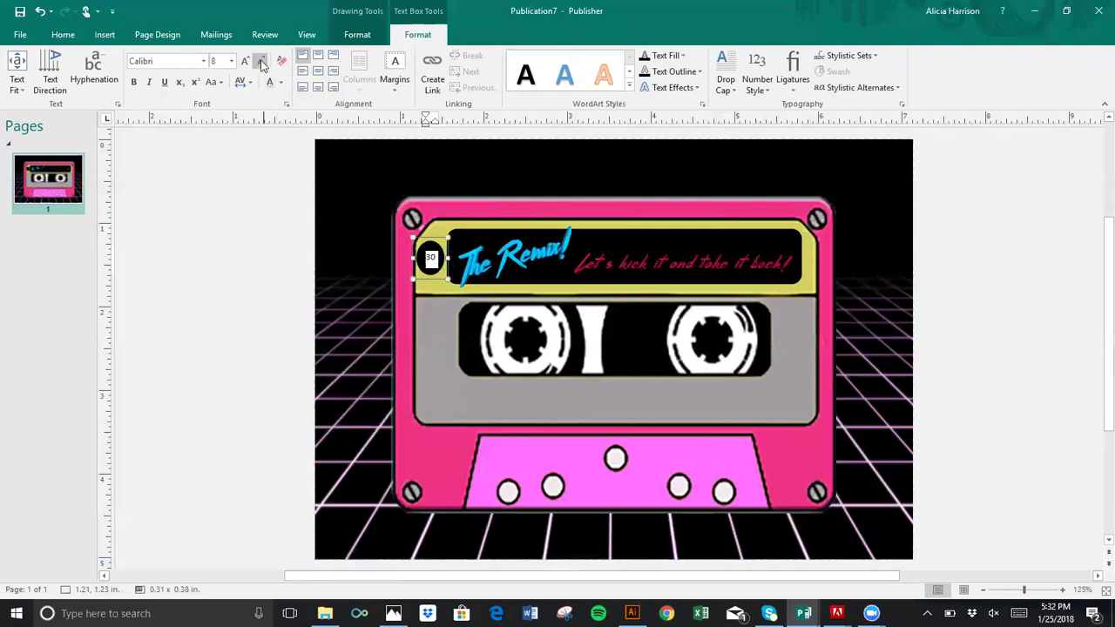
{"action": "left_click", "coordinate": [433, 257]}
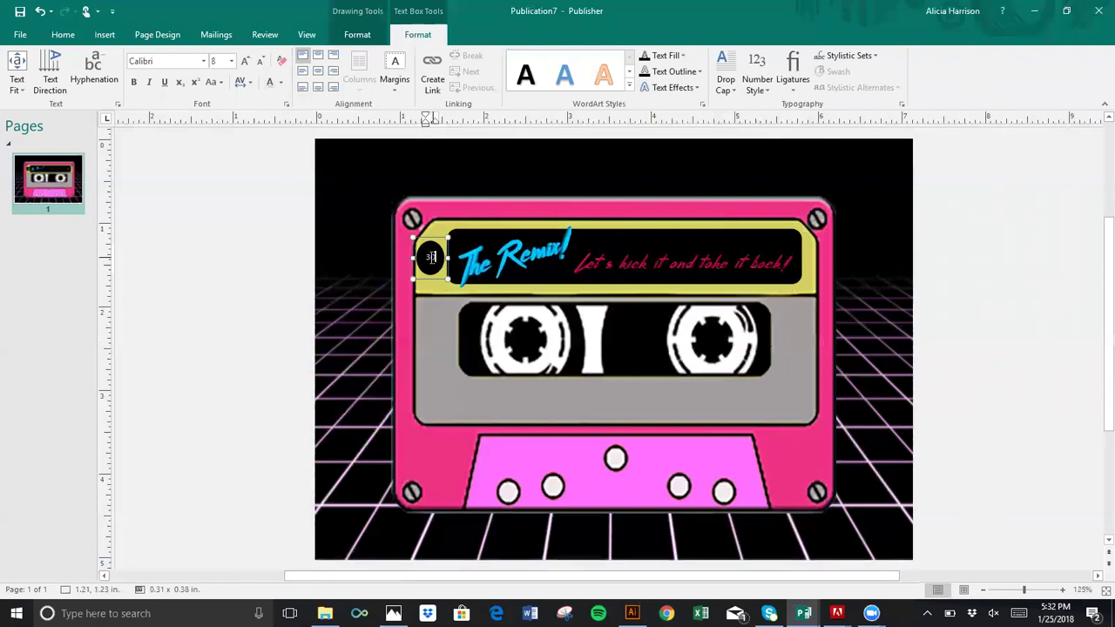
{"action": "left_click", "coordinate": [237, 281]}
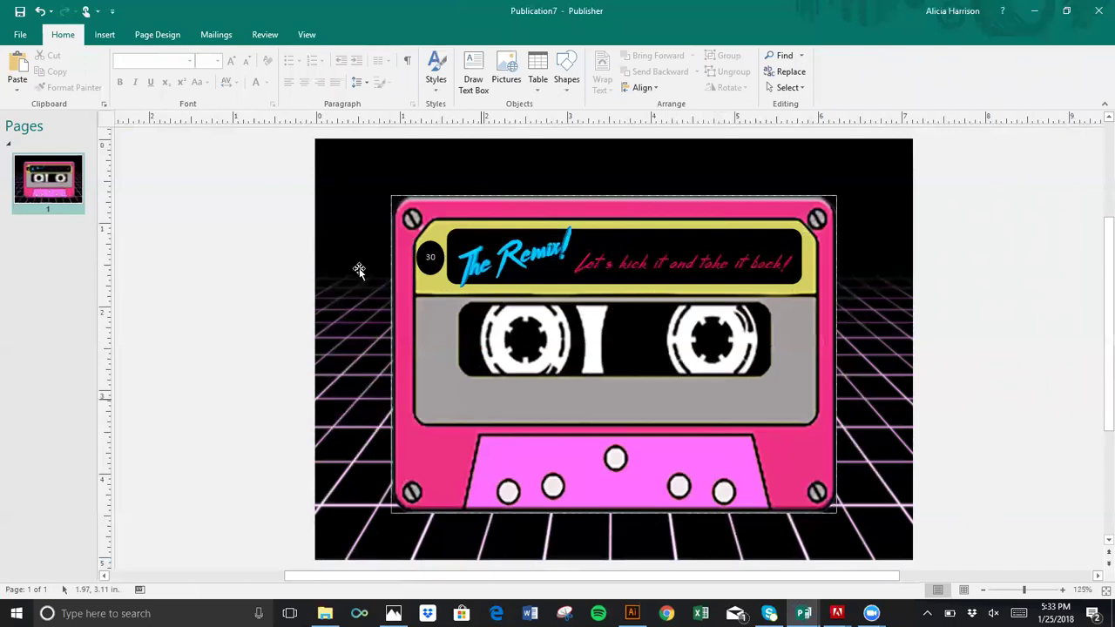
Step: Draw a text box about 4.22 x 0.42" in the grey area below the reels and check its wording in the finished Invitation.pub
{"action": "left_click", "coordinate": [481, 70]}
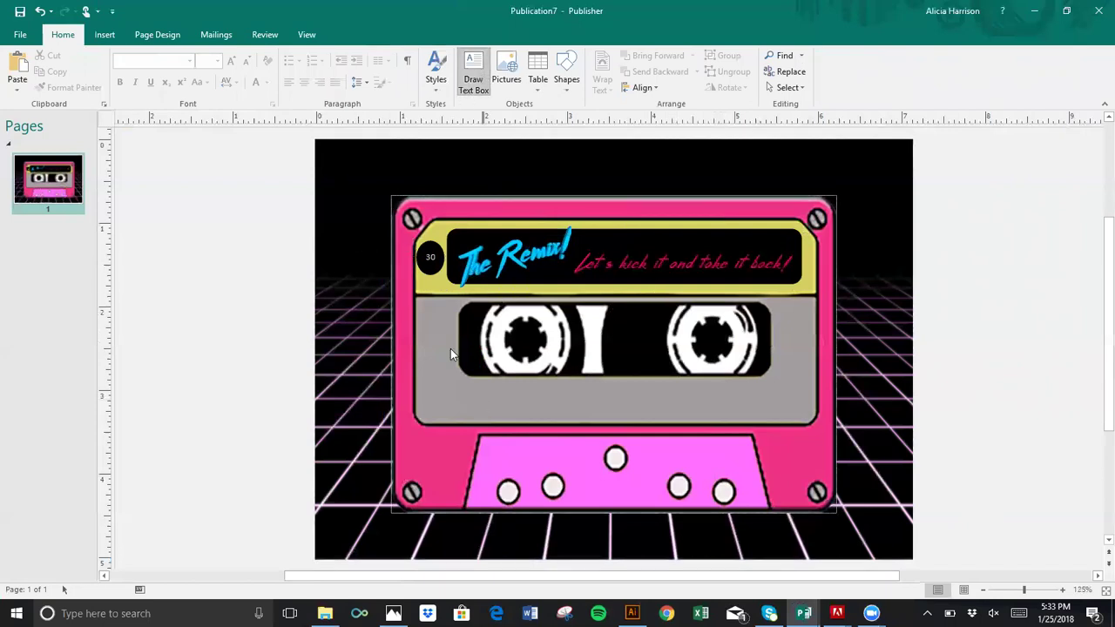
{"action": "mouse_move", "coordinate": [437, 381]}
{"action": "left_mouse_down"}
{"action": "mouse_move", "coordinate": [584, 411]}
{"action": "mouse_move", "coordinate": [747, 425]}
{"action": "mouse_move", "coordinate": [791, 417]}
{"action": "left_mouse_up"}
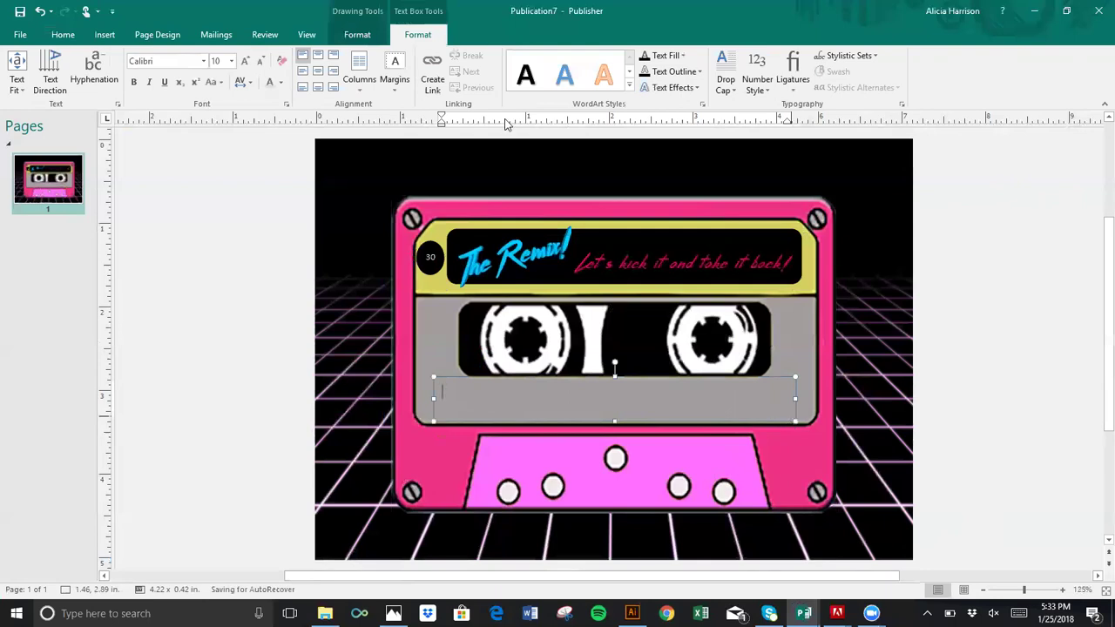
{"action": "left_click", "coordinate": [306, 35]}
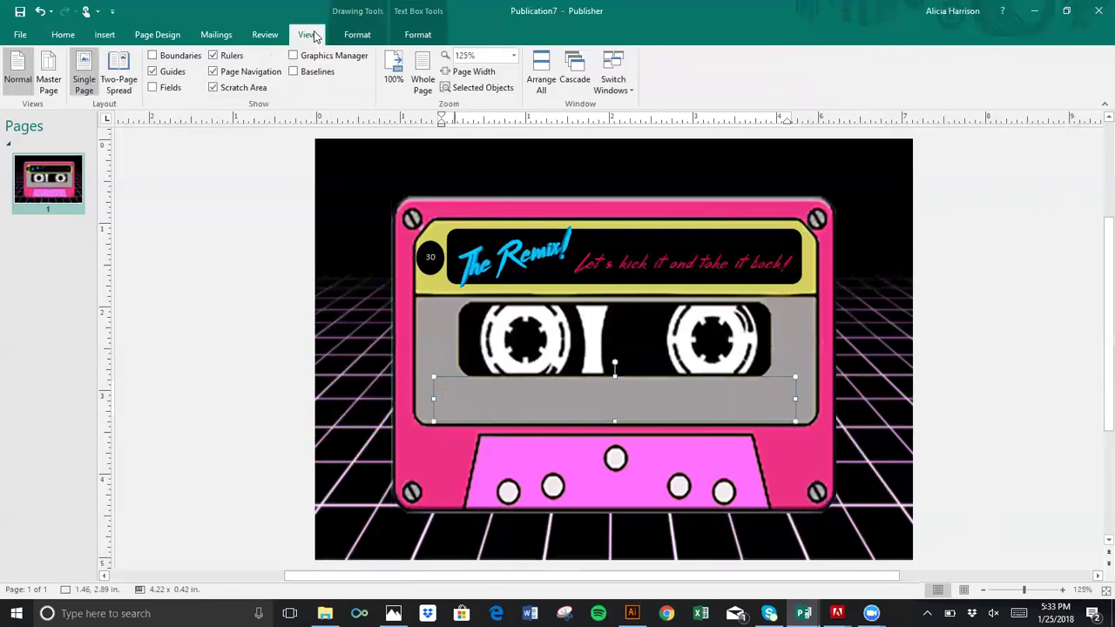
{"action": "left_click", "coordinate": [612, 87]}
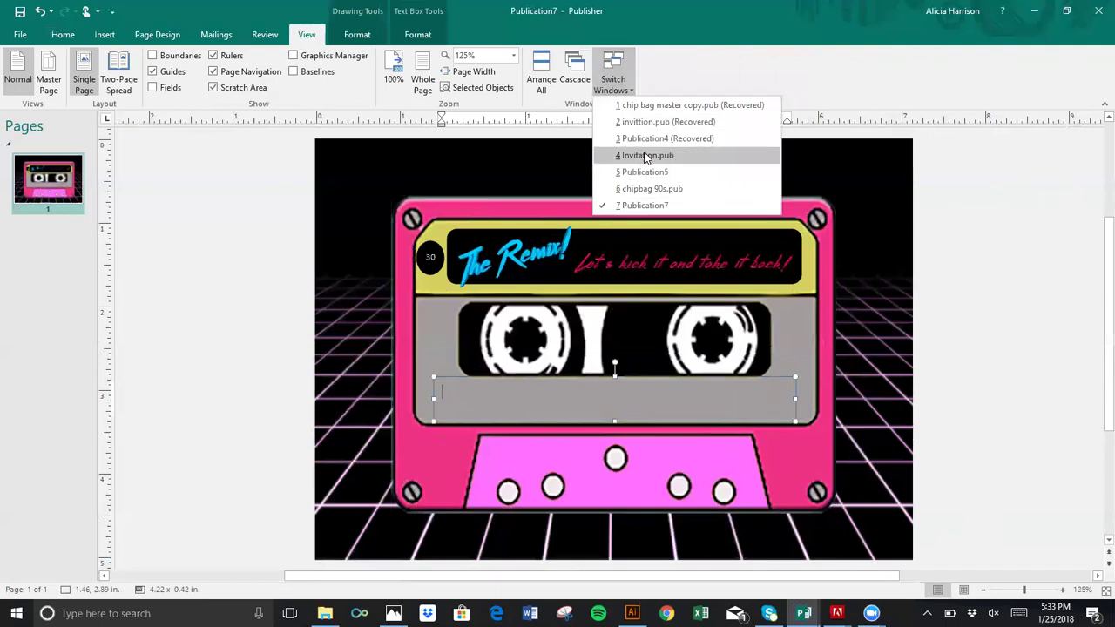
{"action": "left_click", "coordinate": [645, 156]}
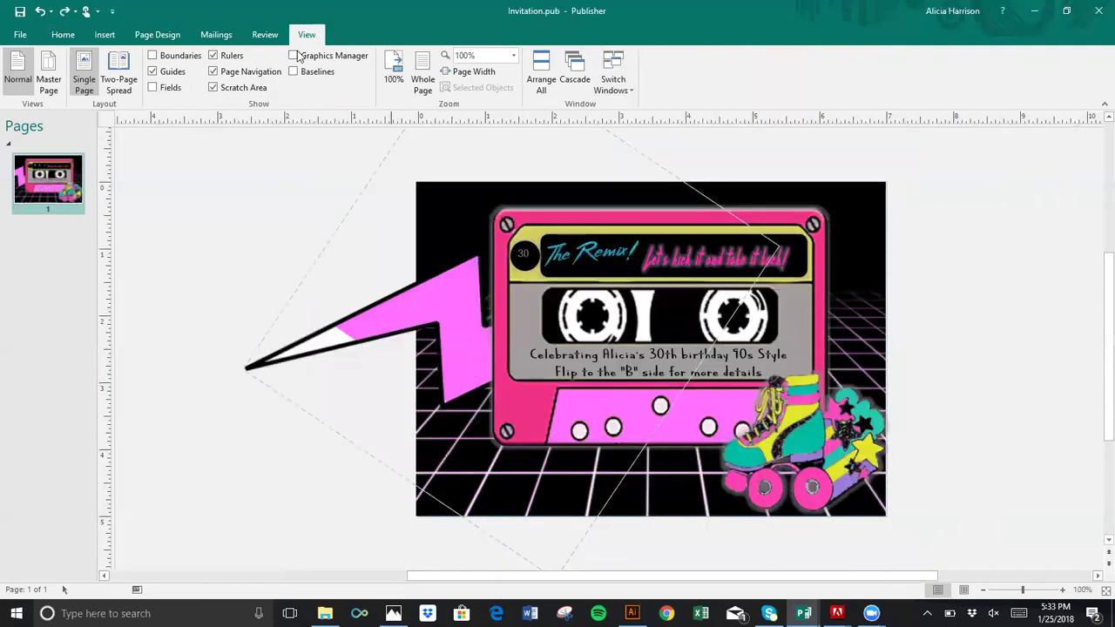
{"action": "left_click", "coordinate": [612, 84]}
{"action": "left_click", "coordinate": [627, 205]}
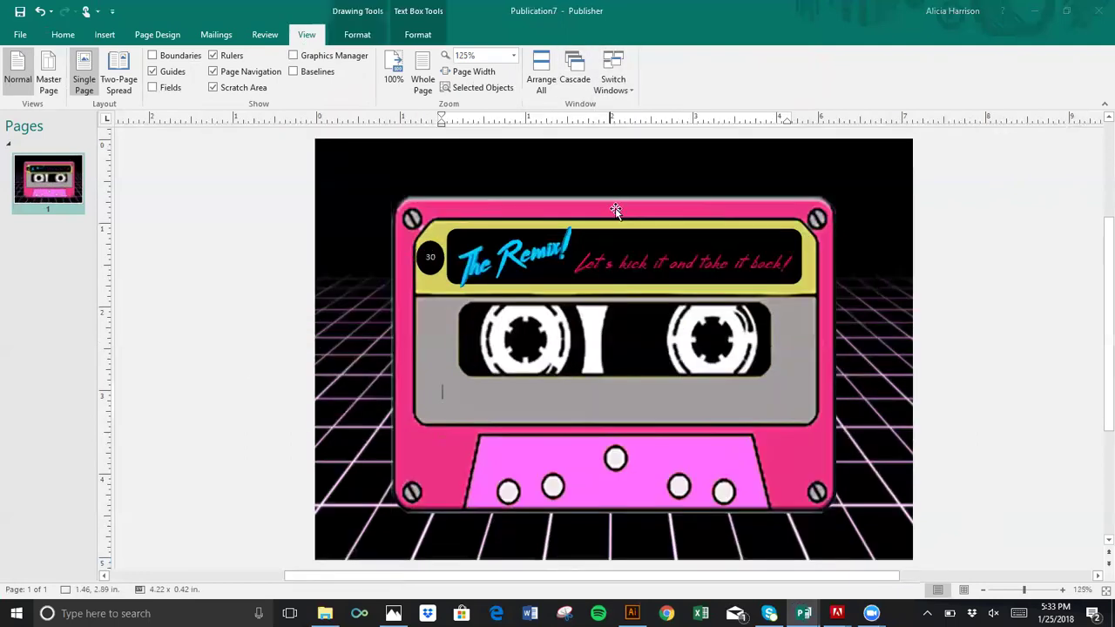
Step: Enter a first line reading "Celebrating", the celebrant's first name and "birthday 90s Style", and extend the text box to about 1.03" tall
{"action": "type", "text": "Celebra"}
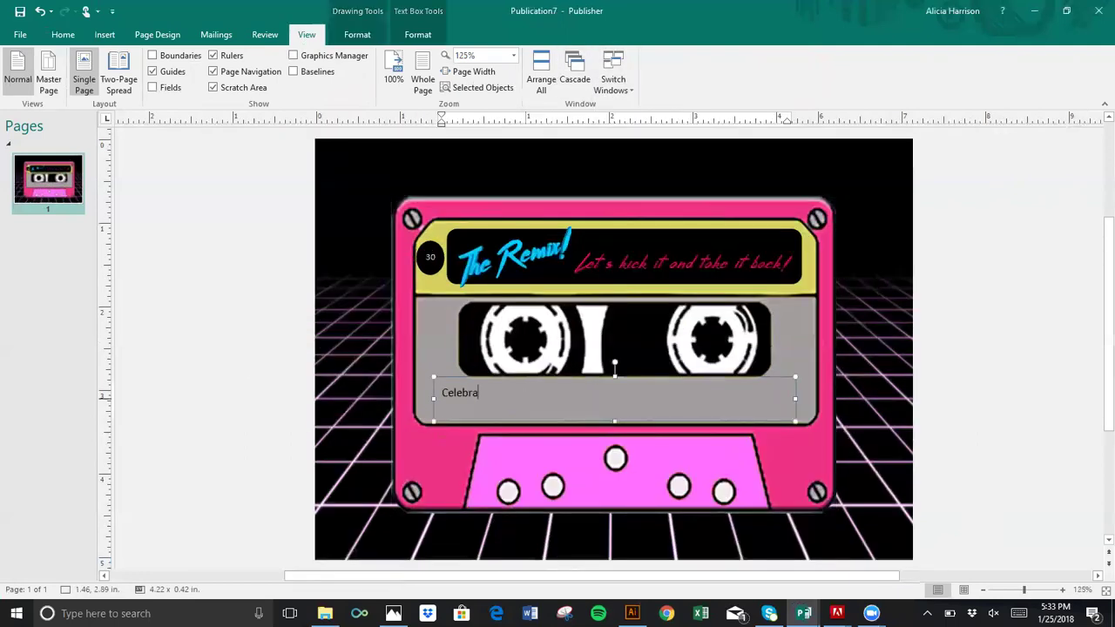
{"action": "type", "text": "ting Alicia's birthday "}
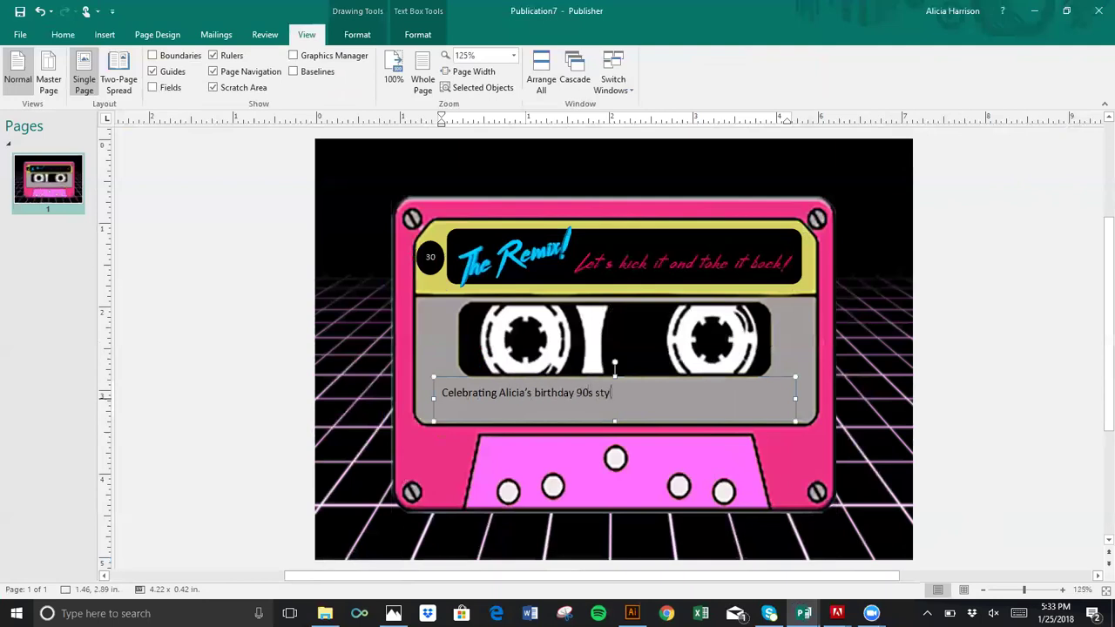
{"action": "type", "text": "90s st"}
{"action": "key", "text": "BackSpace"}
{"action": "key", "text": "BackSpace"}
{"action": "type", "text": "St"}
{"action": "key", "text": "Escape"}
{"action": "key", "text": "Return"}
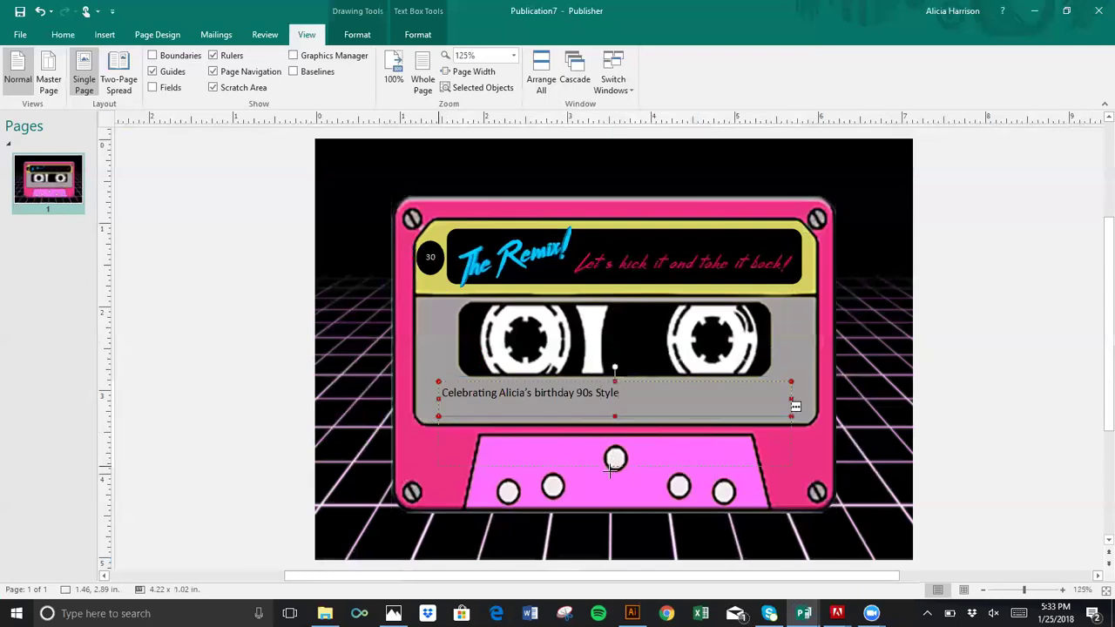
Step: Add the second line Flip to the "B" Side for More Details and capitalize "Birthday" in the first line
{"action": "type", "text": "Fl"}
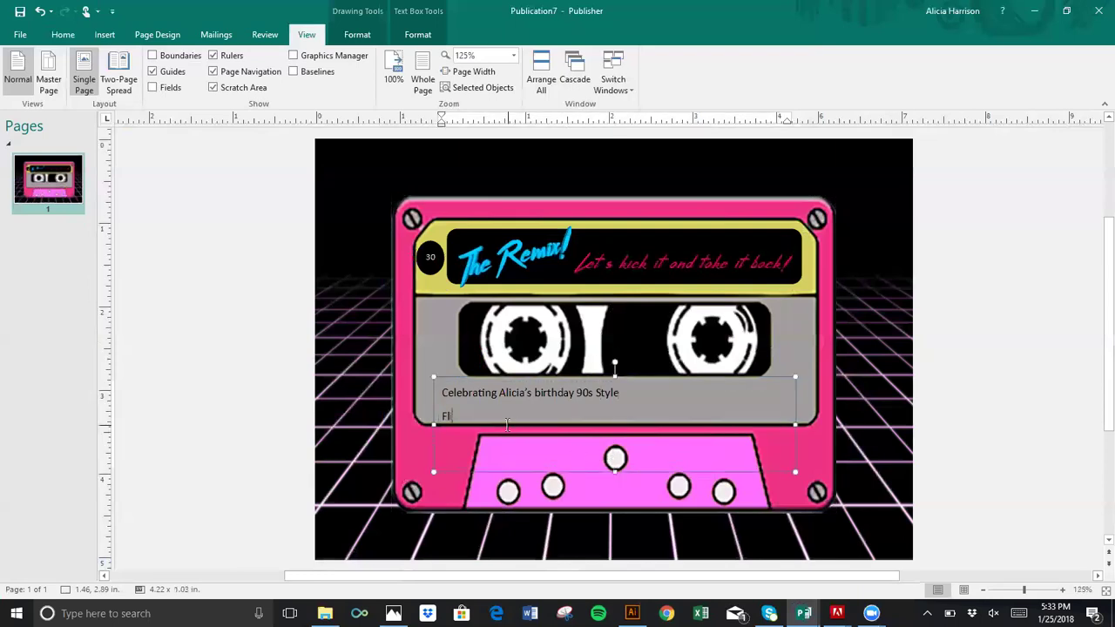
{"action": "type", "text": "ip to the \"E"}
{"action": "type", "text": "\" Side for mo"}
{"action": "key", "text": "BackSpace"}
{"action": "key", "text": "BackSpace"}
{"action": "type", "text": "More Deta"}
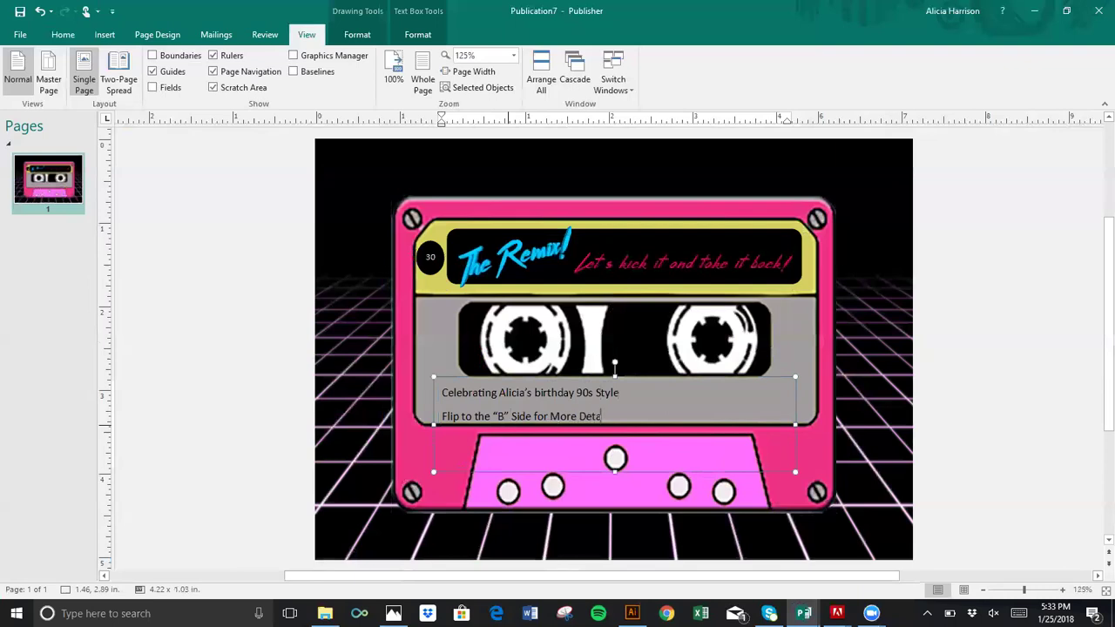
{"action": "type", "text": "ils"}
Step: Set both lines of the text box below the reels to the Alphabetized Cassette Tapes font at 22 pt
{"action": "key", "text": "ctrl+a"}
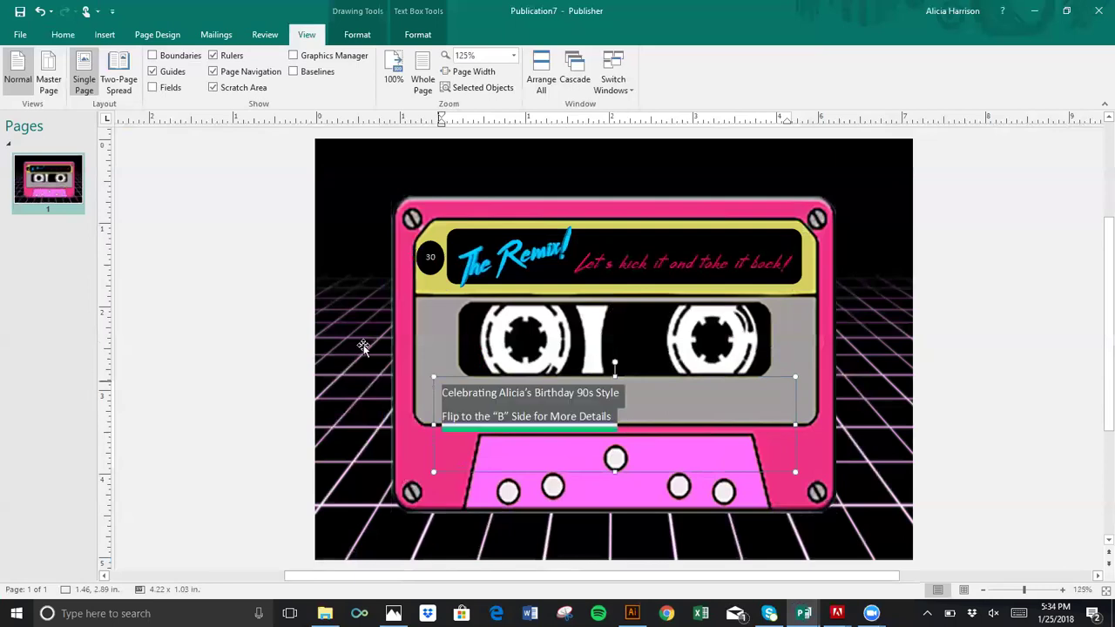
{"action": "left_click", "coordinate": [63, 35]}
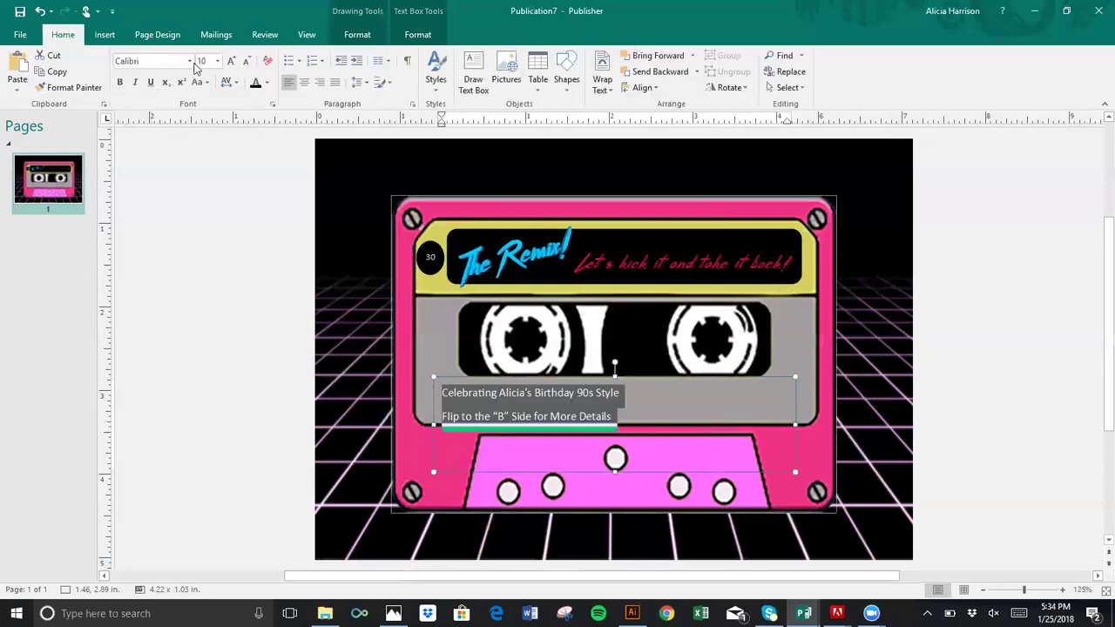
{"action": "left_click", "coordinate": [171, 66]}
{"action": "type", "text": "Alphabetized Cassette Tapes"}
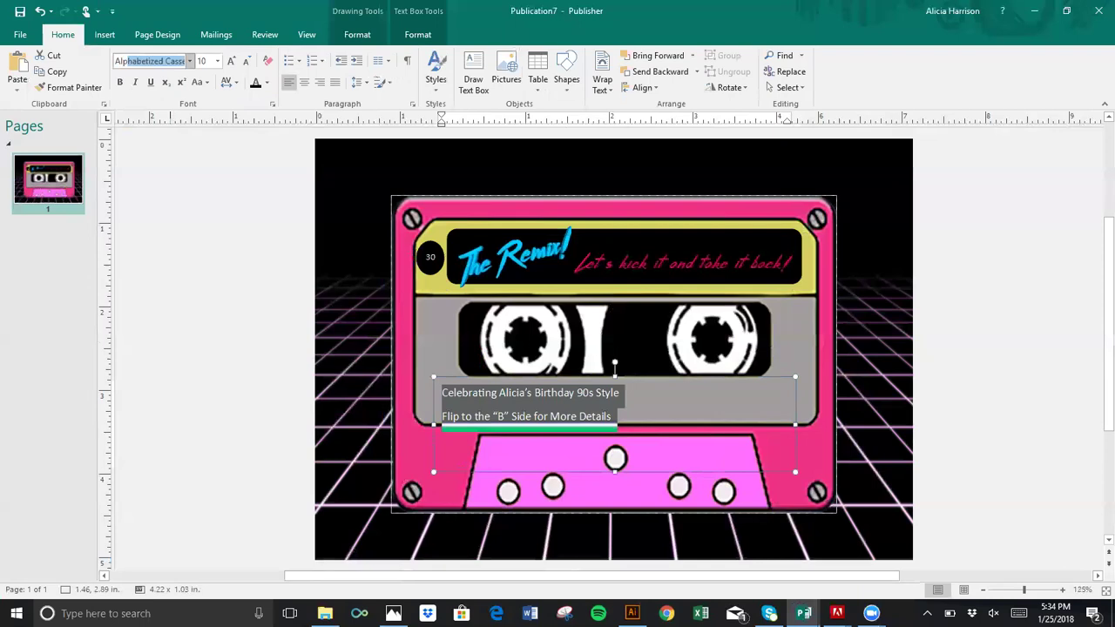
{"action": "key", "text": "Return"}
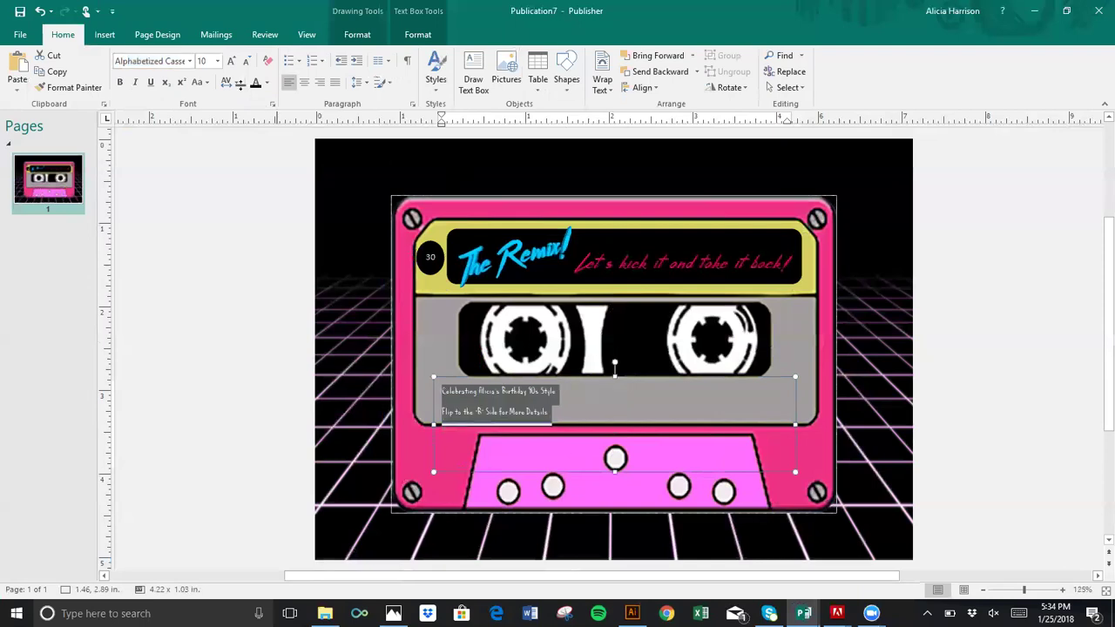
{"action": "left_click", "coordinate": [233, 66]}
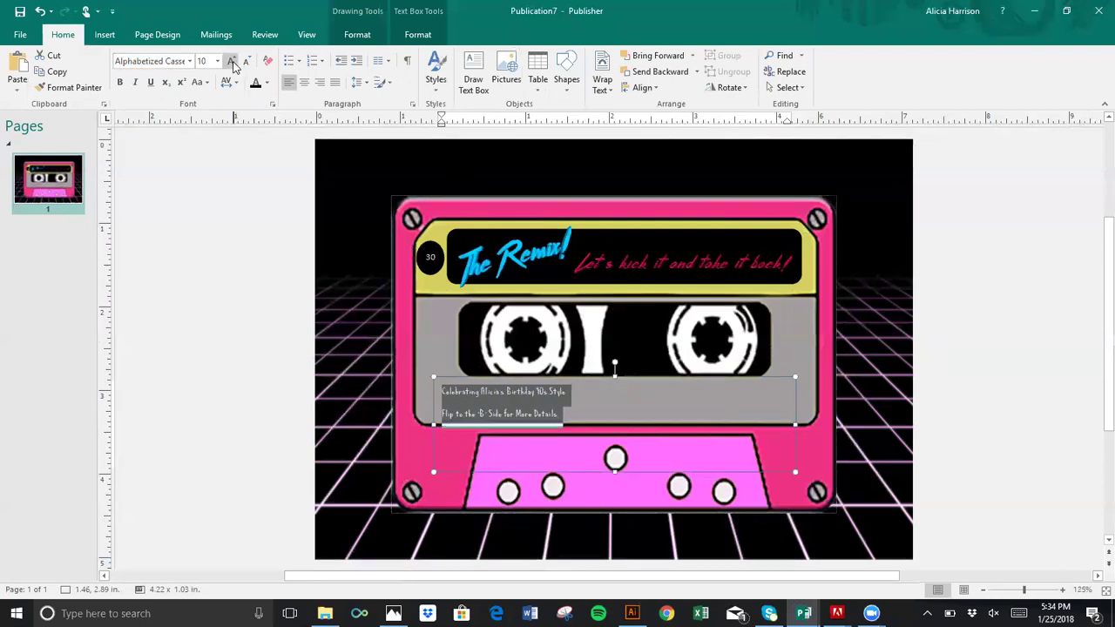
{"action": "left_click", "coordinate": [232, 66]}
{"action": "left_click", "coordinate": [233, 66]}
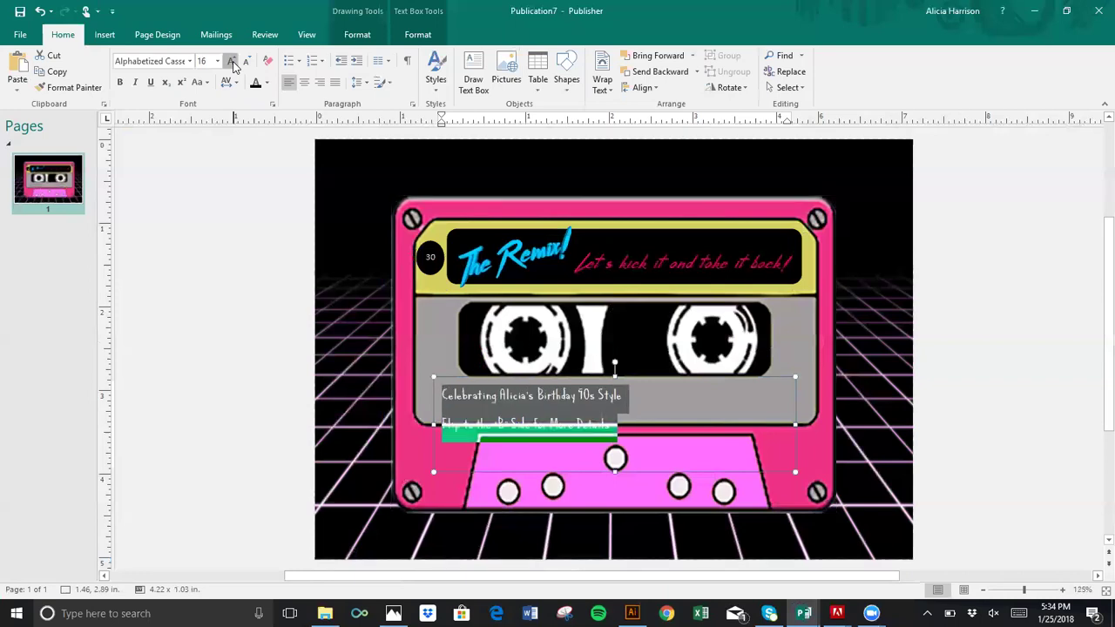
{"action": "left_click", "coordinate": [233, 67]}
{"action": "left_click", "coordinate": [232, 66]}
{"action": "left_click", "coordinate": [232, 66]}
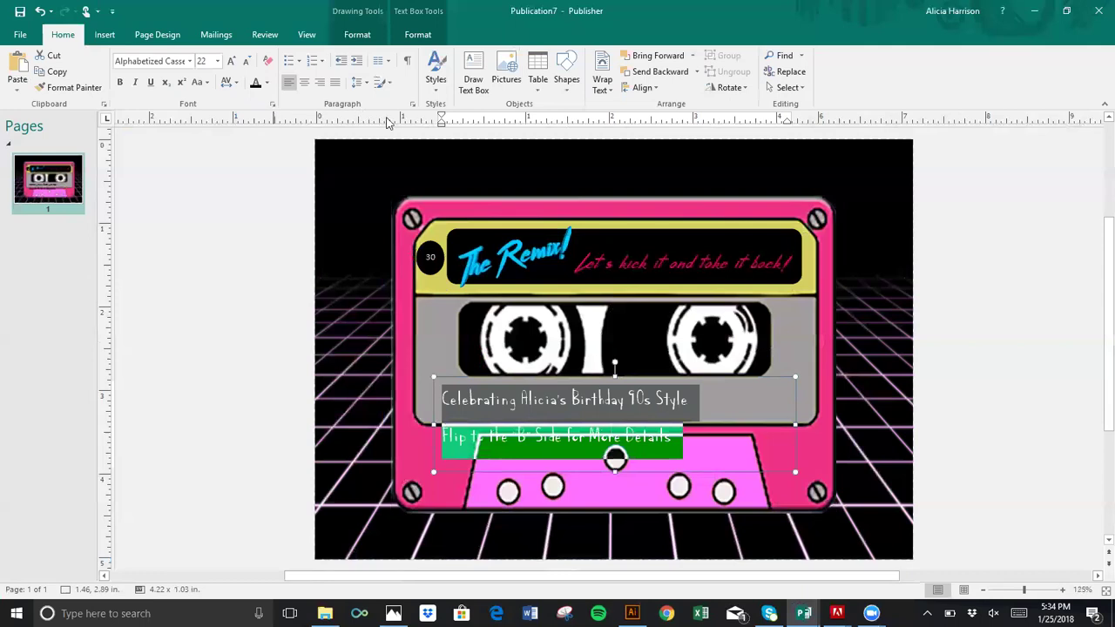
Step: Set the spacing after paragraphs to 0 pt for both lines
{"action": "left_click", "coordinate": [413, 103]}
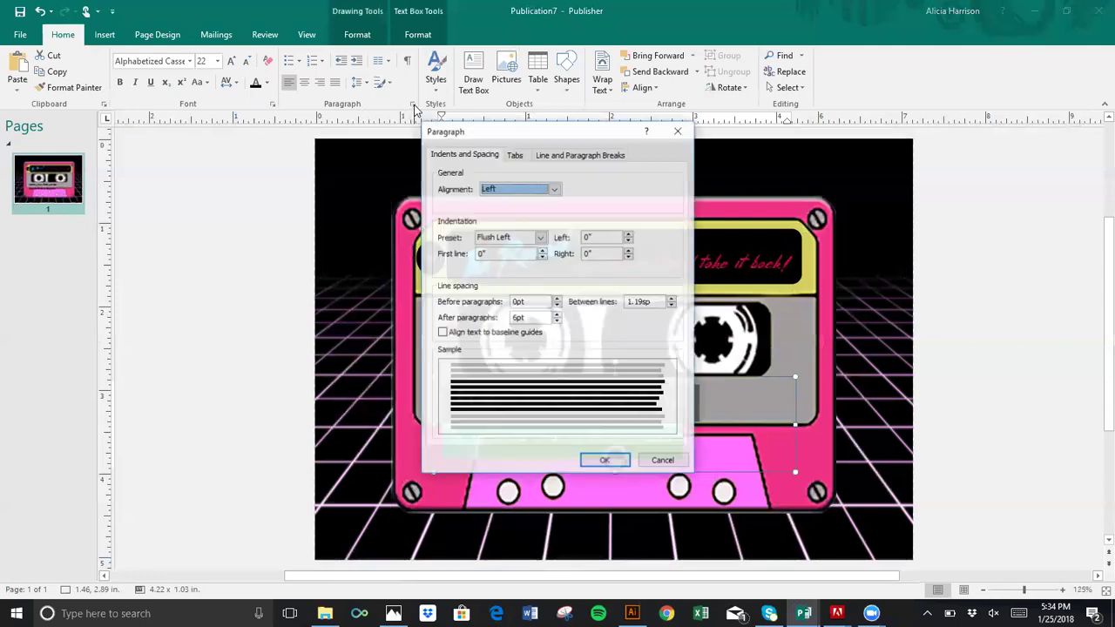
{"action": "left_click", "coordinate": [490, 318]}
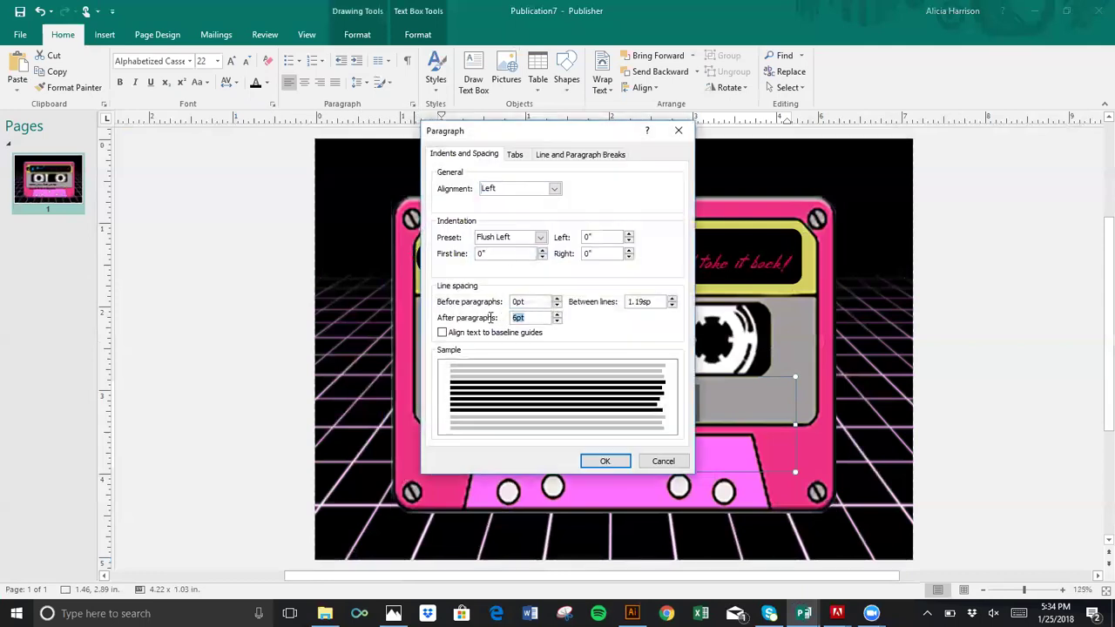
{"action": "type", "text": "0"}
{"action": "left_click", "coordinate": [605, 460]}
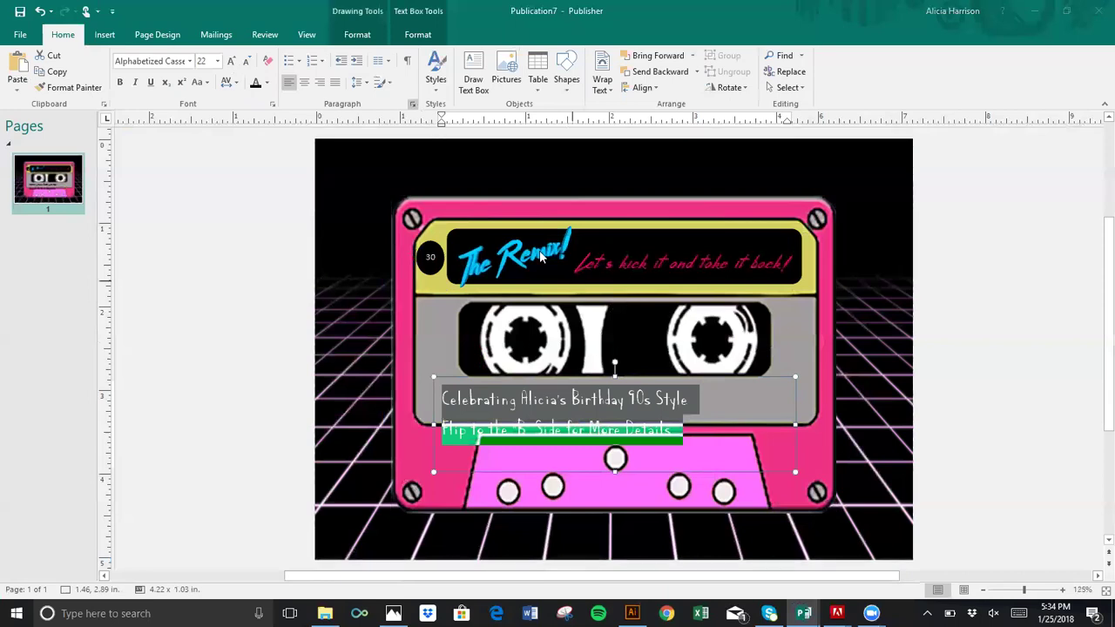
Step: Reduce the spacing between the two lines to 0.25sp
{"action": "left_click", "coordinate": [412, 103]}
{"action": "left_click", "coordinate": [672, 307]}
{"action": "left_click", "coordinate": [672, 307]}
{"action": "left_click", "coordinate": [672, 306]}
{"action": "left_click", "coordinate": [672, 306]}
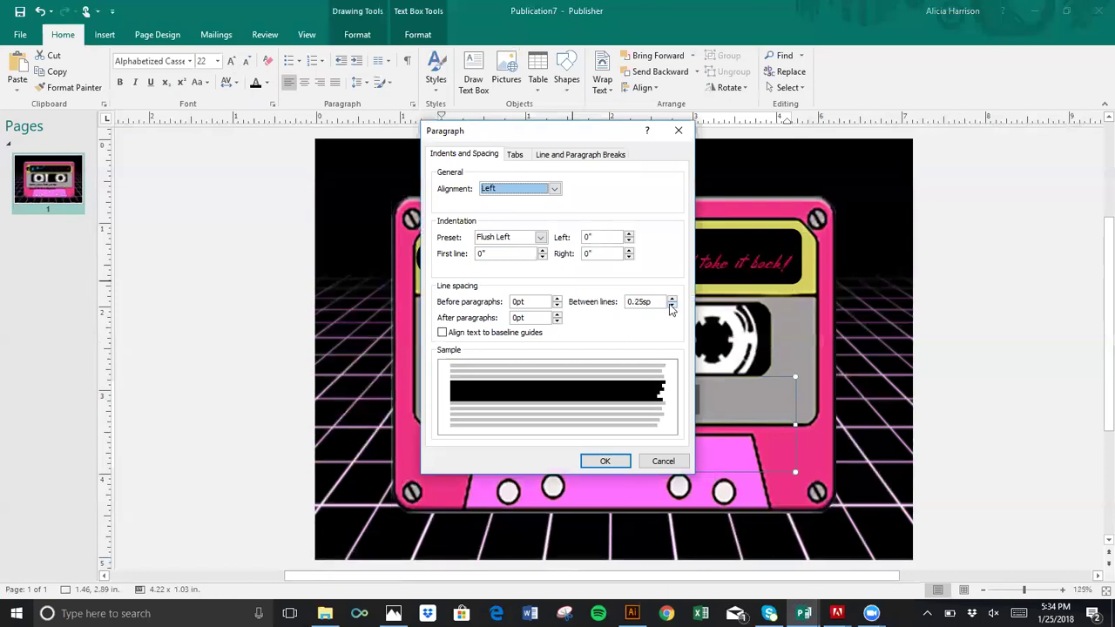
{"action": "left_click", "coordinate": [601, 461]}
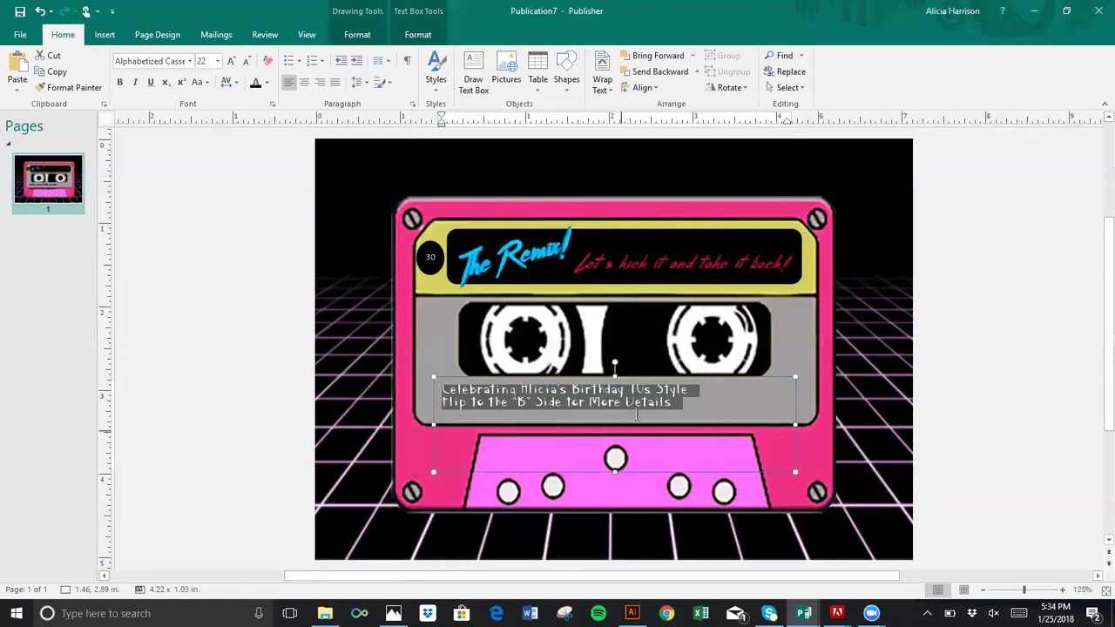
Step: Loosen the spacing between the two lines by two increments and reduce their text to 20 pt
{"action": "left_click", "coordinate": [412, 104]}
{"action": "left_click", "coordinate": [672, 298]}
{"action": "left_click", "coordinate": [672, 298]}
{"action": "left_click", "coordinate": [606, 460]}
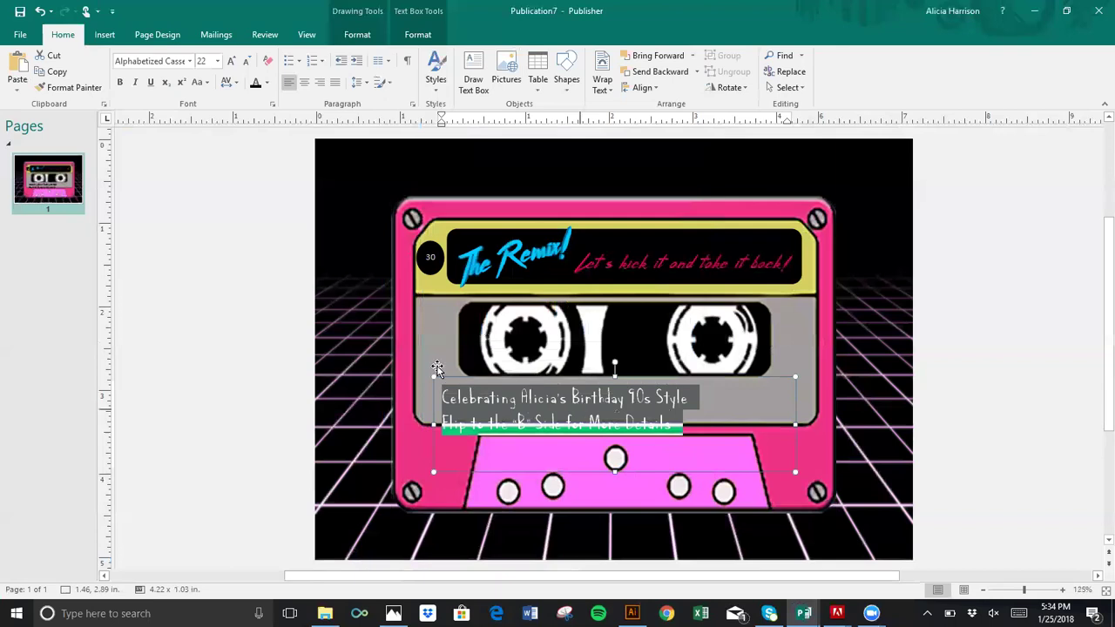
{"action": "left_click", "coordinate": [247, 65]}
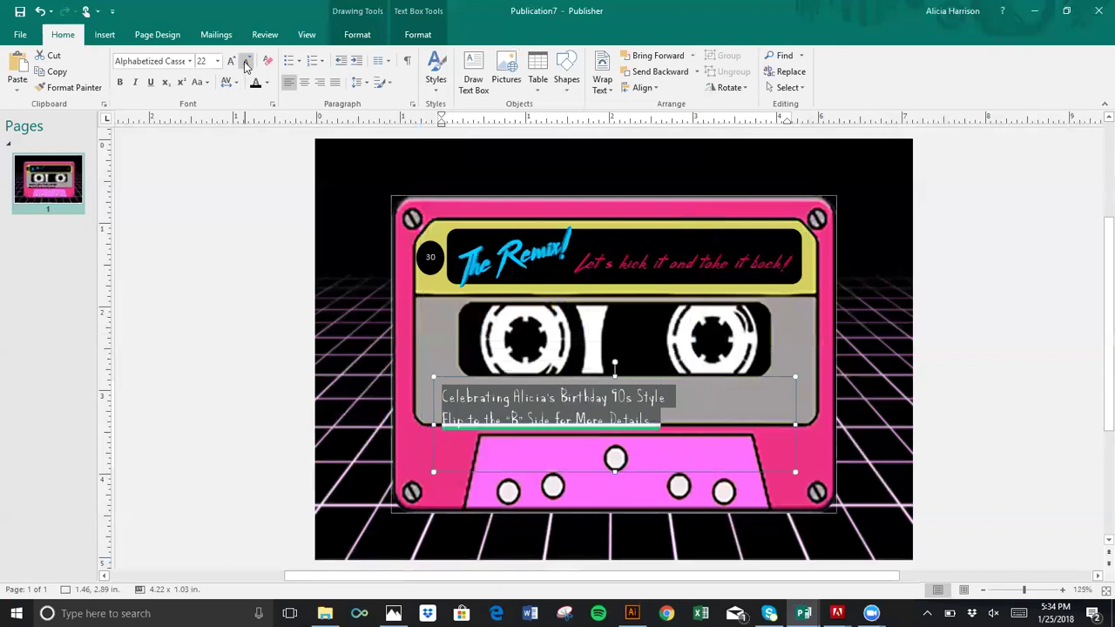
Step: Center the two lines and move their text box up to about 2.76" from the page's upper edge so both fit the grey area
{"action": "left_click", "coordinate": [305, 85]}
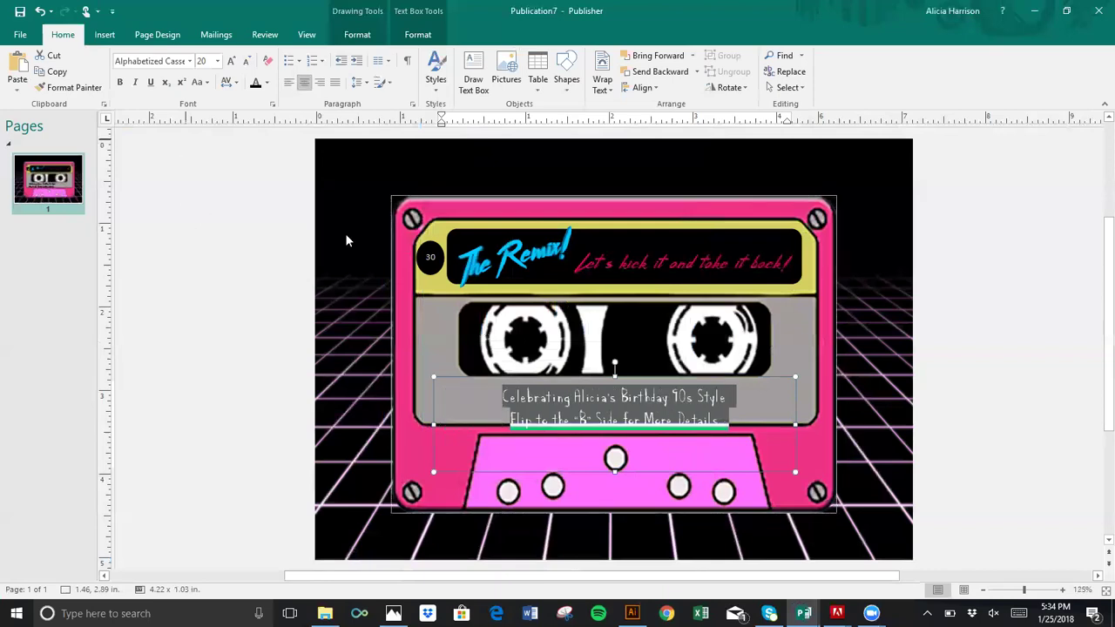
{"action": "left_click", "coordinate": [588, 381]}
{"action": "left_click", "coordinate": [589, 377]}
{"action": "left_click_drag", "start_coordinate": [589, 376], "coordinate": [589, 373]}
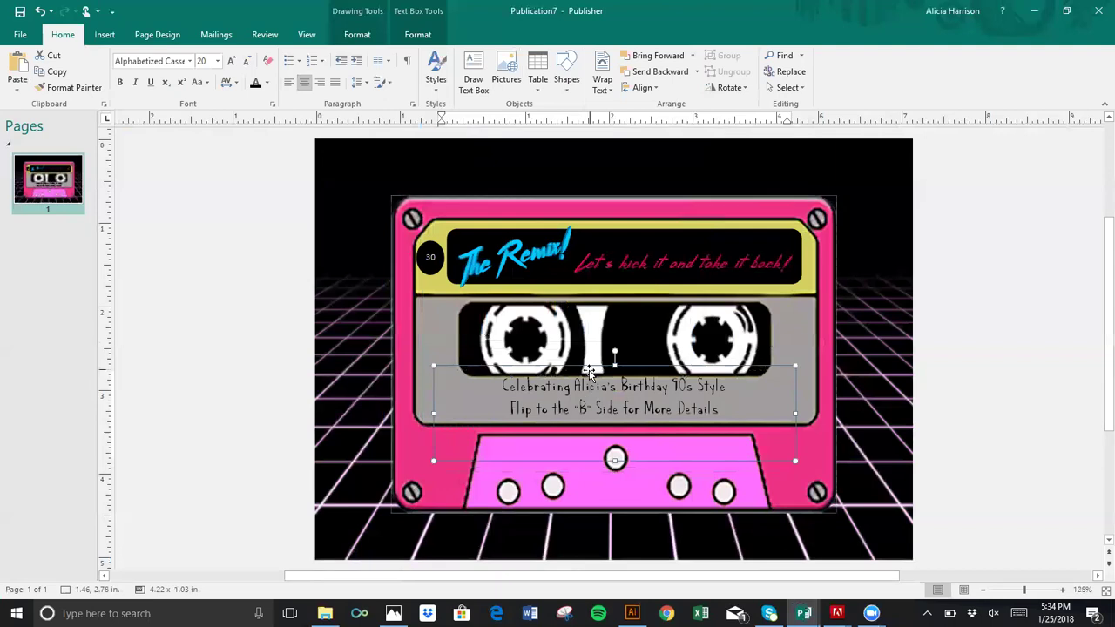
{"action": "left_click", "coordinate": [584, 372]}
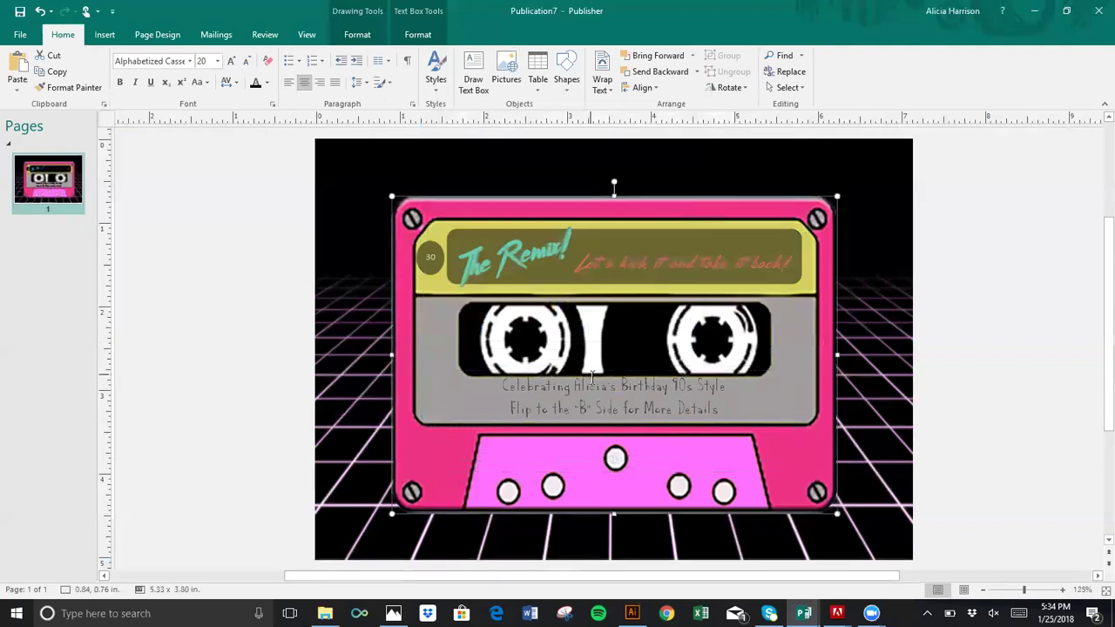
{"action": "key", "text": "ctrl+z"}
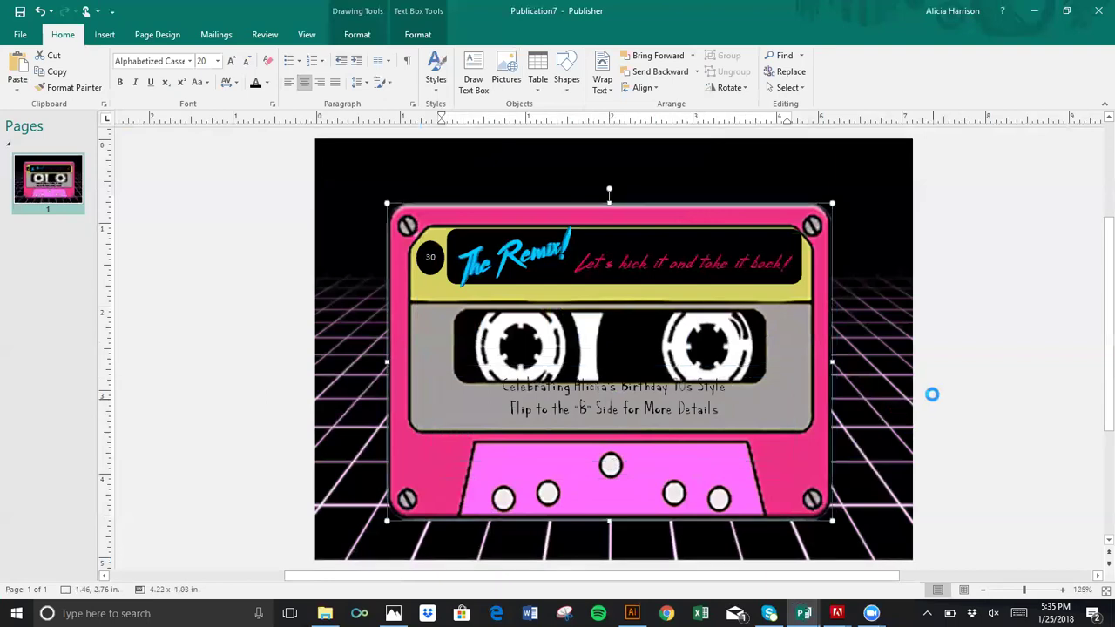
{"action": "left_click", "coordinate": [702, 394]}
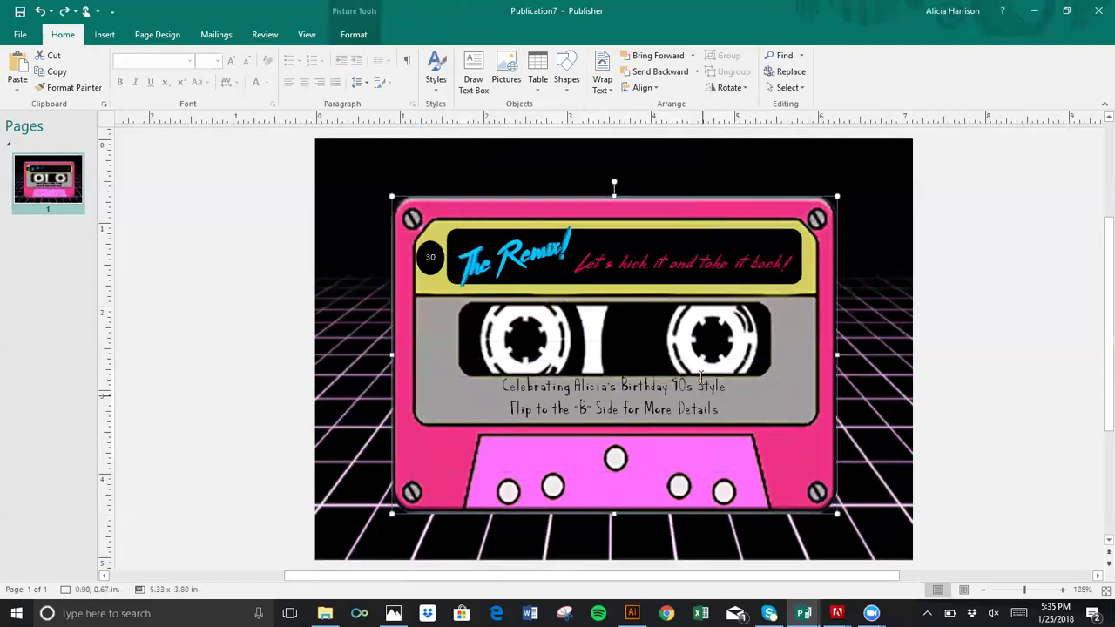
Step: Align the centers of the two-line text box and the cassette picture horizontally
{"action": "left_click", "coordinate": [697, 383]}
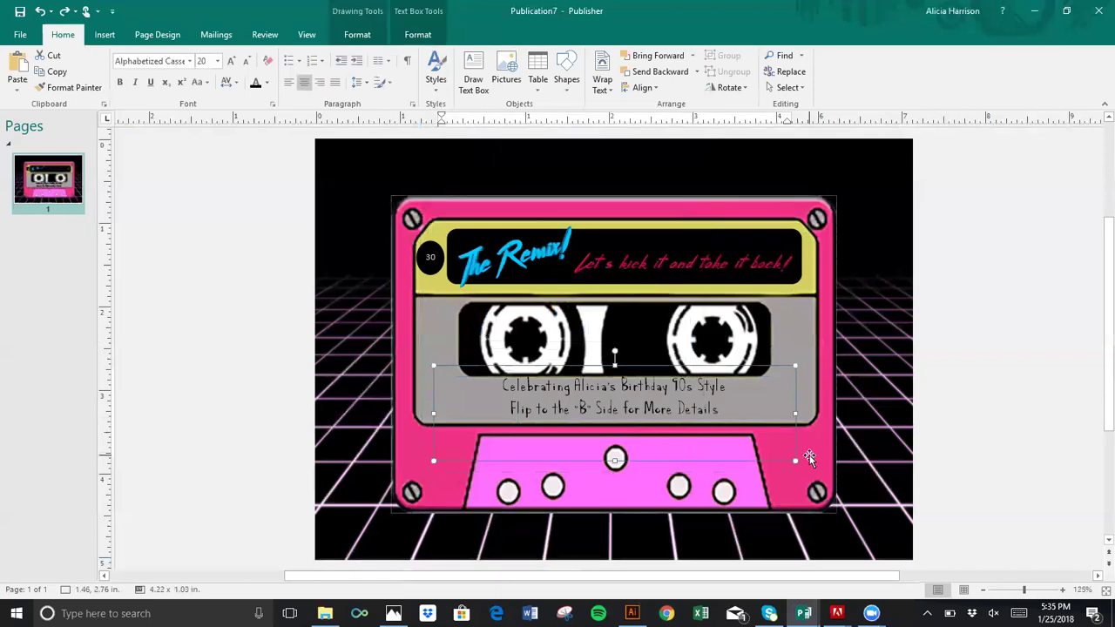
{"action": "left_click", "coordinate": [505, 338], "text": "shift"}
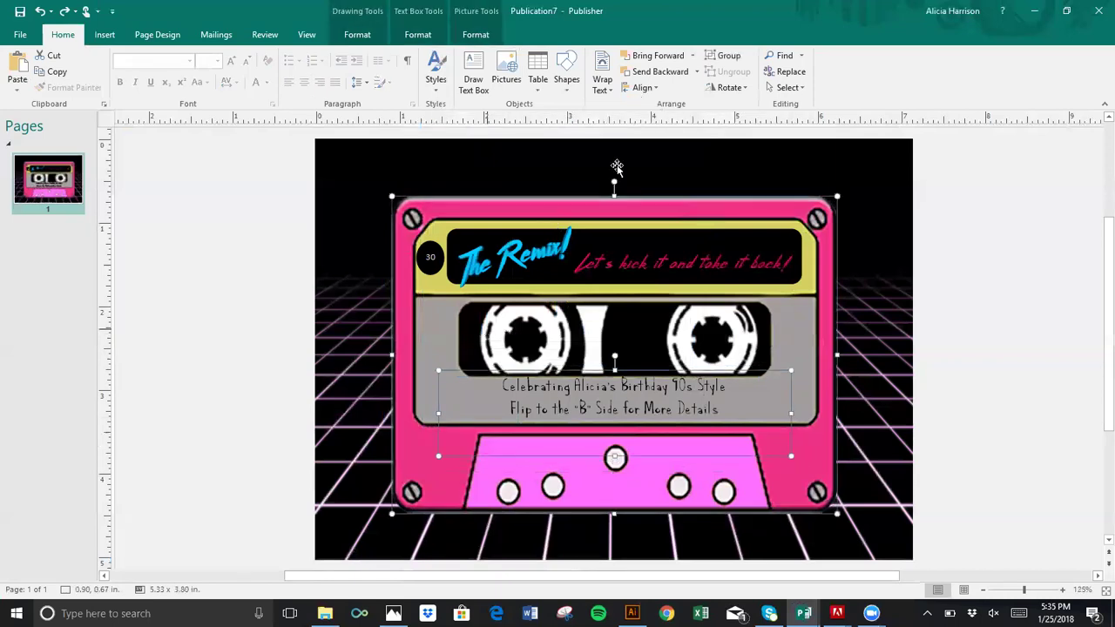
{"action": "left_click", "coordinate": [641, 88]}
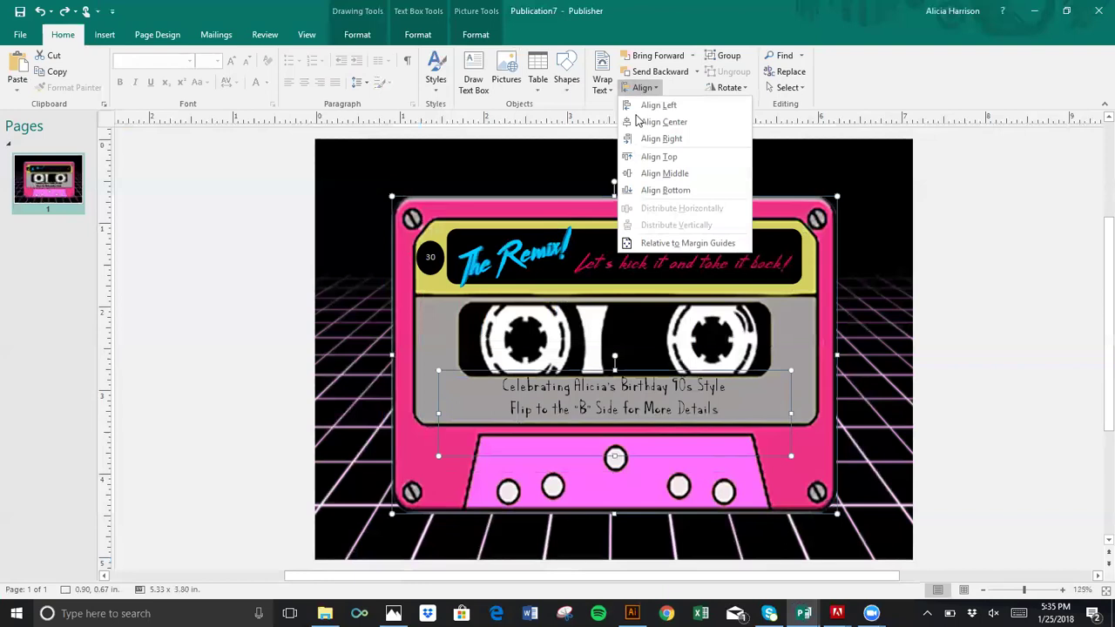
{"action": "left_click", "coordinate": [638, 123]}
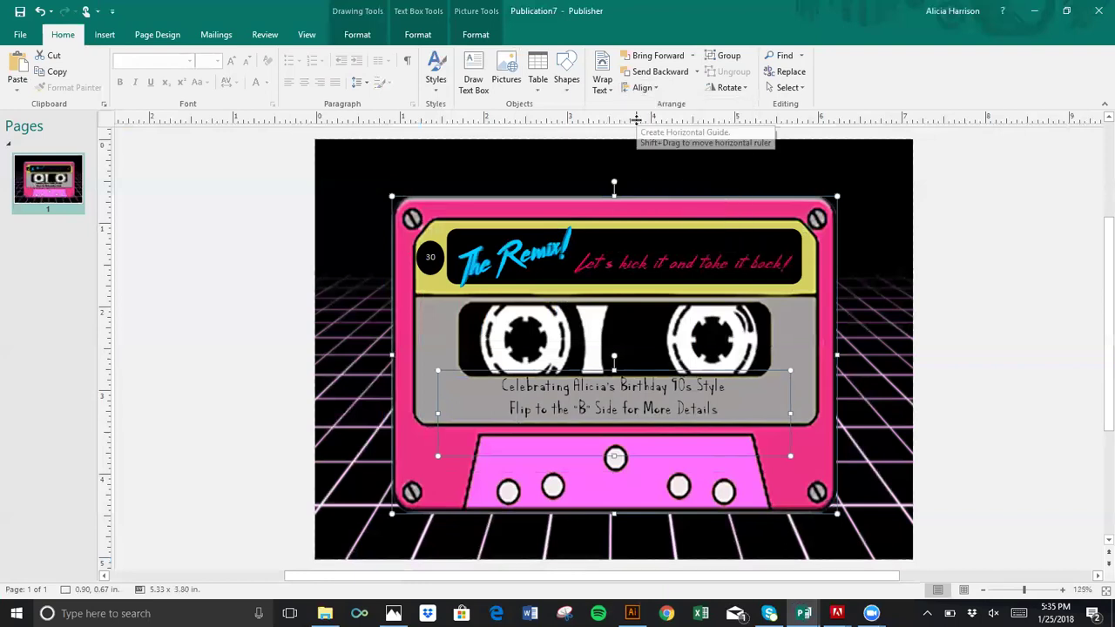
Step: Make both lines of text below the reels bold
{"action": "left_click", "coordinate": [672, 385]}
{"action": "left_click_drag", "start_coordinate": [733, 415], "coordinate": [499, 386]}
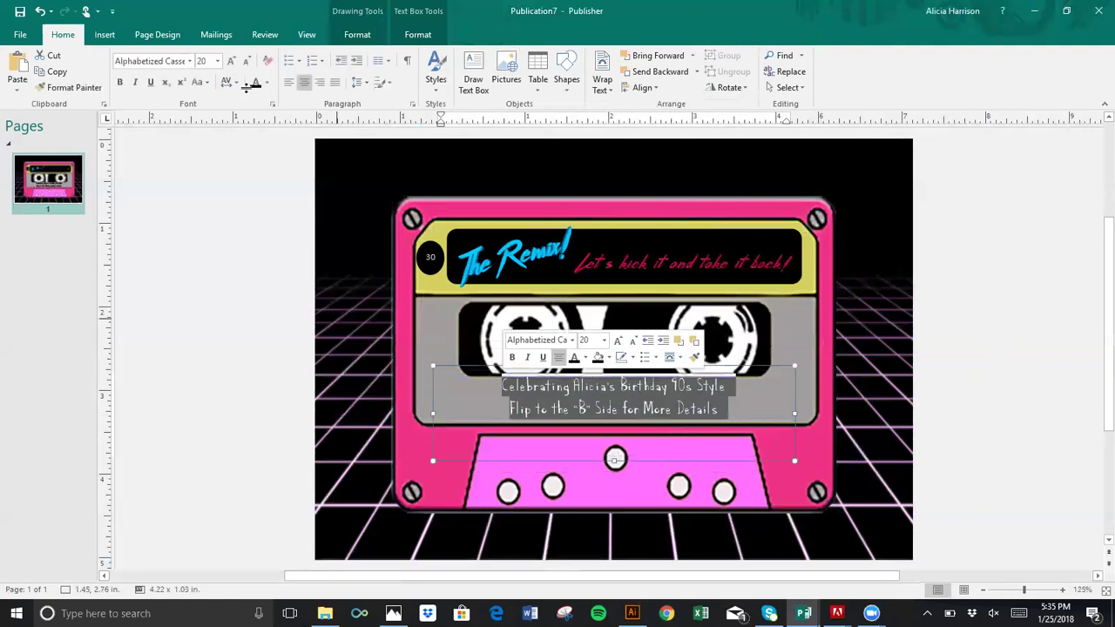
{"action": "left_click", "coordinate": [121, 82]}
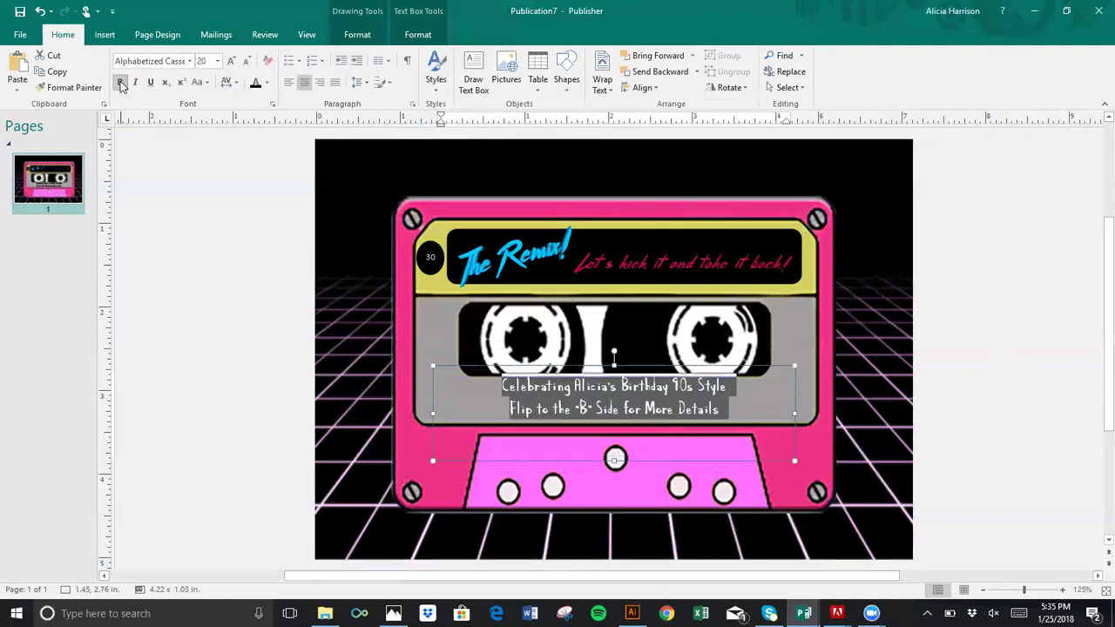
{"action": "left_click", "coordinate": [416, 35]}
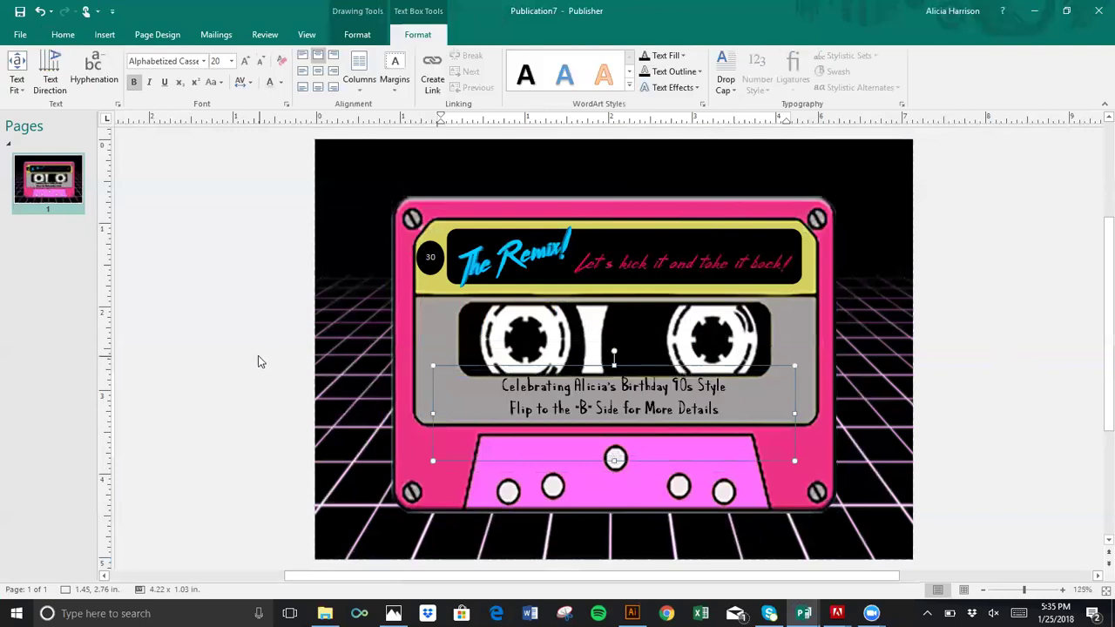
{"action": "left_click", "coordinate": [724, 410]}
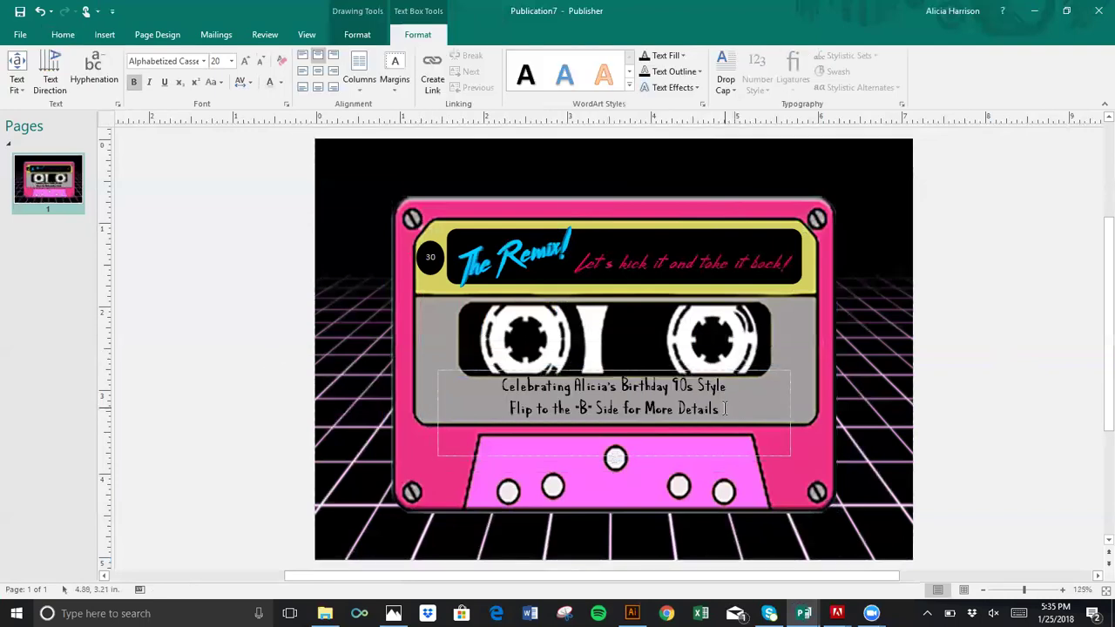
{"action": "left_click", "coordinate": [635, 364]}
{"action": "left_click", "coordinate": [636, 367]}
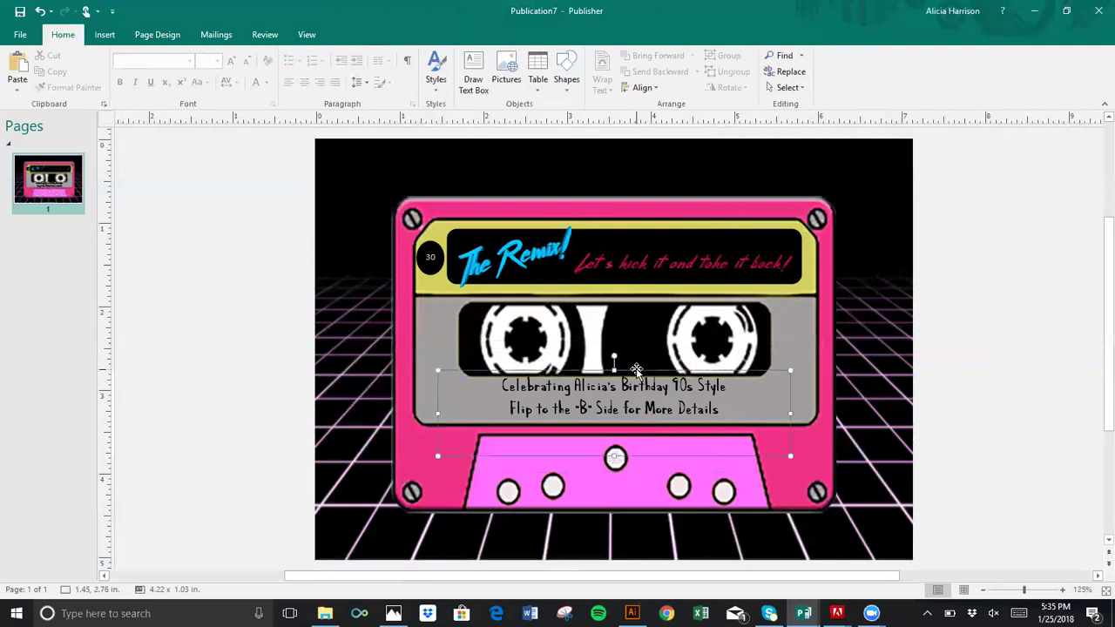
Step: Apply the gray glow variation from the second row of presets to the cassette picture and deselect it
{"action": "left_click", "coordinate": [818, 292]}
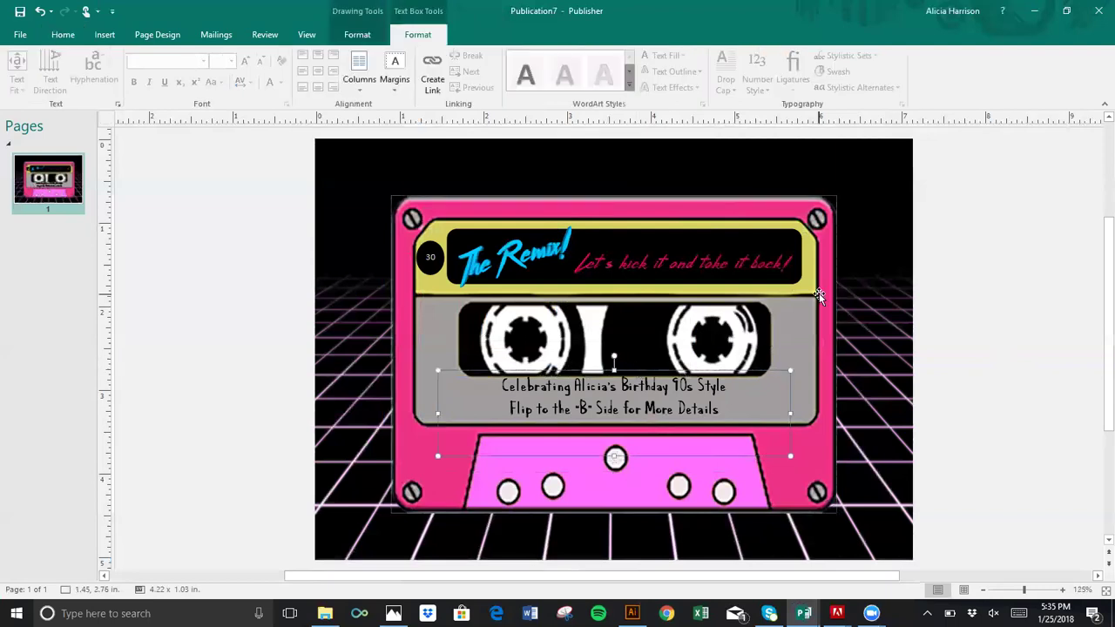
{"action": "left_click", "coordinate": [818, 293]}
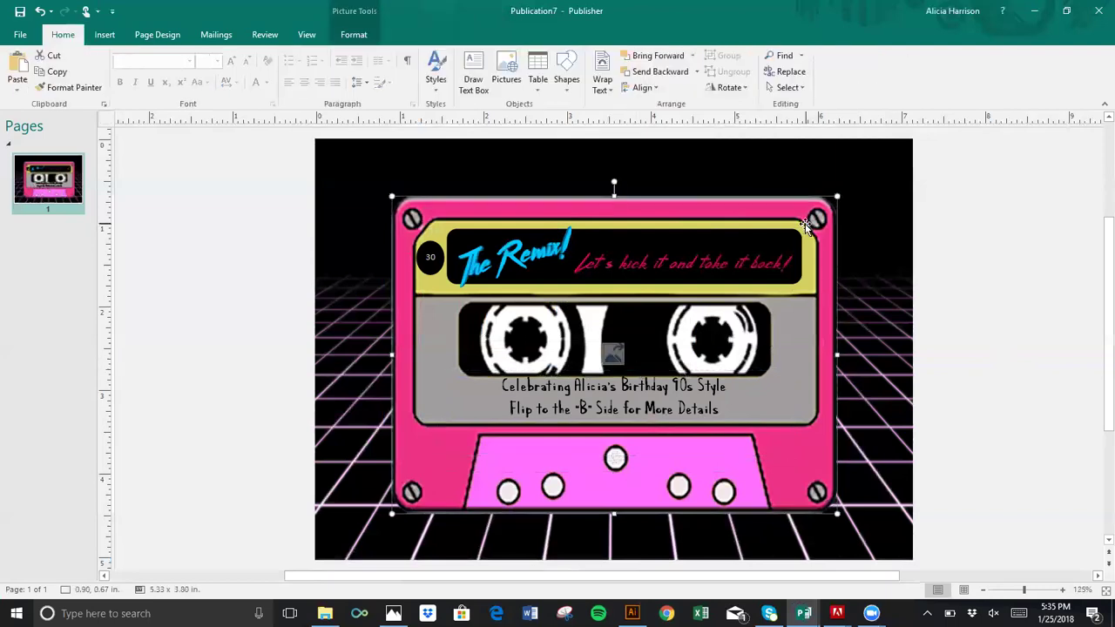
{"action": "left_click", "coordinate": [357, 35]}
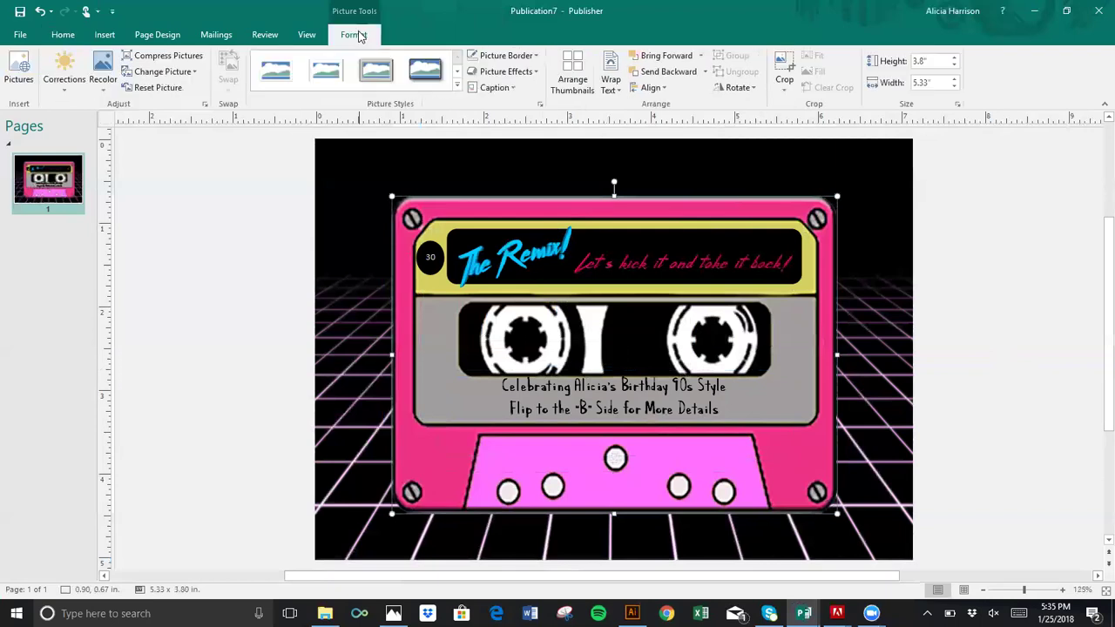
{"action": "left_click", "coordinate": [494, 74]}
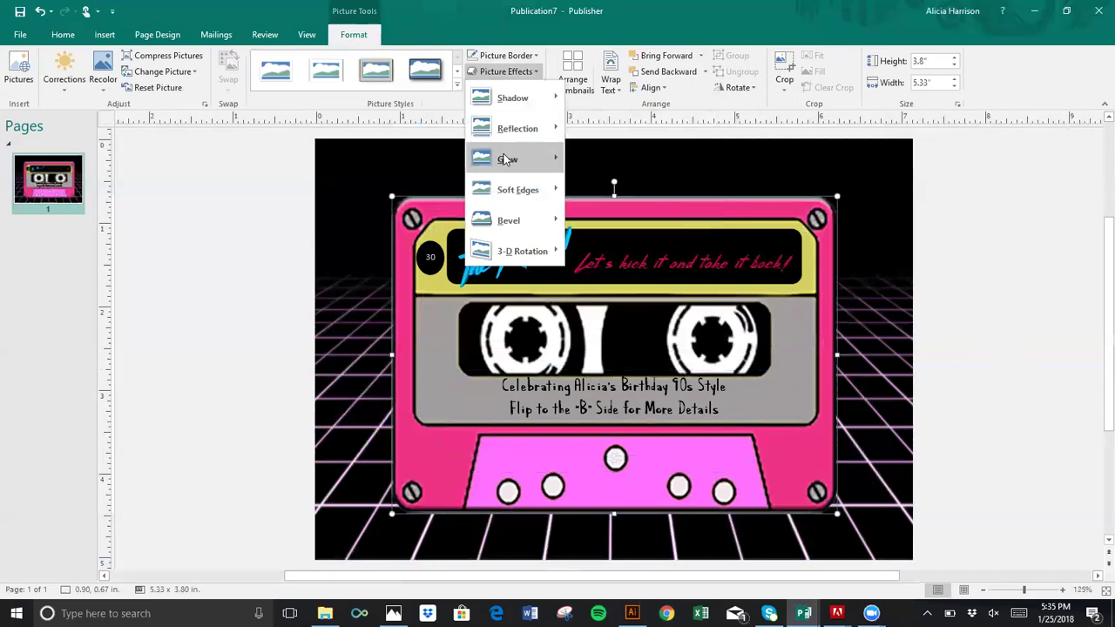
{"action": "mouse_move", "coordinate": [506, 159]}
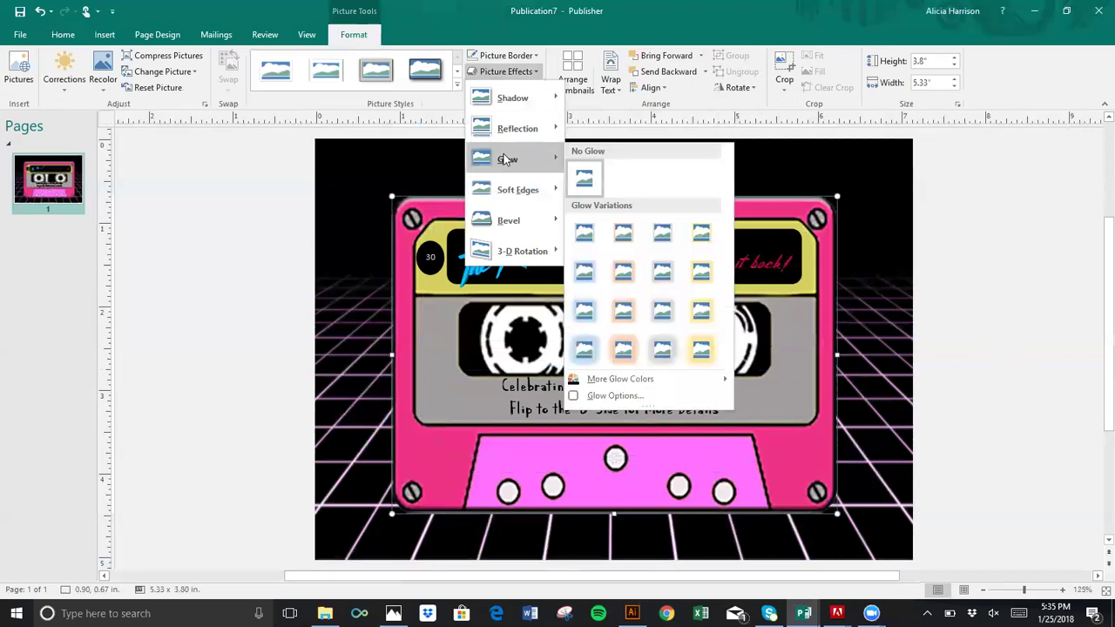
{"action": "left_click", "coordinate": [661, 286]}
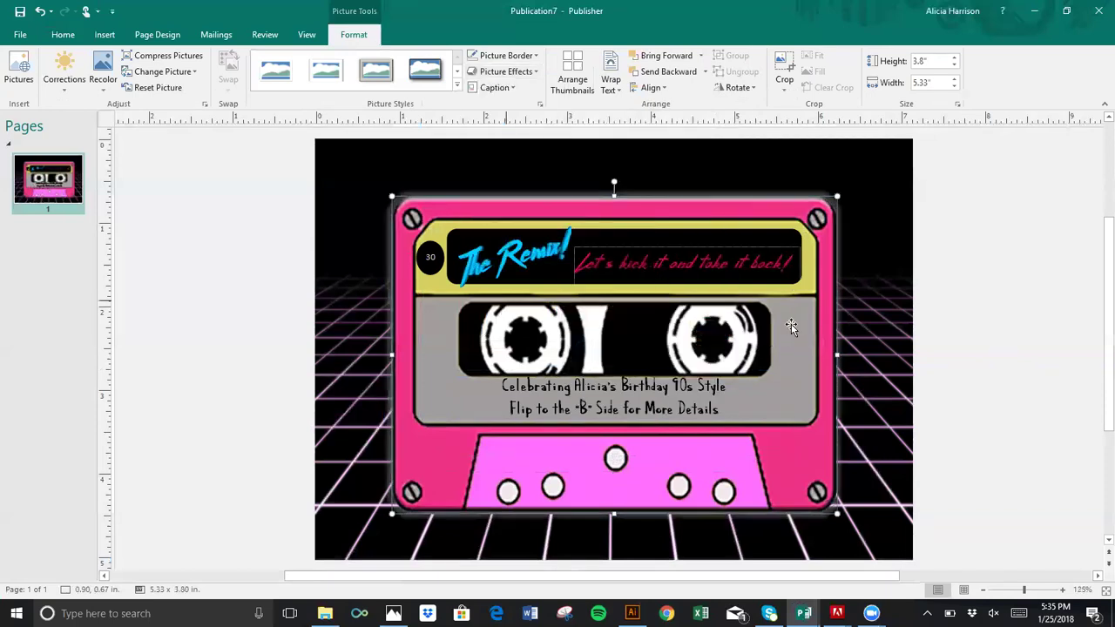
{"action": "left_click", "coordinate": [882, 370]}
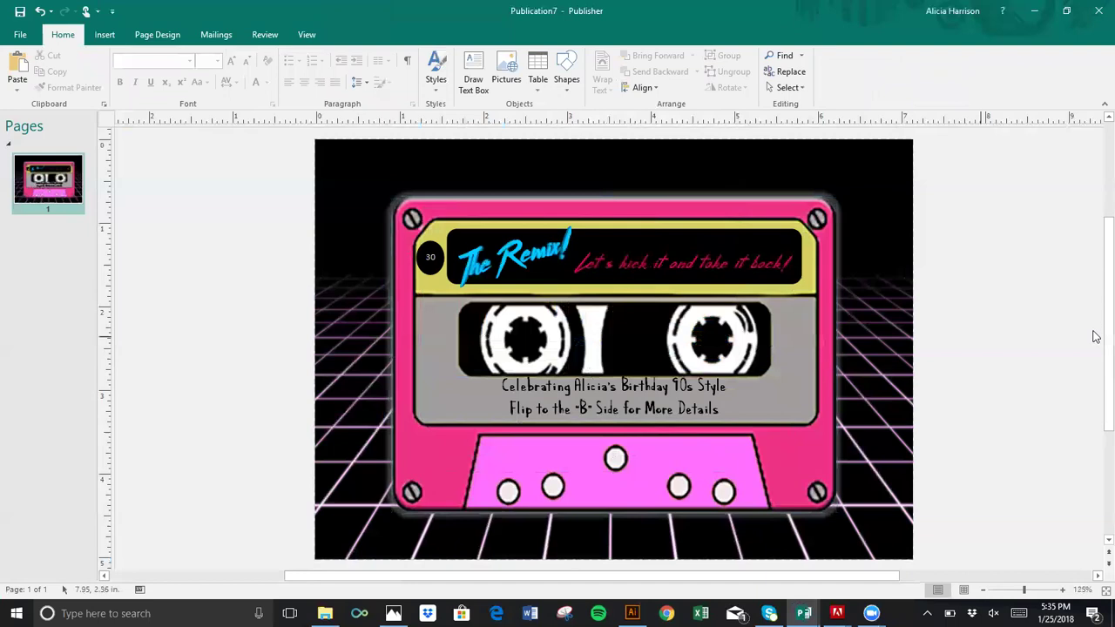
Step: Try to bring the rollerskate picture from the 90s folder onto the invitation, and undo the replacement of the cassette picture
{"action": "scroll", "coordinate": [1095, 348], "scroll_direction": "down", "scroll_amount": 1}
{"action": "left_click", "coordinate": [324, 613]}
{"action": "left_click_drag", "start_coordinate": [266, 425], "coordinate": [810, 457]}
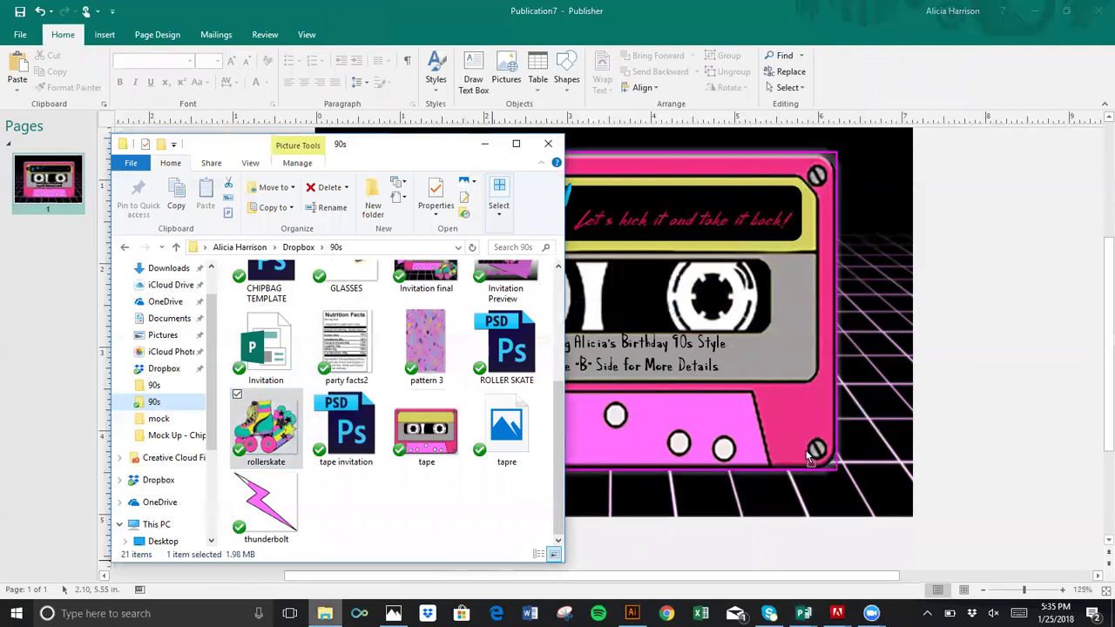
{"action": "left_click", "coordinate": [893, 451]}
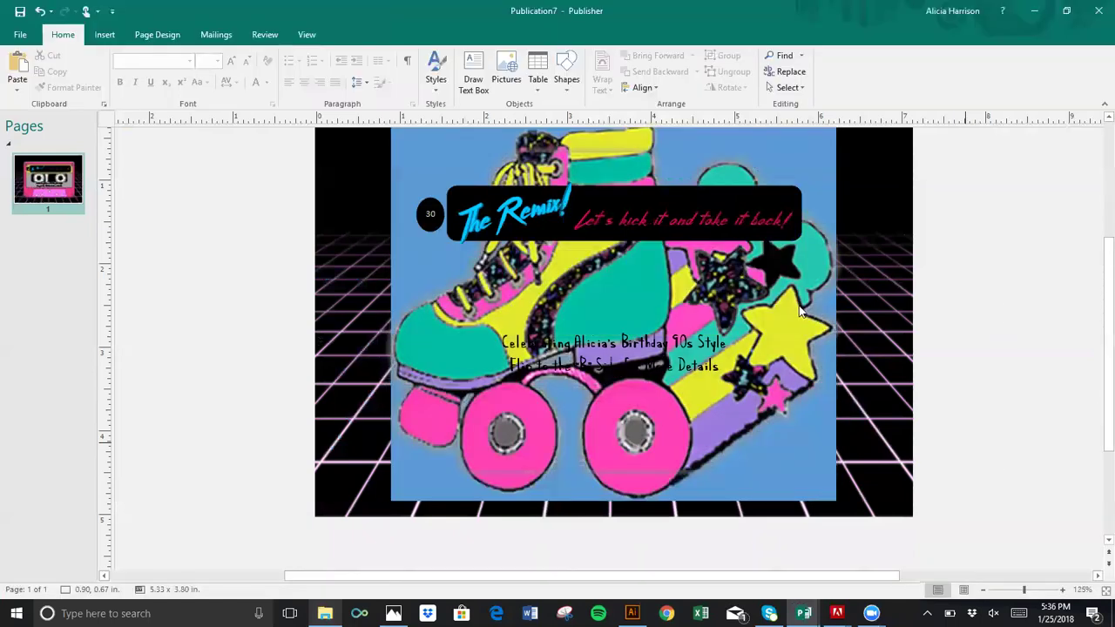
{"action": "key", "text": "Escape"}
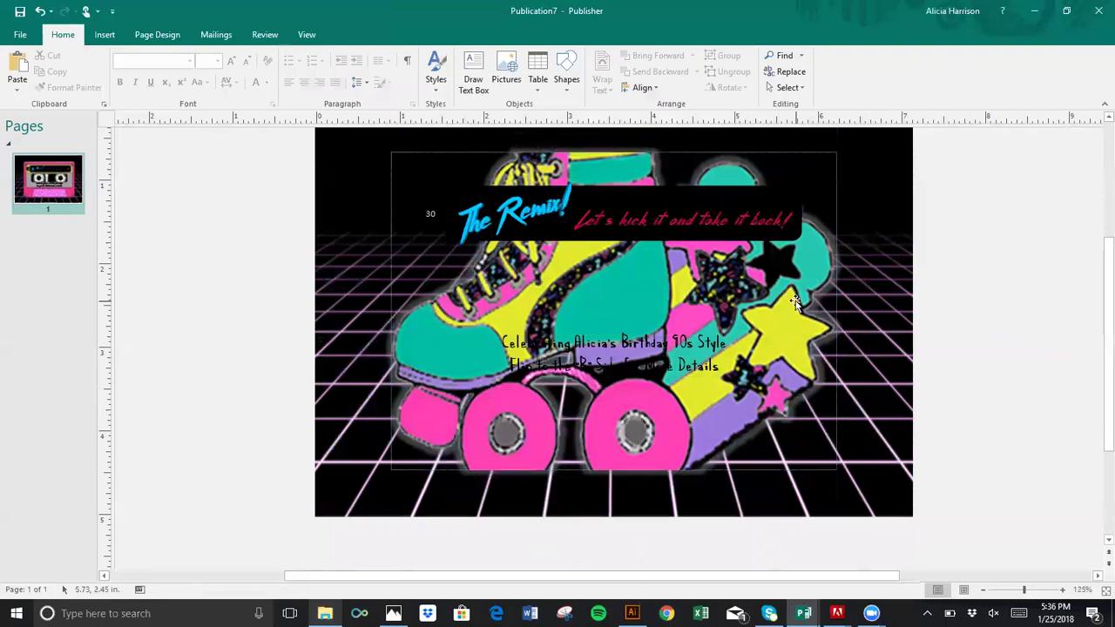
{"action": "left_click", "coordinate": [670, 170]}
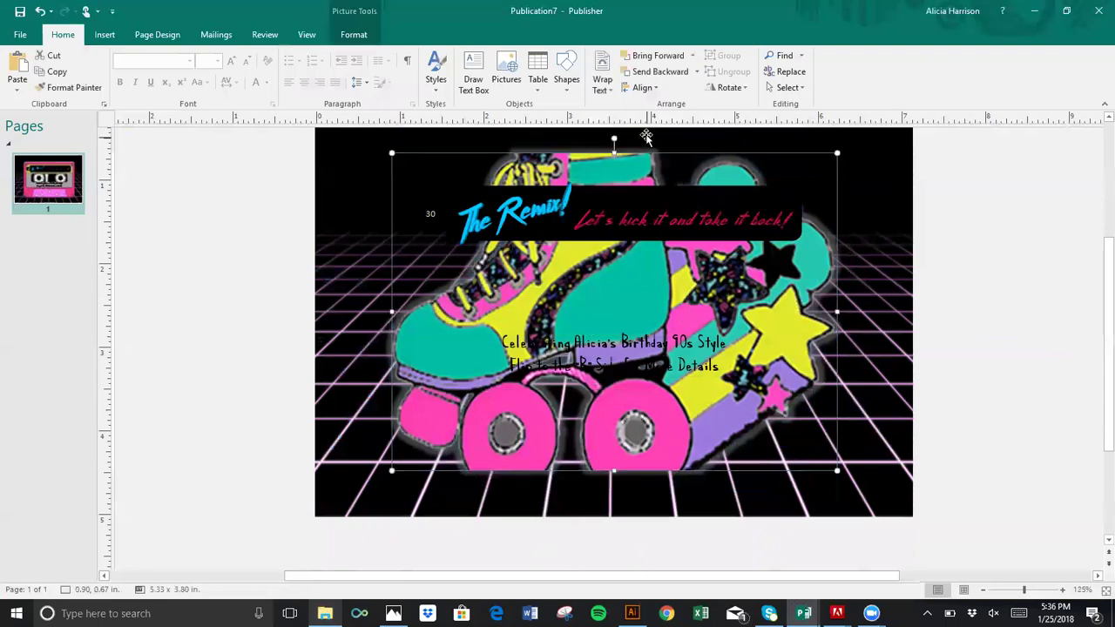
{"action": "left_click", "coordinate": [39, 12]}
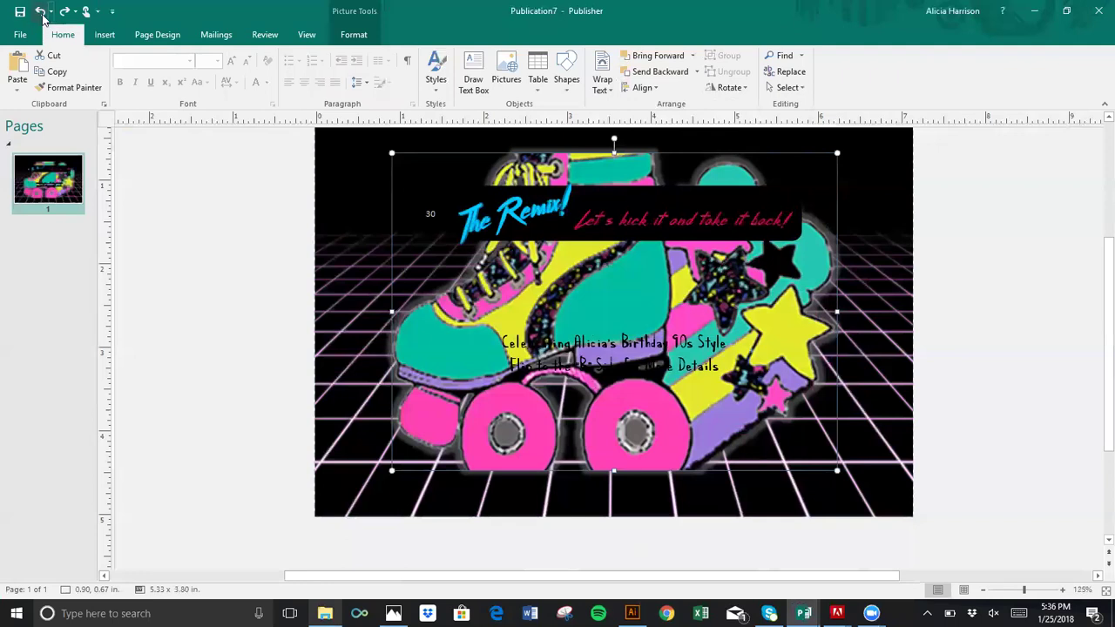
{"action": "key", "text": "ctrl+y"}
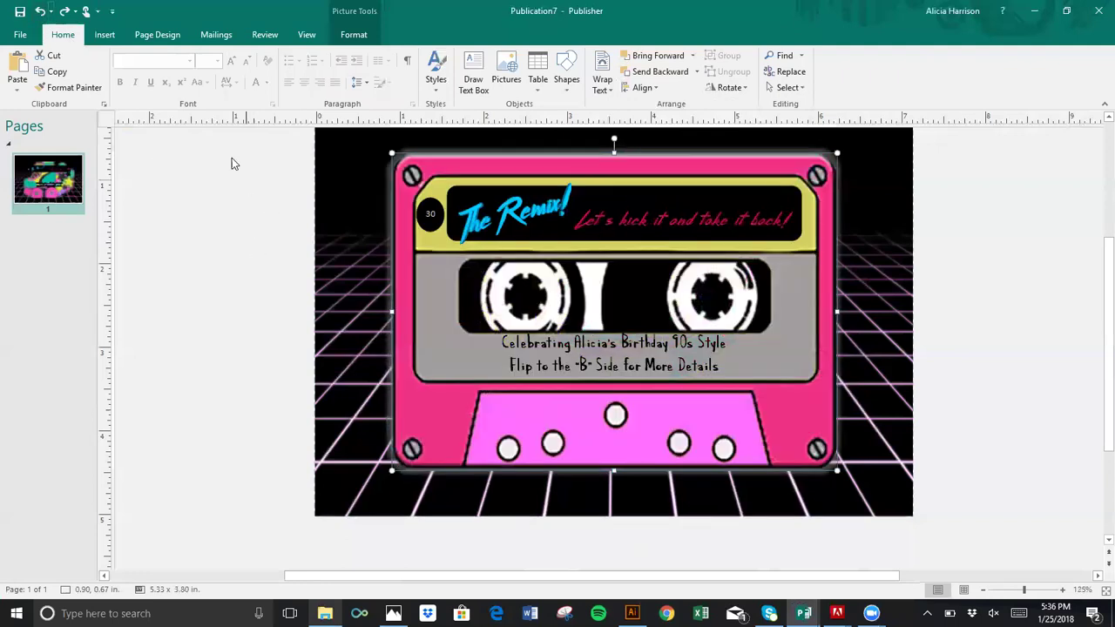
Step: Insert the rollerskate picture from the Dropbox 90s folder into the invitation
{"action": "left_click", "coordinate": [118, 37]}
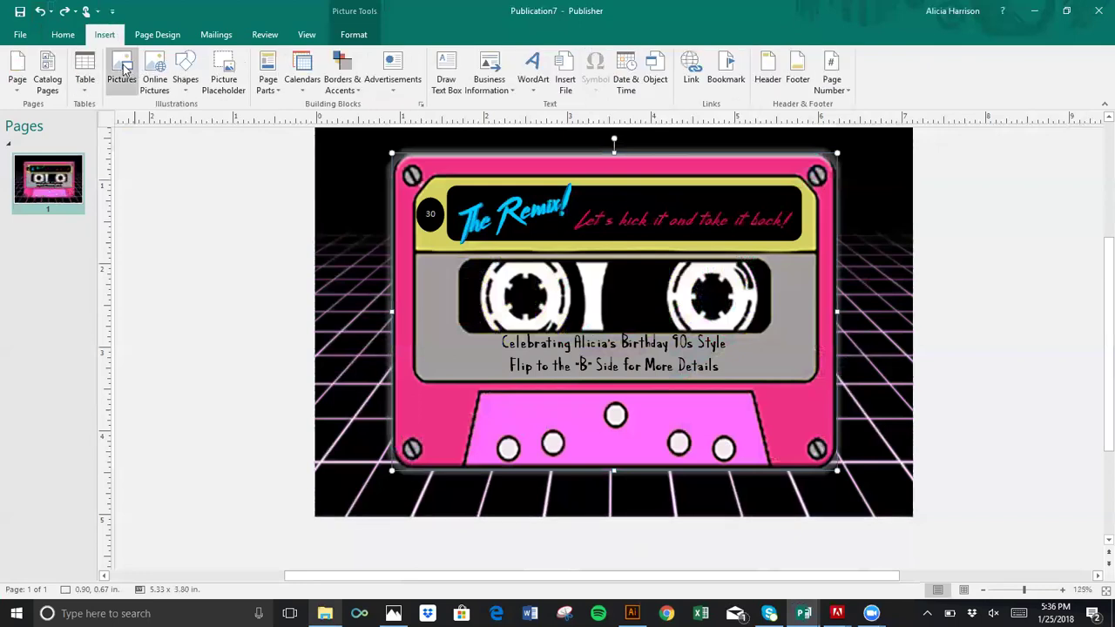
{"action": "left_click", "coordinate": [124, 70]}
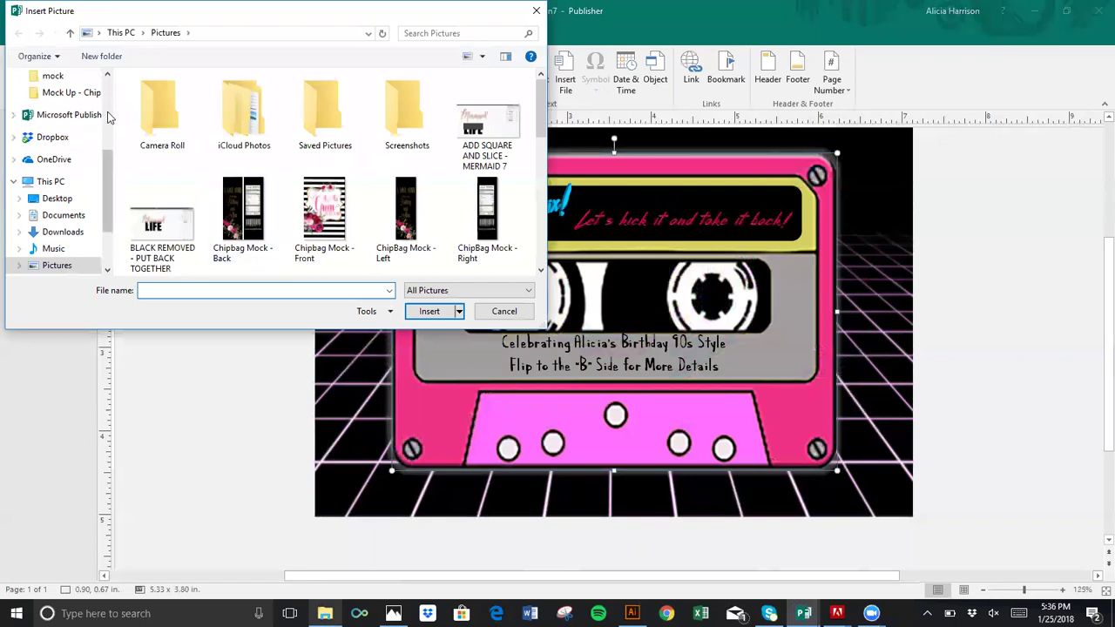
{"action": "scroll", "coordinate": [102, 136], "scroll_direction": "up", "scroll_amount": 4}
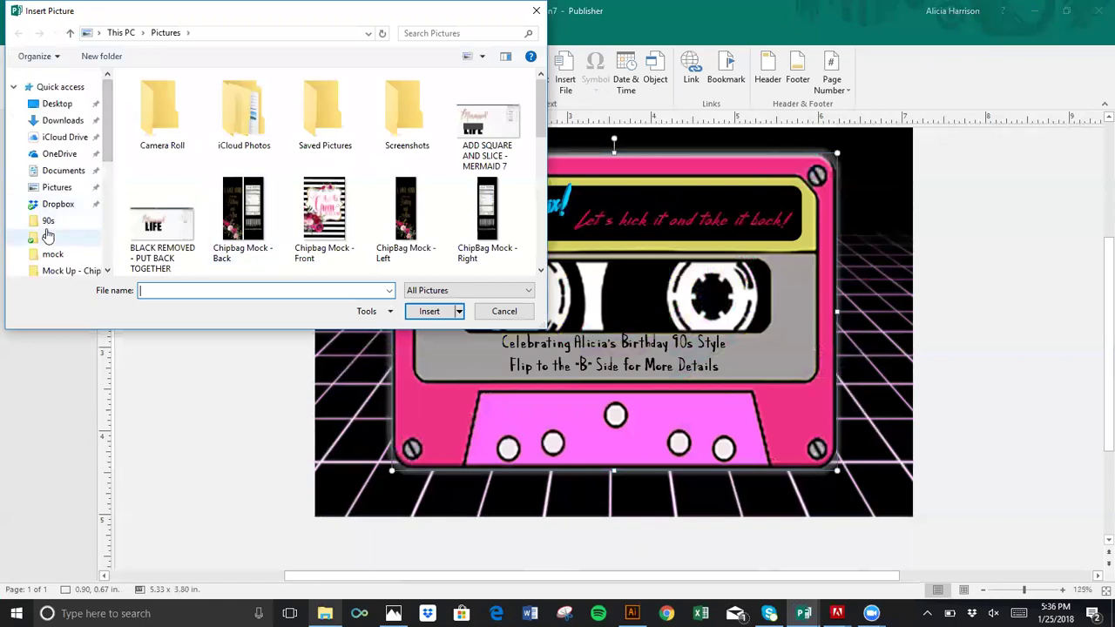
{"action": "left_click", "coordinate": [48, 237]}
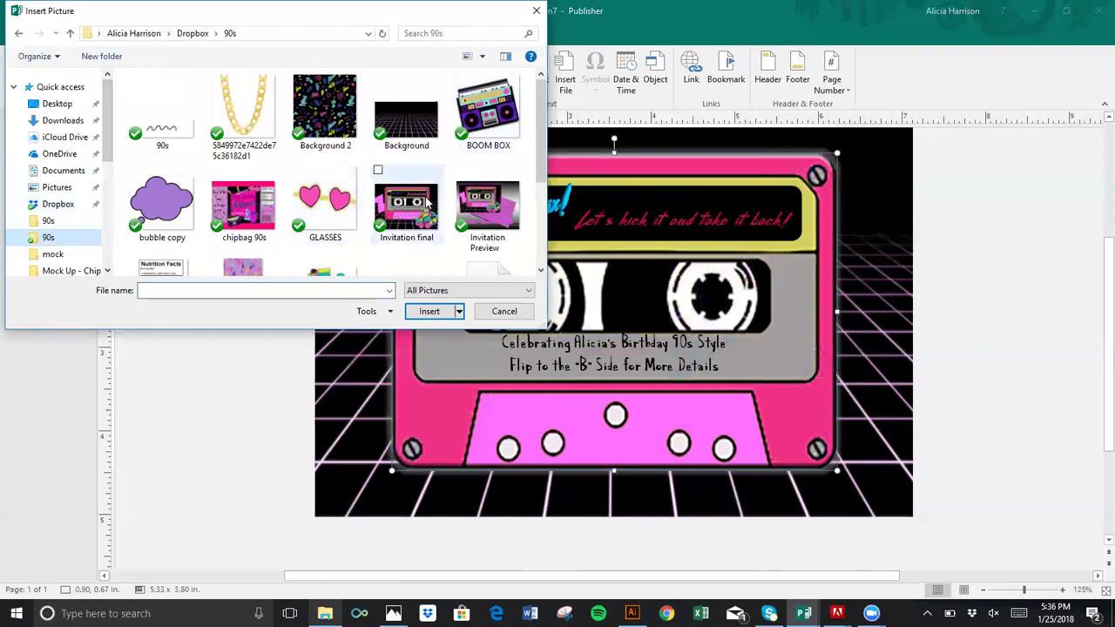
{"action": "scroll", "coordinate": [337, 177], "scroll_direction": "down", "scroll_amount": 3}
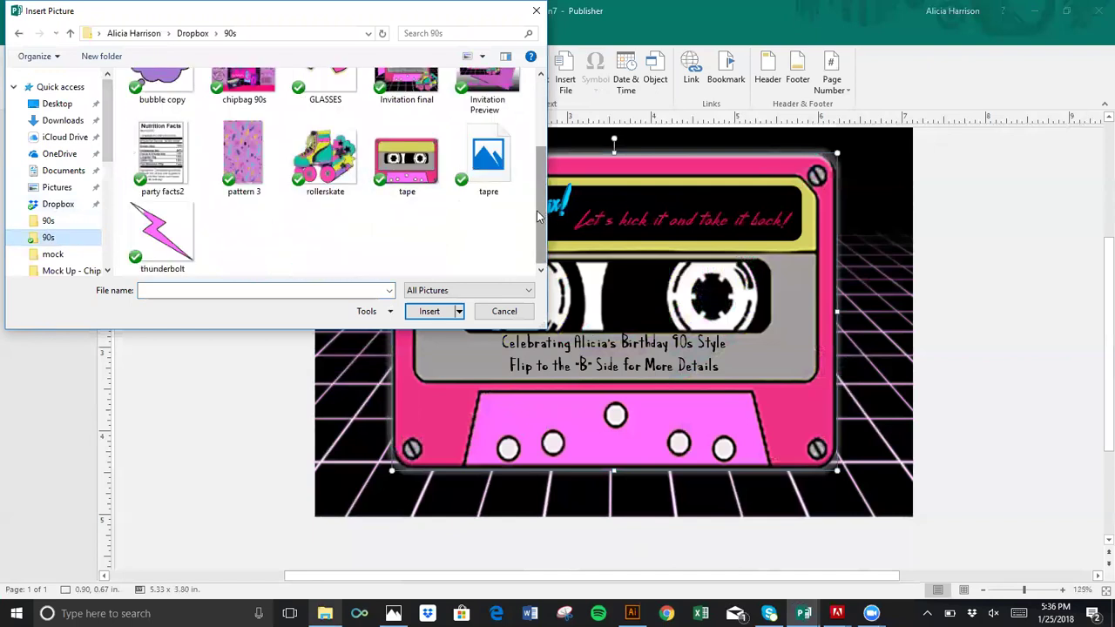
{"action": "double_click", "coordinate": [334, 175]}
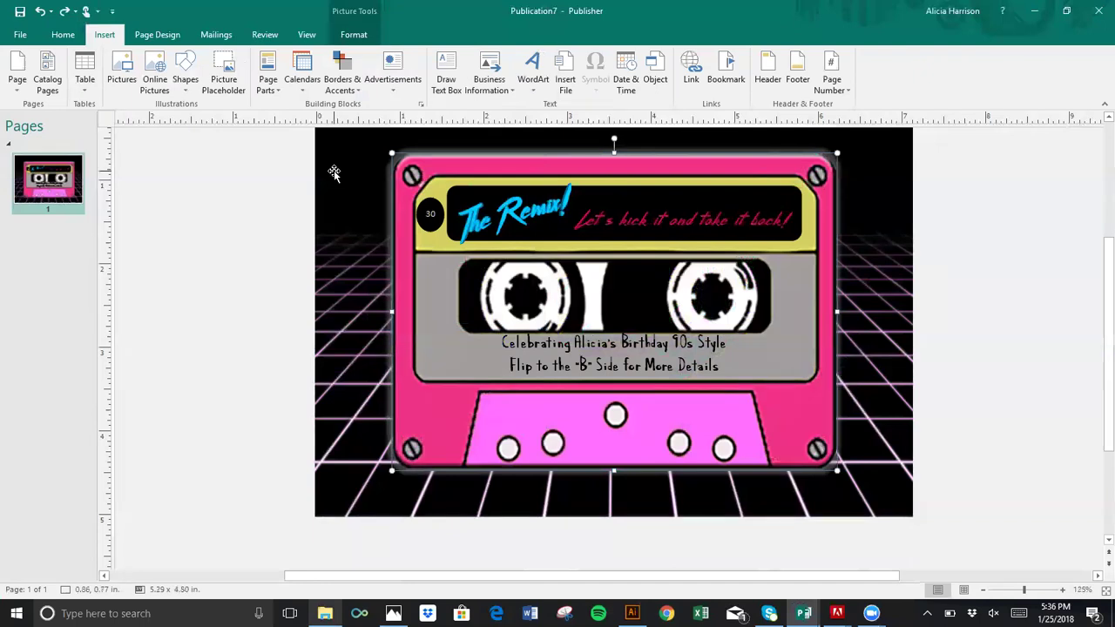
Step: Scale the rollerskate picture down to about 2.23 x 1.90" and place it over the cassette's lower-right corner
{"action": "left_click_drag", "start_coordinate": [832, 538], "coordinate": [605, 404]}
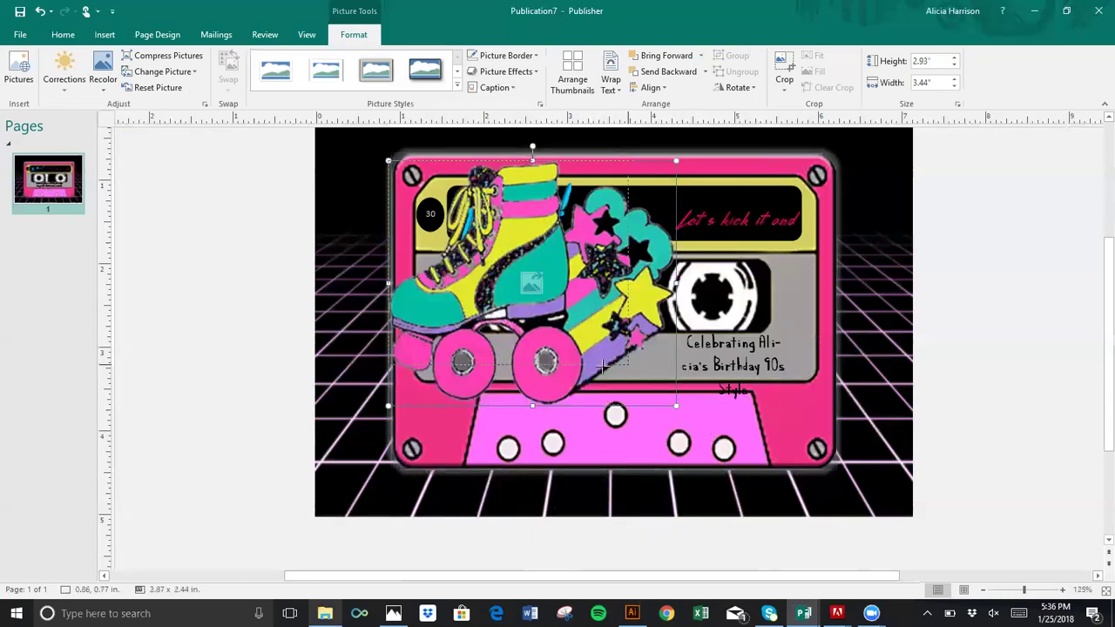
{"action": "left_click_drag", "start_coordinate": [500, 283], "coordinate": [779, 426]}
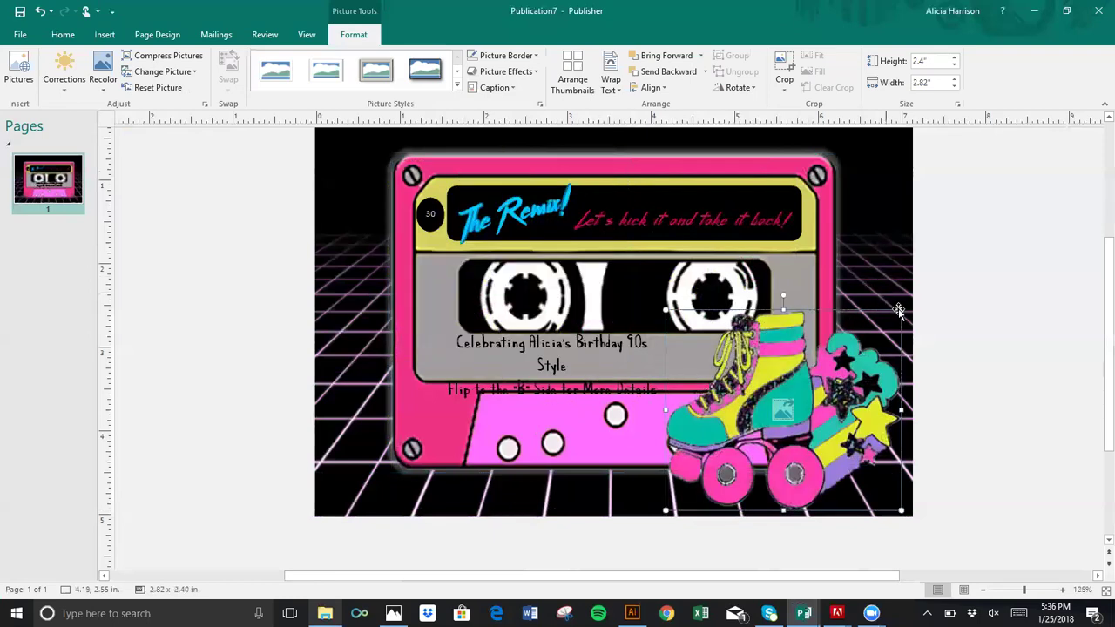
{"action": "left_click_drag", "start_coordinate": [869, 373], "coordinate": [830, 416]}
Step: Move the two-line text box to about 1.74" from the page's left edge and park the skate partly off the page's lower-right corner
{"action": "left_click", "coordinate": [619, 342]}
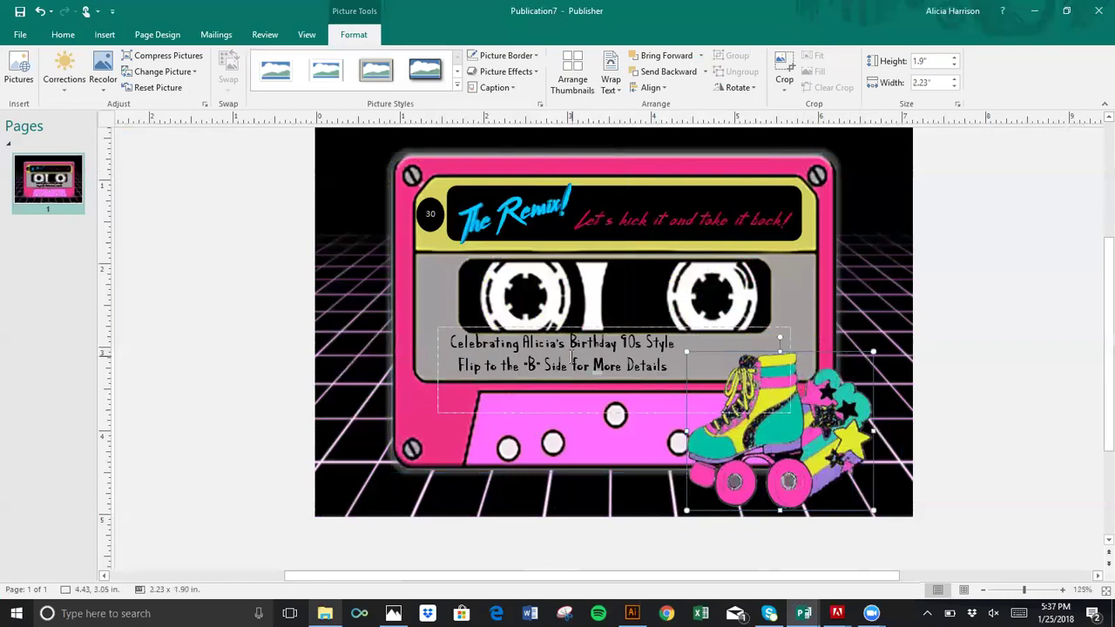
{"action": "left_click", "coordinate": [647, 324]}
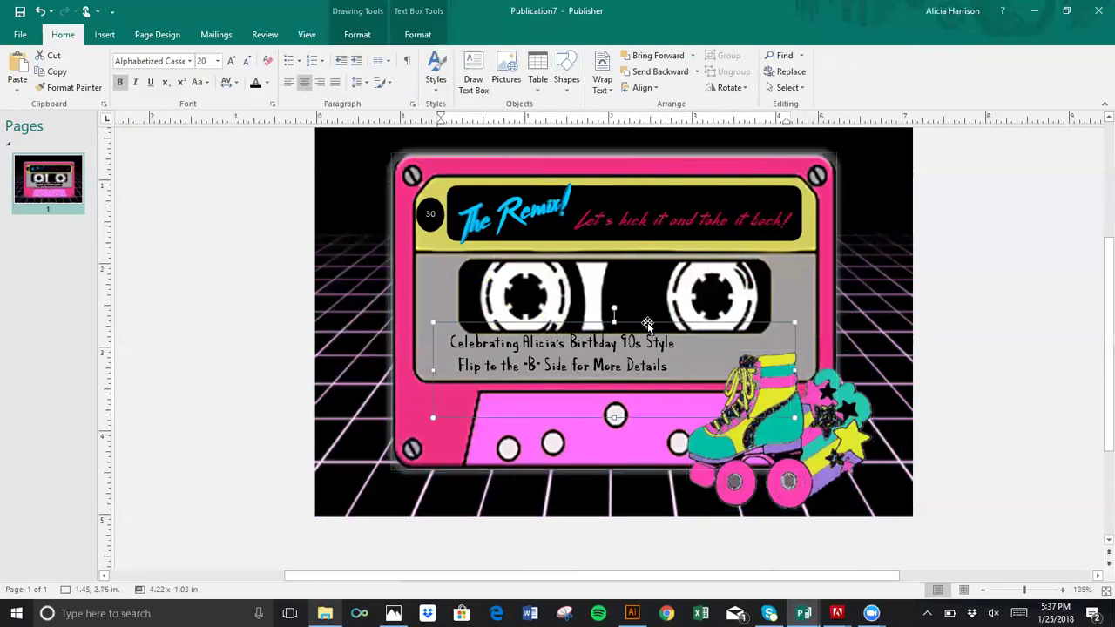
{"action": "left_click_drag", "start_coordinate": [647, 324], "coordinate": [669, 330]}
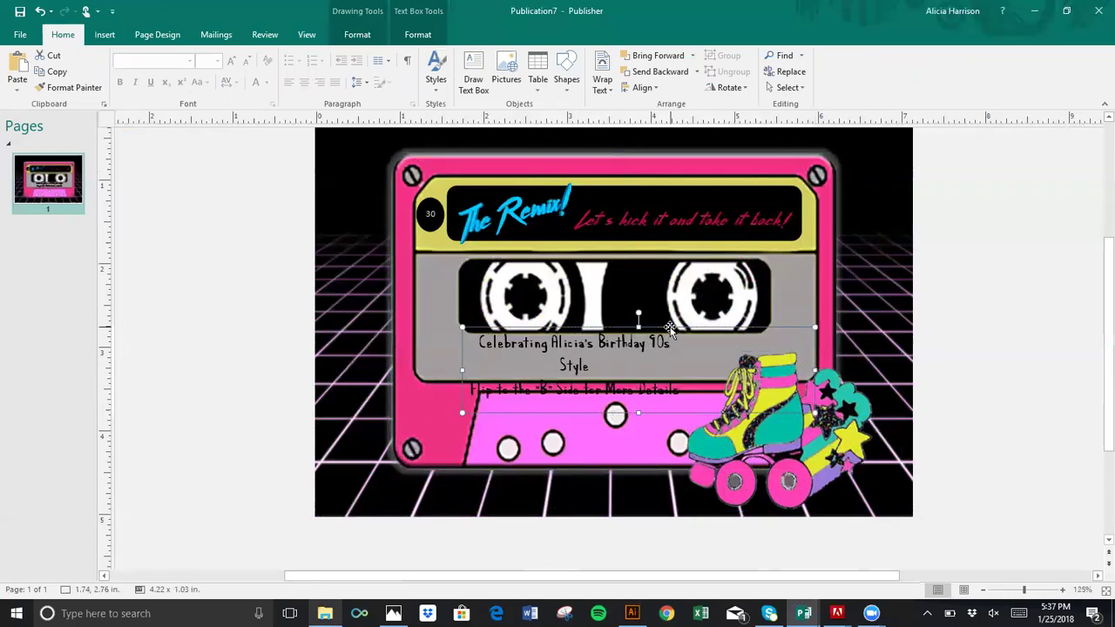
{"action": "left_click", "coordinate": [774, 447]}
{"action": "left_click_drag", "start_coordinate": [772, 445], "coordinate": [897, 483]}
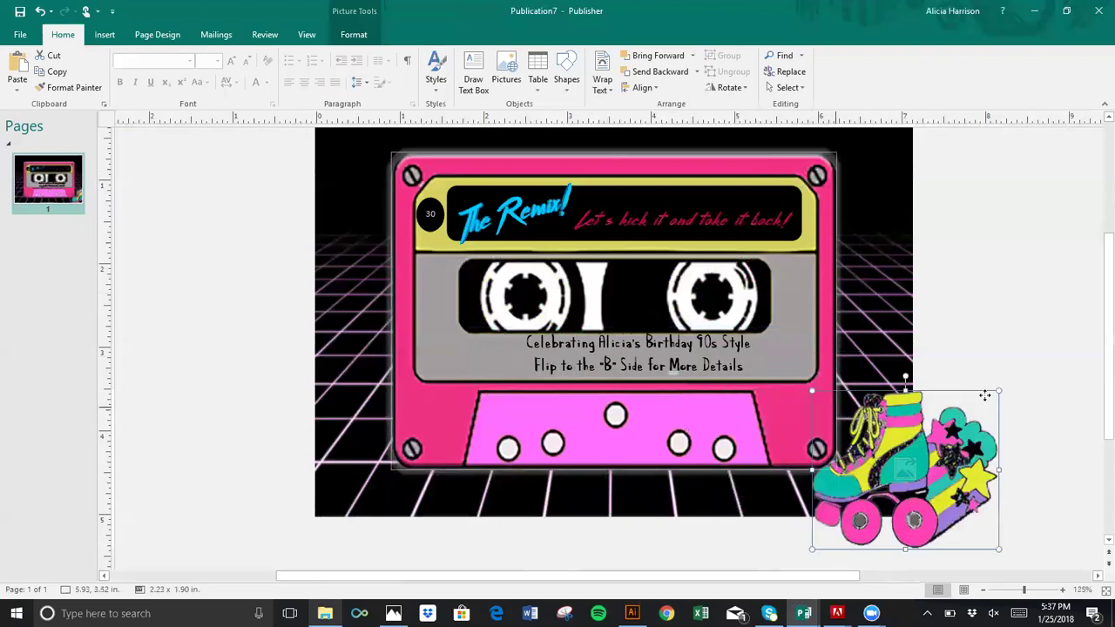
Step: Group the cassette picture with the black label shape, "The Remix!" WordArt, the pink tagline and the two-line text box
{"action": "left_click", "coordinate": [765, 236]}
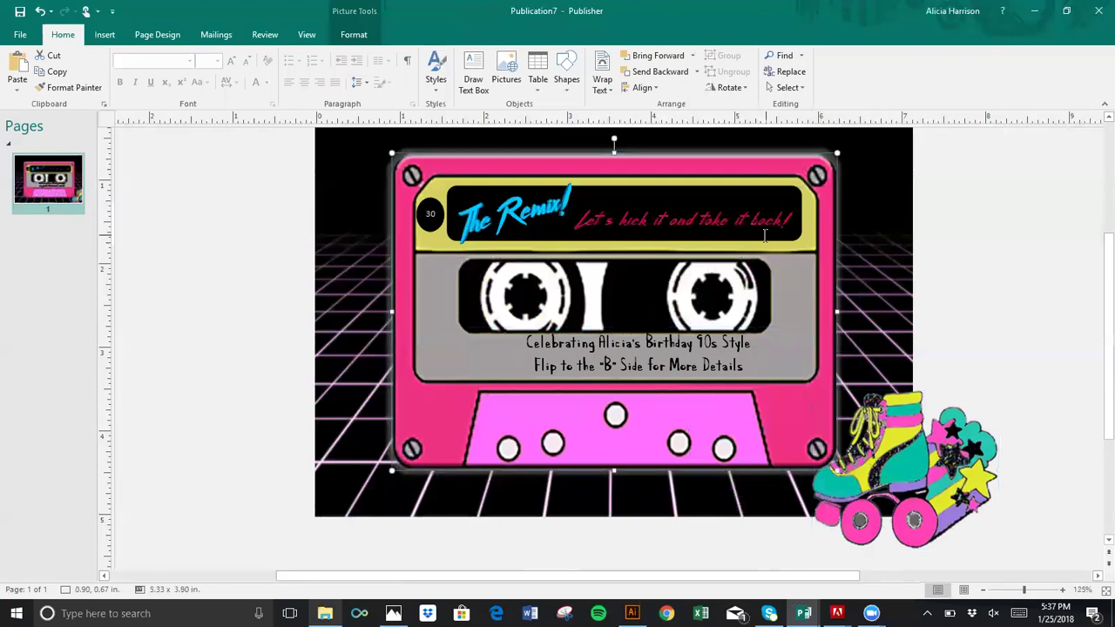
{"action": "left_click", "coordinate": [697, 330], "text": "shift"}
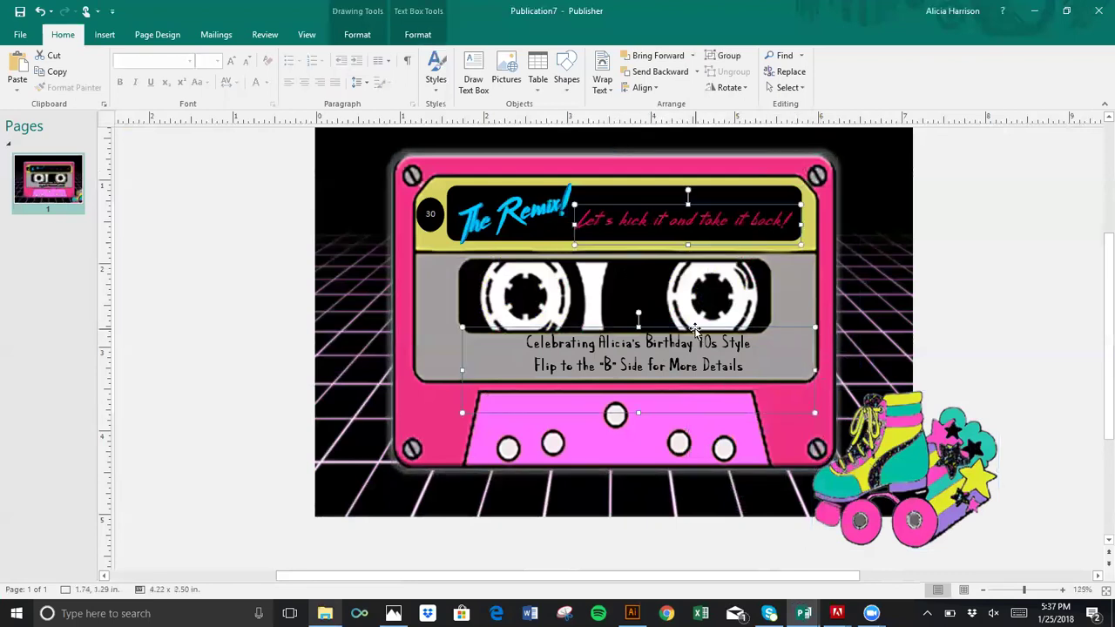
{"action": "left_click", "coordinate": [527, 212]}
{"action": "left_click", "coordinate": [527, 211]}
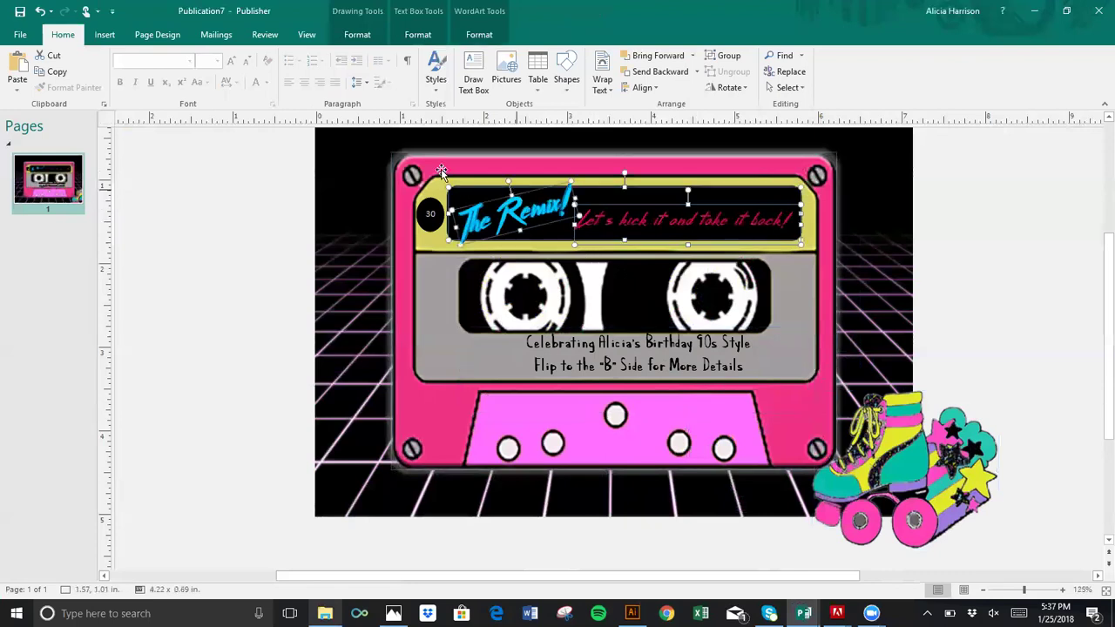
{"action": "left_click", "coordinate": [438, 170], "text": "shift"}
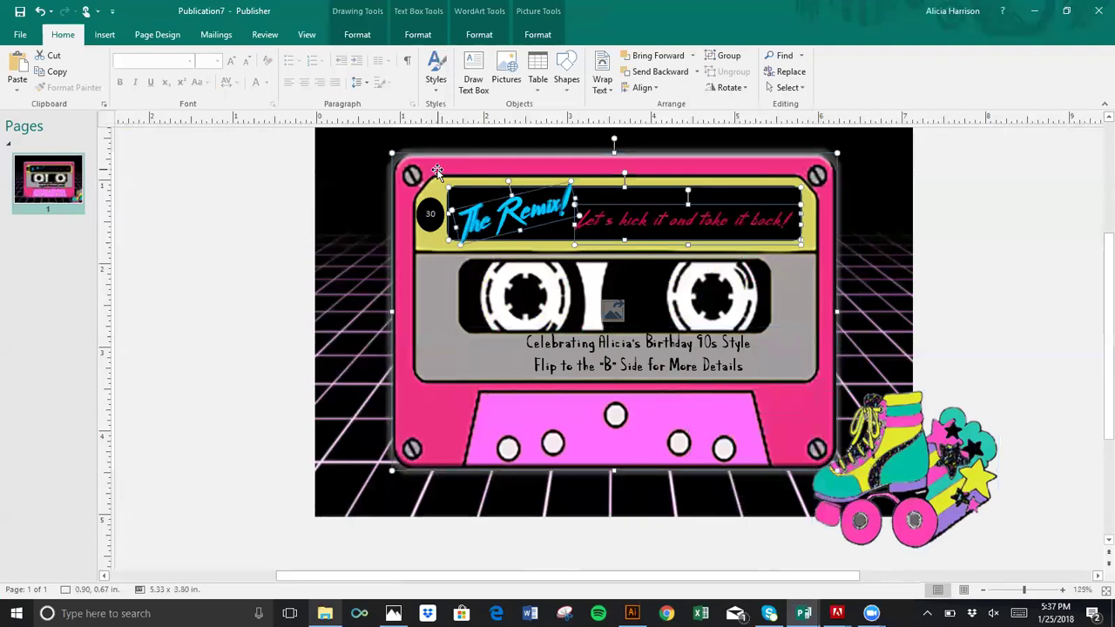
{"action": "left_click", "coordinate": [597, 353], "text": "shift"}
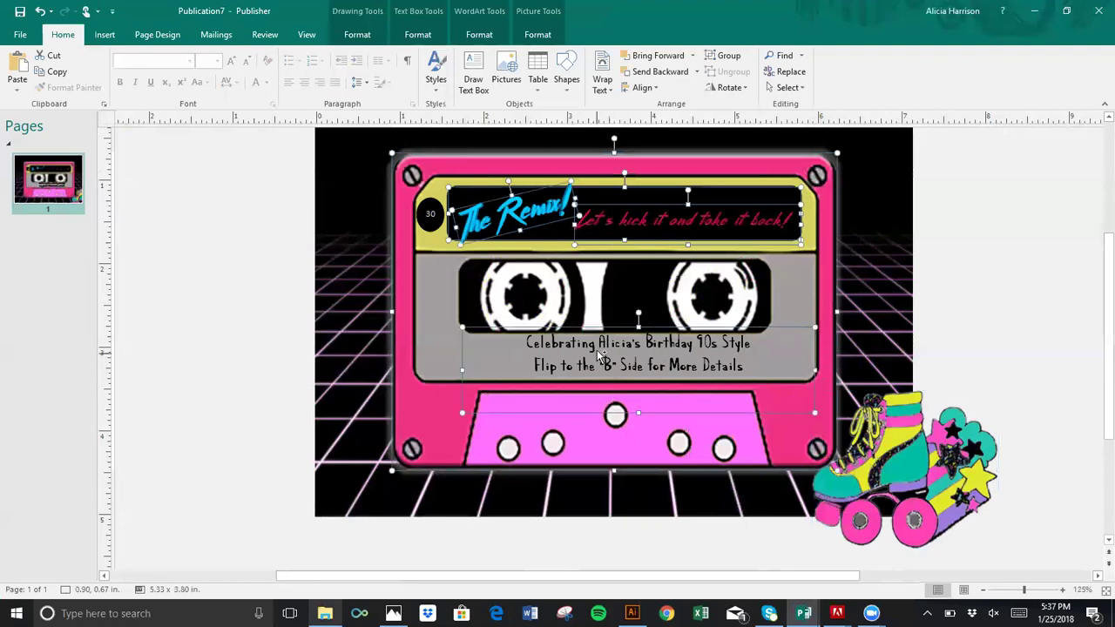
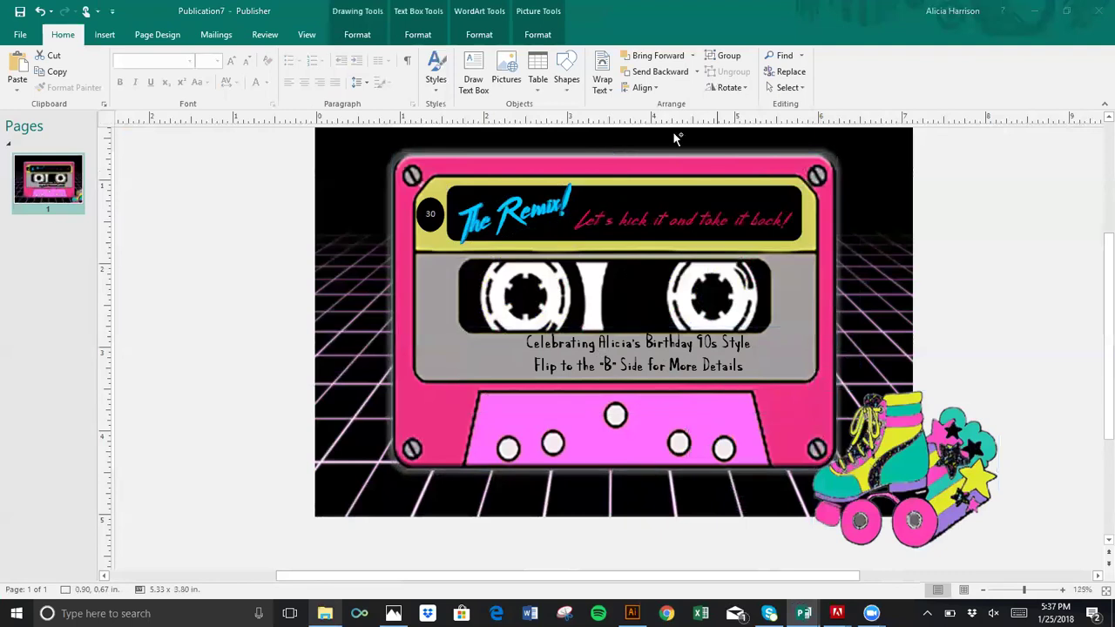
{"action": "left_click", "coordinate": [562, 172]}
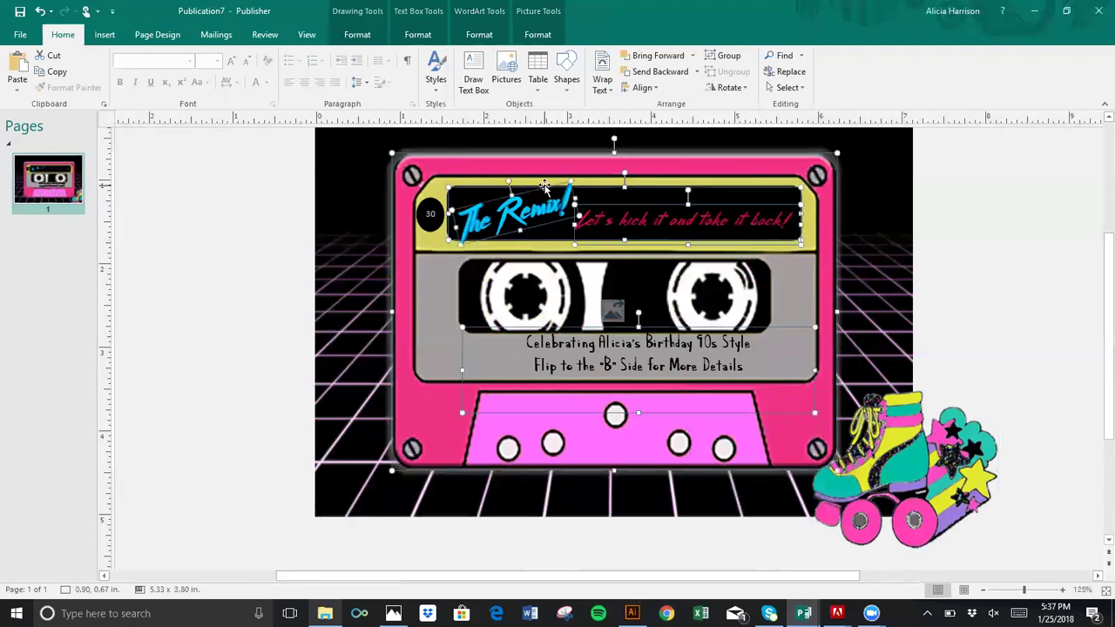
{"action": "right_click", "coordinate": [544, 185]}
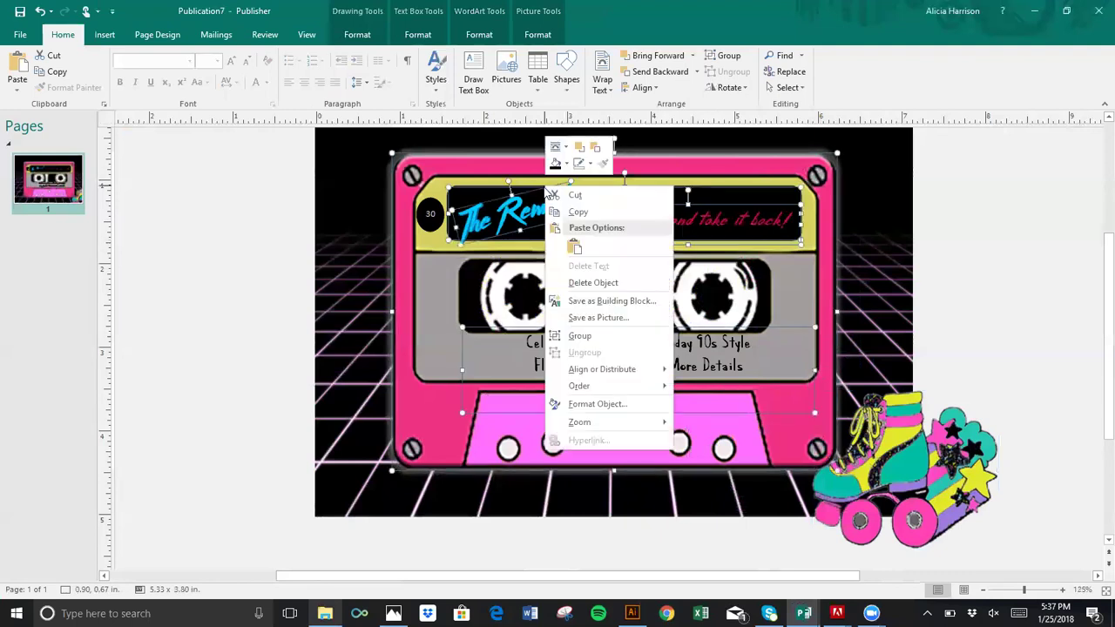
{"action": "left_click", "coordinate": [579, 336]}
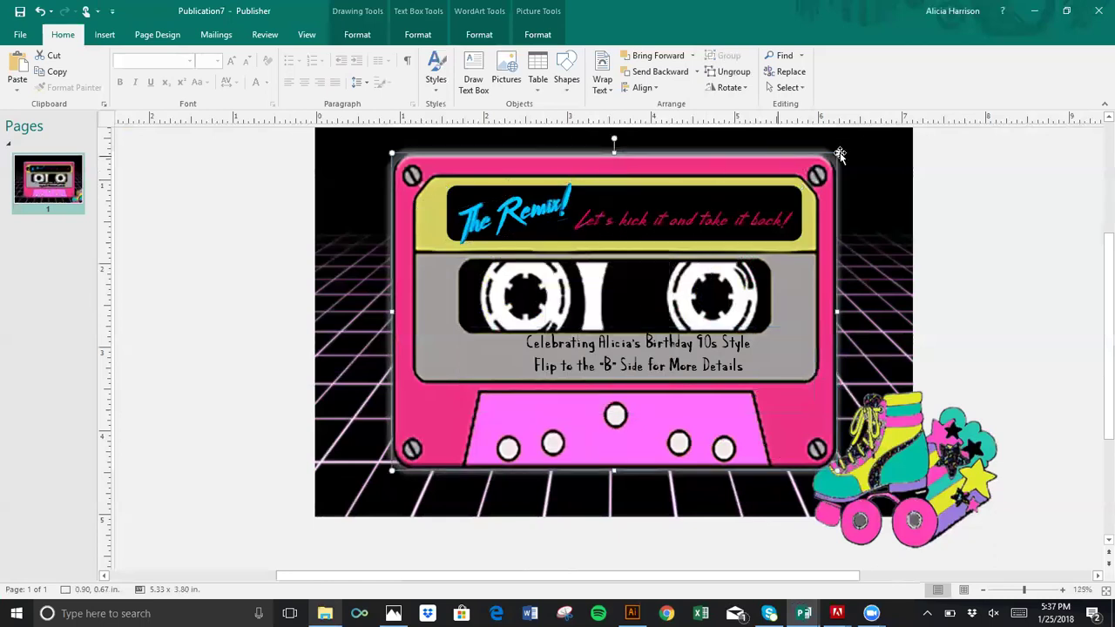
Step: Shrink the cassette group to about 5.14 x 3.67" and move it up to about 0.41" from the page's upper edge
{"action": "scroll", "coordinate": [1096, 296], "scroll_direction": "up", "scroll_amount": 2}
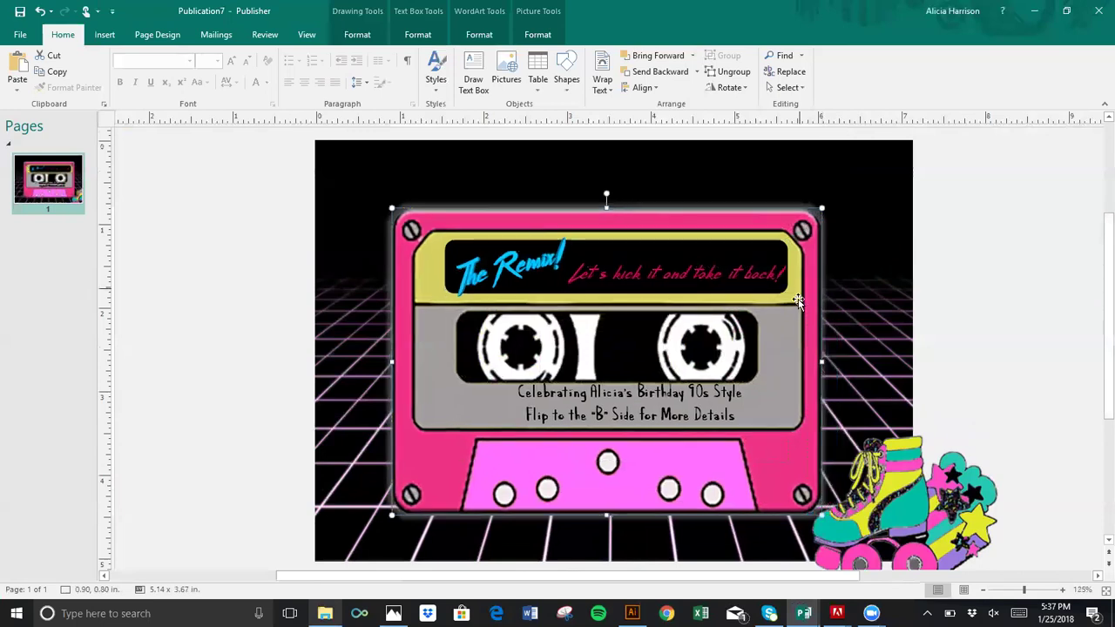
{"action": "left_click_drag", "start_coordinate": [806, 277], "coordinate": [808, 261]}
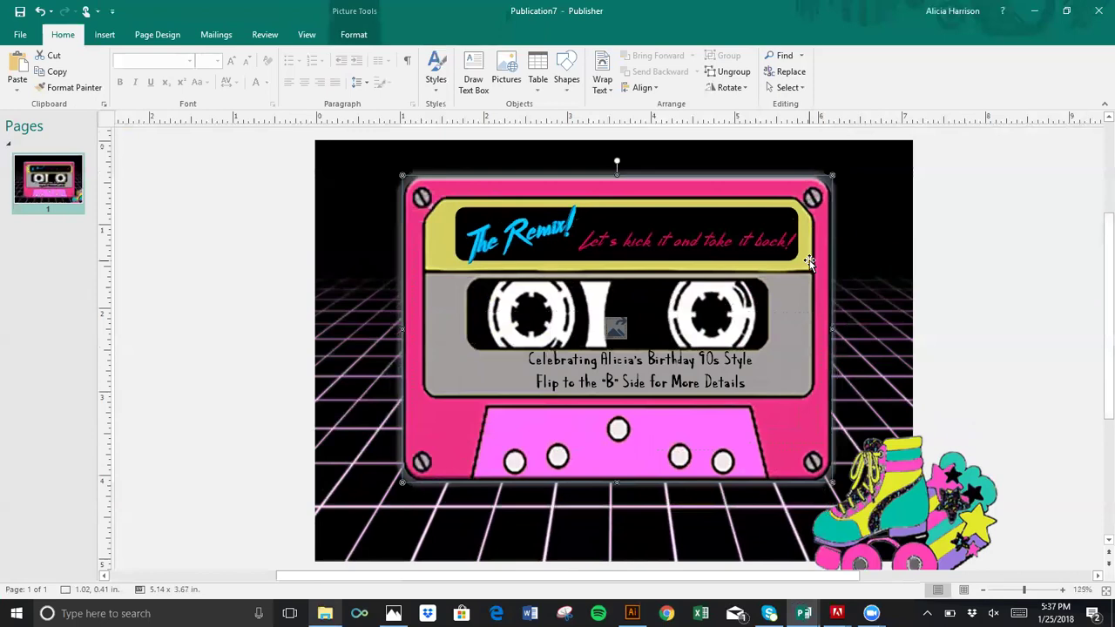
Step: Align the centers of the cassette group and the grid background picture horizontally, then deselect them
{"action": "left_click", "coordinate": [852, 282], "text": "shift"}
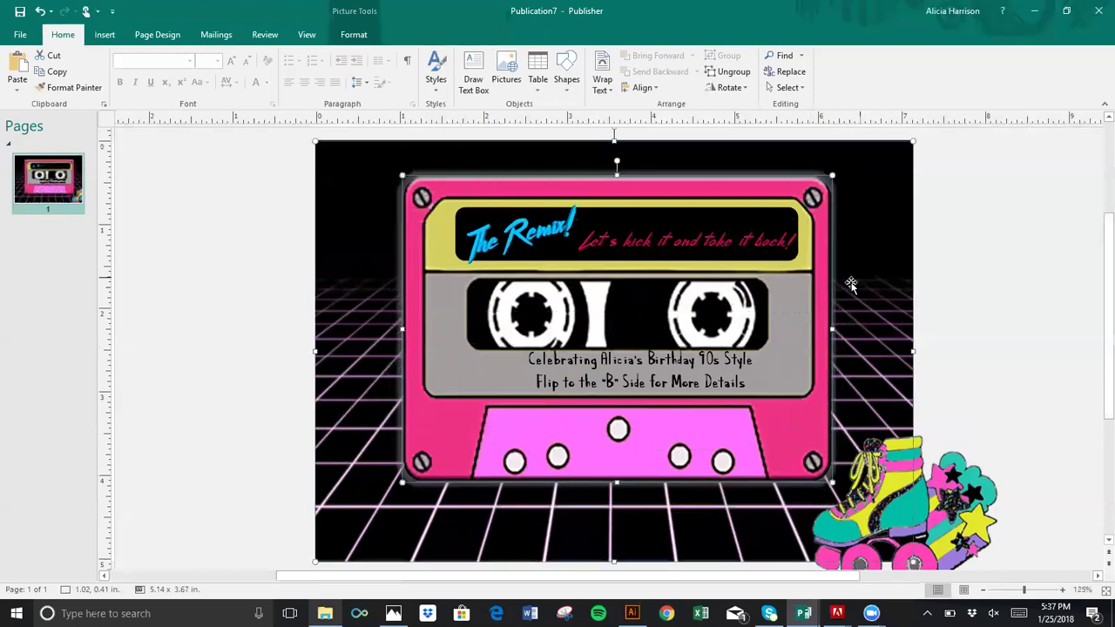
{"action": "left_click", "coordinate": [642, 87]}
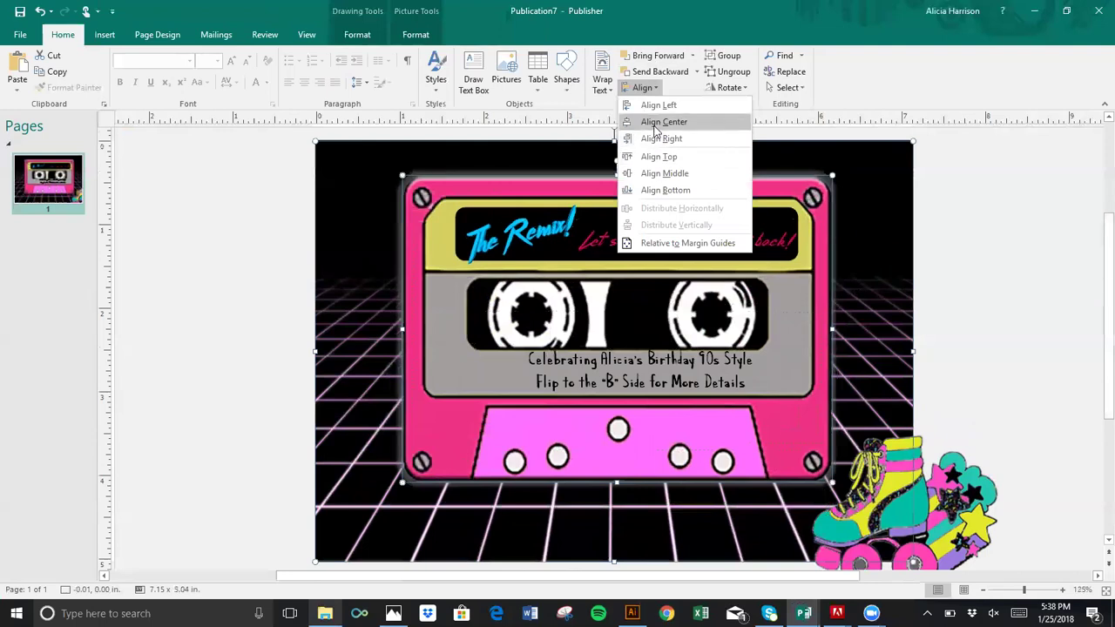
{"action": "left_click", "coordinate": [655, 128]}
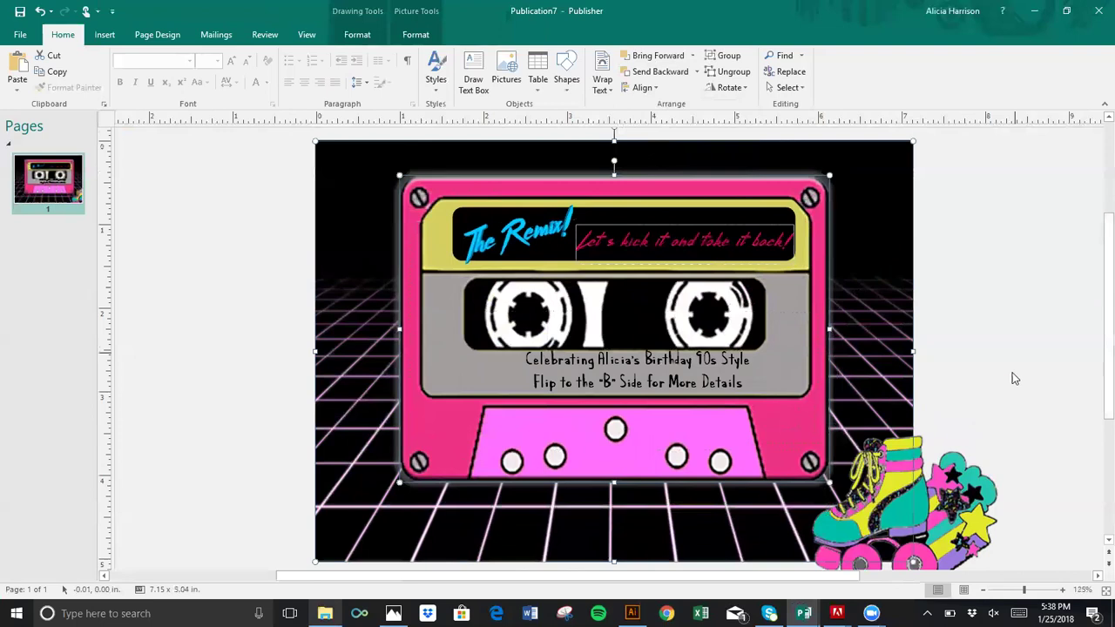
{"action": "left_click", "coordinate": [986, 390]}
Step: Move the rollerskate onto the page over the cassette's lower-right corner, at about 4.67, 3.09", and deselect it
{"action": "left_click", "coordinate": [956, 476]}
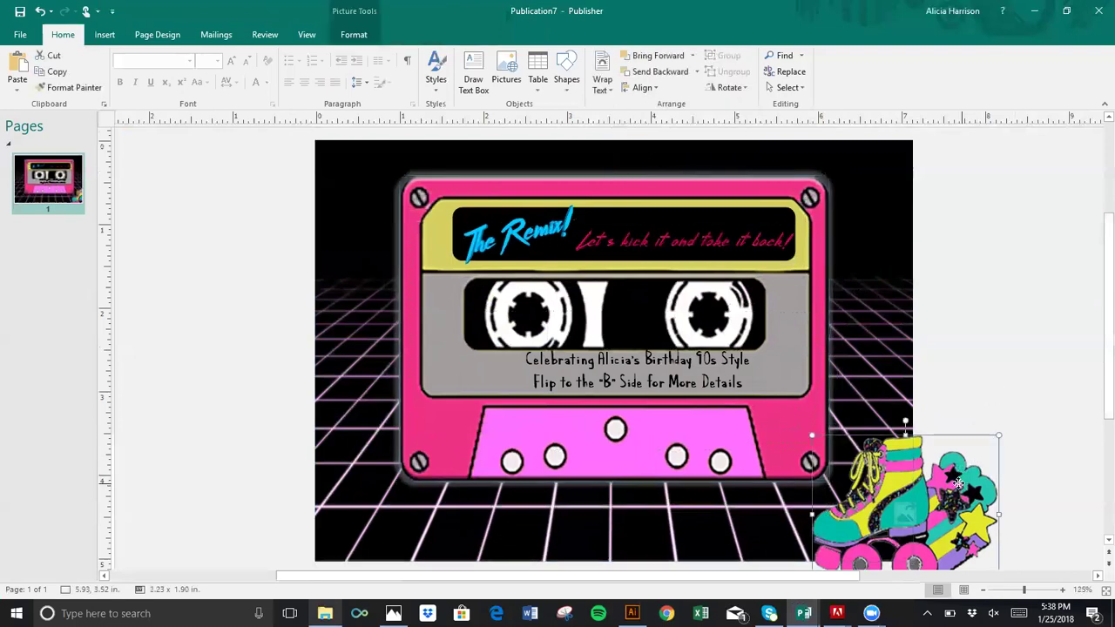
{"action": "left_click_drag", "start_coordinate": [925, 449], "coordinate": [847, 462]}
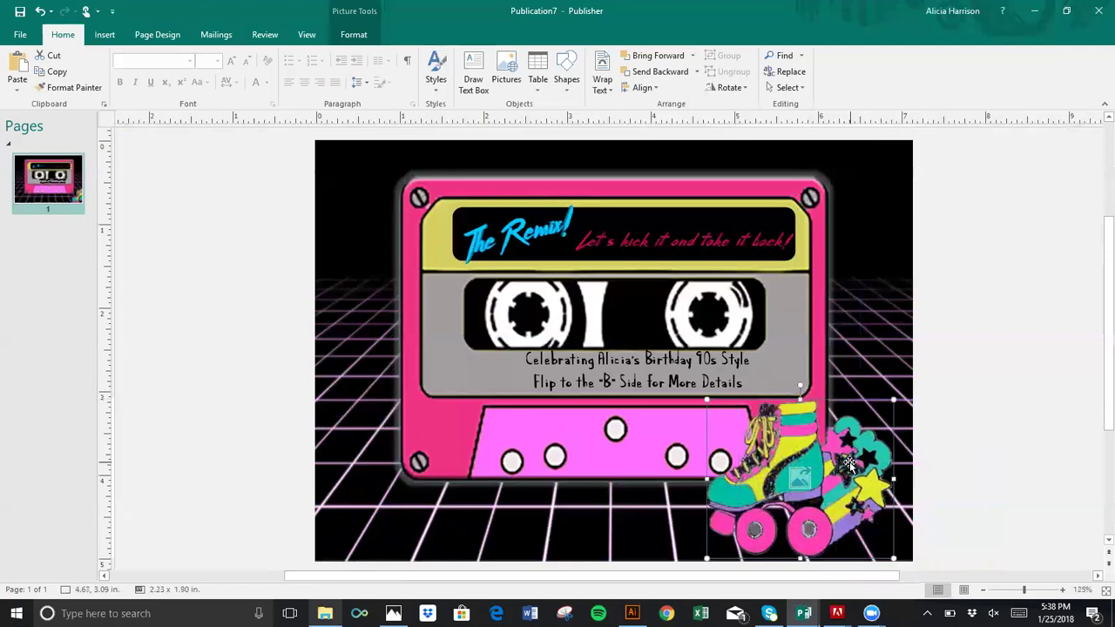
{"action": "left_click", "coordinate": [1019, 479]}
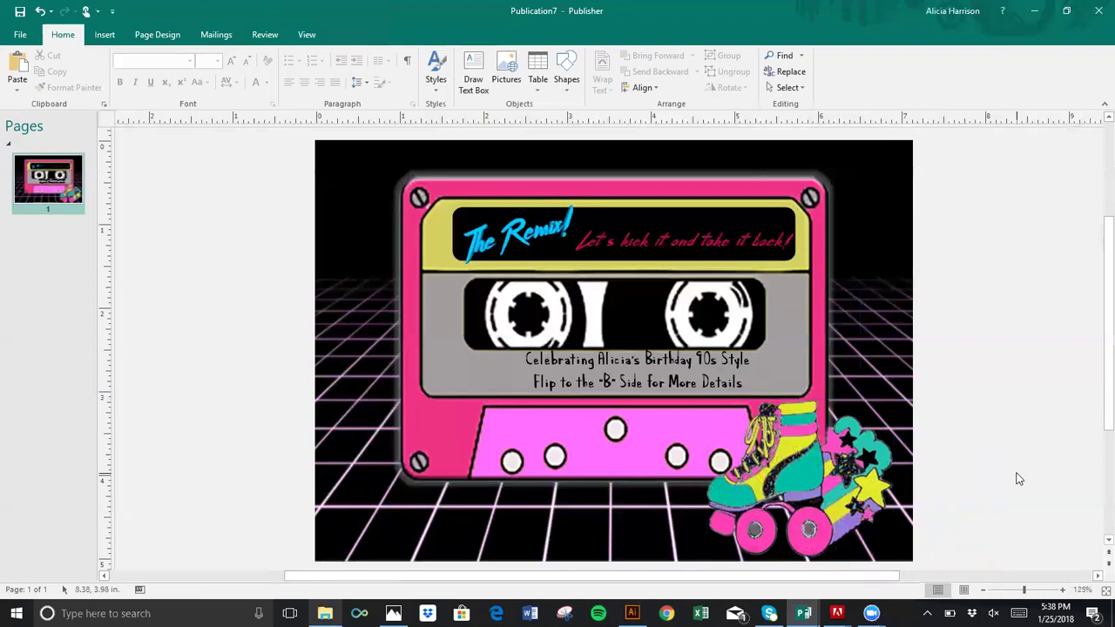
Step: Look up the thunderbolt picture in the 90s folder and return to the publication
{"action": "left_click", "coordinate": [324, 613]}
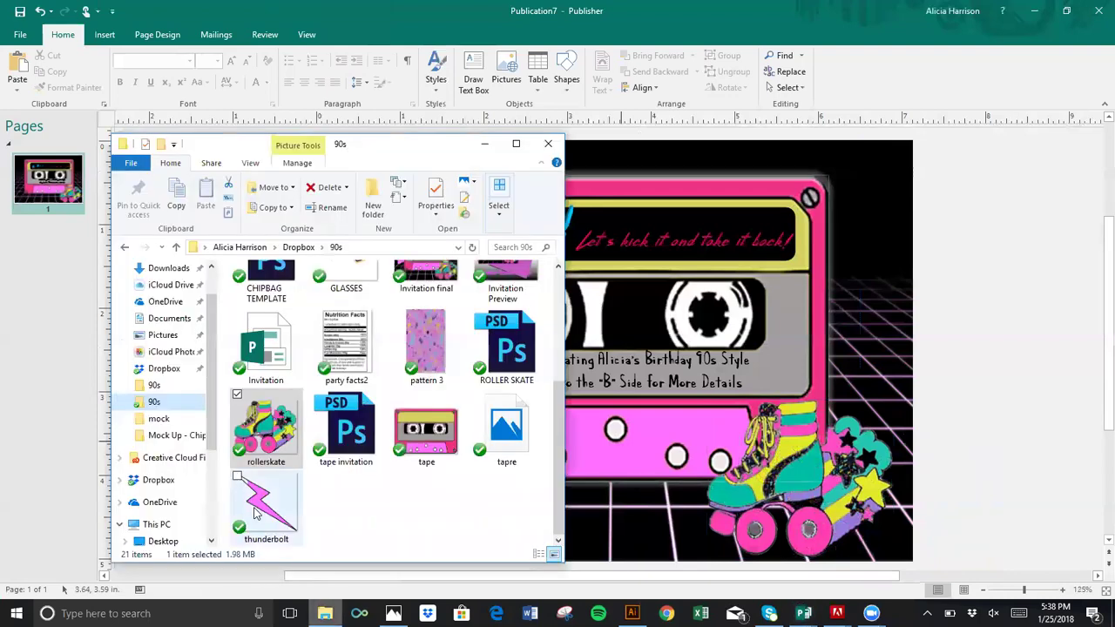
{"action": "left_click", "coordinate": [270, 520]}
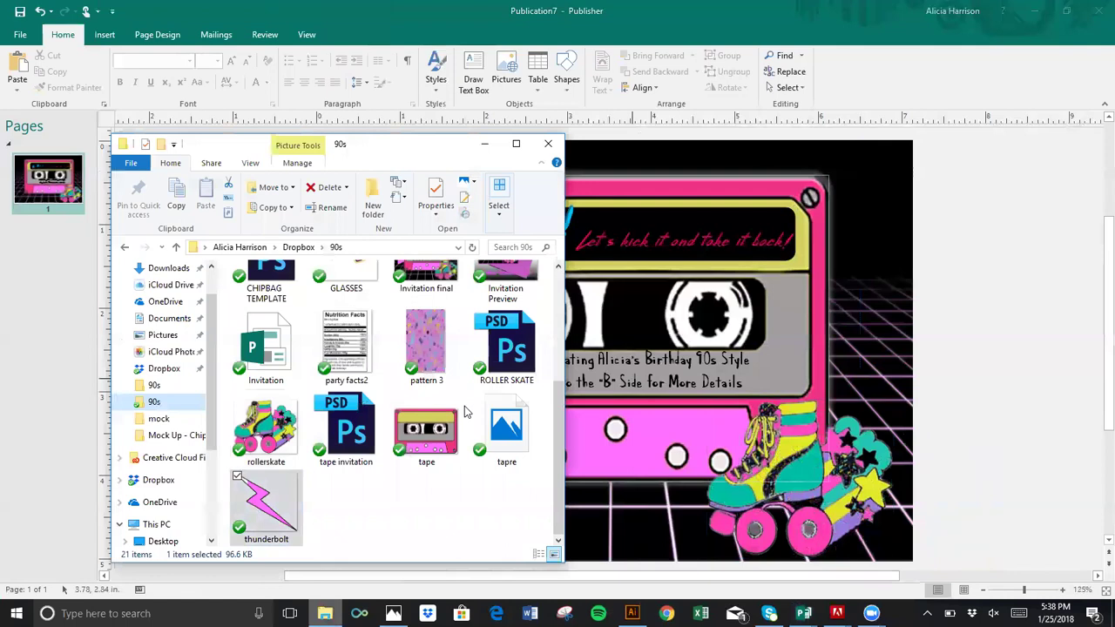
{"action": "left_click", "coordinate": [270, 520]}
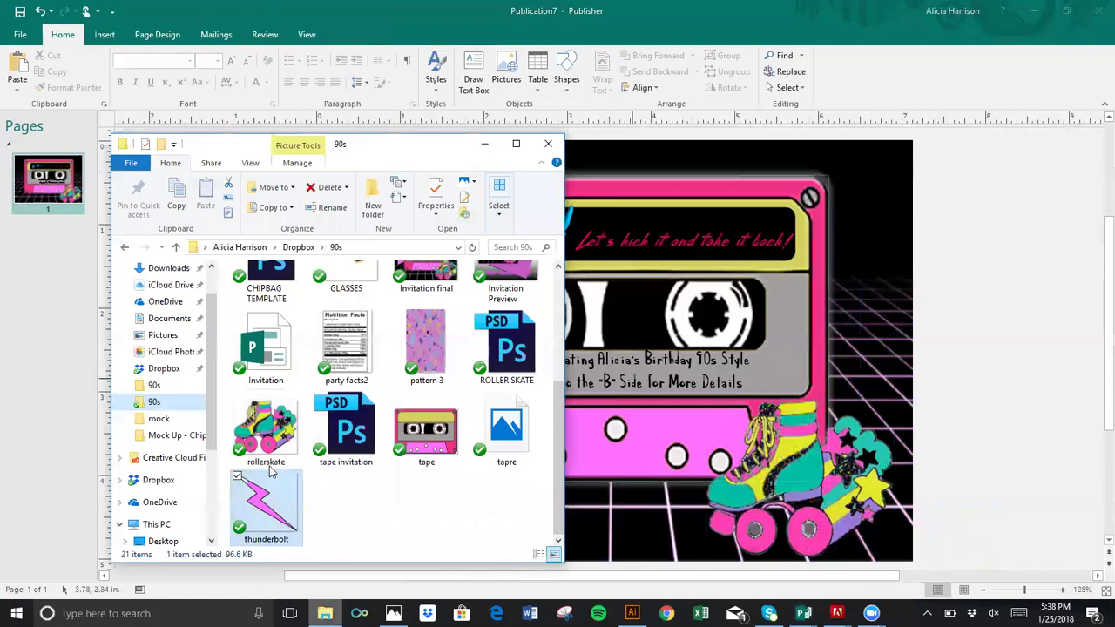
{"action": "left_click", "coordinate": [261, 17]}
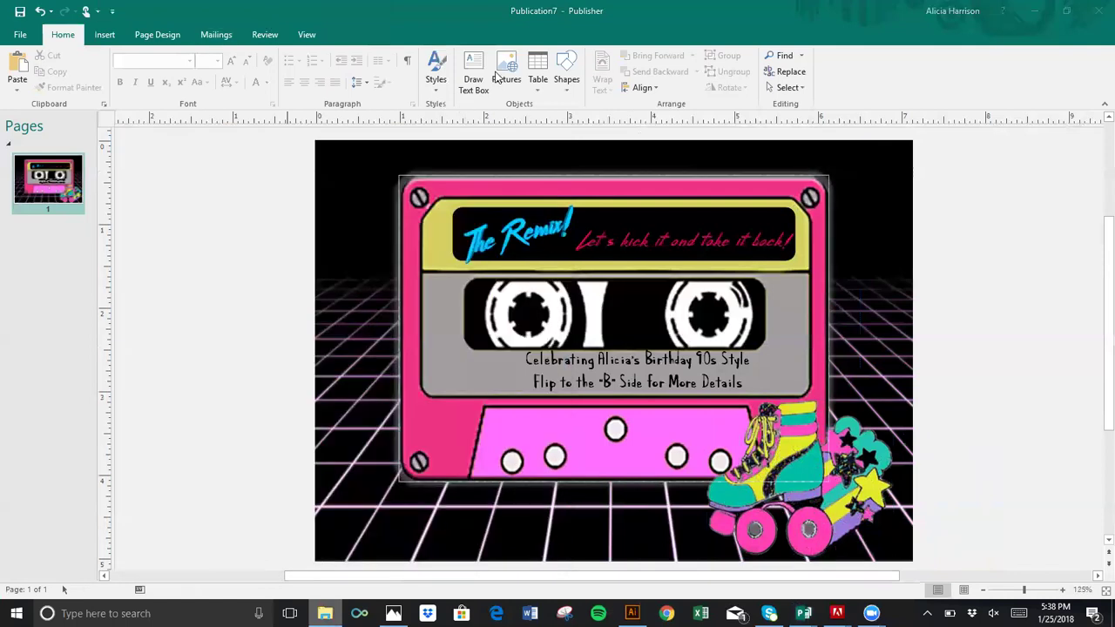
Step: Switch to Invitation.pub to compare with the finished invitation design and return to Publication7
{"action": "left_click", "coordinate": [306, 36]}
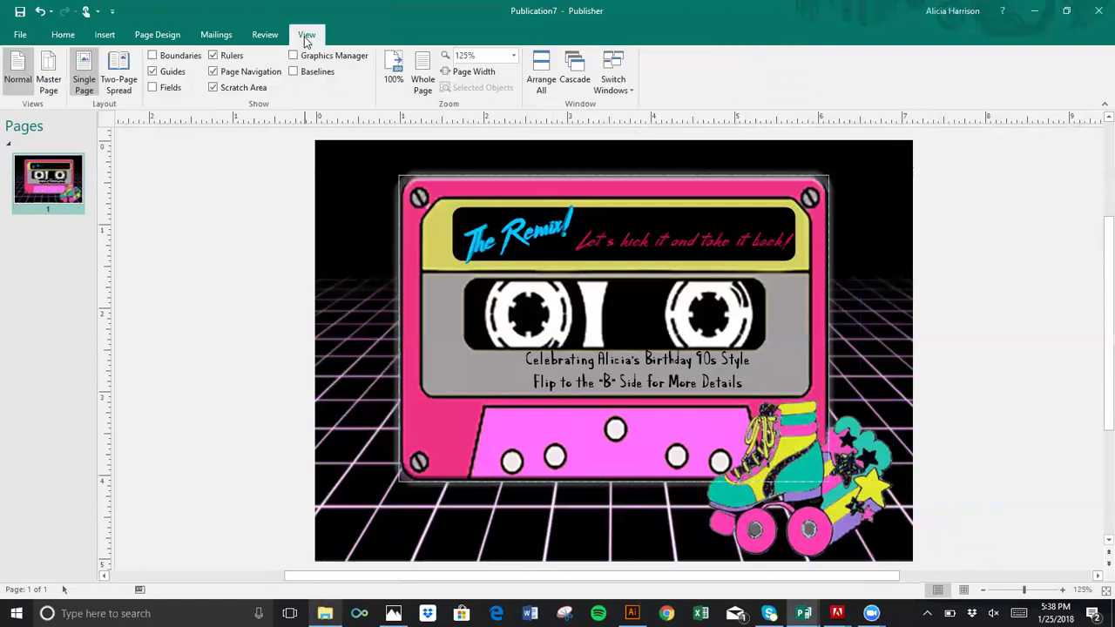
{"action": "double_click", "coordinate": [304, 36]}
{"action": "left_click", "coordinate": [273, 37]}
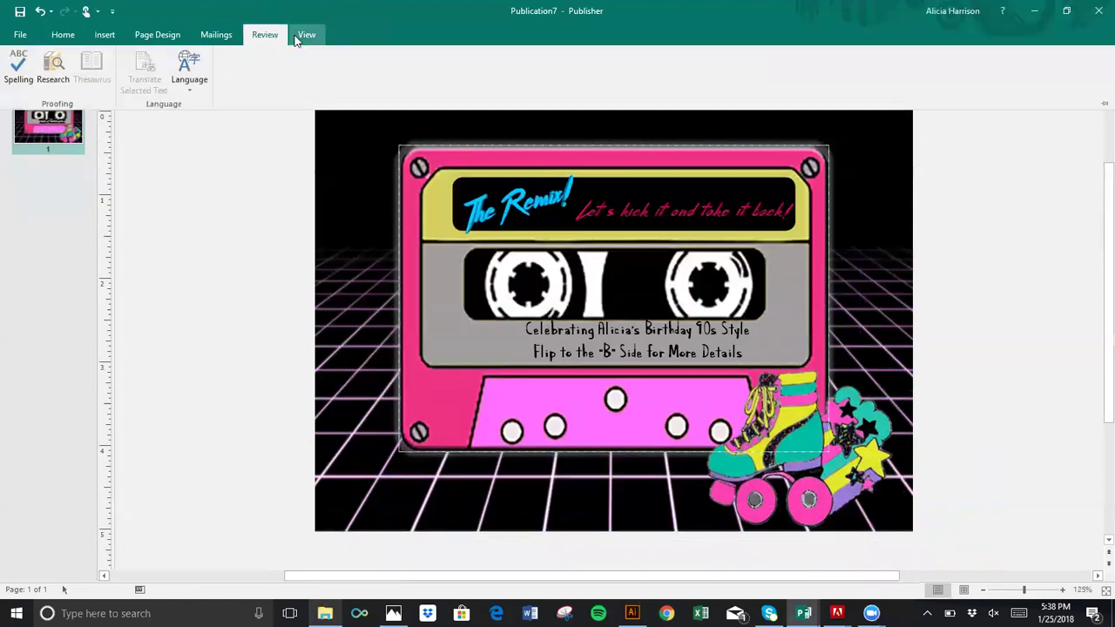
{"action": "left_click", "coordinate": [305, 36]}
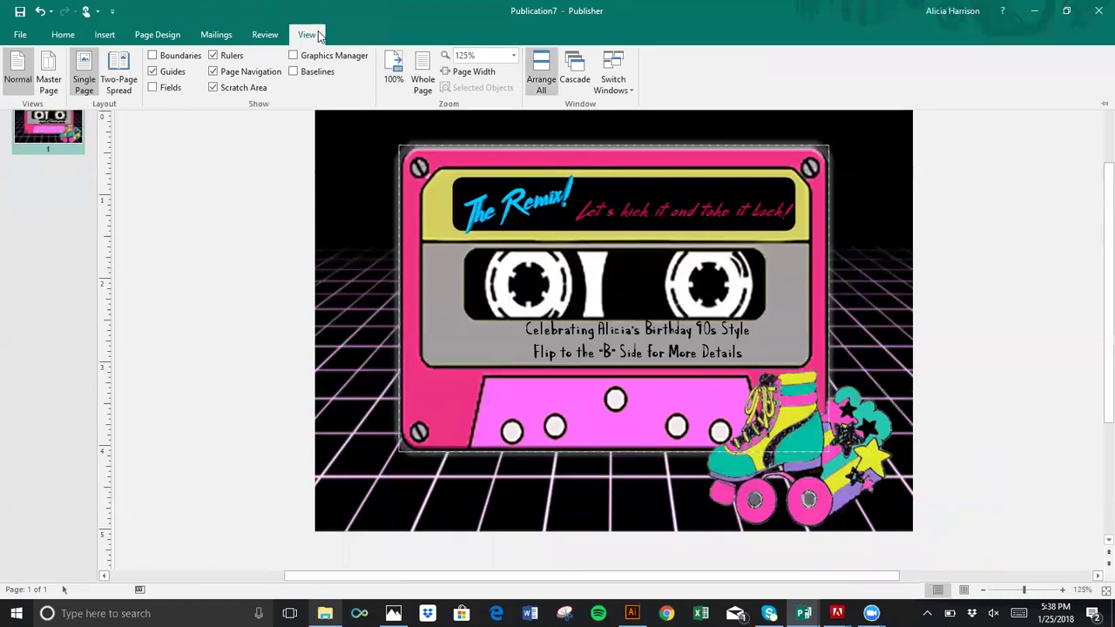
{"action": "left_click", "coordinate": [612, 80]}
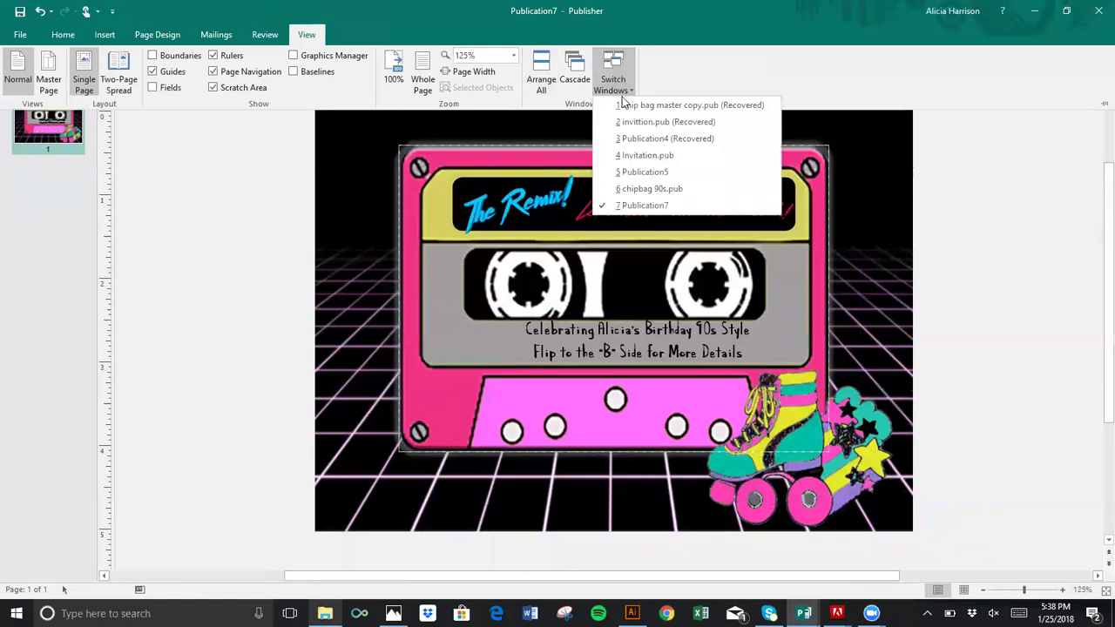
{"action": "left_click", "coordinate": [635, 157]}
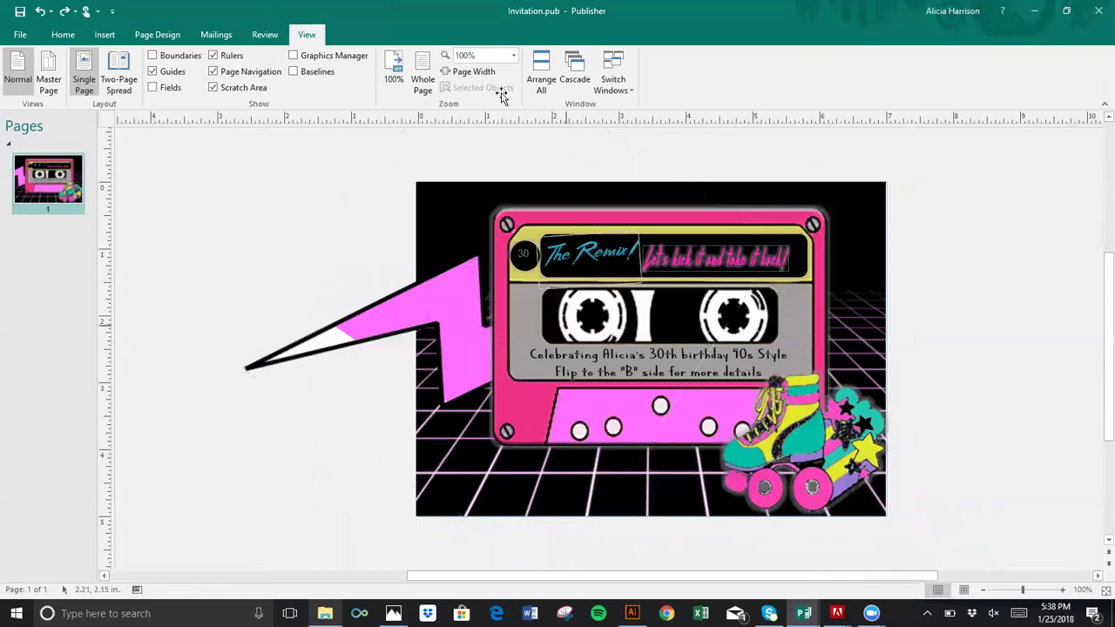
{"action": "left_click", "coordinate": [613, 80]}
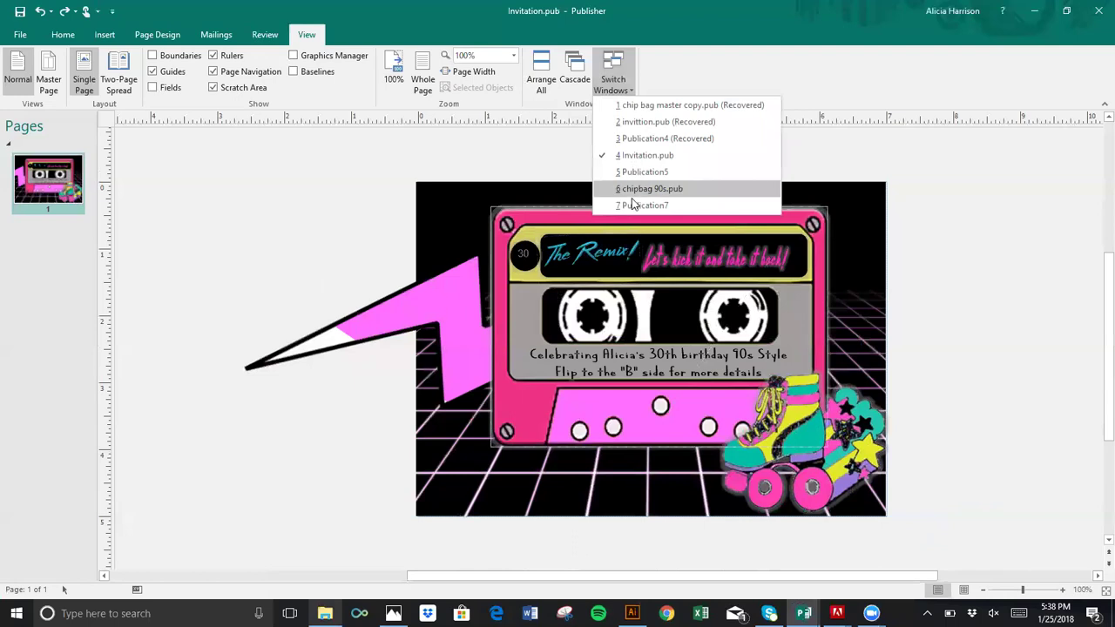
{"action": "left_click", "coordinate": [632, 206]}
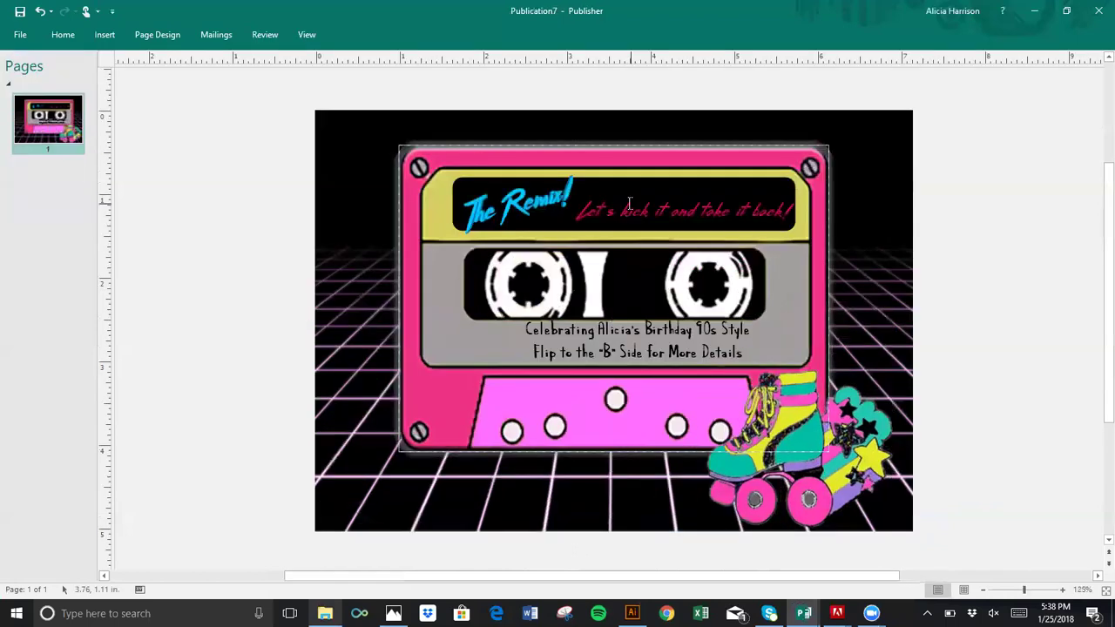
{"action": "left_click", "coordinate": [586, 204]}
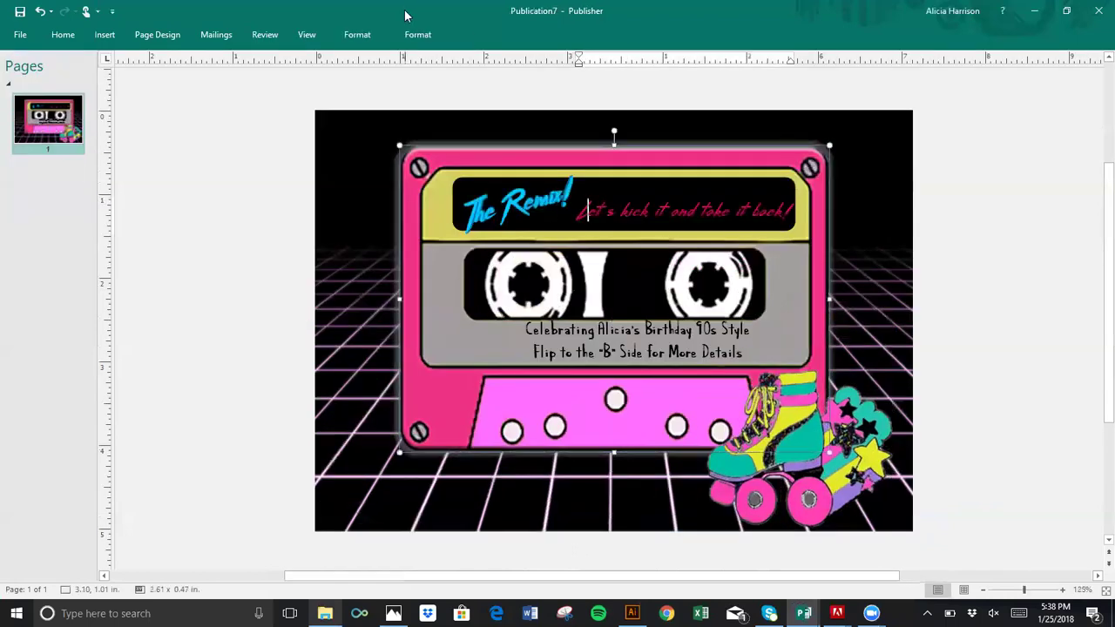
{"action": "left_click", "coordinate": [418, 34]}
{"action": "left_click", "coordinate": [1099, 103]}
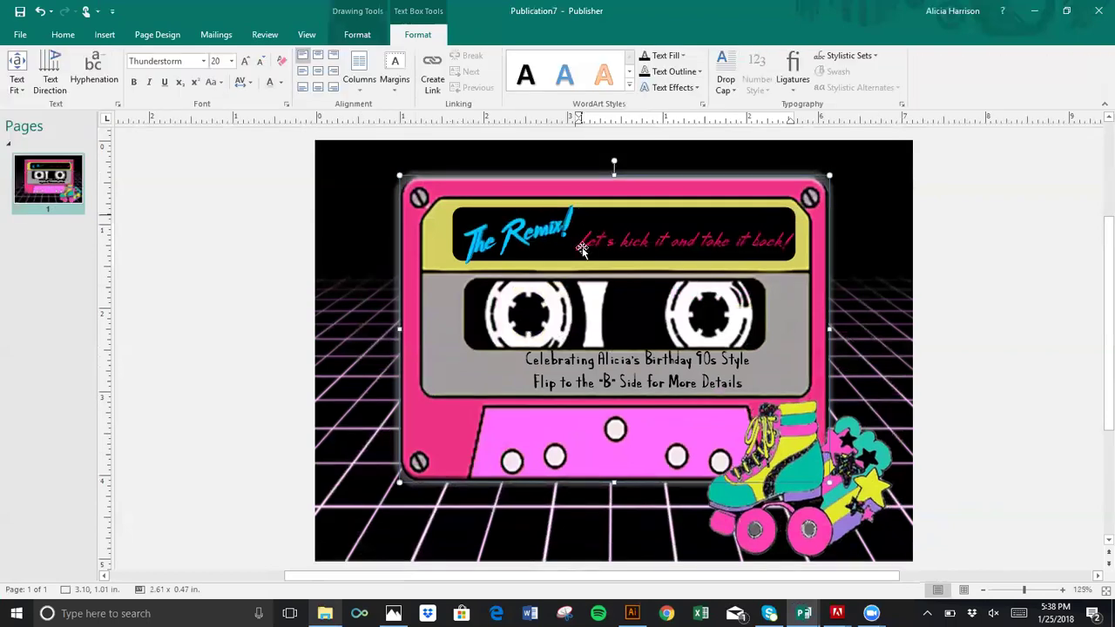
{"action": "left_click", "coordinate": [634, 234]}
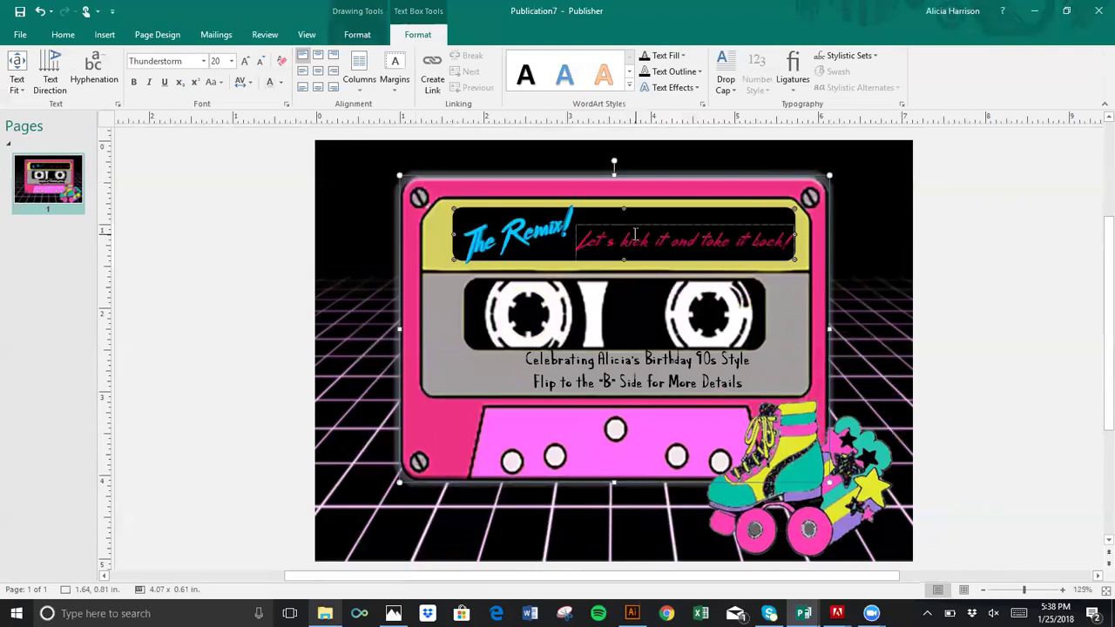
{"action": "left_click", "coordinate": [633, 224]}
{"action": "left_click", "coordinate": [630, 229]}
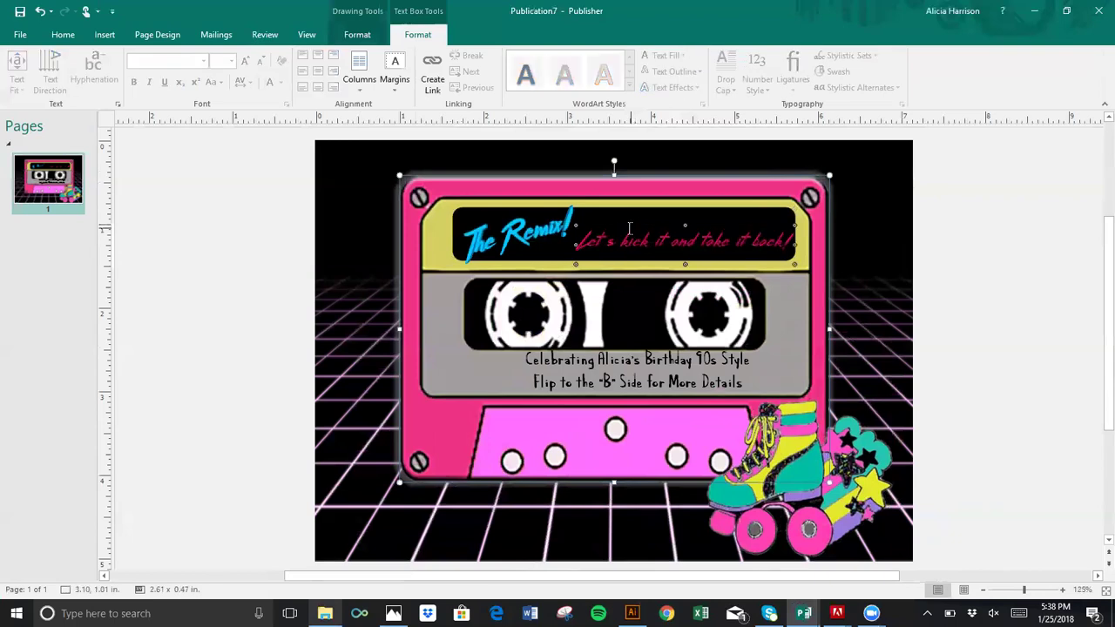
{"action": "left_click", "coordinate": [629, 234]}
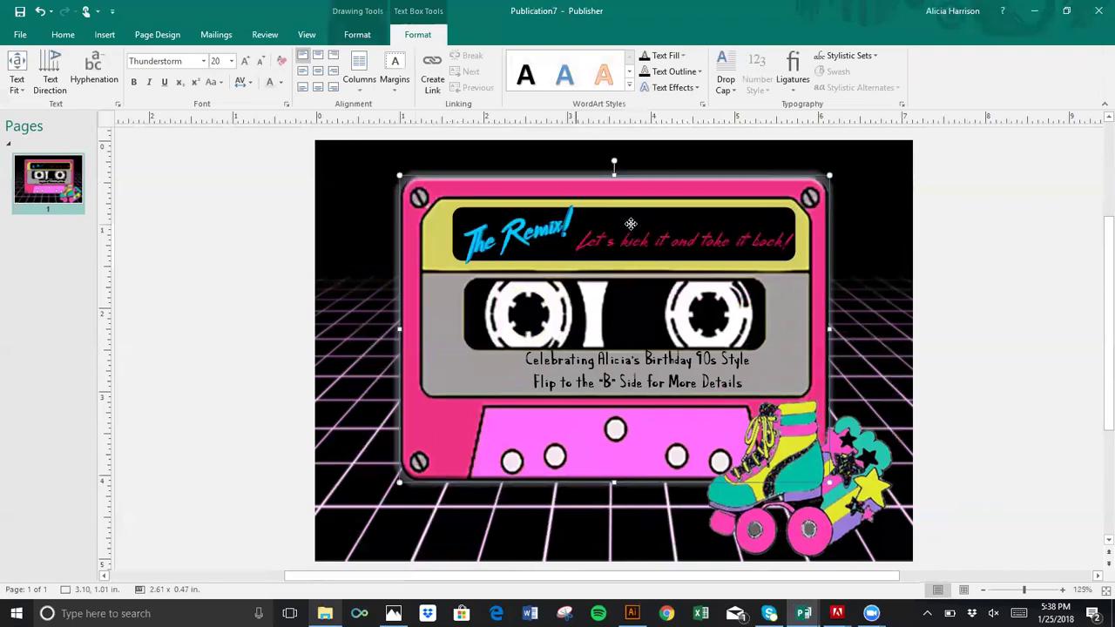
{"action": "right_click", "coordinate": [631, 228]}
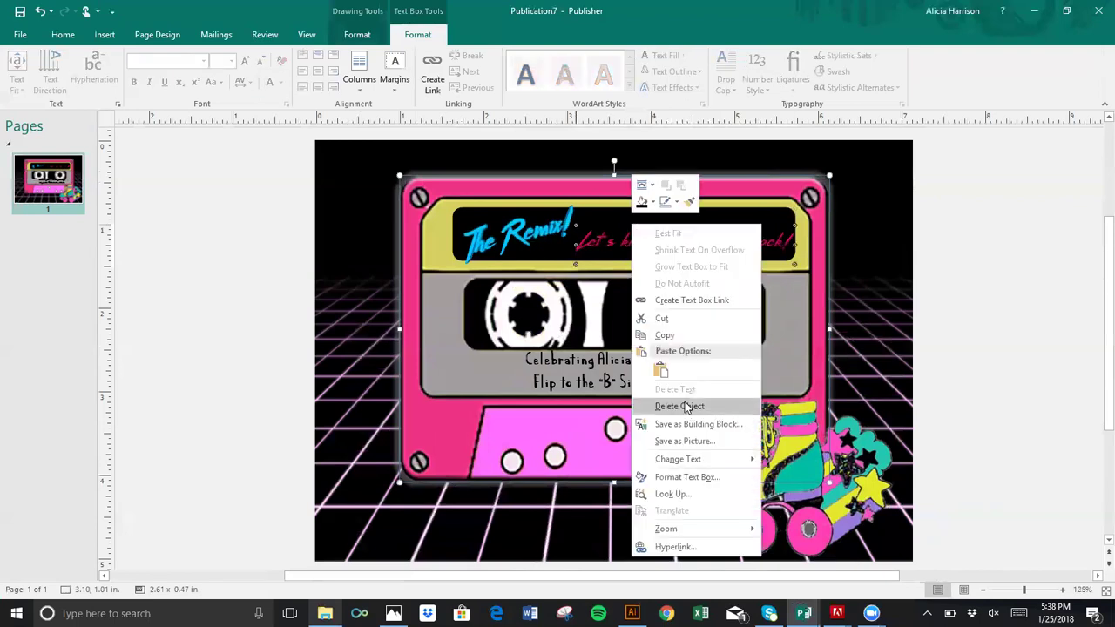
{"action": "left_click", "coordinate": [560, 416]}
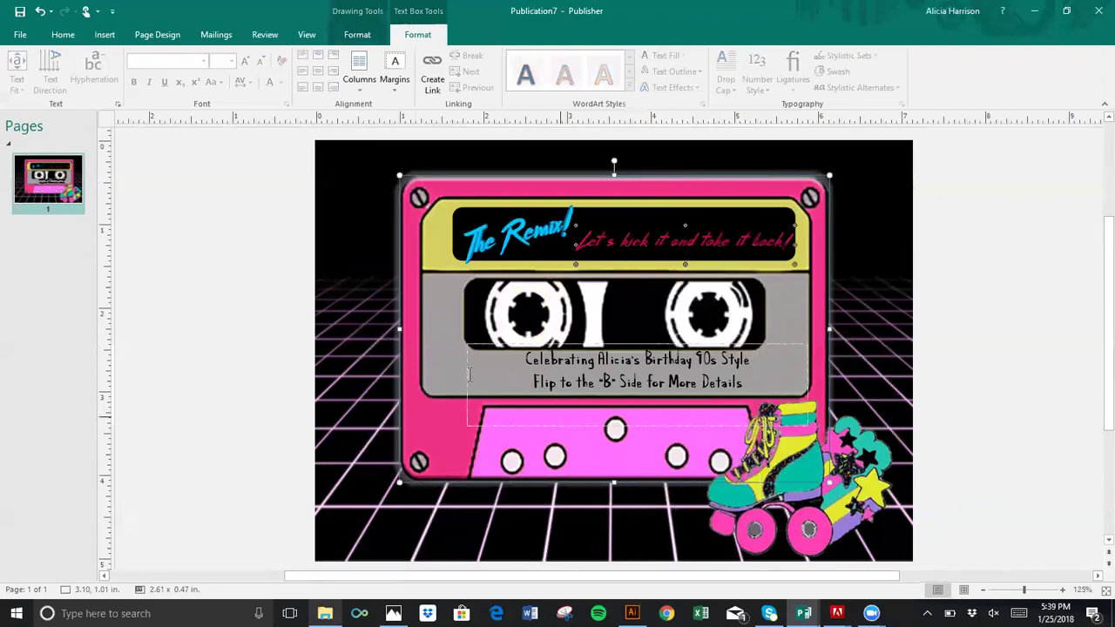
{"action": "right_click", "coordinate": [451, 355]}
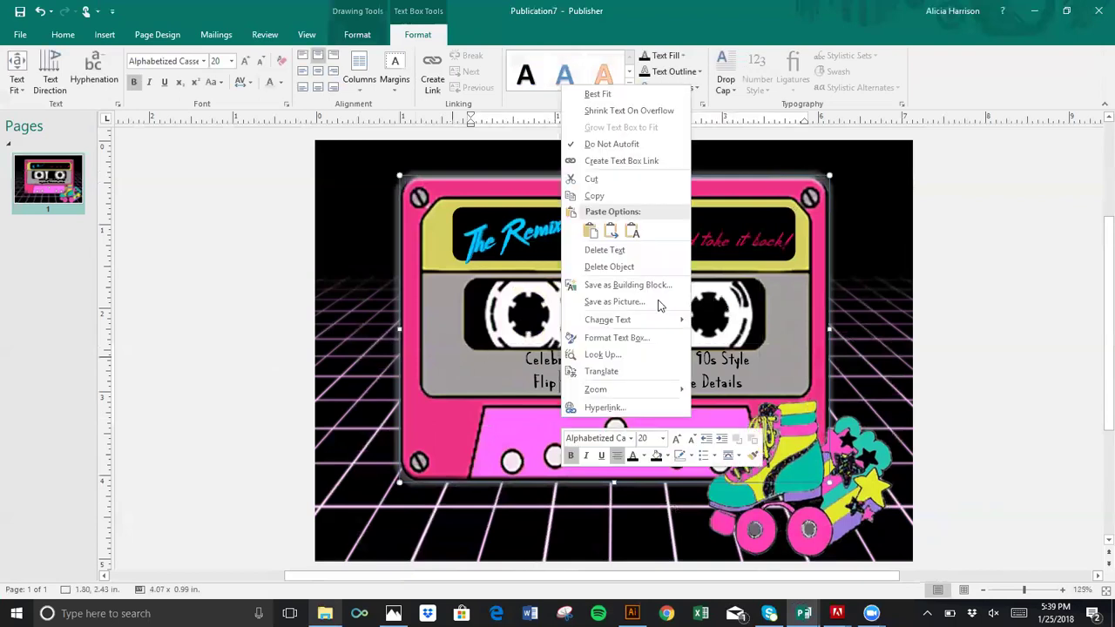
{"action": "left_click", "coordinate": [734, 196]}
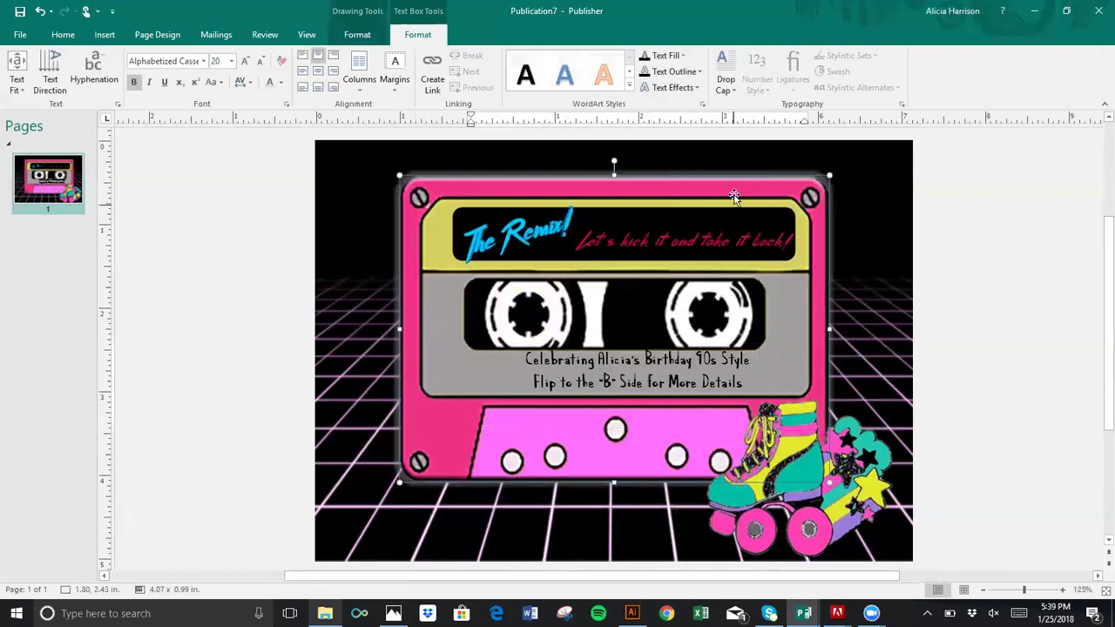
{"action": "right_click", "coordinate": [734, 199]}
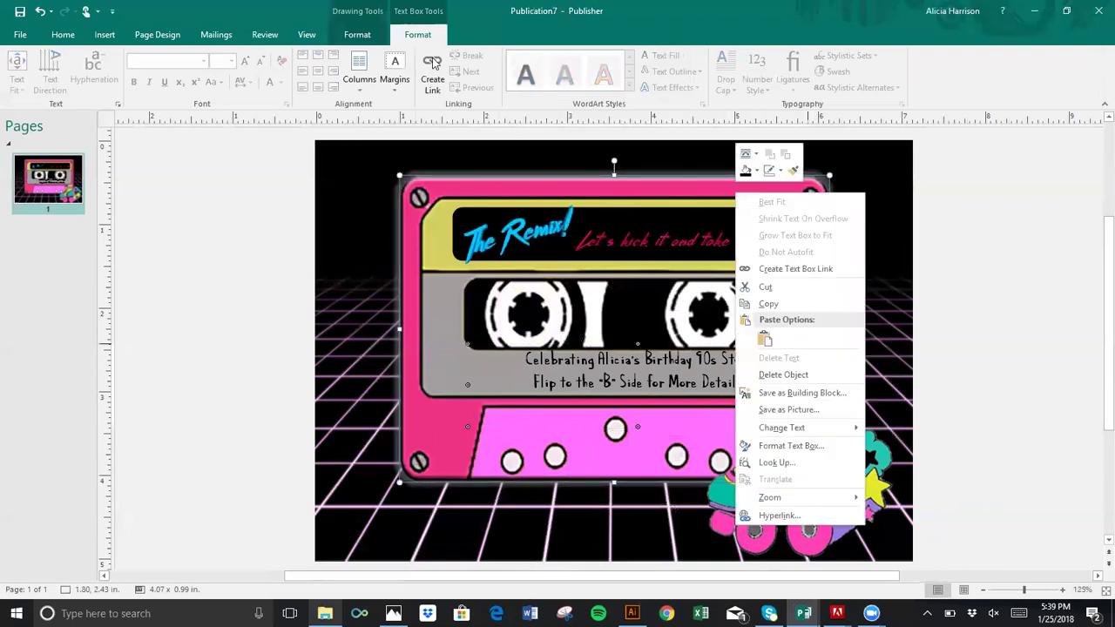
Step: Ungroup the cassette group into its separate objects and deselect them
{"action": "left_click", "coordinate": [359, 35]}
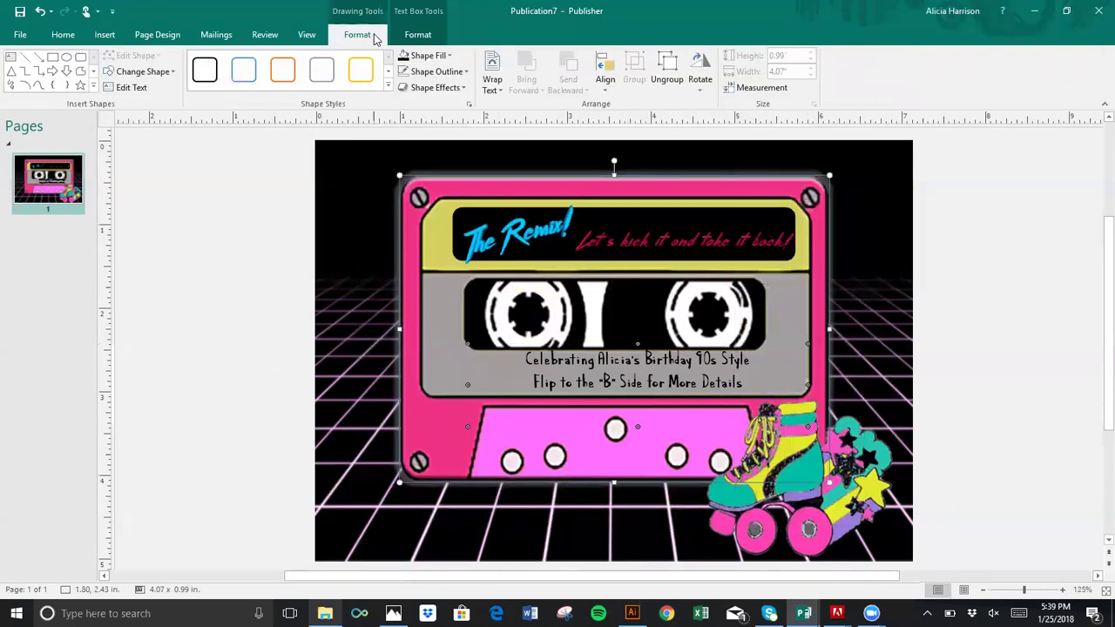
{"action": "left_click", "coordinate": [724, 224]}
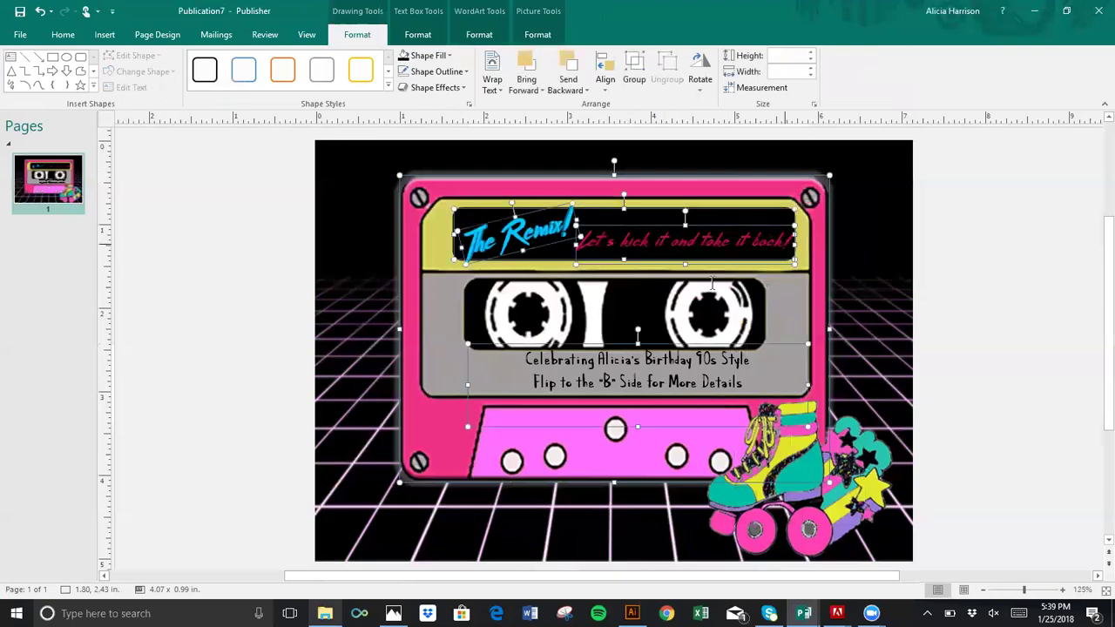
{"action": "right_click", "coordinate": [714, 218]}
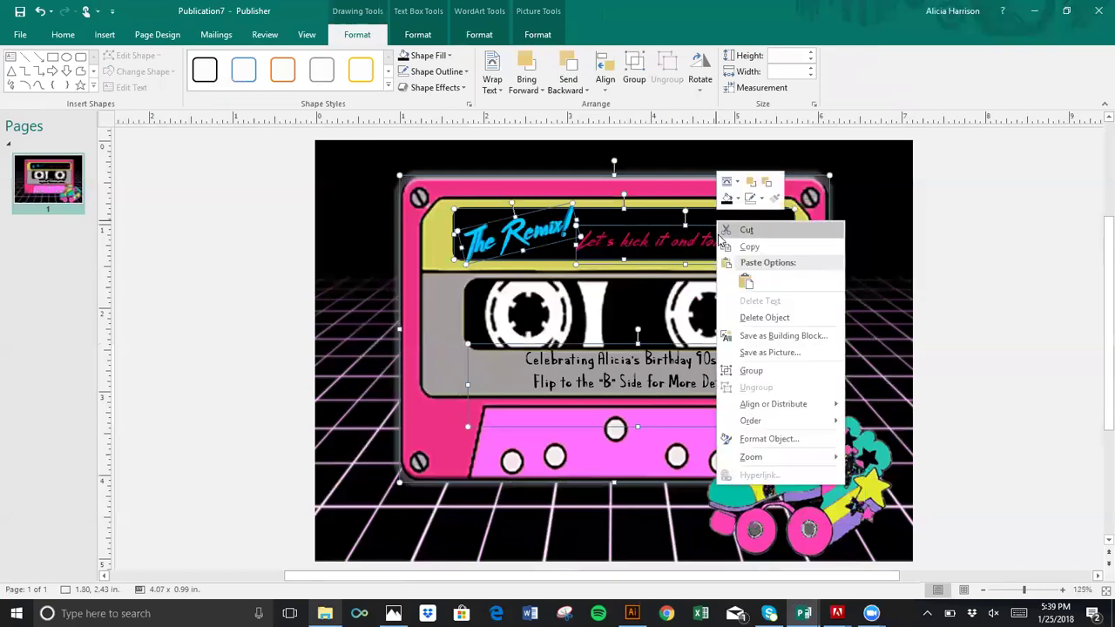
{"action": "left_click", "coordinate": [677, 202]}
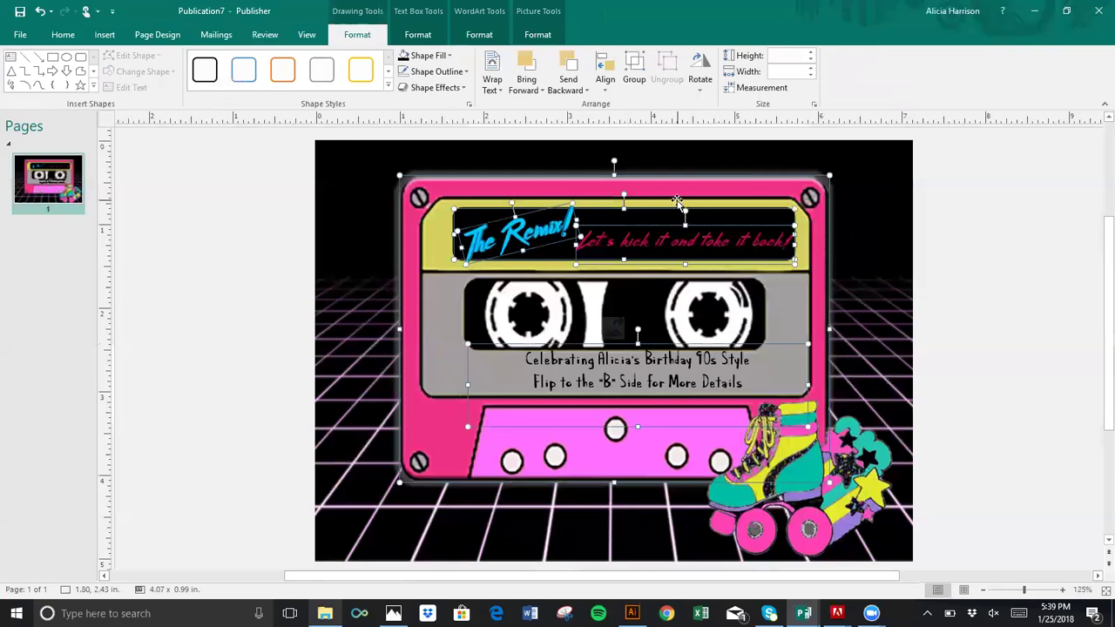
{"action": "left_click", "coordinate": [1000, 304]}
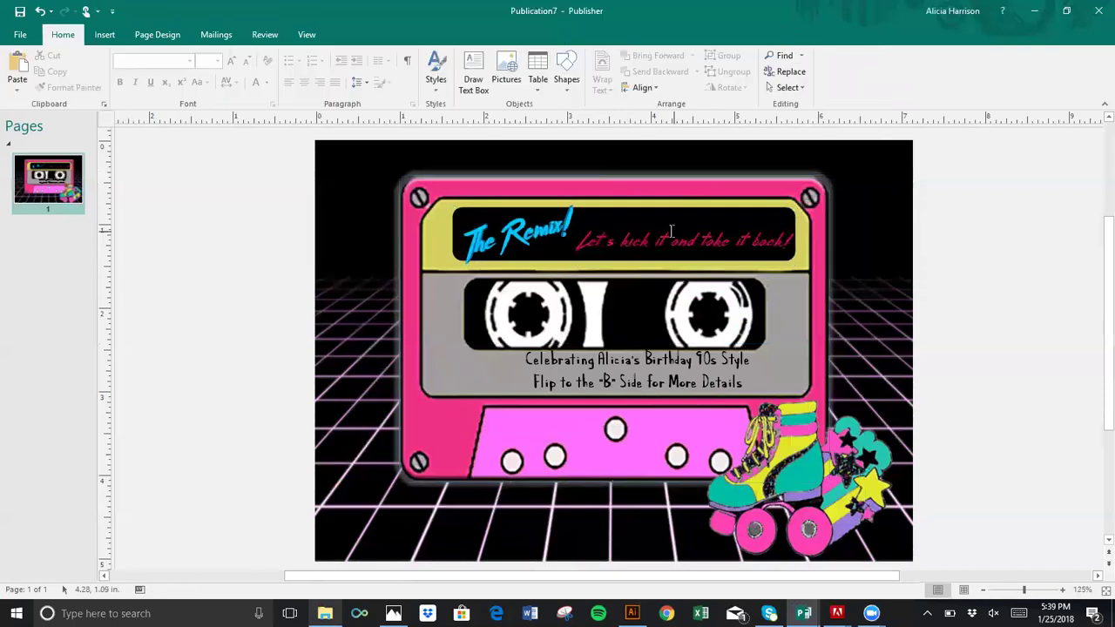
Step: Try to apply a glow text effect to the pink tagline
{"action": "left_click", "coordinate": [660, 224]}
{"action": "left_click", "coordinate": [660, 224]}
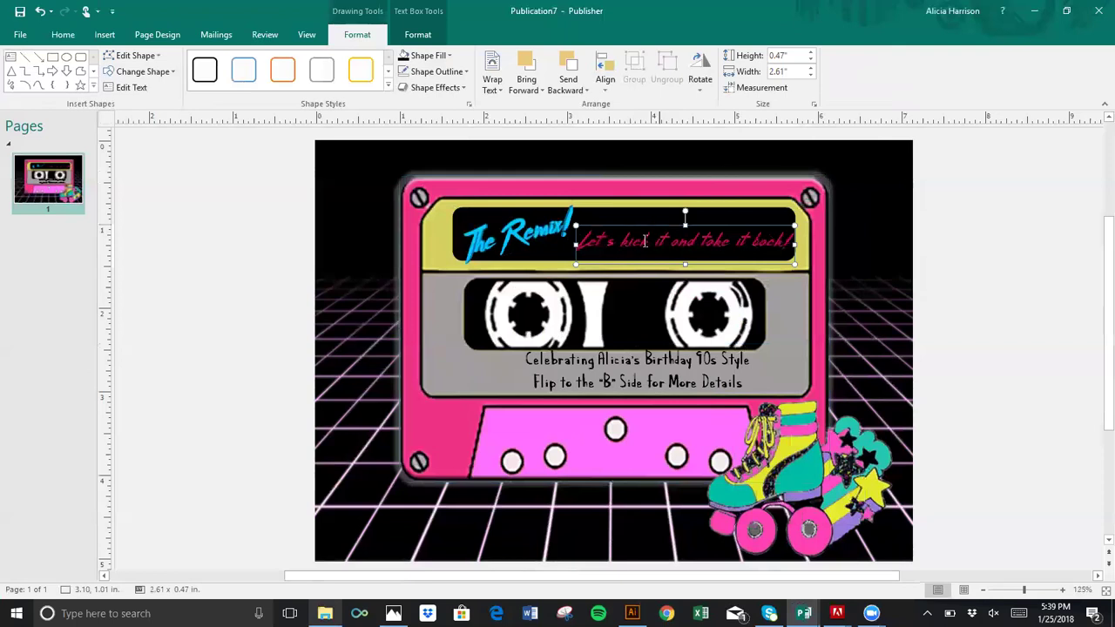
{"action": "left_click", "coordinate": [418, 35]}
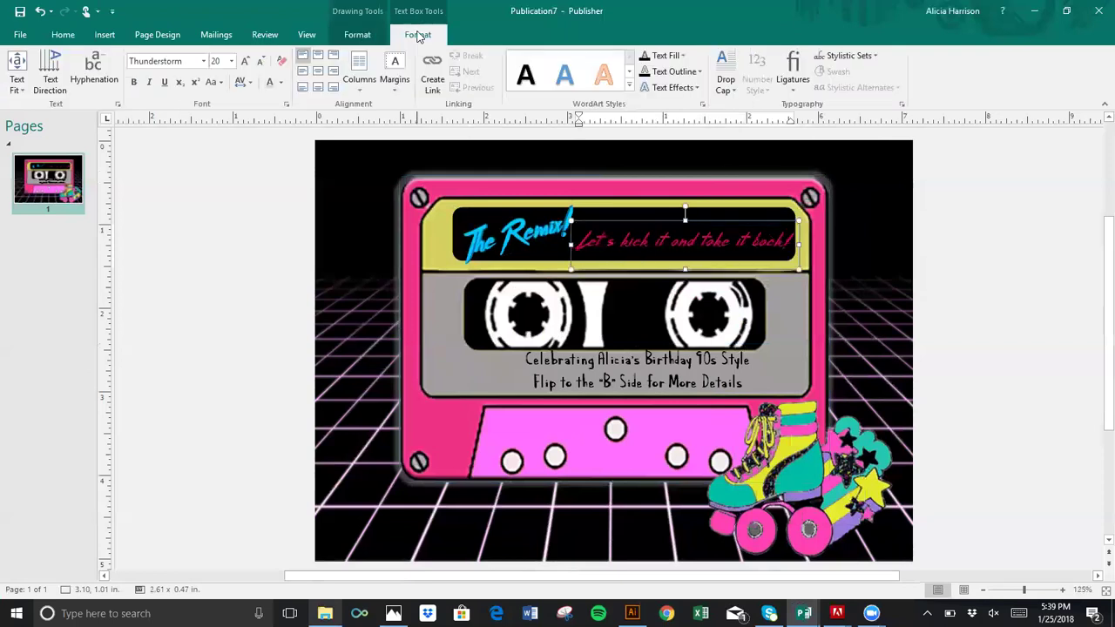
{"action": "left_click", "coordinate": [674, 87]}
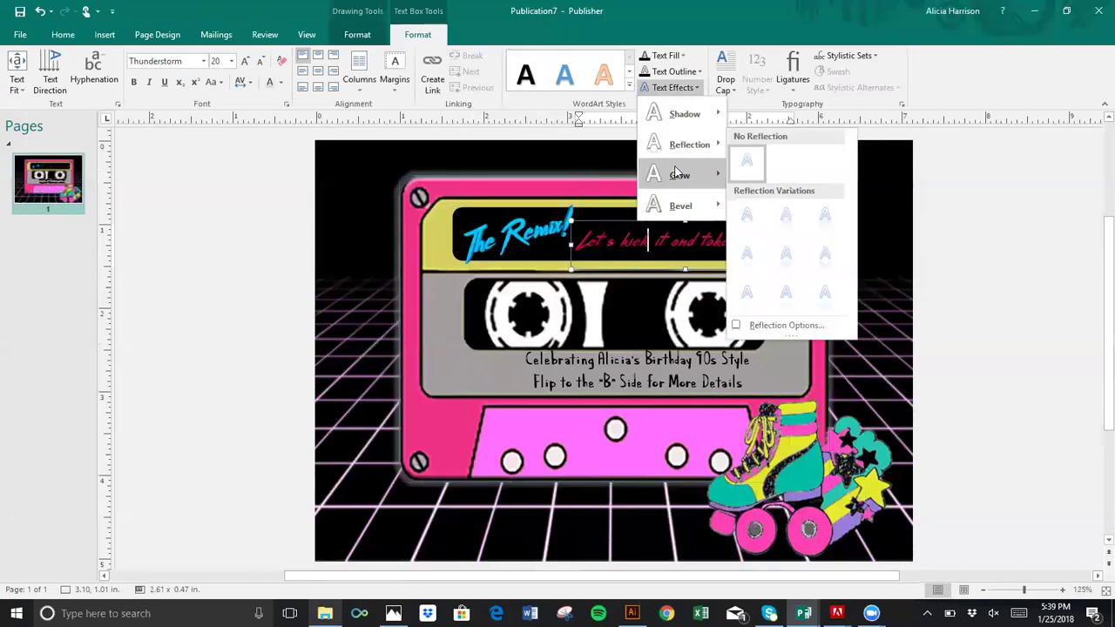
{"action": "mouse_move", "coordinate": [679, 175]}
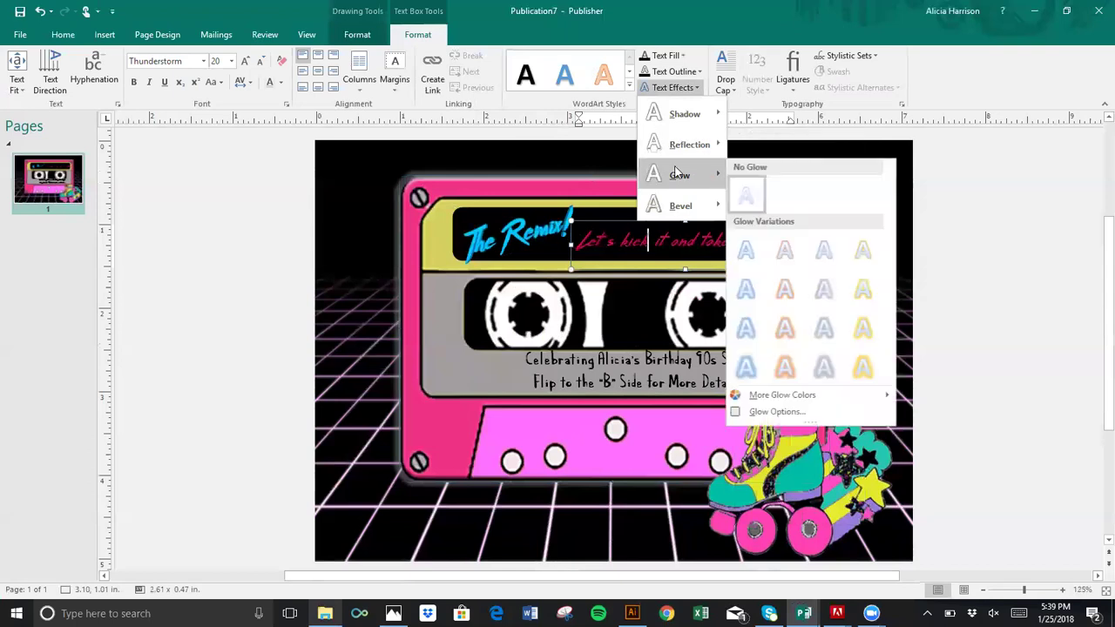
{"action": "left_click", "coordinate": [820, 316]}
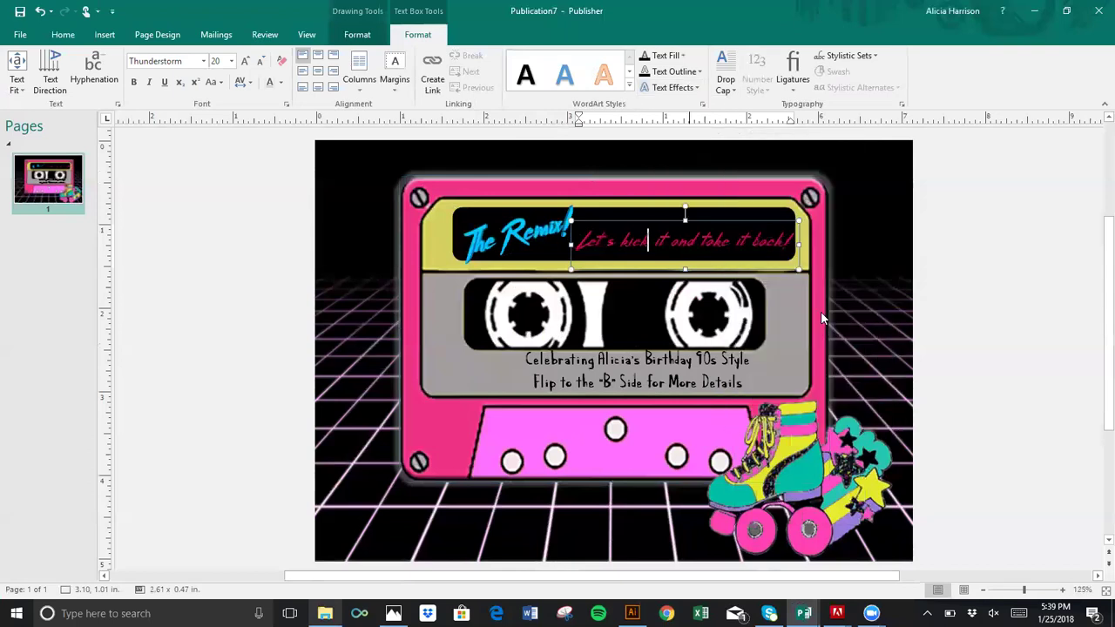
Step: Apply a large gray glow variation to the word "it" after "kick" in the pink tagline
{"action": "double_click", "coordinate": [745, 244]}
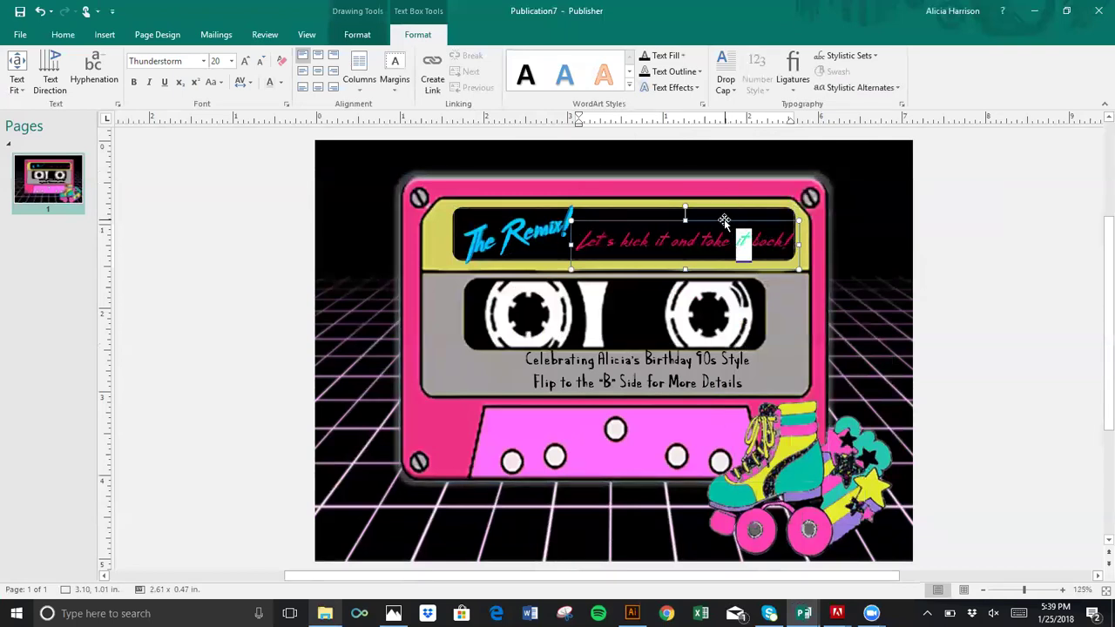
{"action": "left_click", "coordinate": [722, 223]}
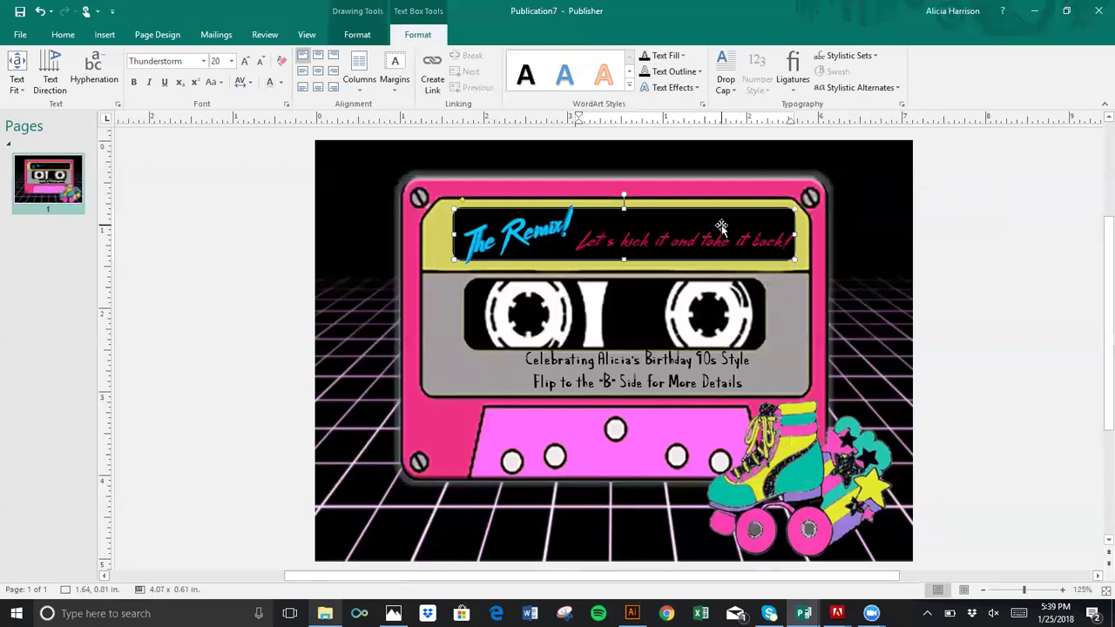
{"action": "left_click", "coordinate": [718, 233]}
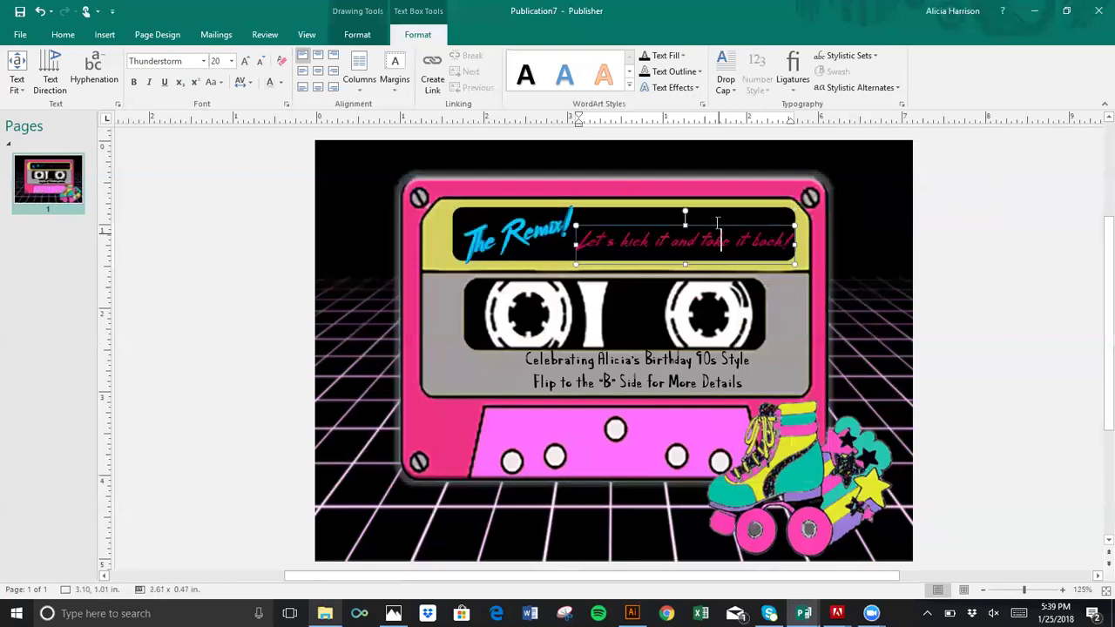
{"action": "left_click", "coordinate": [714, 223]}
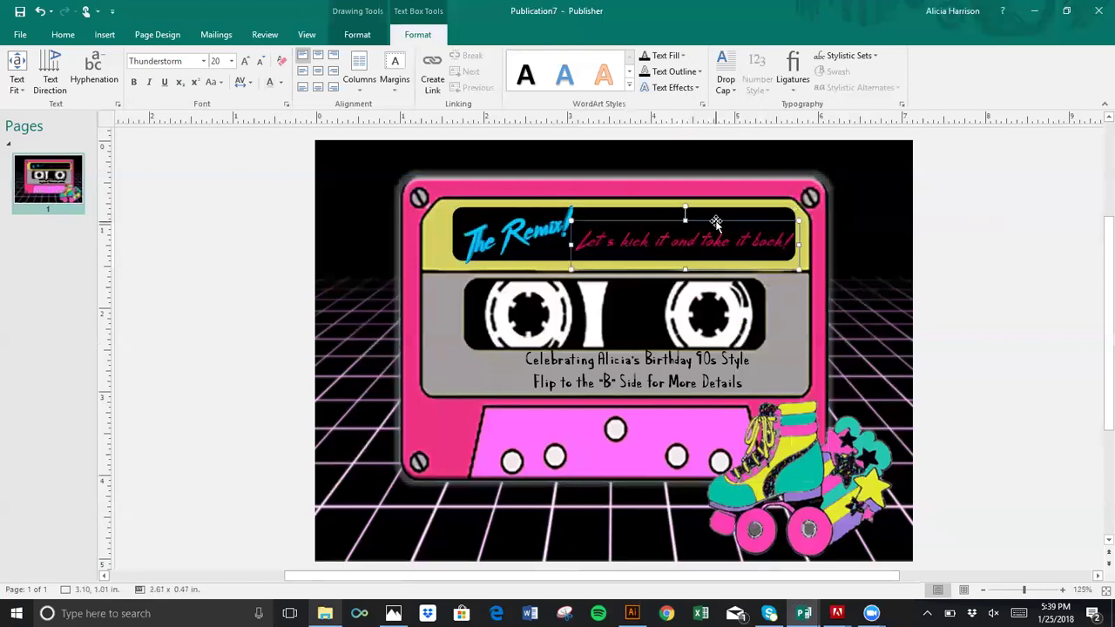
{"action": "left_click", "coordinate": [715, 224]}
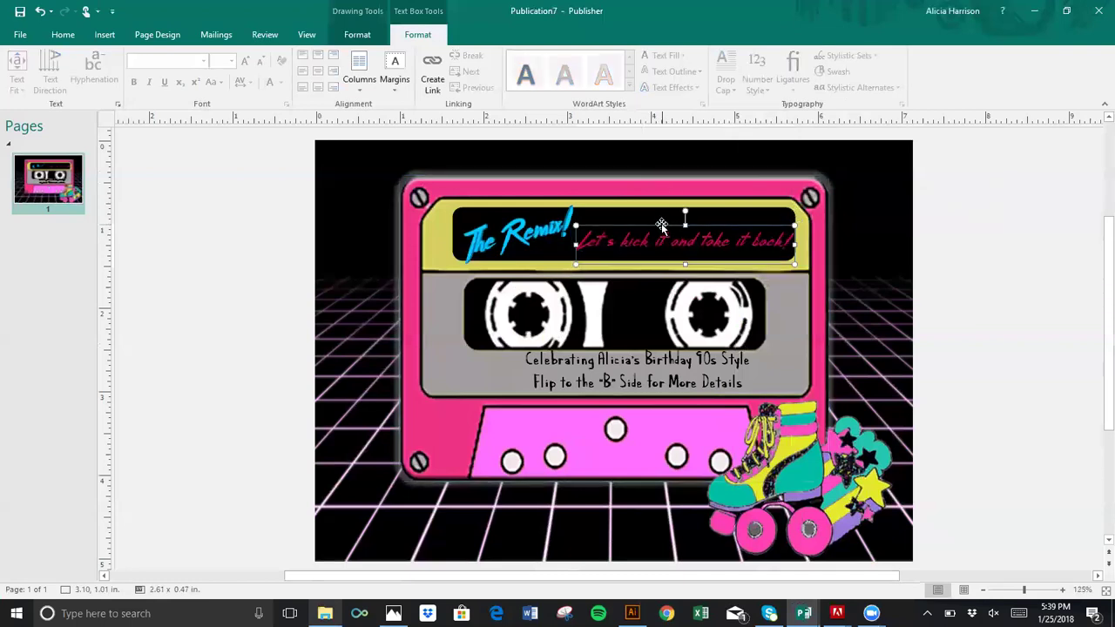
{"action": "left_click", "coordinate": [659, 237]}
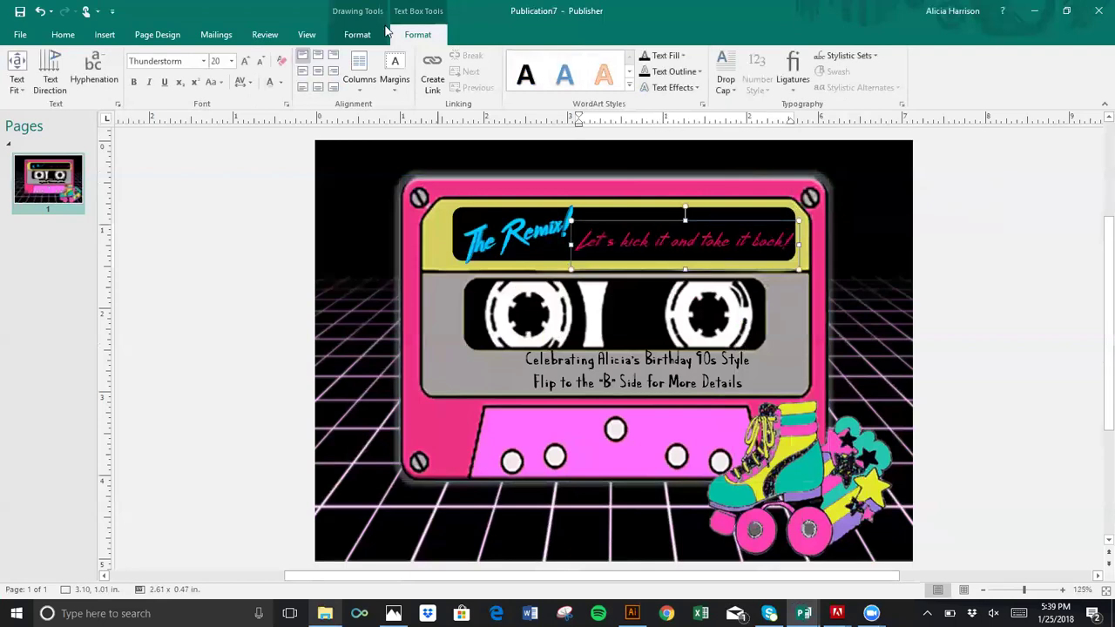
{"action": "left_click", "coordinate": [660, 90]}
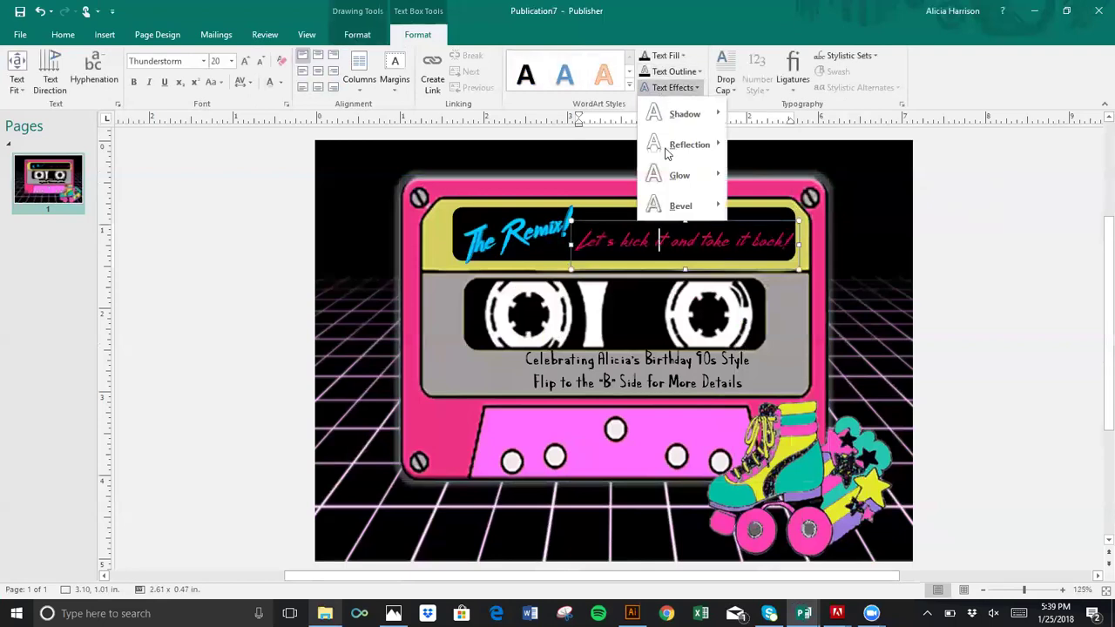
{"action": "mouse_move", "coordinate": [671, 175]}
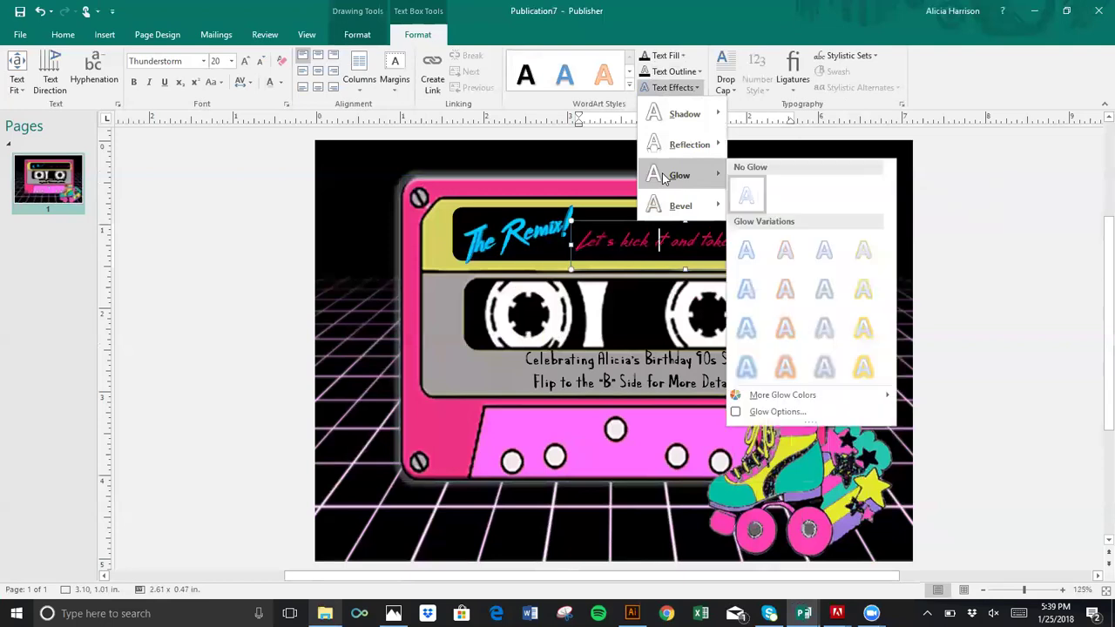
{"action": "left_click", "coordinate": [824, 325]}
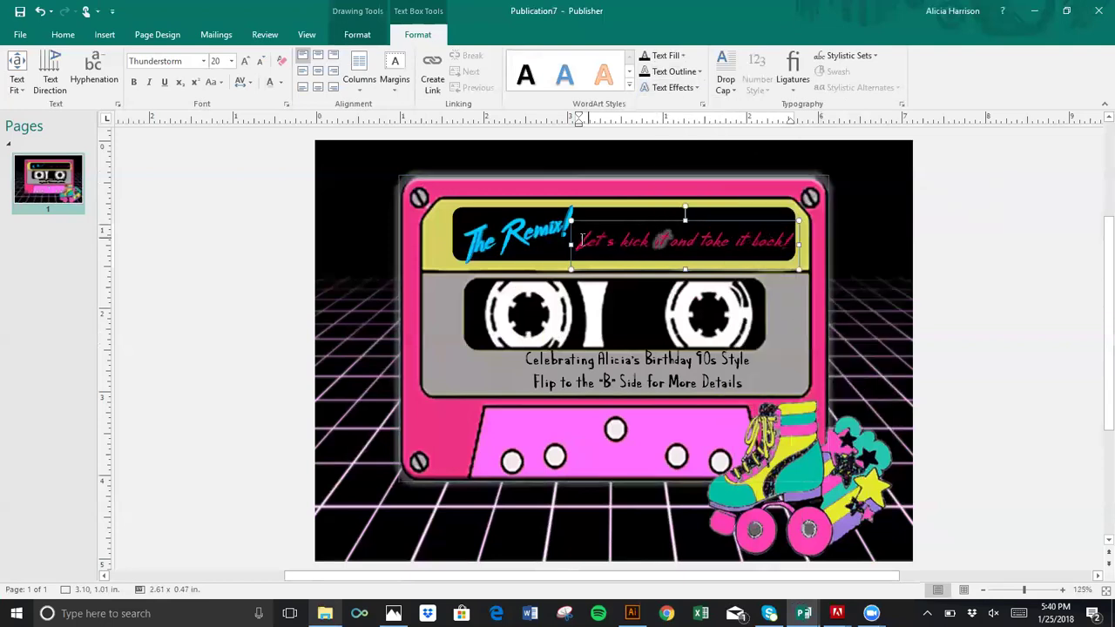
Step: Apply the large gray glow variation to the whole pink tagline and deselect it
{"action": "left_click_drag", "start_coordinate": [578, 240], "coordinate": [794, 242]}
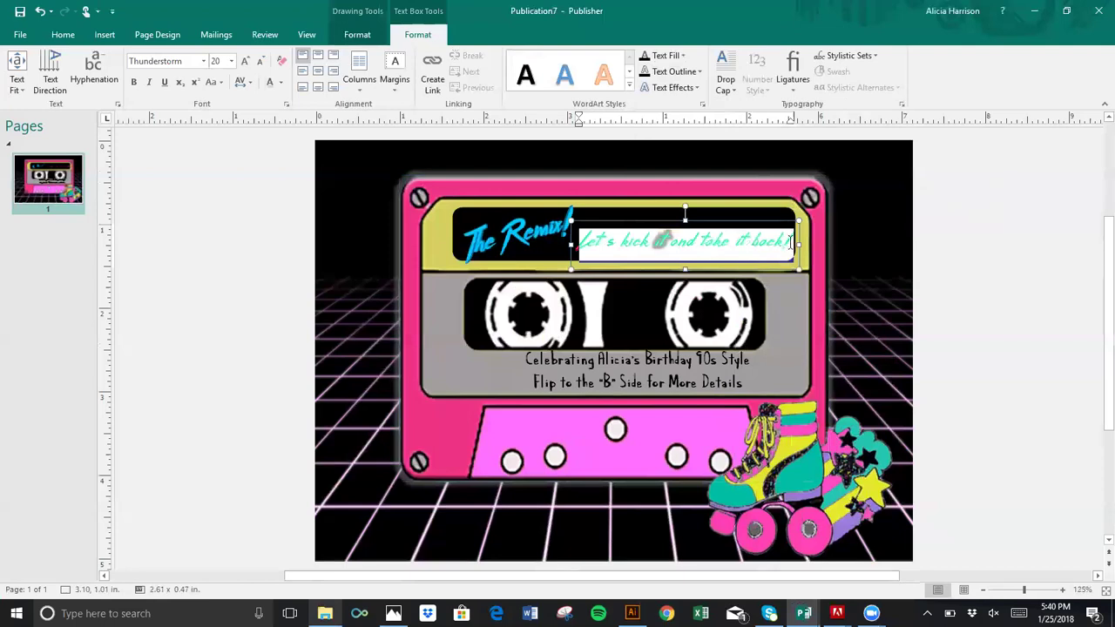
{"action": "left_click", "coordinate": [670, 88]}
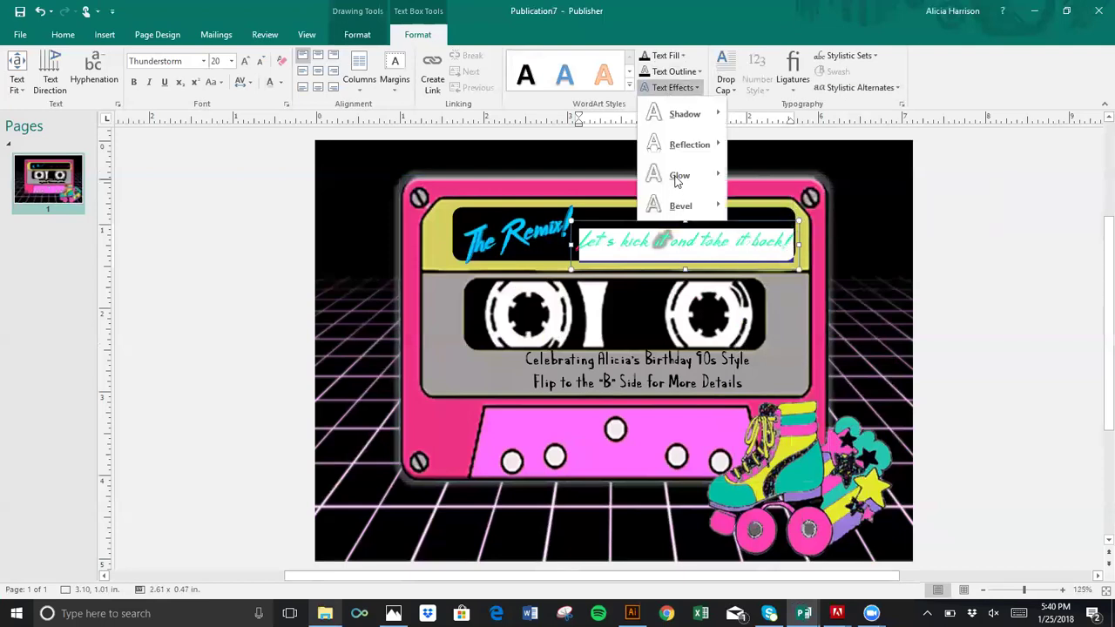
{"action": "mouse_move", "coordinate": [678, 179]}
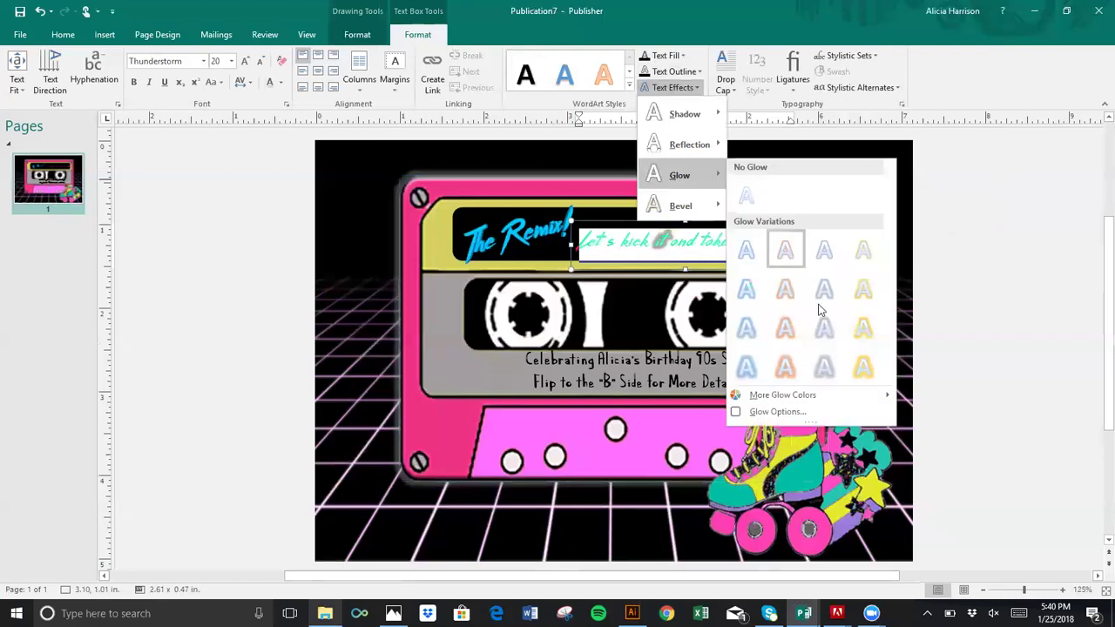
{"action": "left_click", "coordinate": [821, 325]}
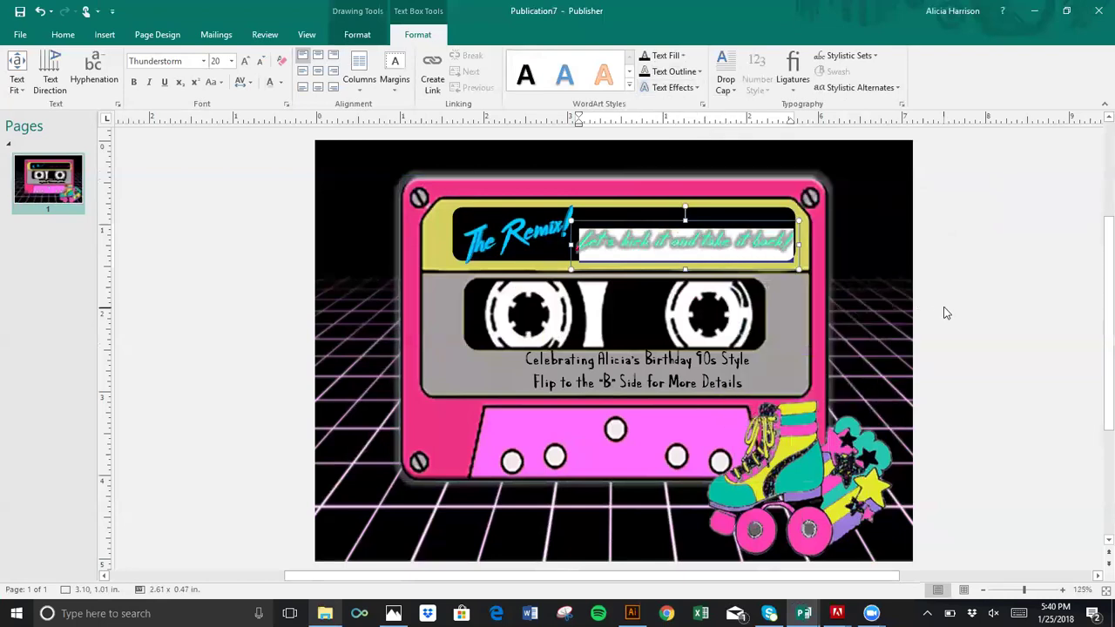
{"action": "left_click", "coordinate": [719, 275]}
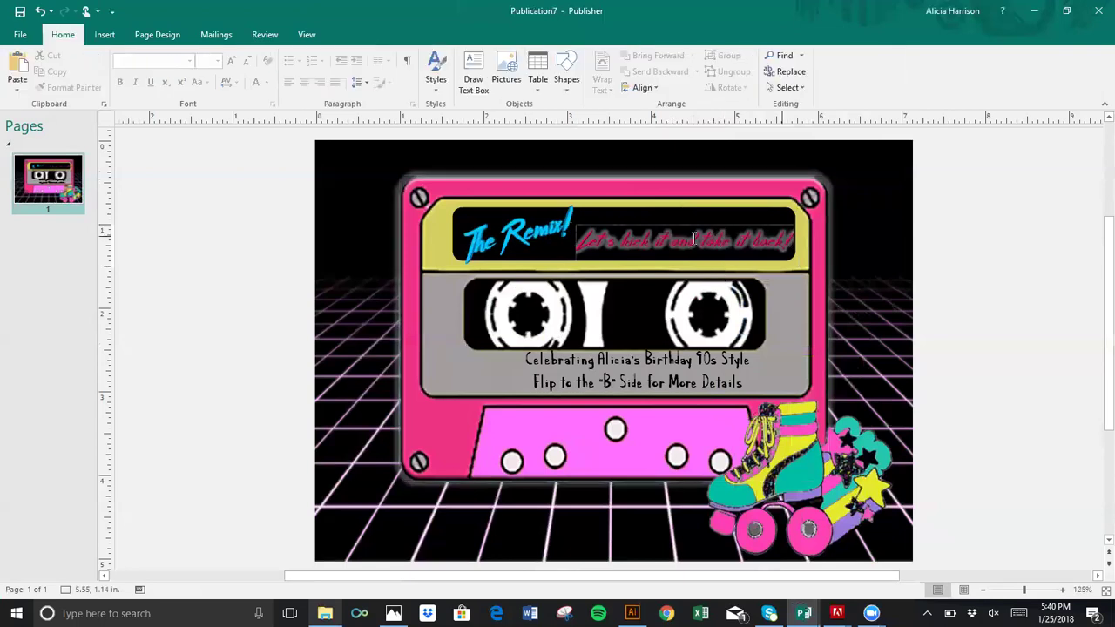
{"action": "left_click", "coordinate": [591, 241]}
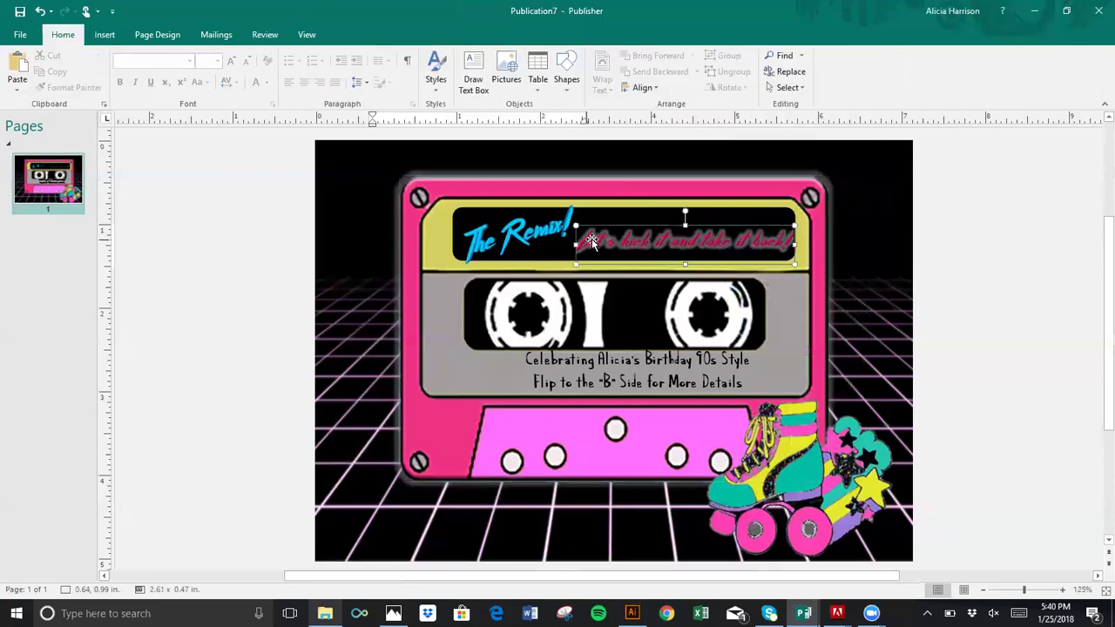
{"action": "key", "text": "ctrl+z"}
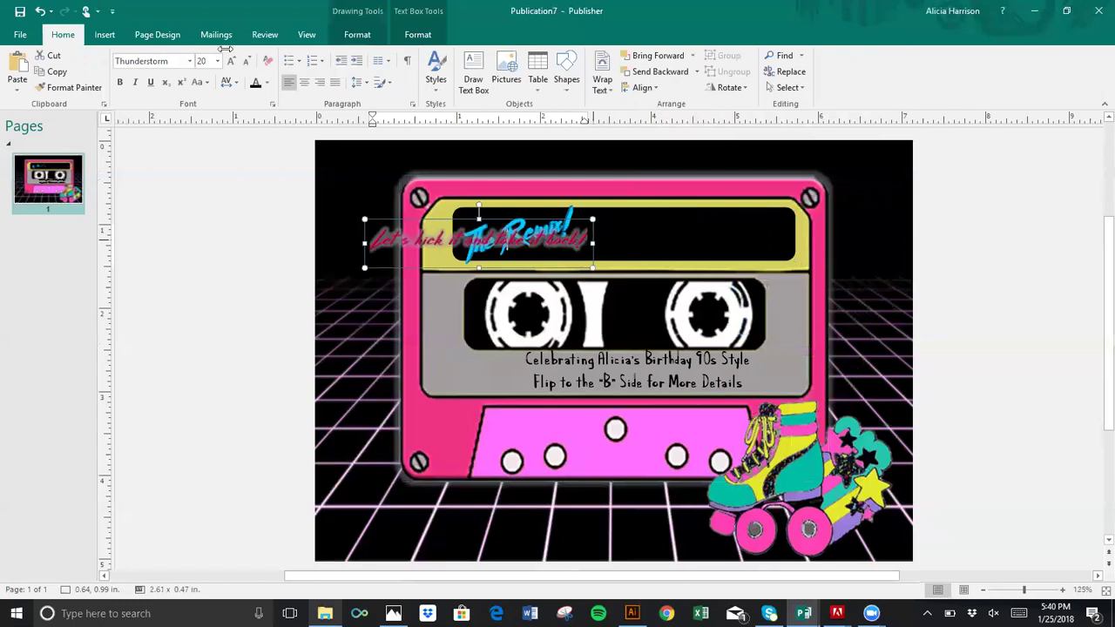
{"action": "left_click", "coordinate": [40, 11]}
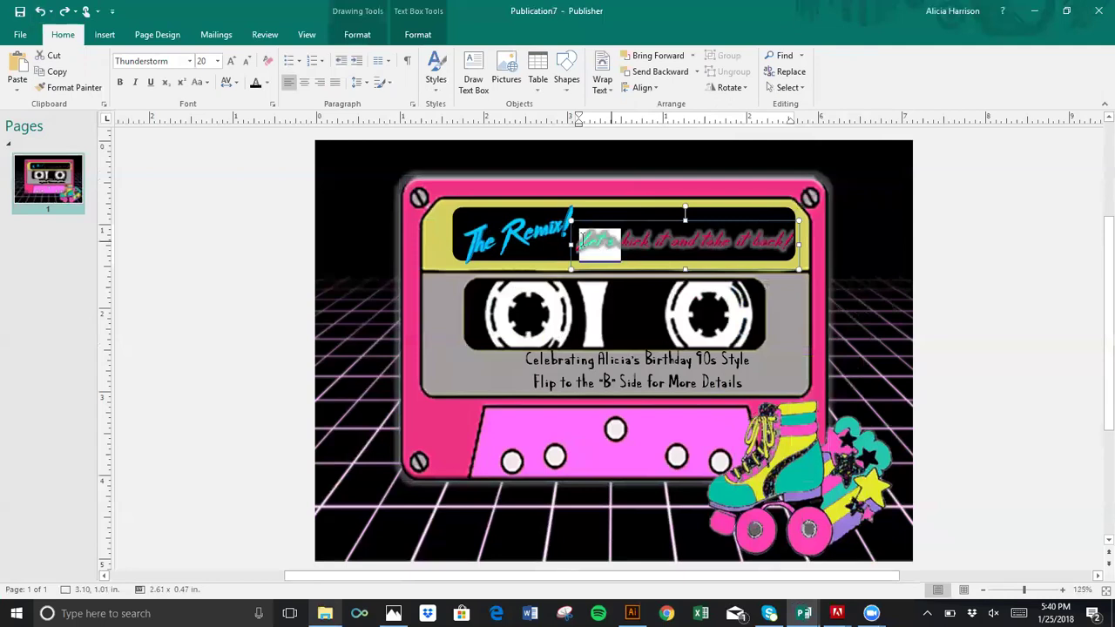
Step: Reduce the glow on the whole tagline to the smallest gray variation and deselect the text
{"action": "left_click_drag", "start_coordinate": [582, 241], "coordinate": [797, 243]}
{"action": "left_click", "coordinate": [566, 79]}
{"action": "left_click", "coordinate": [413, 36]}
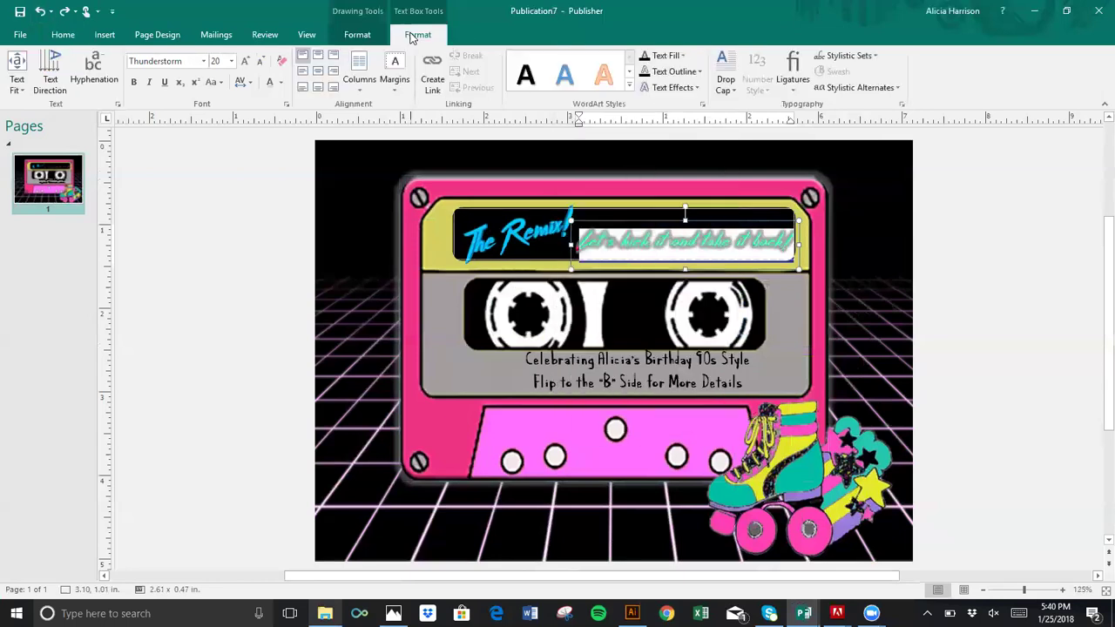
{"action": "left_click", "coordinate": [671, 88]}
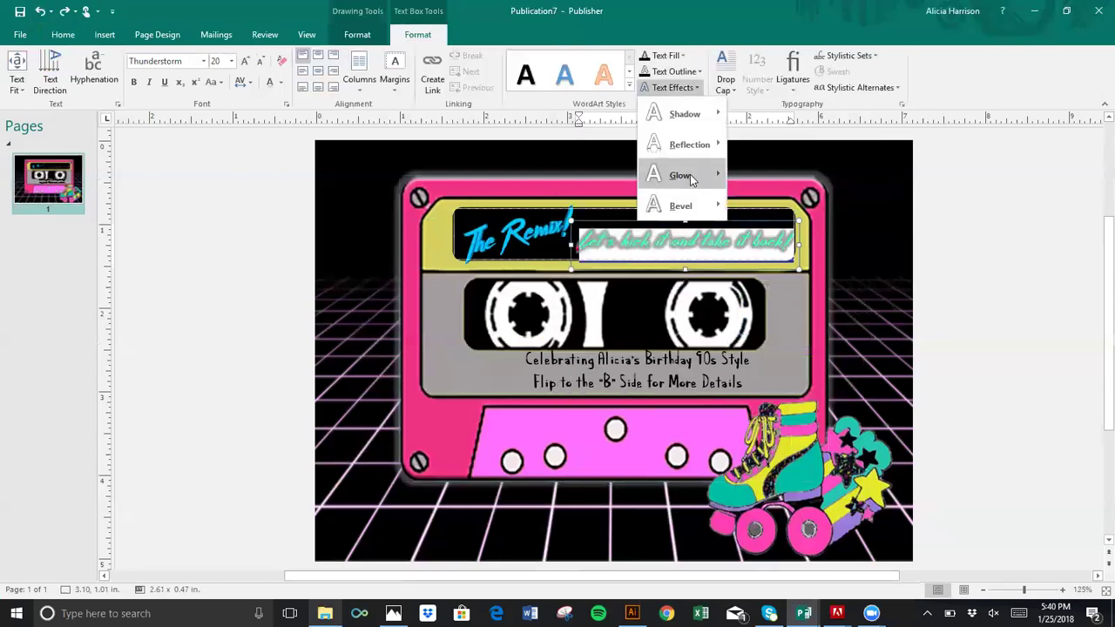
{"action": "mouse_move", "coordinate": [692, 180]}
{"action": "left_click", "coordinate": [836, 295]}
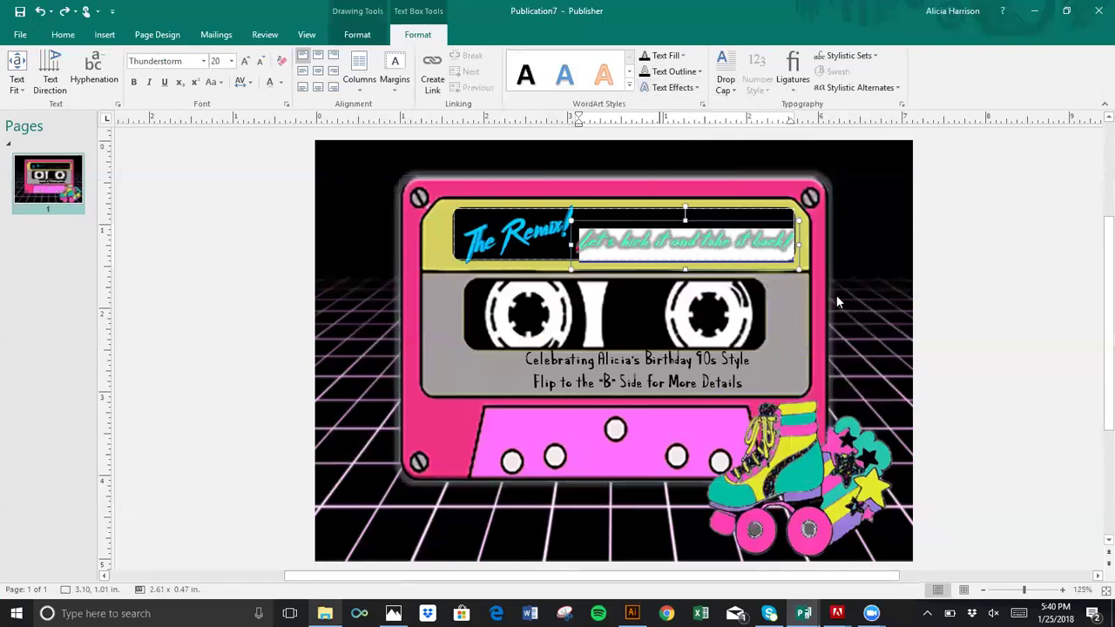
{"action": "left_click", "coordinate": [684, 90]}
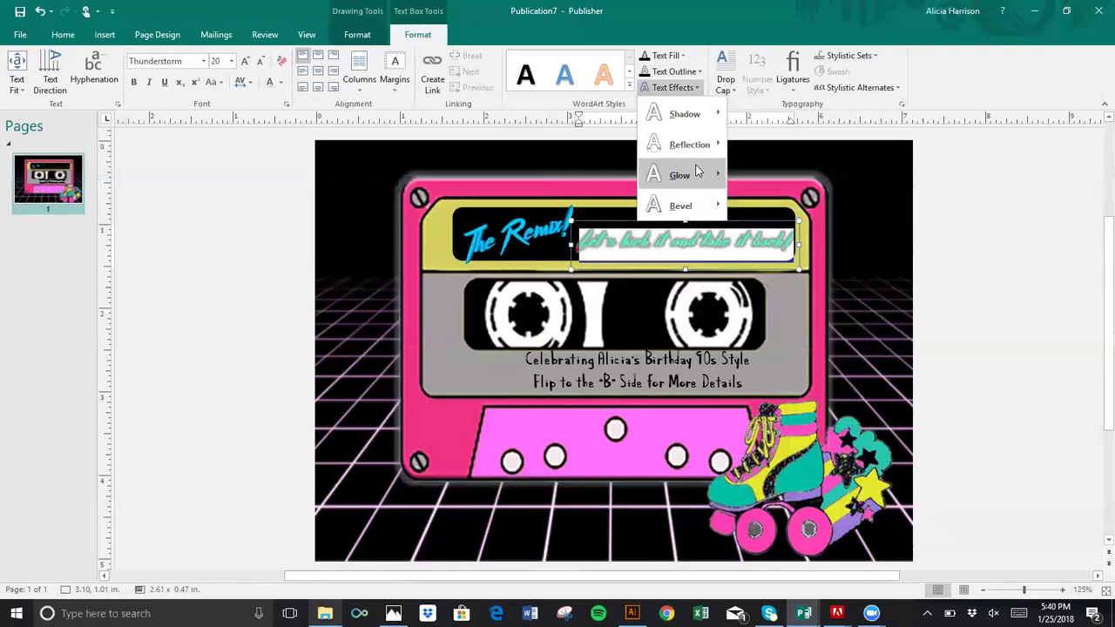
{"action": "mouse_move", "coordinate": [696, 172]}
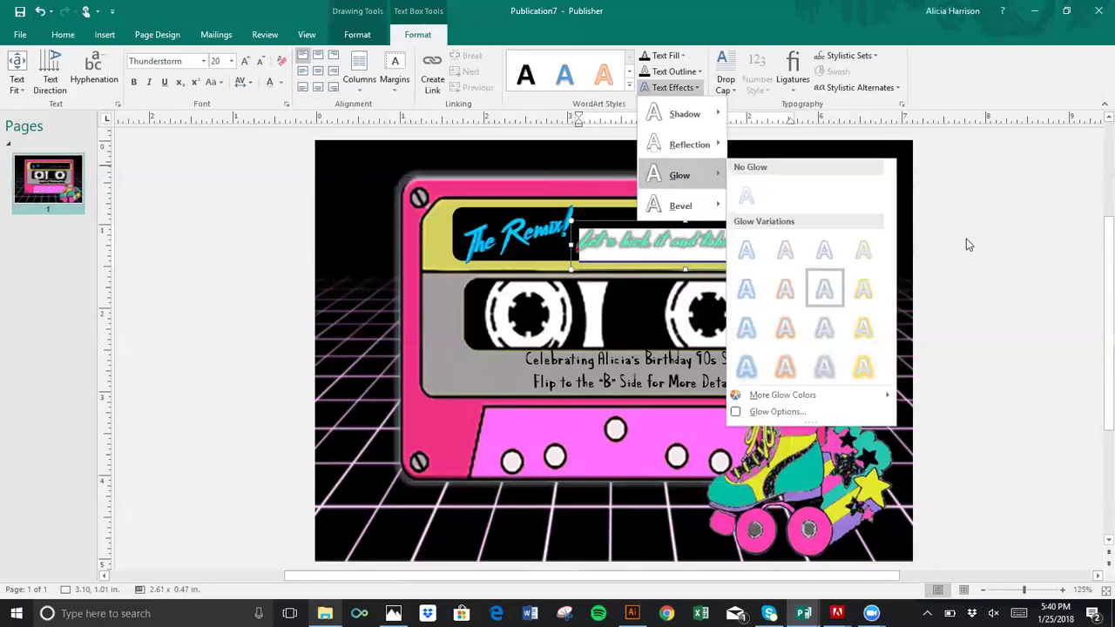
{"action": "left_click", "coordinate": [824, 250]}
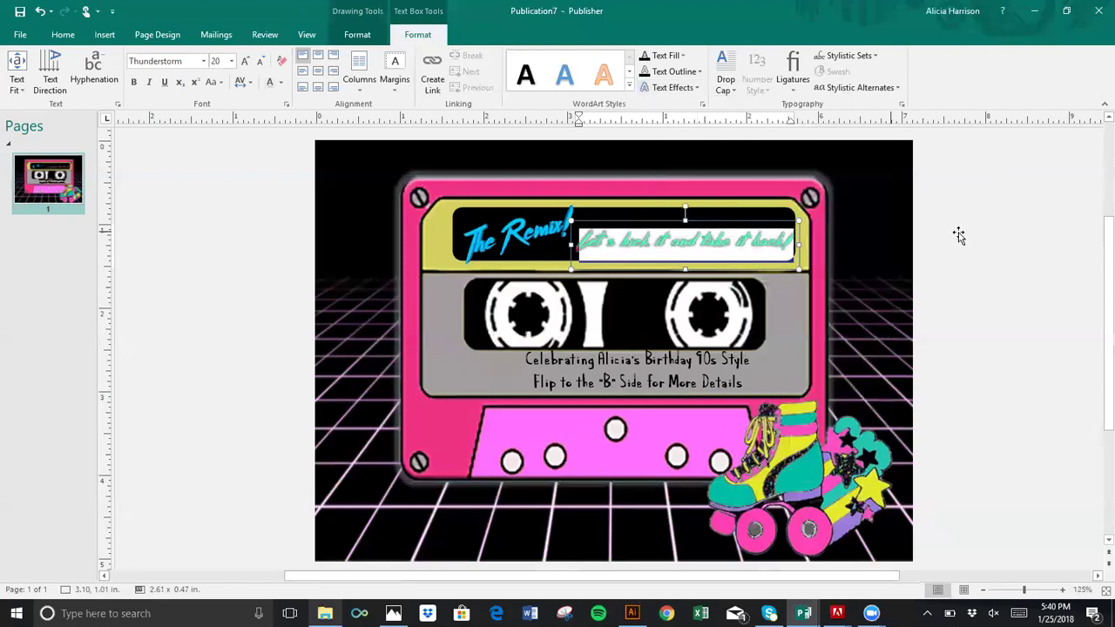
{"action": "left_click", "coordinate": [982, 286]}
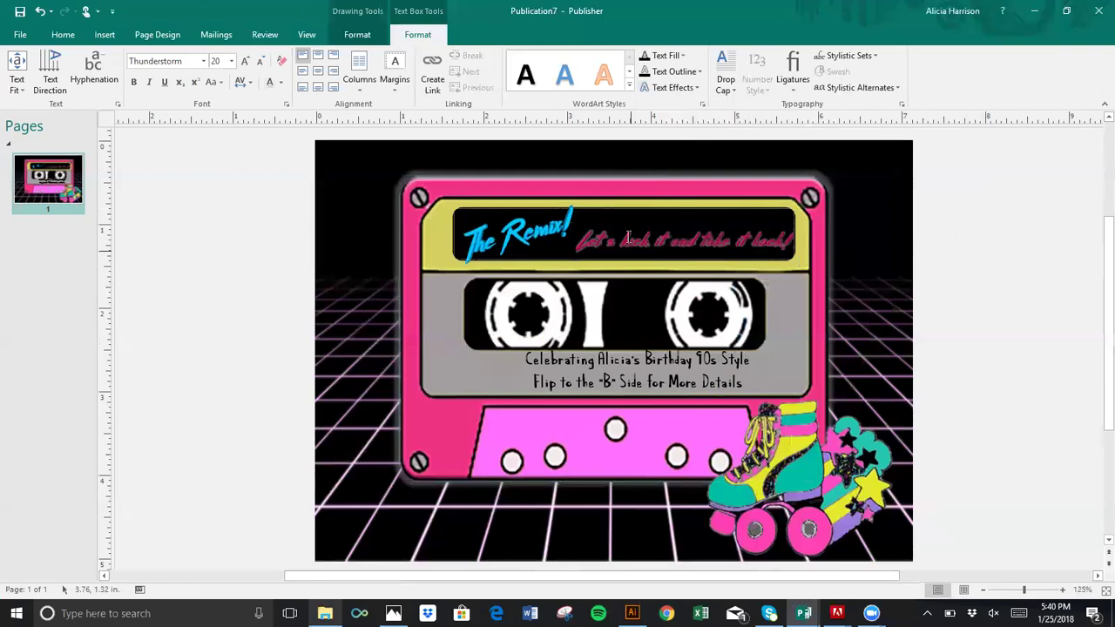
Step: Nudge the blue "The Remix!" title slightly up and to the left on the black label
{"action": "left_click", "coordinate": [546, 217]}
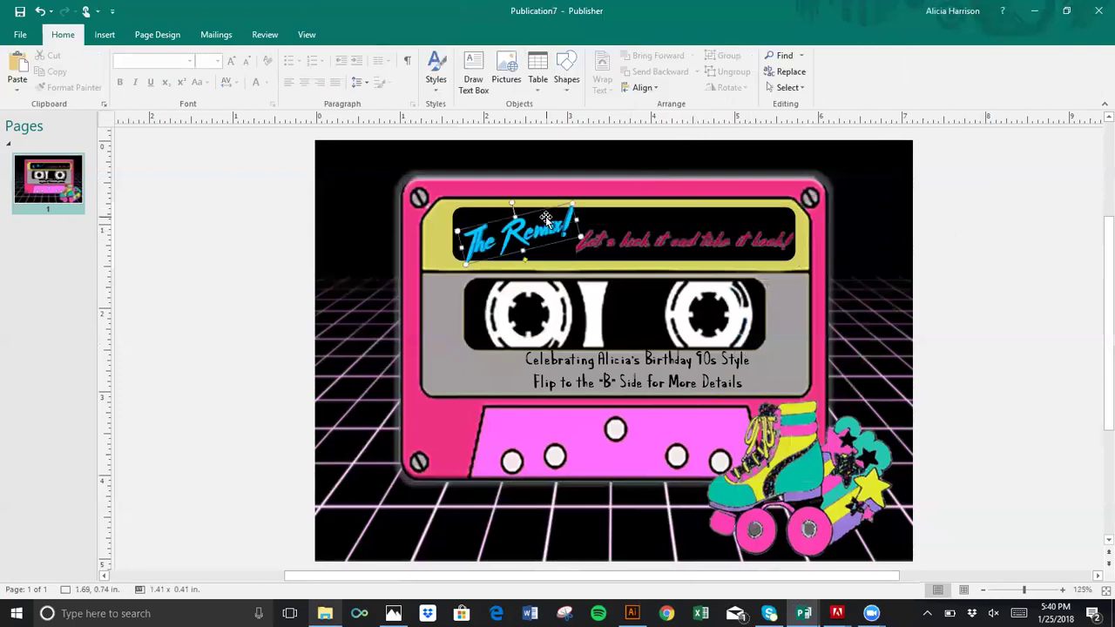
{"action": "left_click", "coordinate": [541, 221]}
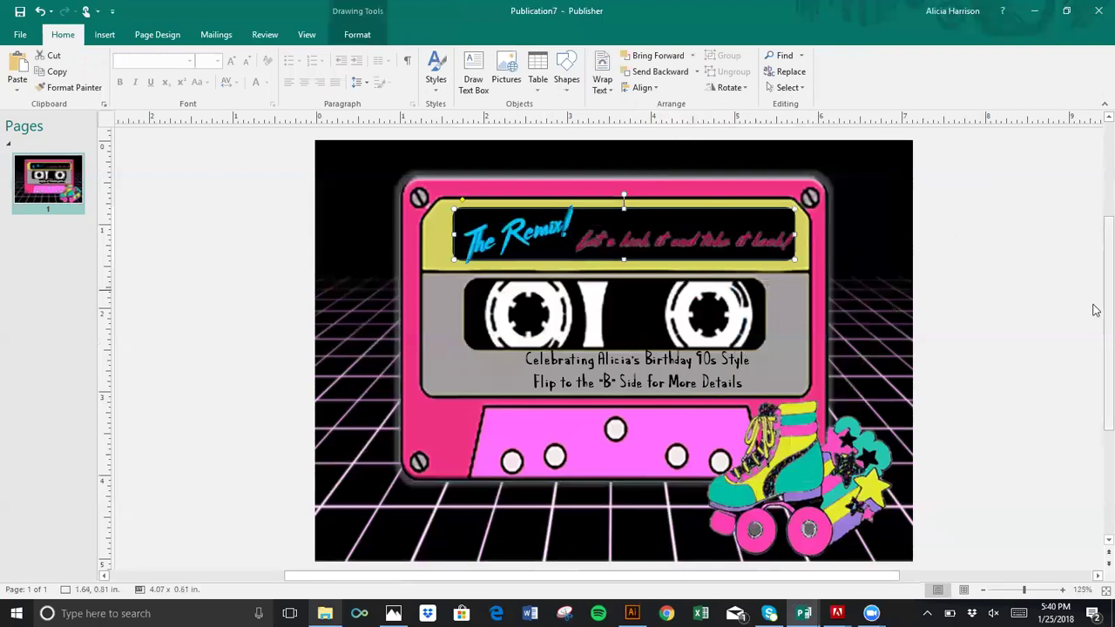
{"action": "scroll", "coordinate": [1042, 300], "scroll_direction": "down", "scroll_amount": 1}
{"action": "scroll", "coordinate": [1012, 269], "scroll_direction": "down", "scroll_amount": 1}
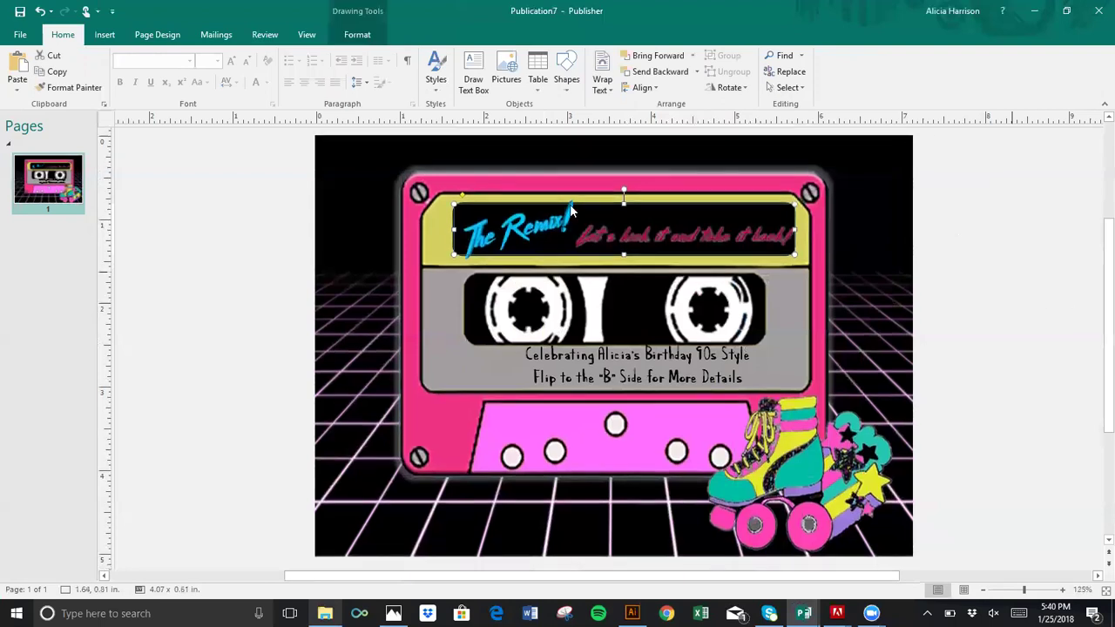
{"action": "left_click", "coordinate": [514, 228]}
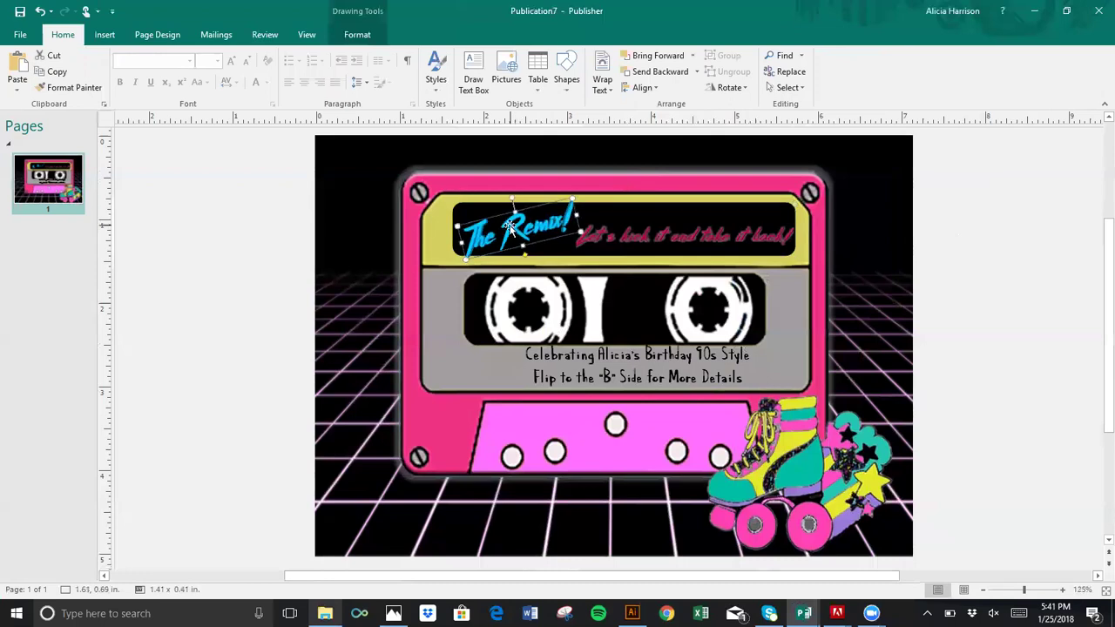
{"action": "left_click_drag", "start_coordinate": [511, 225], "coordinate": [506, 220]}
Step: Widen the tagline's text box to about 2.87 in and shift it right, away from the "The Remix!" title
{"action": "left_click", "coordinate": [599, 233]}
{"action": "left_click", "coordinate": [597, 217]}
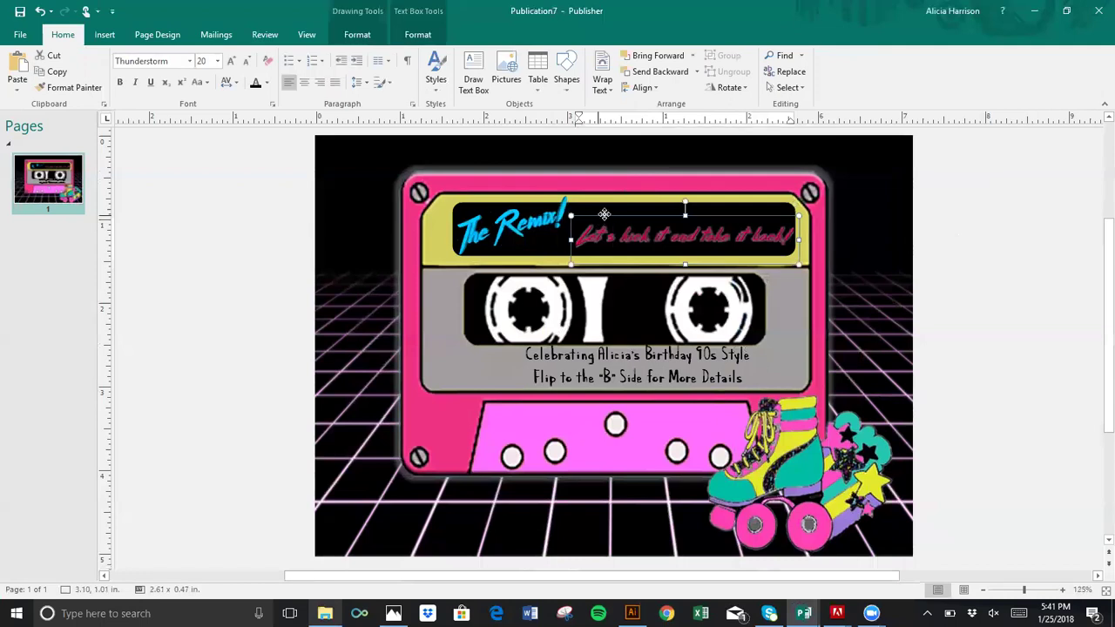
{"action": "left_click_drag", "start_coordinate": [605, 214], "coordinate": [613, 214]}
{"action": "left_click", "coordinate": [631, 227]}
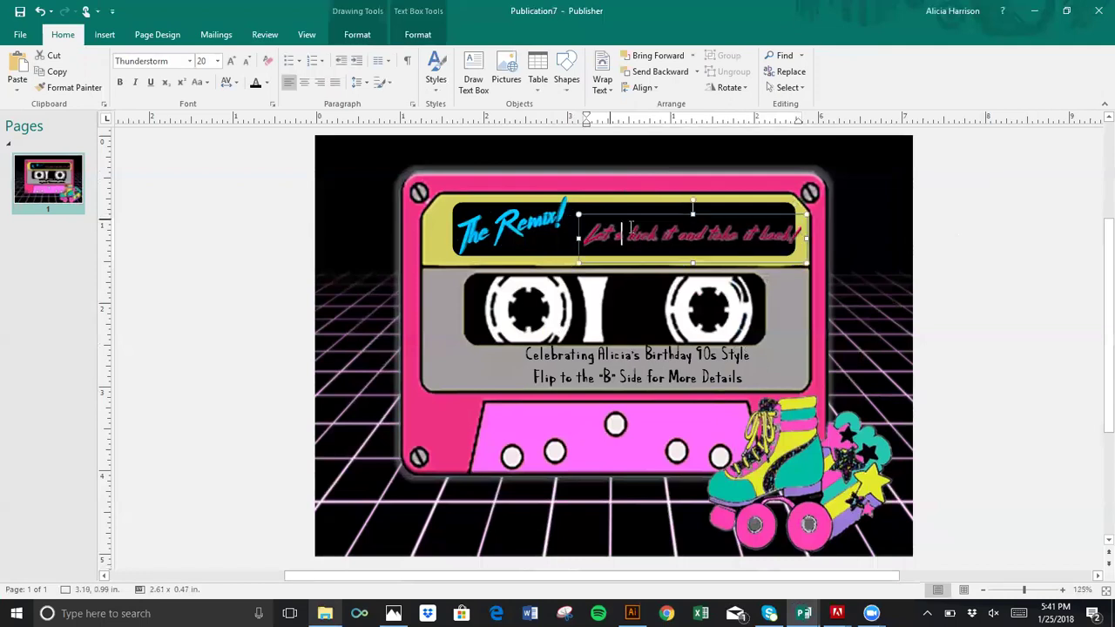
{"action": "left_click_drag", "start_coordinate": [577, 237], "coordinate": [562, 237]}
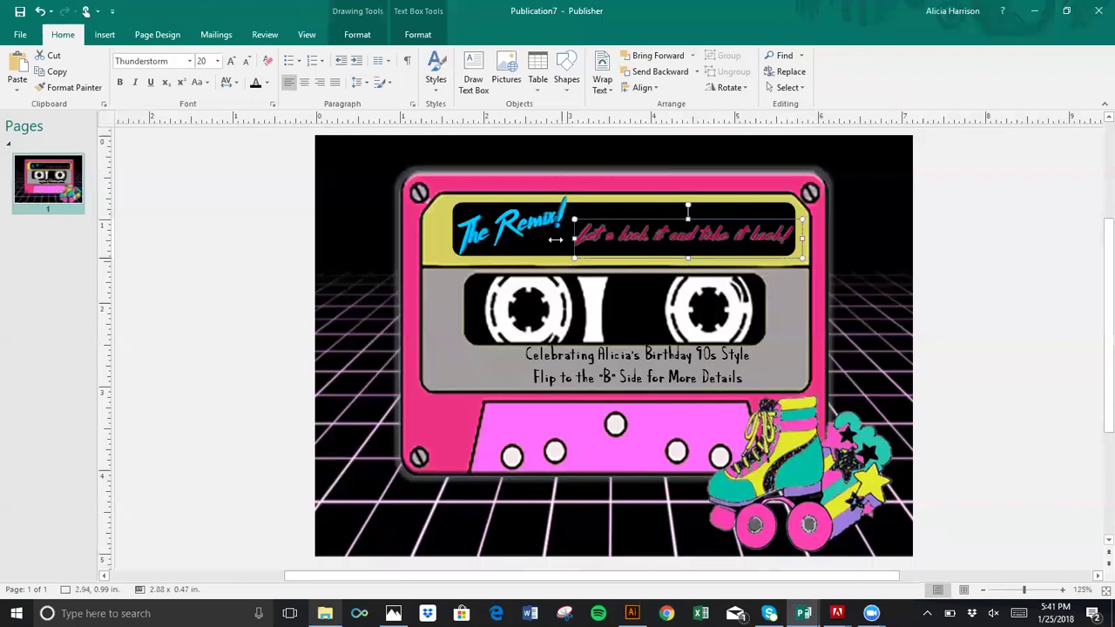
{"action": "left_click", "coordinate": [599, 234]}
{"action": "left_click_drag", "start_coordinate": [677, 215], "coordinate": [702, 214]}
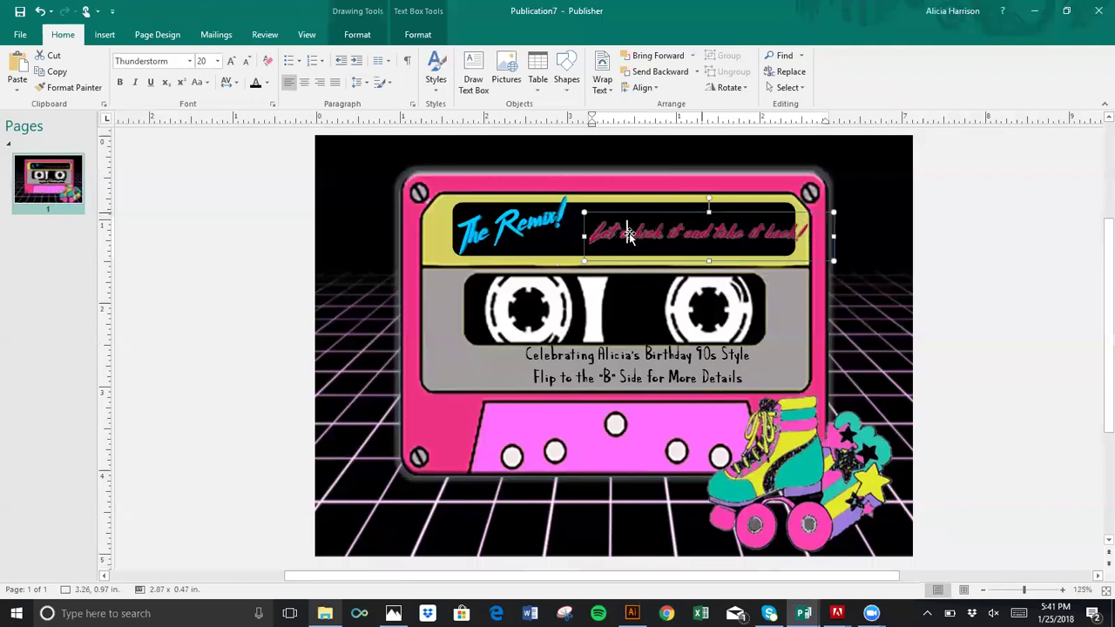
{"action": "left_click", "coordinate": [797, 234]}
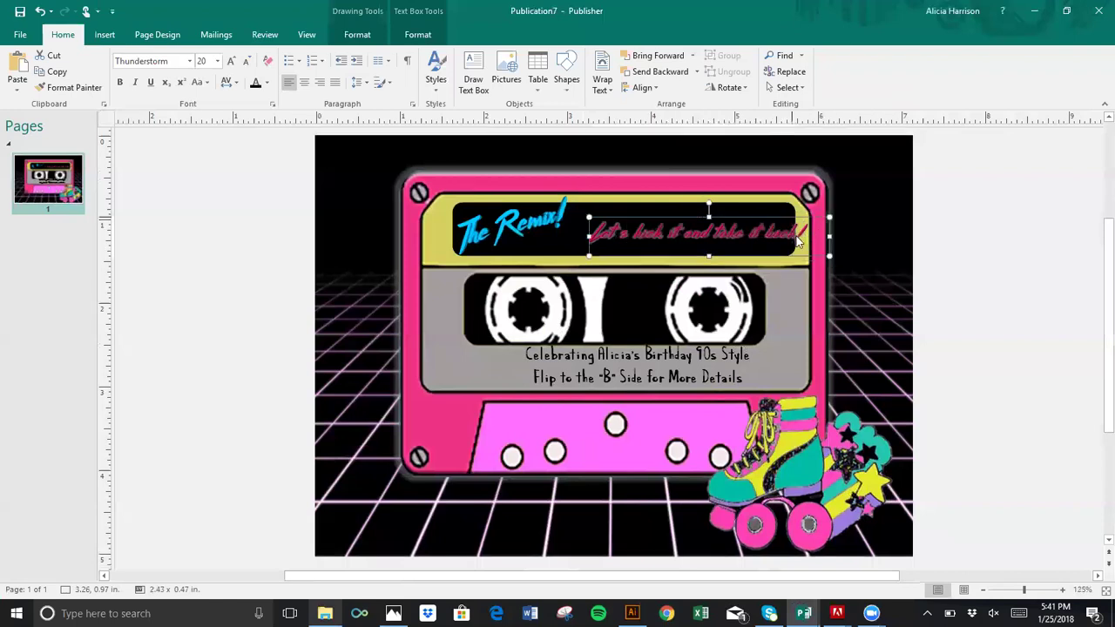
{"action": "key", "text": "BackSpace"}
{"action": "key", "text": "BackSpace"}
{"action": "key", "text": "BackSpace"}
{"action": "key", "text": "BackSpace"}
{"action": "key", "text": "BackSpace"}
{"action": "key", "text": "ctrl+z"}
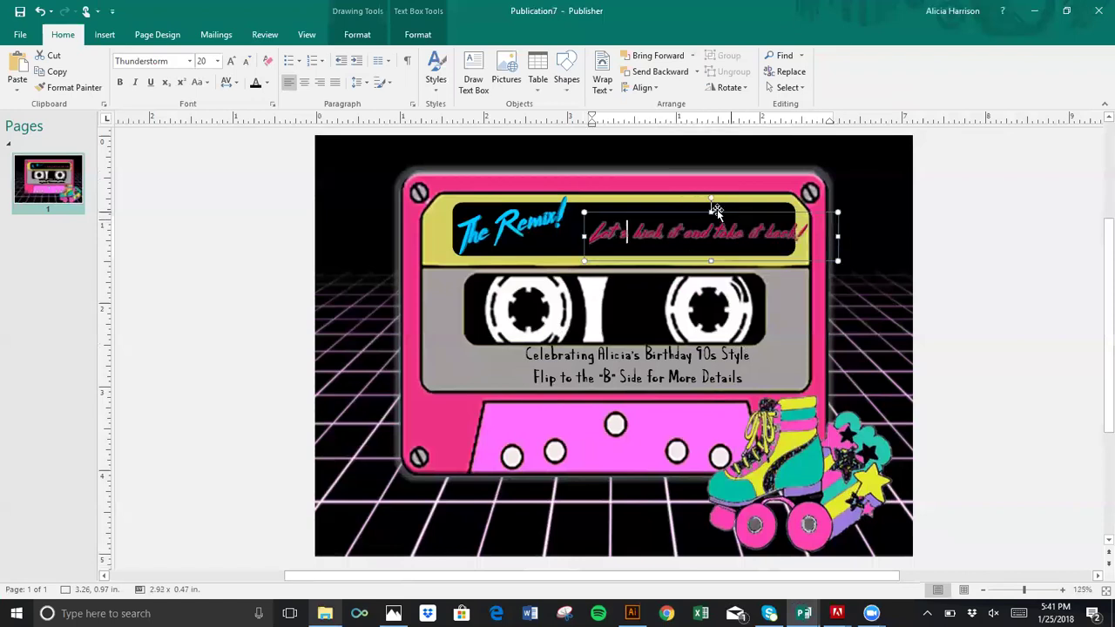
{"action": "left_click", "coordinate": [716, 211]}
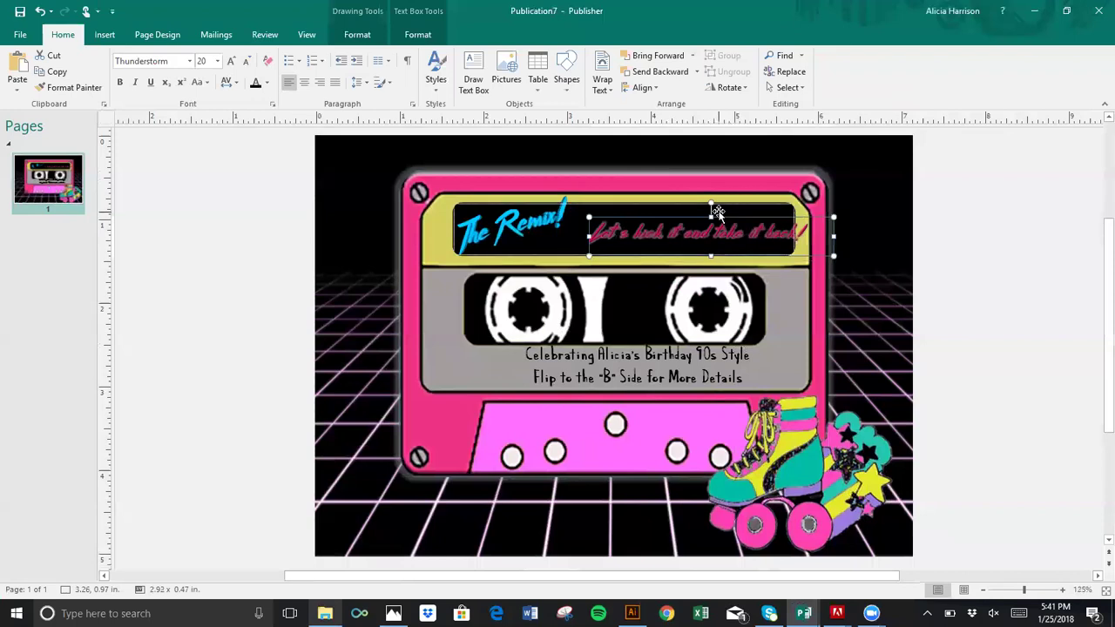
Step: Shift the pink tagline's text box slightly left on the black label, to about 3.15 in horizontally
{"action": "left_click", "coordinate": [716, 211]}
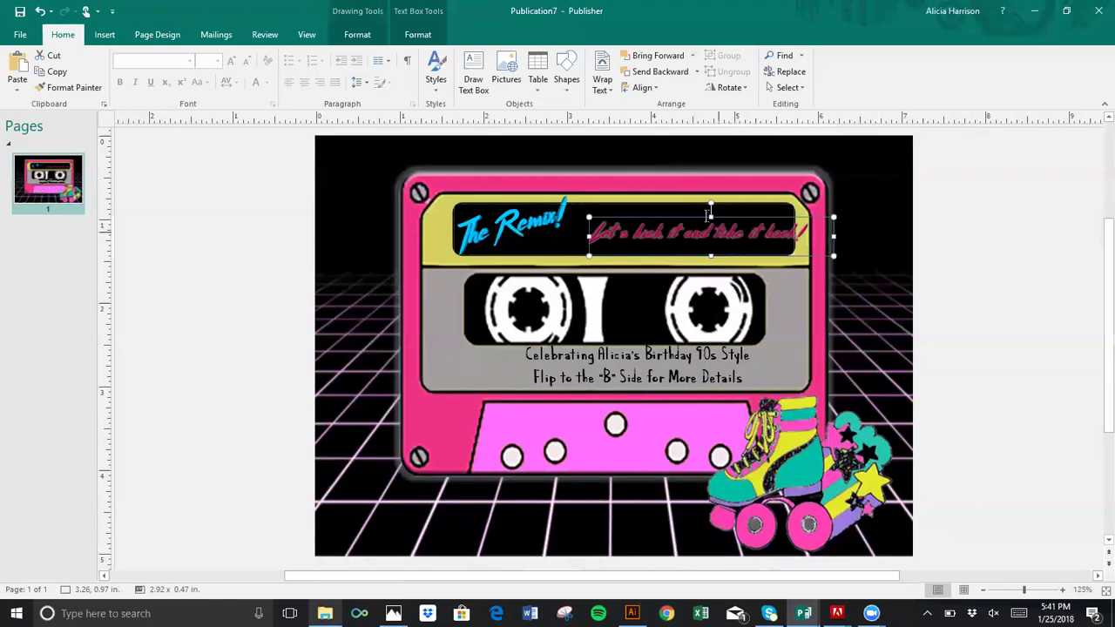
{"action": "left_click", "coordinate": [710, 214]}
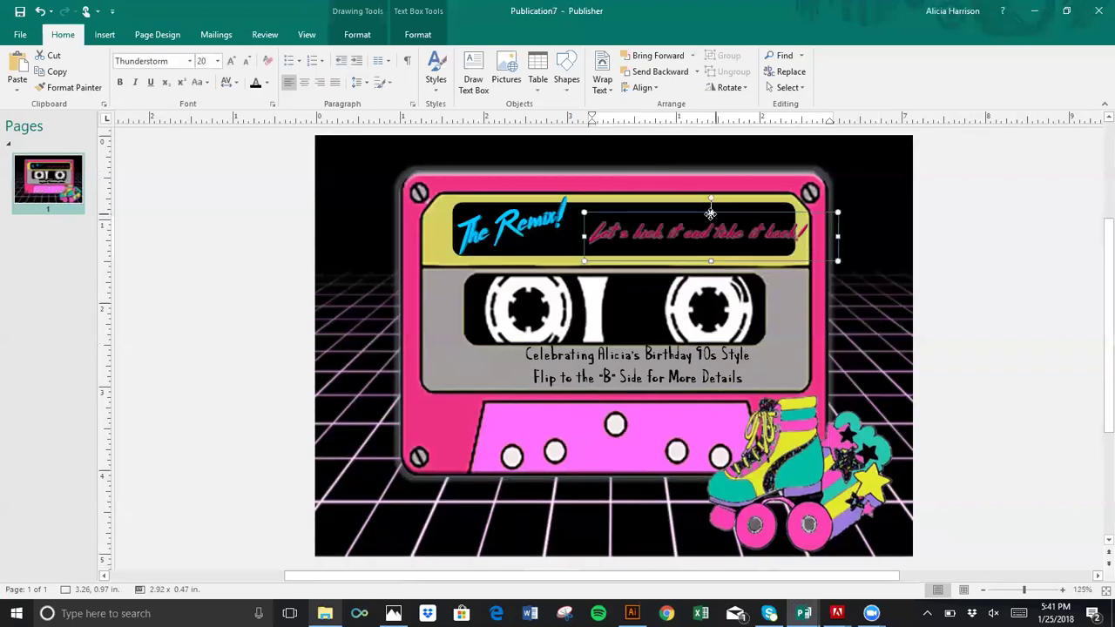
{"action": "left_click_drag", "start_coordinate": [711, 214], "coordinate": [709, 219]}
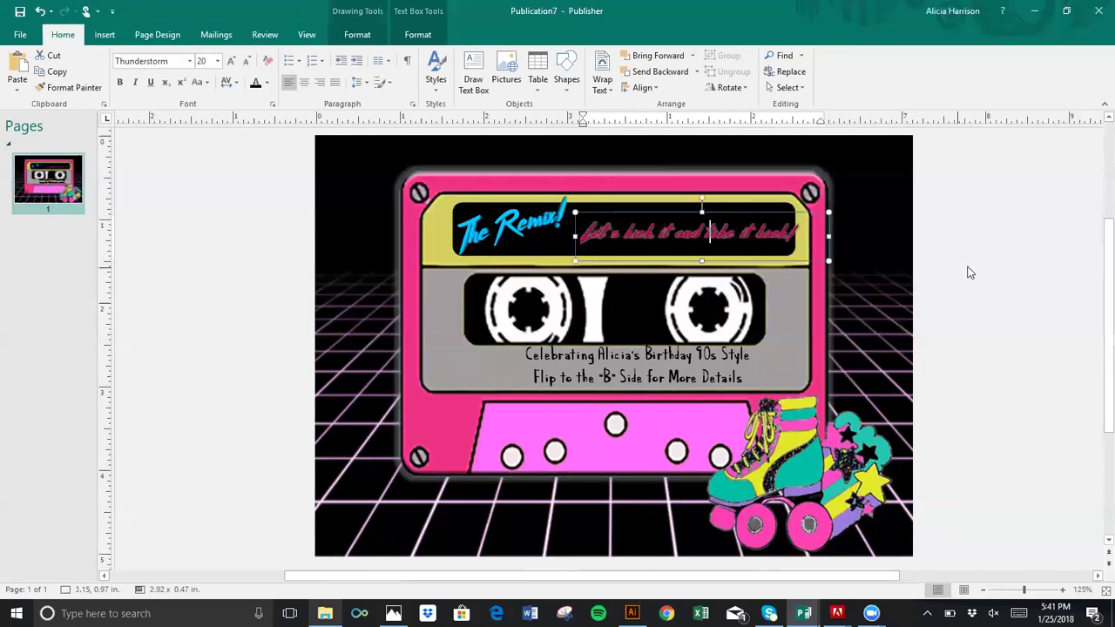
Step: Nudge the blue "The Remix!" title slightly down and to the right on the black label
{"action": "left_click", "coordinate": [510, 223]}
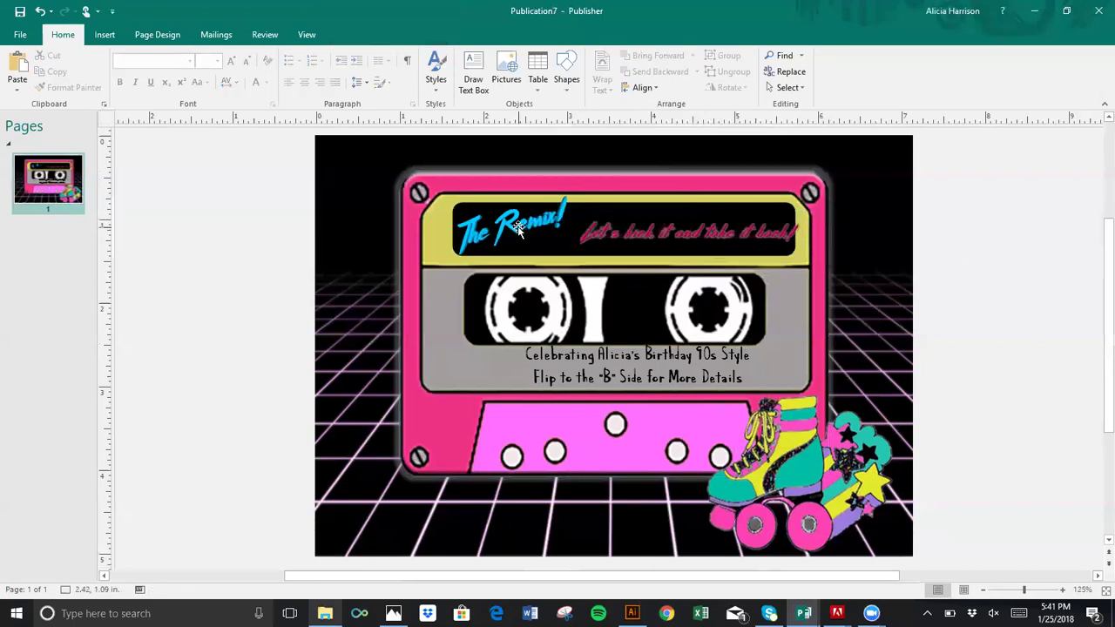
{"action": "left_click_drag", "start_coordinate": [510, 228], "coordinate": [513, 229]}
{"action": "left_click_drag", "start_coordinate": [402, 225], "coordinate": [396, 227]}
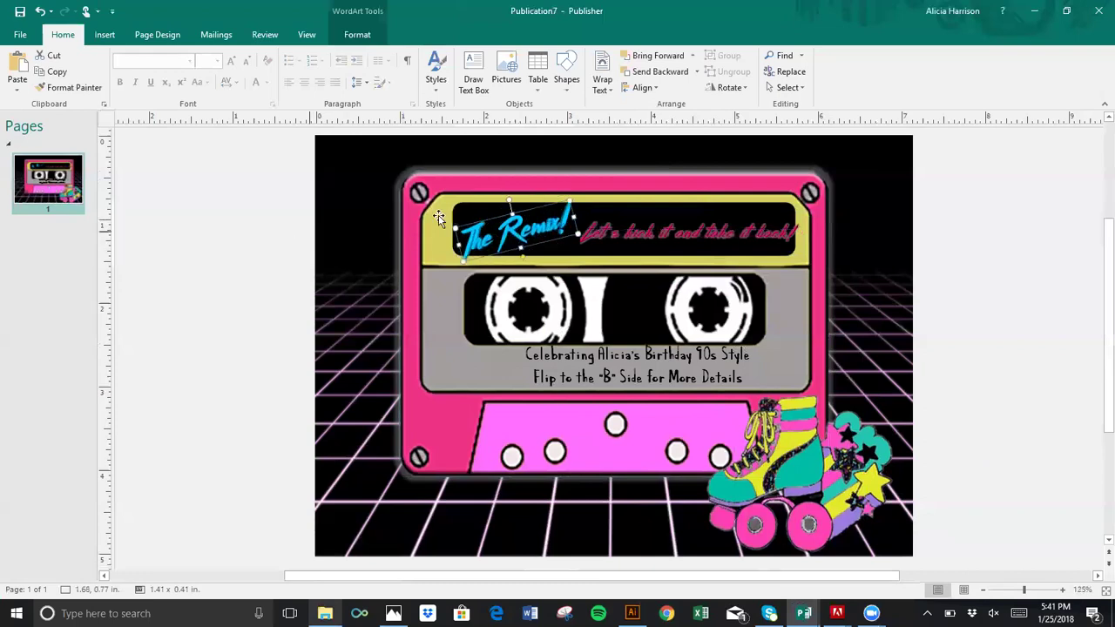
Step: Try to group the cassette picture with the title, tagline and birthday text, and undo the grouping
{"action": "left_click", "coordinate": [427, 188]}
{"action": "left_click", "coordinate": [489, 220]}
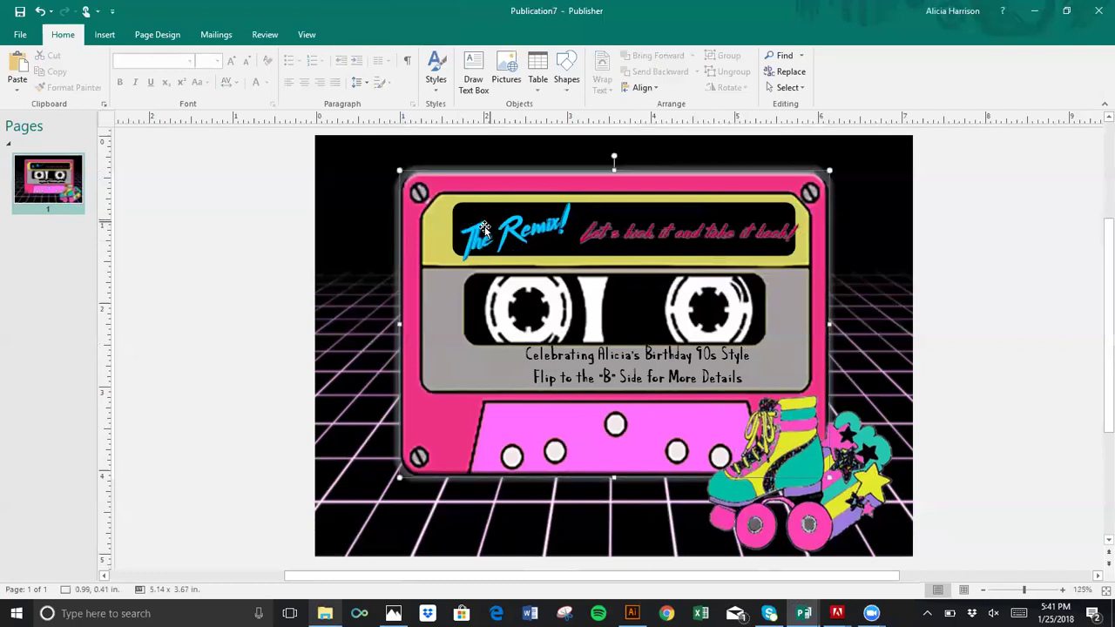
{"action": "left_click", "coordinate": [608, 233], "text": "shift"}
{"action": "left_click", "coordinate": [561, 231], "text": "shift"}
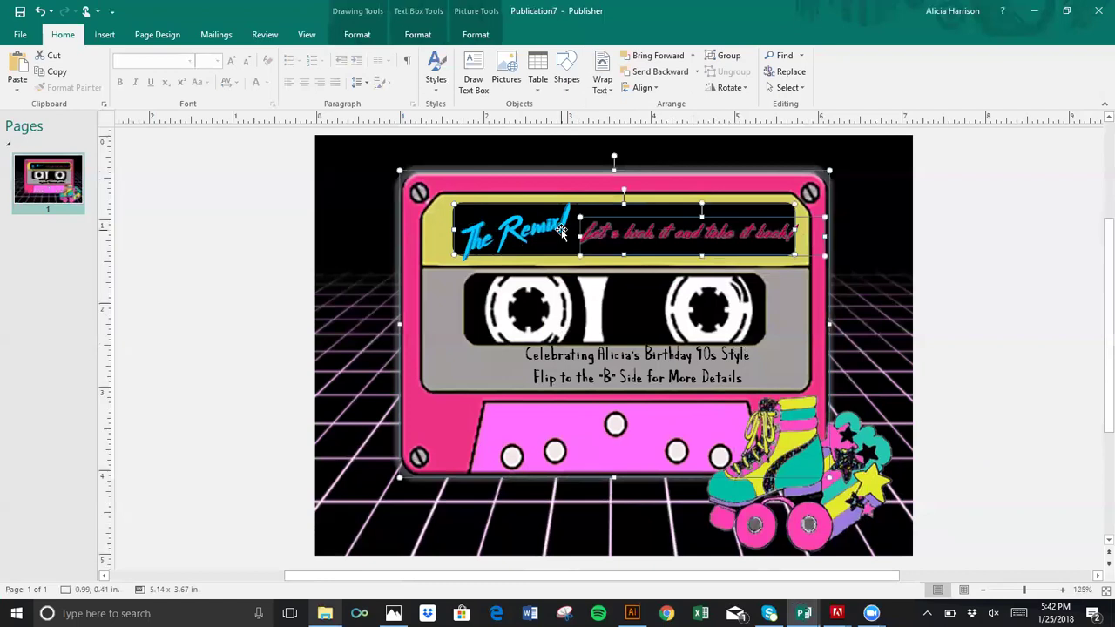
{"action": "left_click", "coordinate": [608, 360], "text": "shift"}
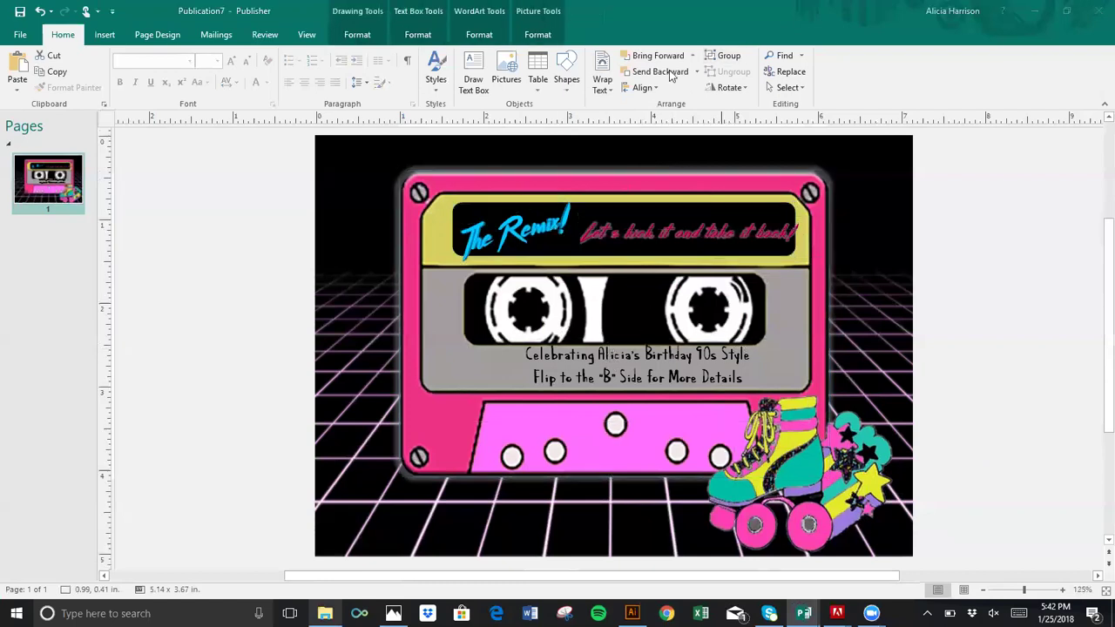
{"action": "left_click", "coordinate": [643, 202]}
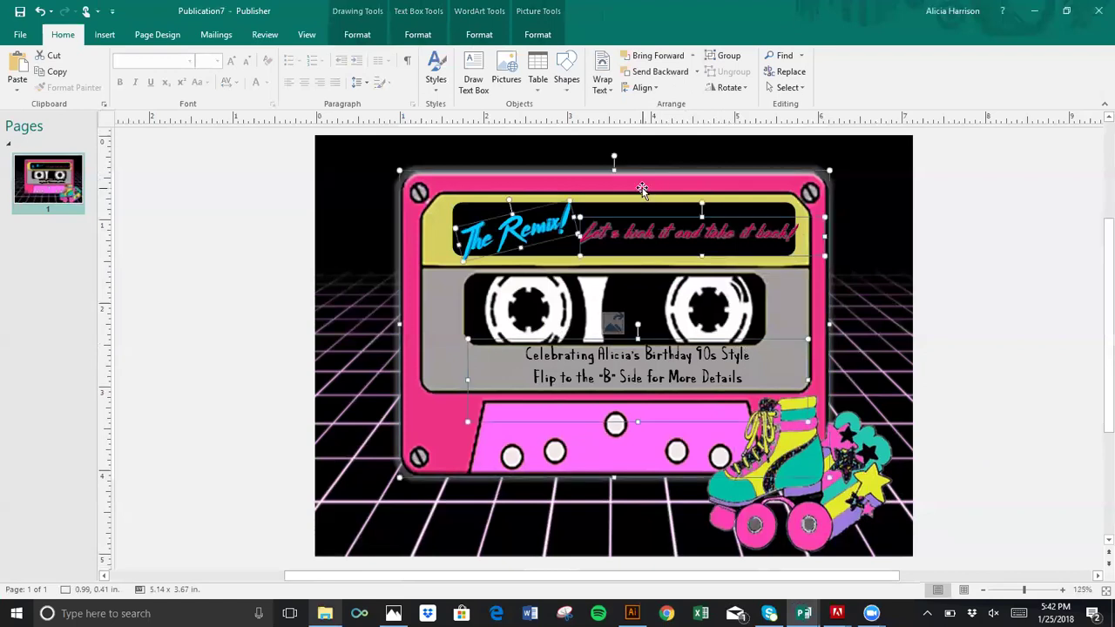
{"action": "right_click", "coordinate": [644, 194]}
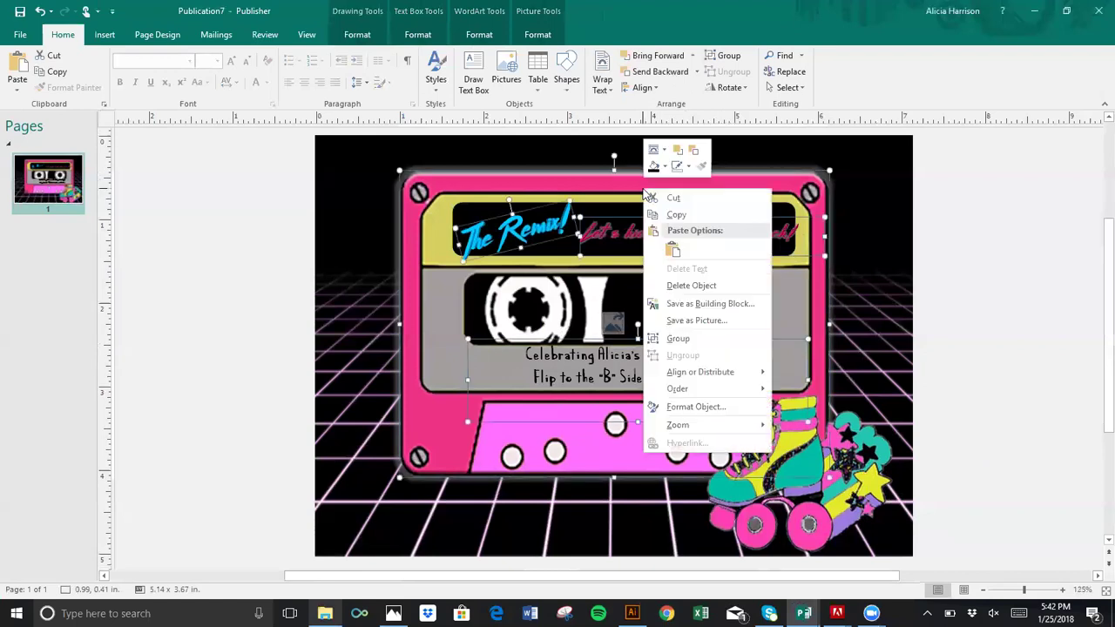
{"action": "left_click", "coordinate": [676, 338]}
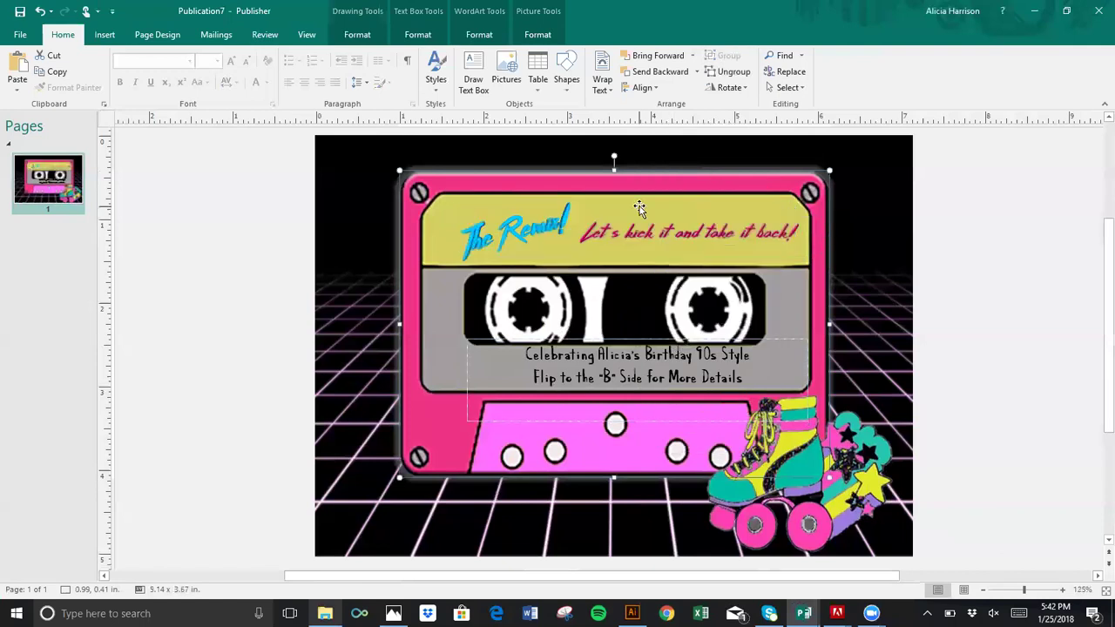
{"action": "left_click", "coordinate": [41, 12]}
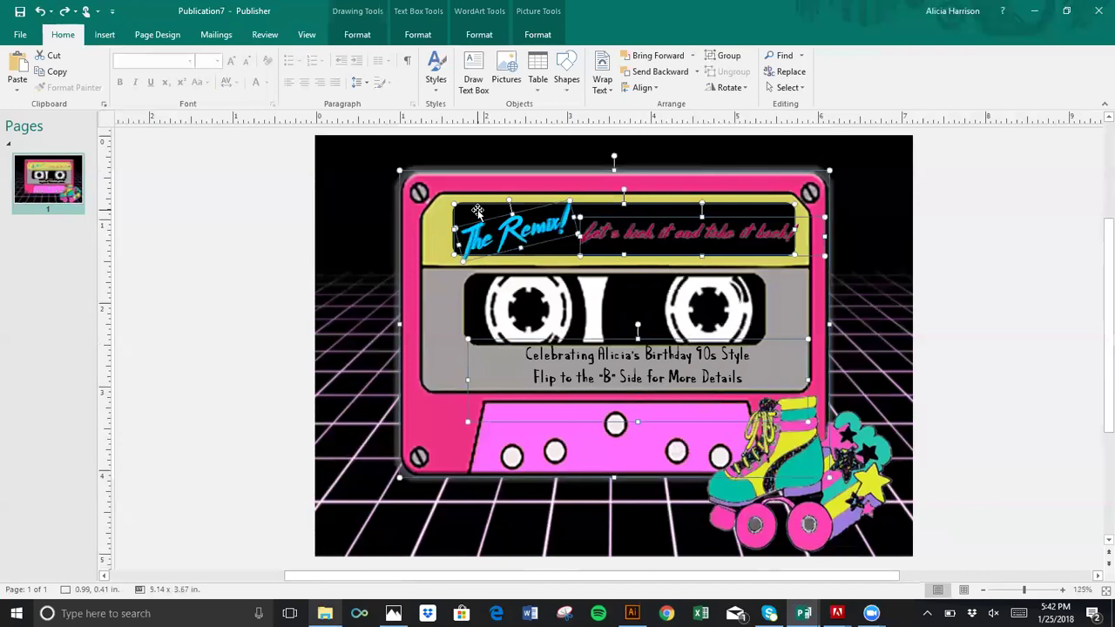
Step: Try to group the same objects together with the black label, and undo the grouping
{"action": "right_click", "coordinate": [478, 209]}
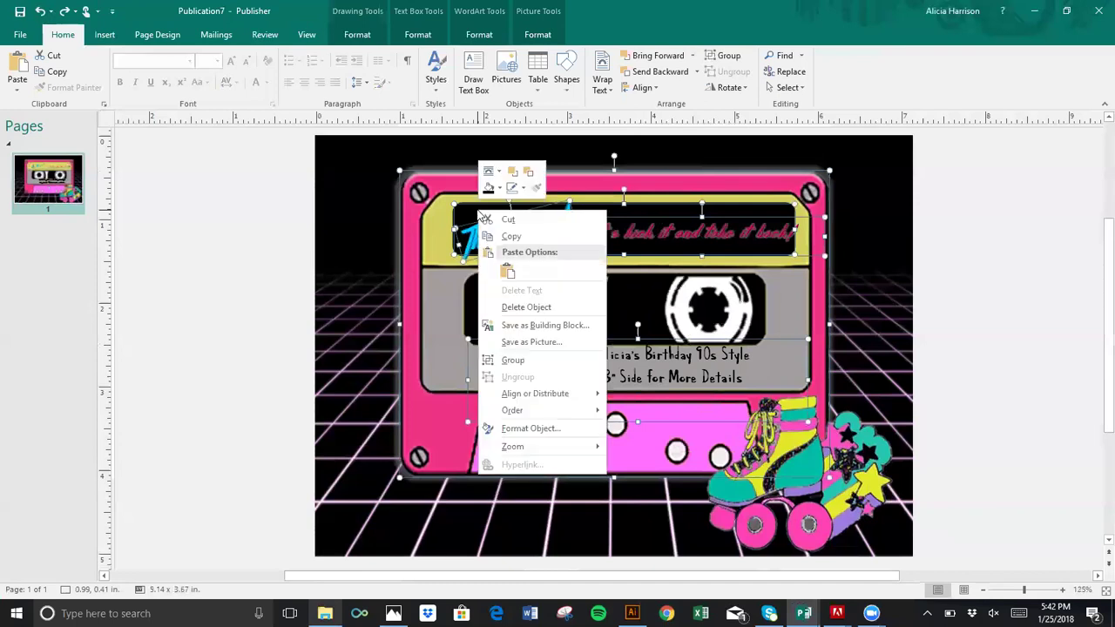
{"action": "left_click", "coordinate": [513, 360]}
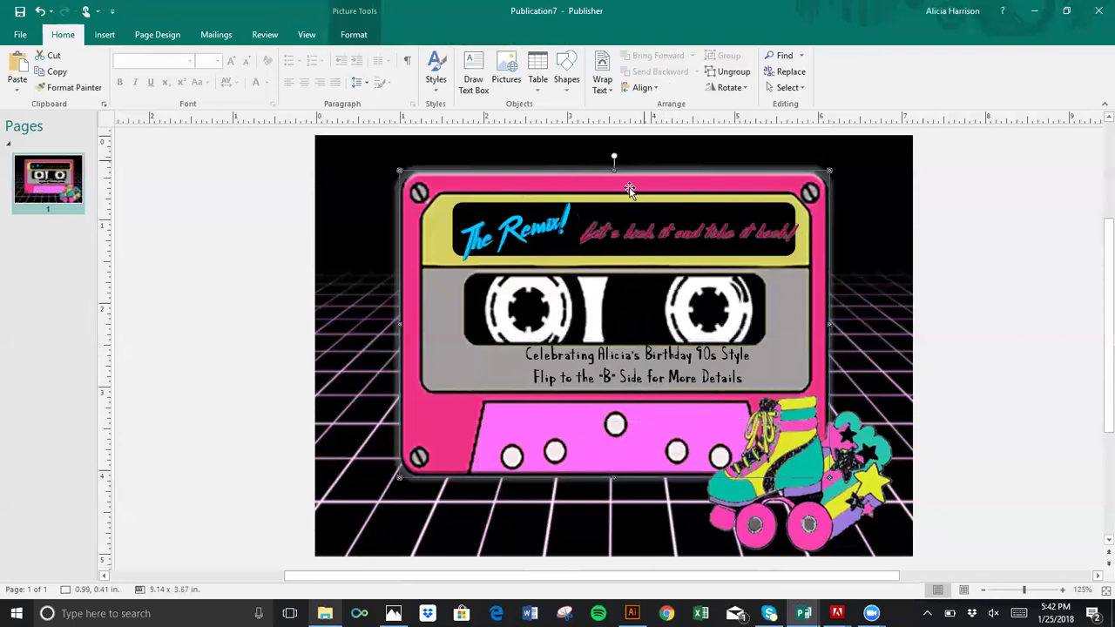
{"action": "left_click", "coordinate": [352, 36]}
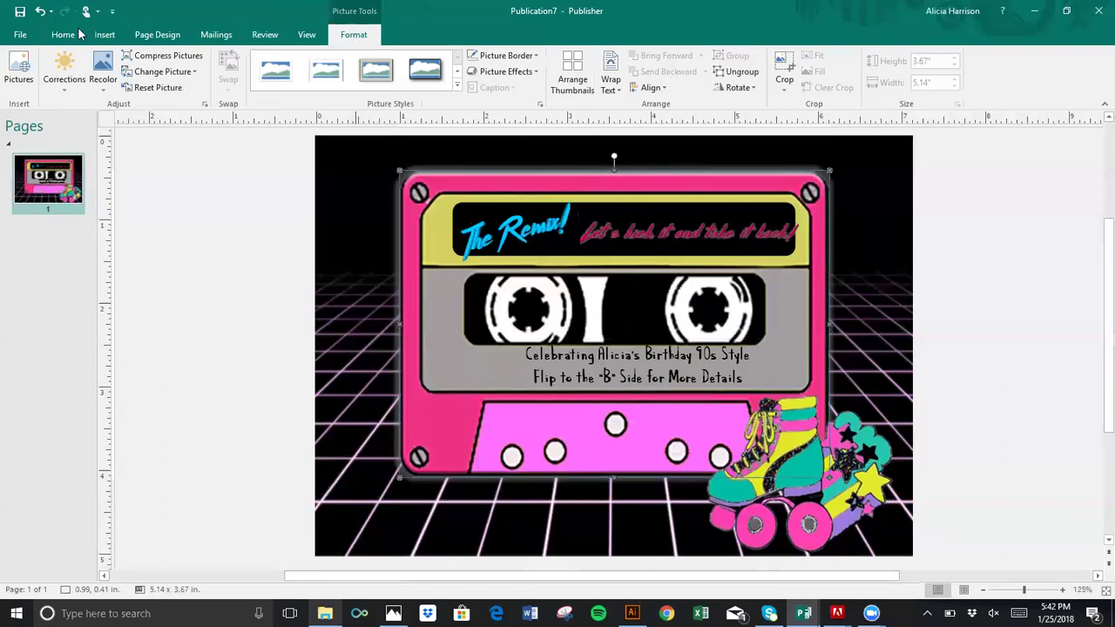
{"action": "left_click", "coordinate": [39, 12]}
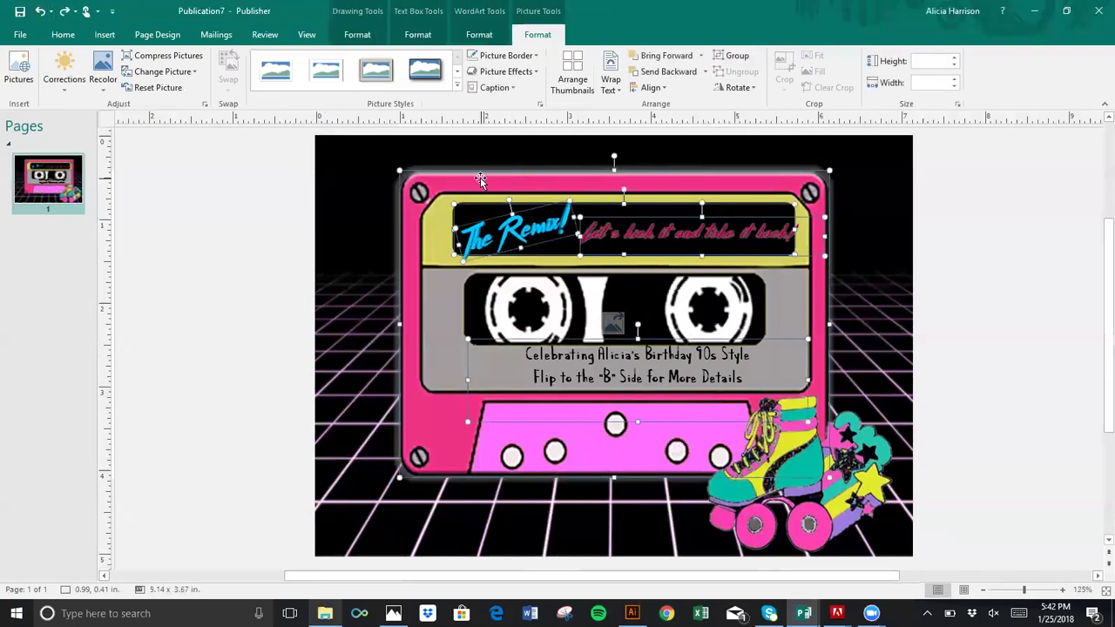
Step: Position the small black "30" oval on the cassette's yellow strip, just left of the black label, at about 1.31, 0.94 in
{"action": "left_click", "coordinate": [666, 71]}
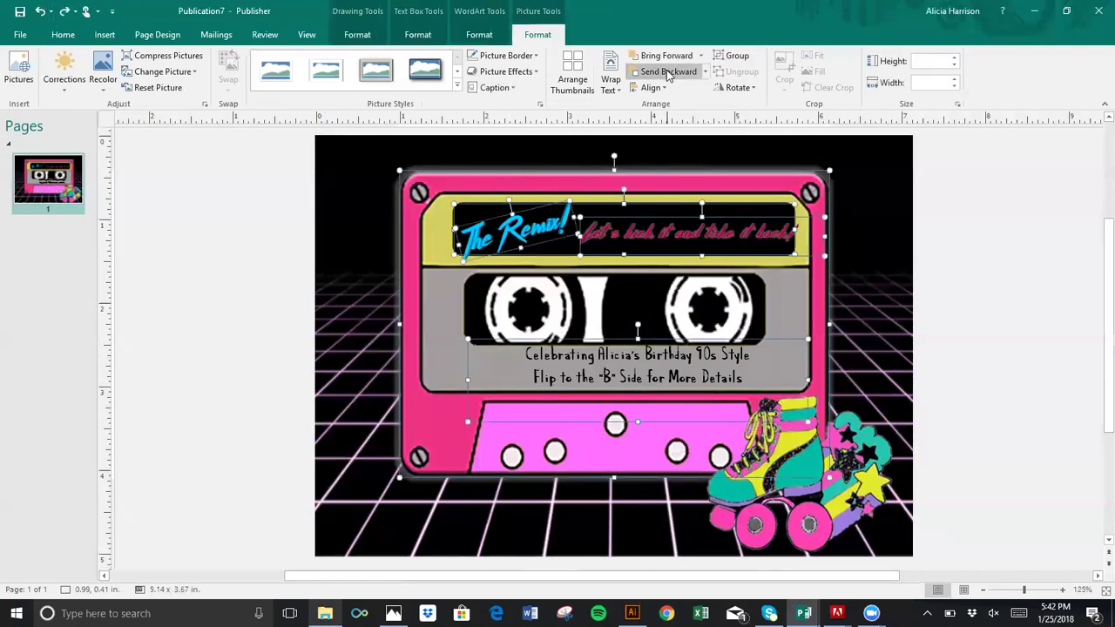
{"action": "left_click", "coordinate": [427, 261]}
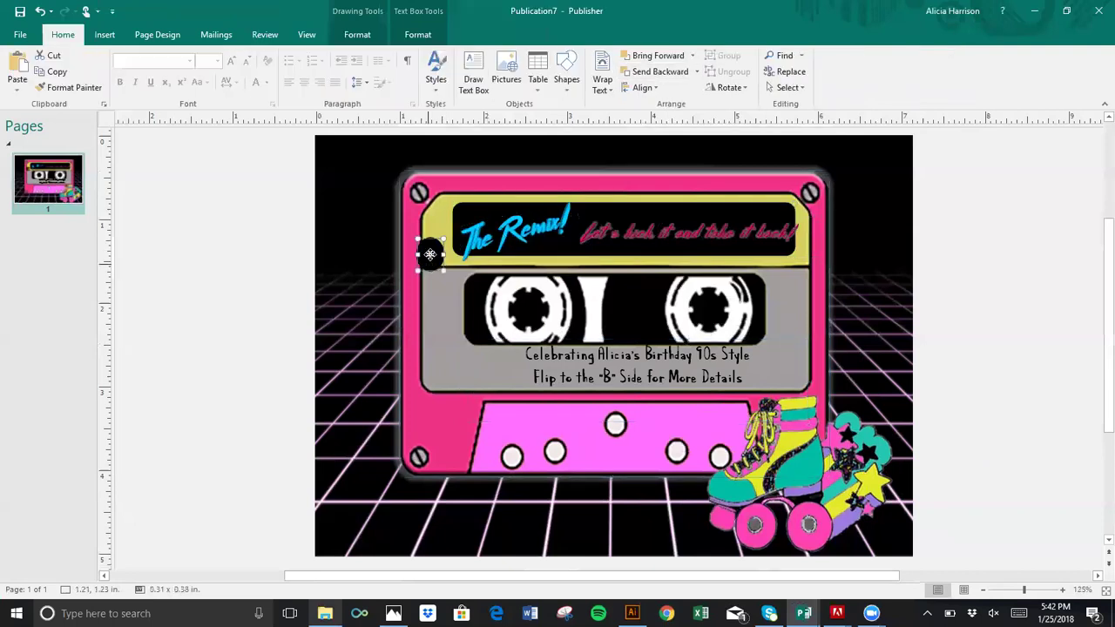
{"action": "mouse_move", "coordinate": [430, 253]}
{"action": "left_mouse_down"}
{"action": "mouse_move", "coordinate": [441, 228]}
{"action": "mouse_move", "coordinate": [434, 242]}
{"action": "left_mouse_up"}
{"action": "left_click", "coordinate": [500, 183]}
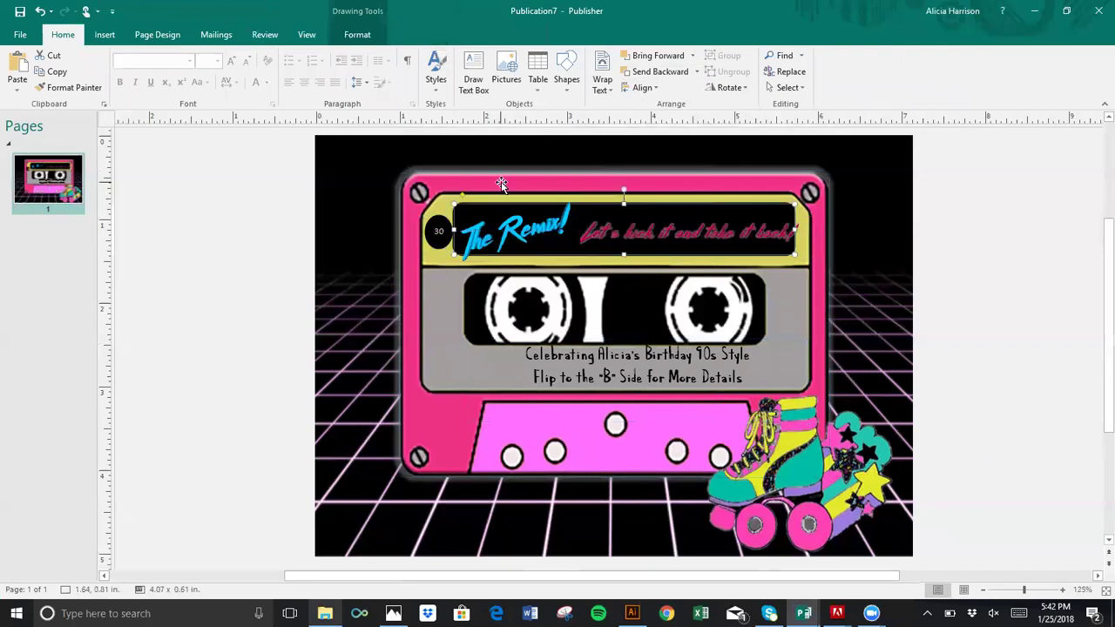
{"action": "left_click", "coordinate": [436, 222]}
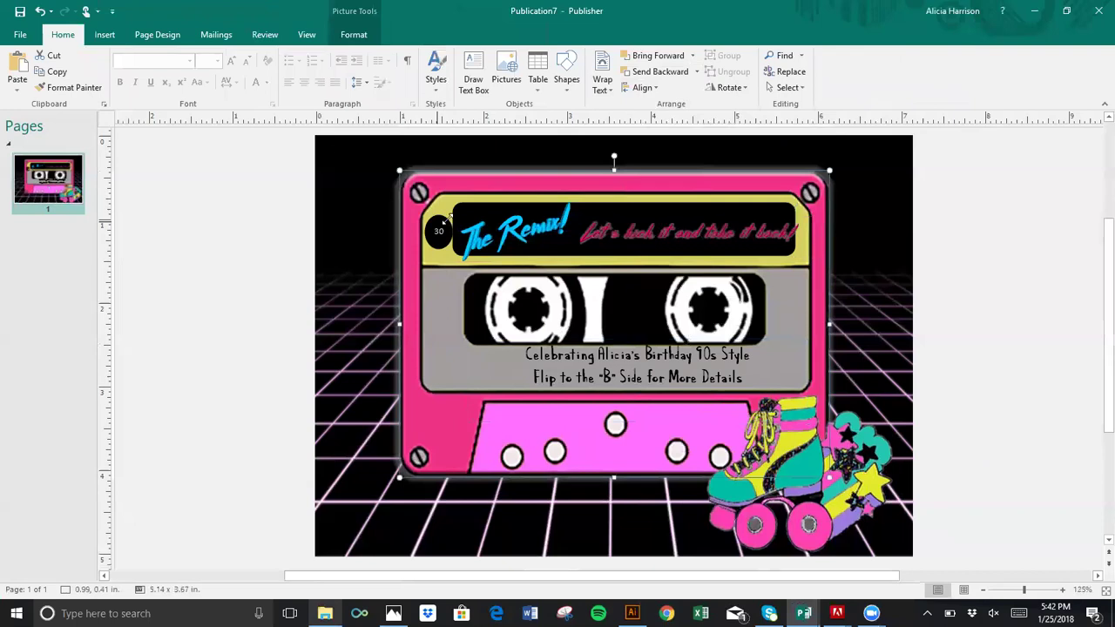
{"action": "left_click", "coordinate": [443, 219], "text": "shift"}
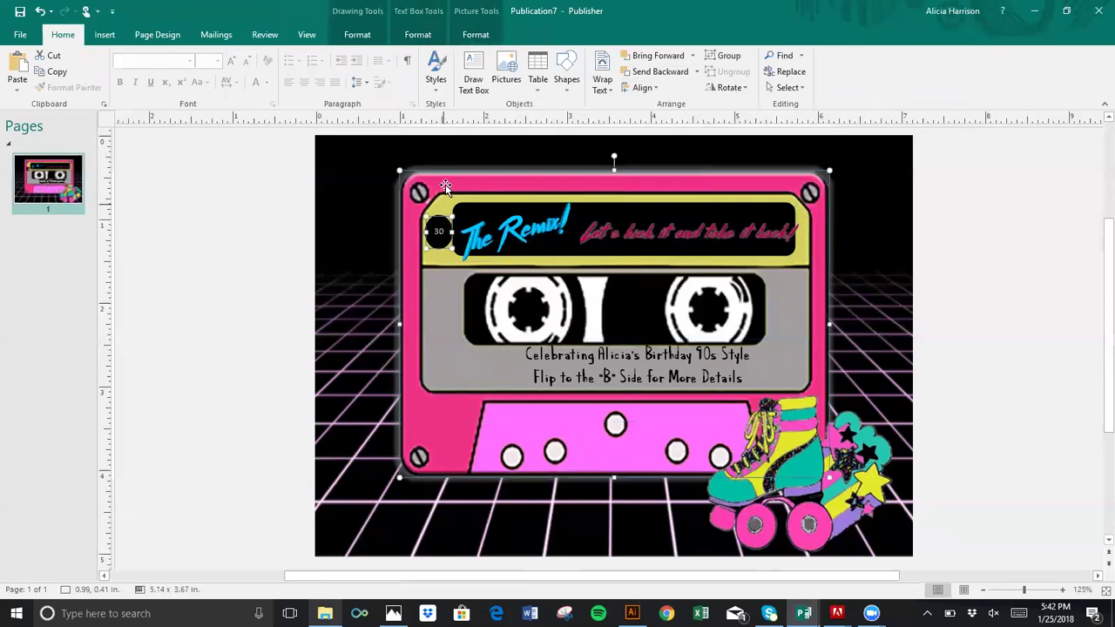
{"action": "left_click", "coordinate": [512, 229], "text": "shift"}
{"action": "left_click", "coordinate": [521, 229], "text": "shift"}
{"action": "left_click", "coordinate": [640, 235], "text": "shift"}
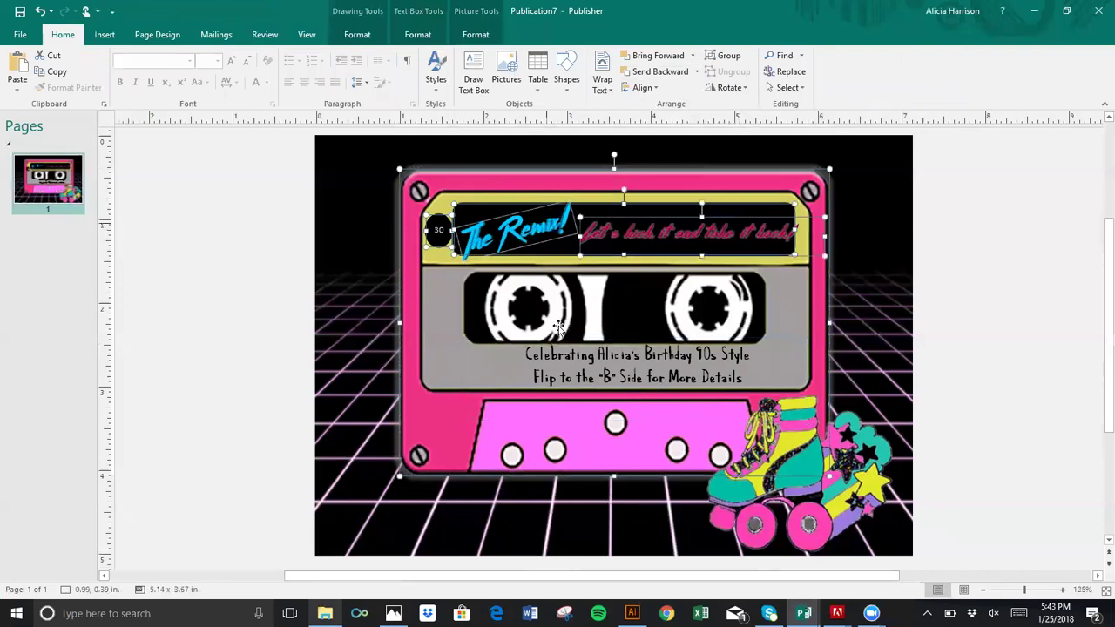
{"action": "left_click", "coordinate": [549, 364], "text": "shift"}
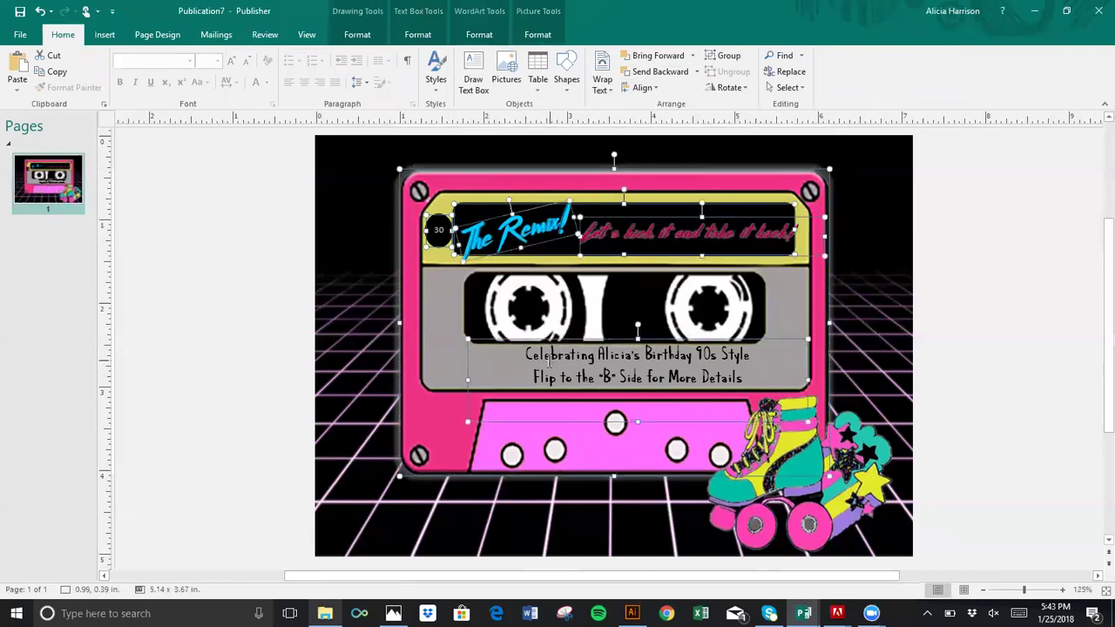
{"action": "left_click", "coordinate": [632, 196]}
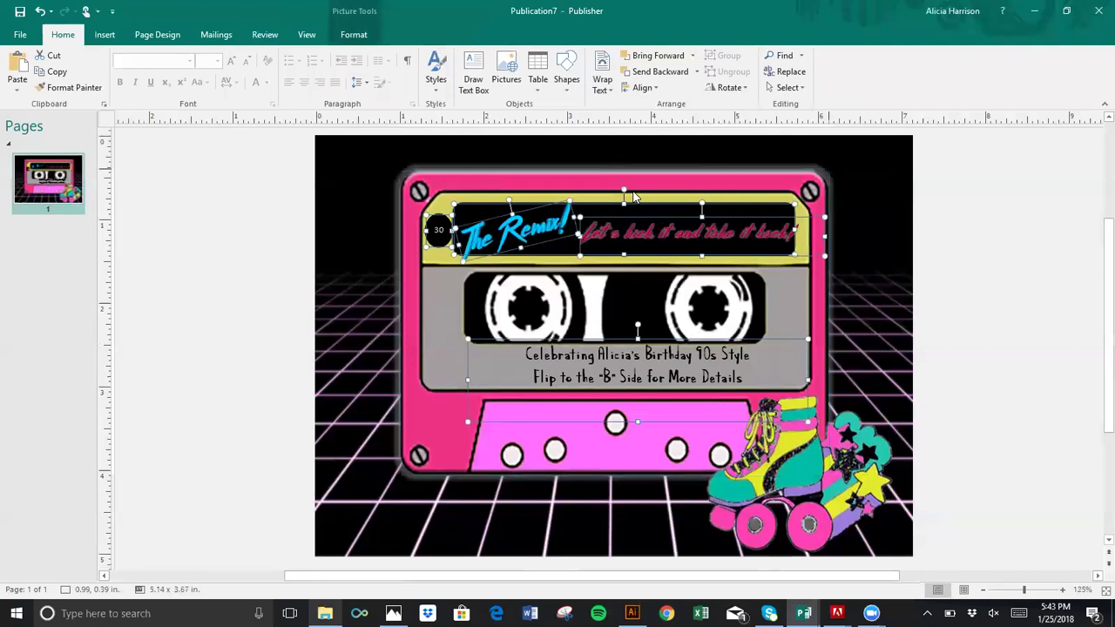
{"action": "right_click", "coordinate": [632, 196]}
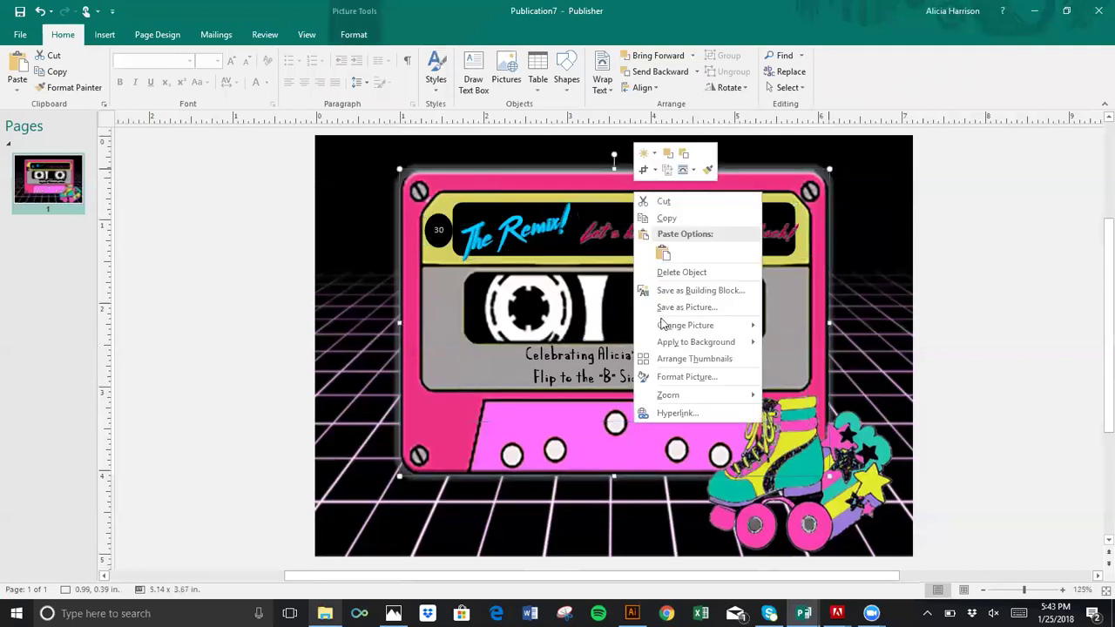
{"action": "left_click", "coordinate": [490, 236]}
{"action": "left_click", "coordinate": [490, 238]}
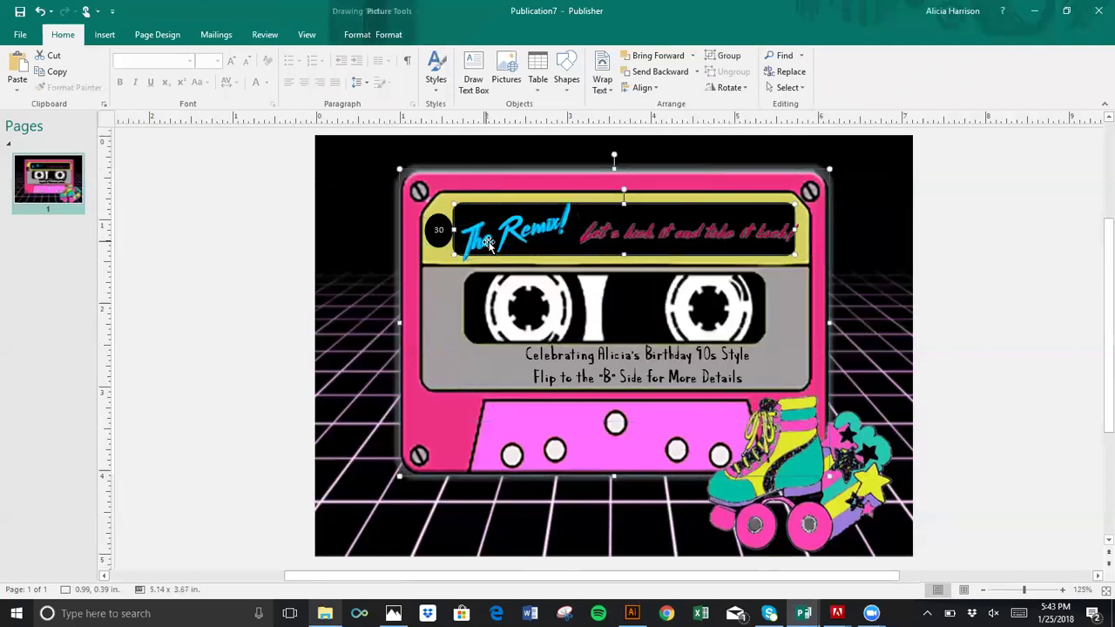
{"action": "left_click", "coordinate": [490, 244]}
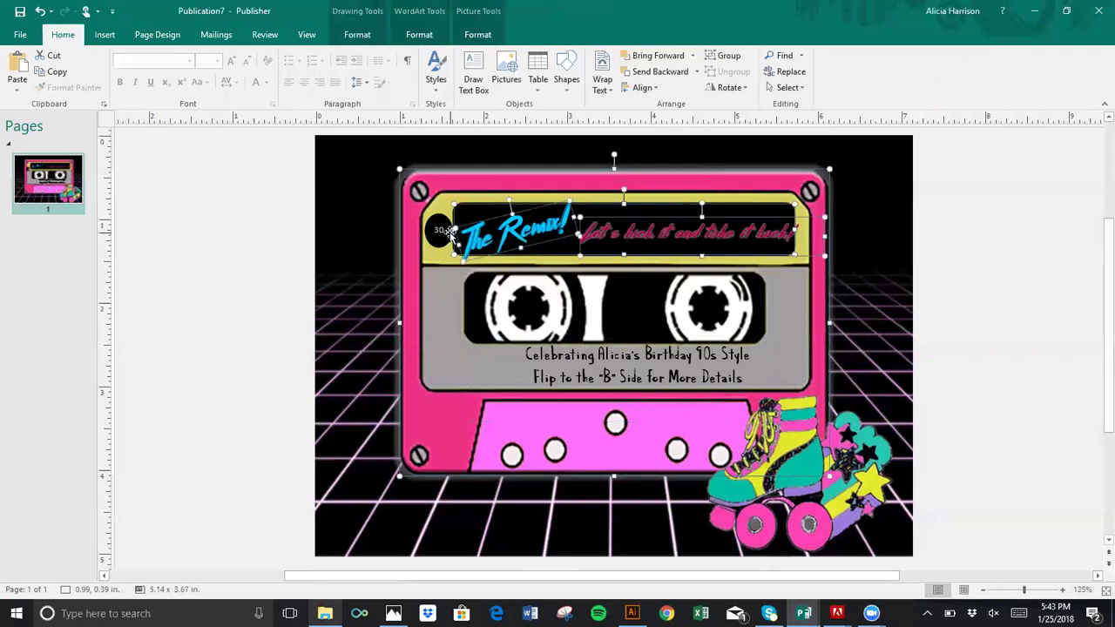
{"action": "left_click", "coordinate": [539, 355], "text": "shift"}
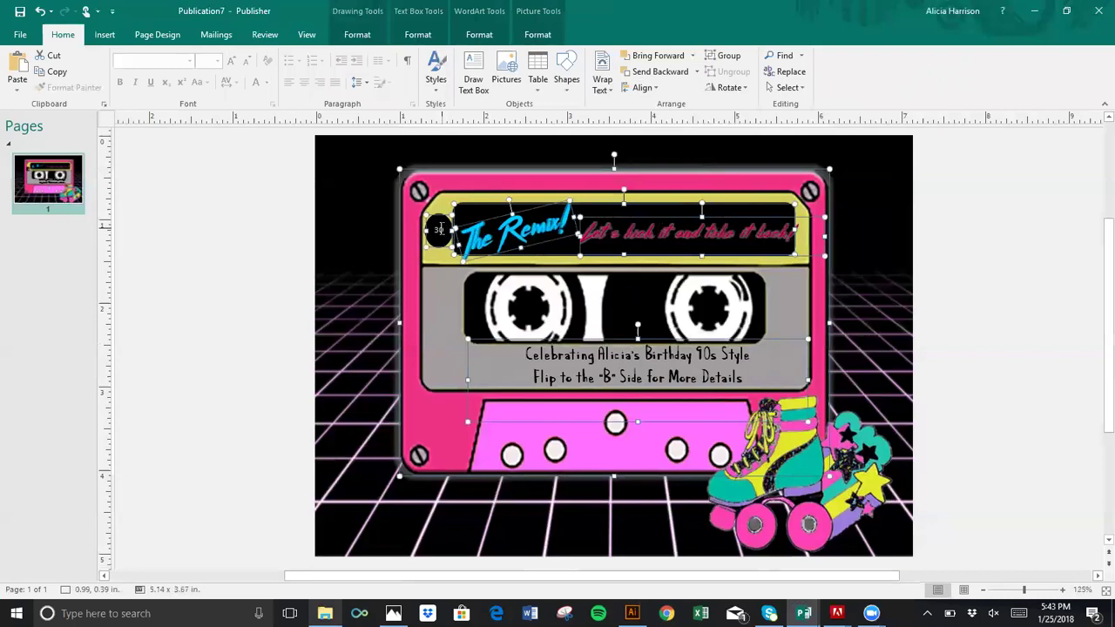
{"action": "left_click", "coordinate": [439, 229]}
{"action": "right_click", "coordinate": [440, 229]}
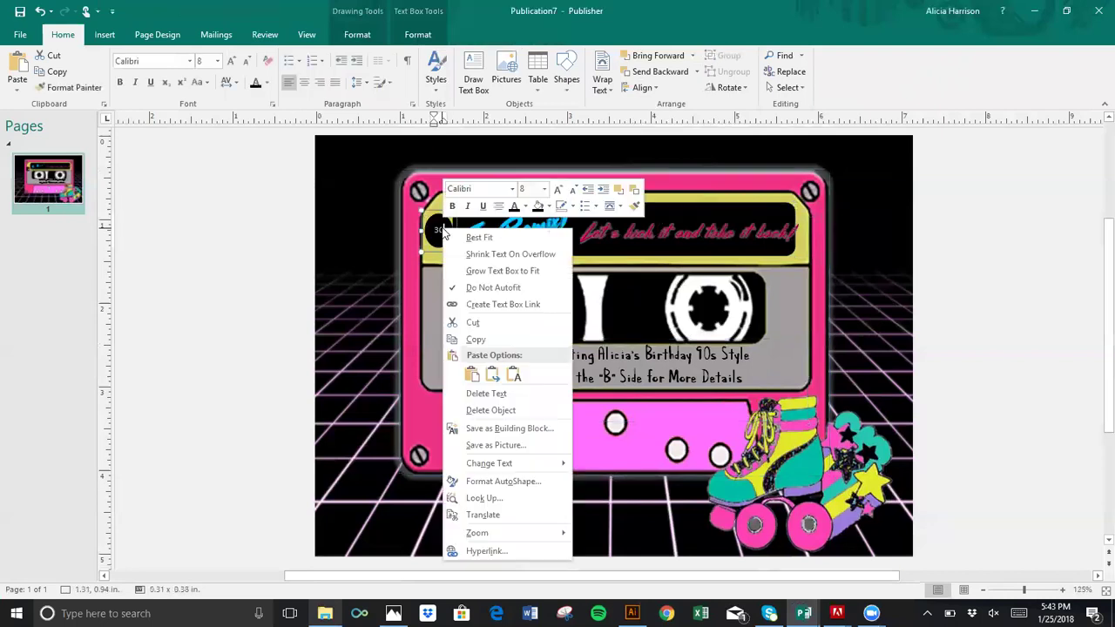
{"action": "left_click", "coordinate": [725, 246]}
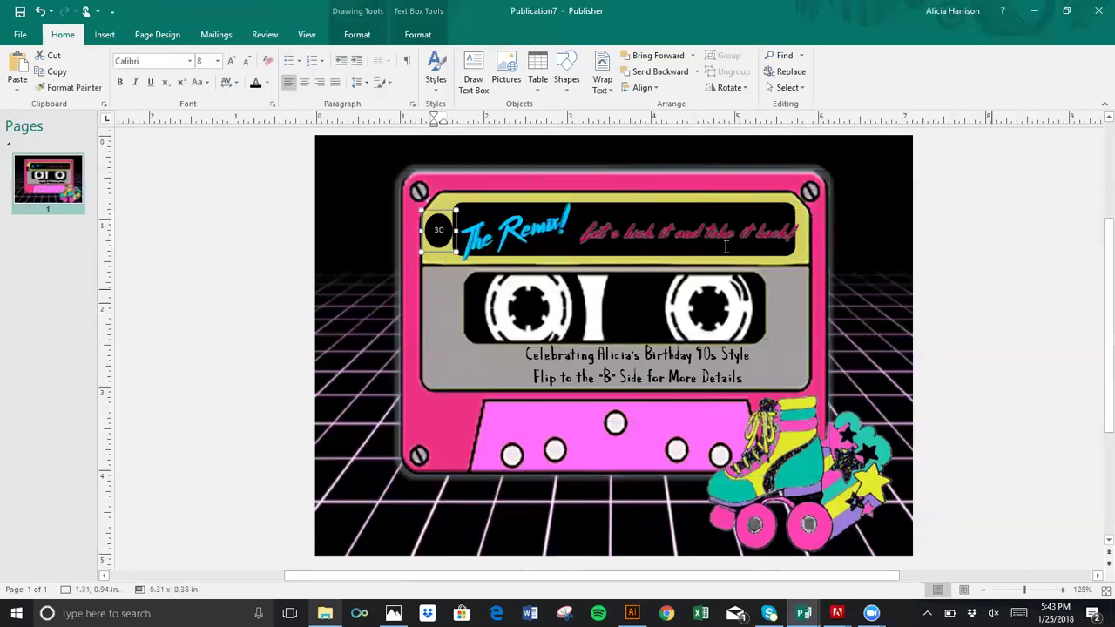
Step: Group the cassette picture, "30" oval, black label, title, tagline and birthday text into one object, and select the roller skate picture
{"action": "key", "text": "Tab"}
{"action": "key", "text": "Tab"}
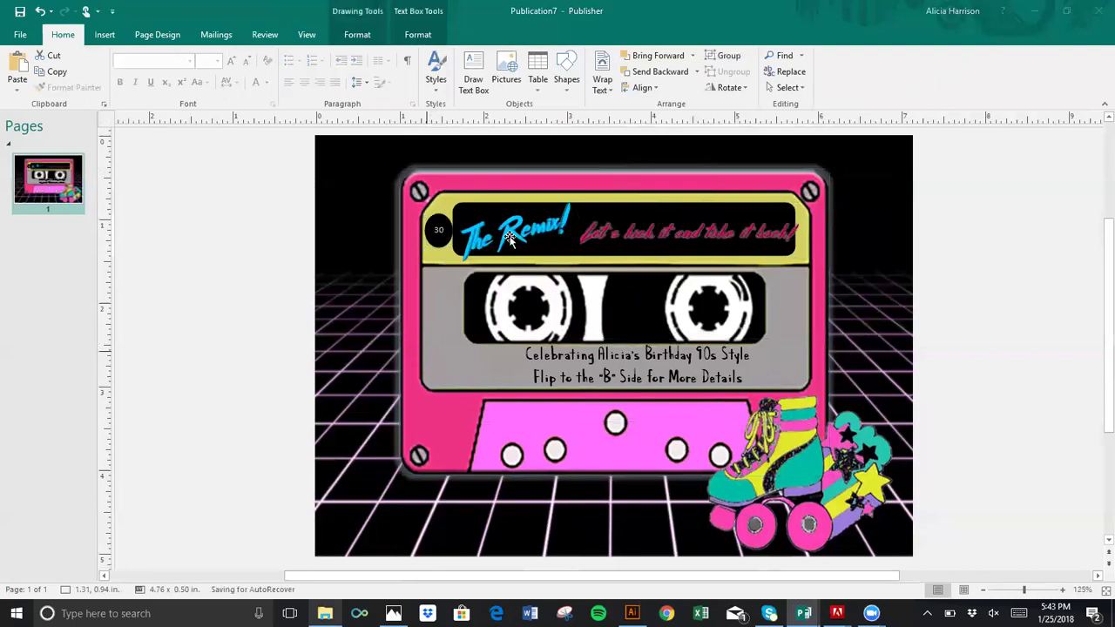
{"action": "left_click", "coordinate": [536, 230], "text": "shift"}
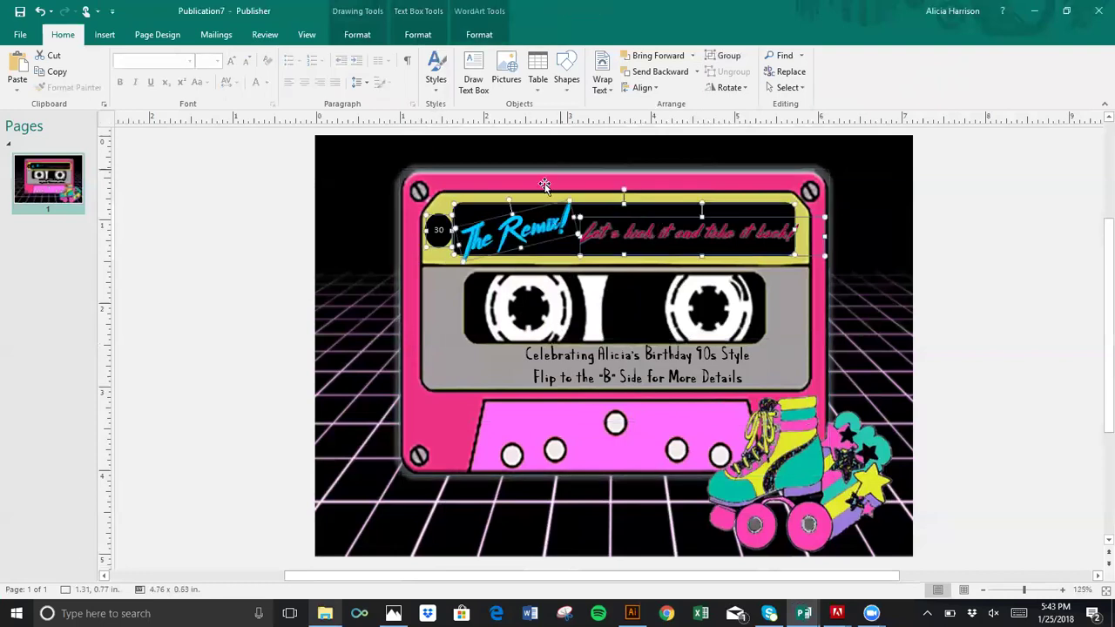
{"action": "left_click", "coordinate": [547, 366], "text": "shift"}
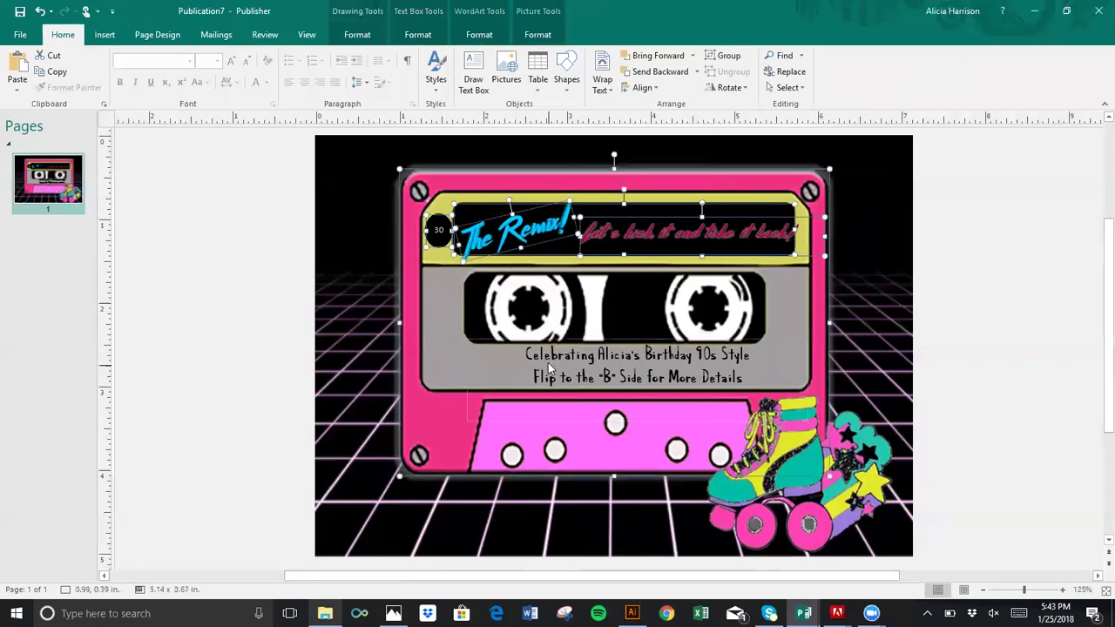
{"action": "left_click", "coordinate": [709, 56]}
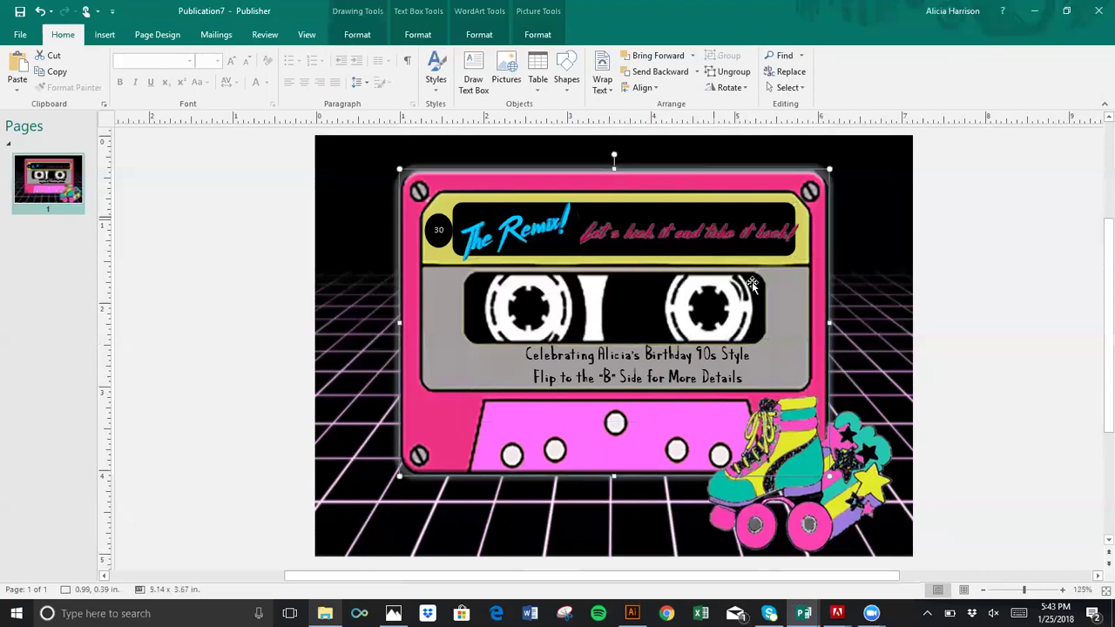
{"action": "left_click", "coordinate": [788, 461]}
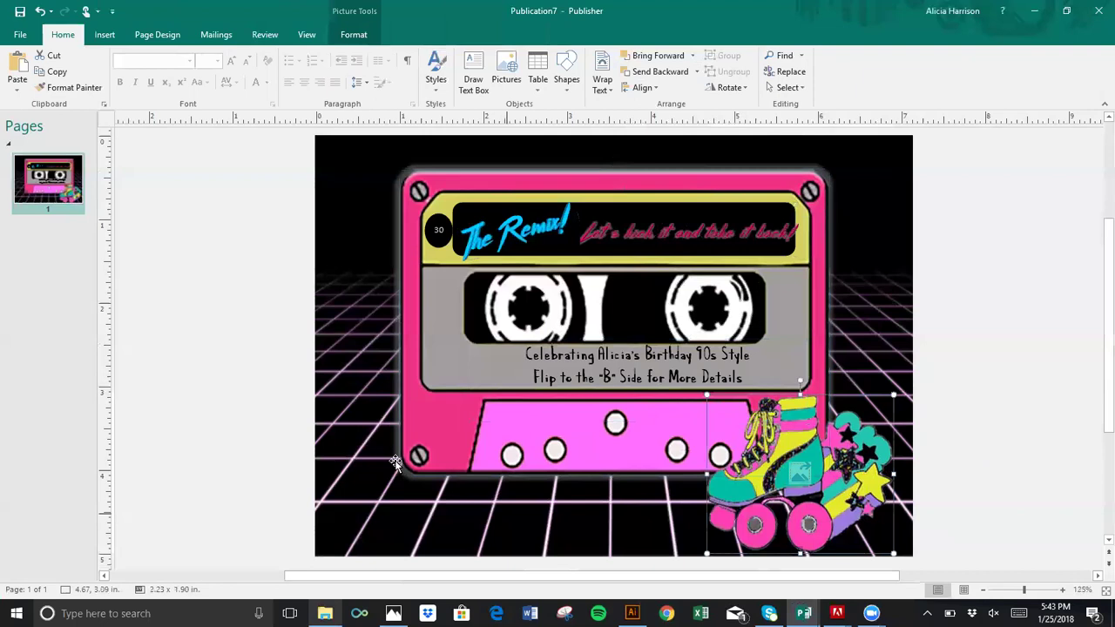
Step: Insert the thunderbolt picture from the 90s folder onto the invitation
{"action": "key", "text": "alt+Tab"}
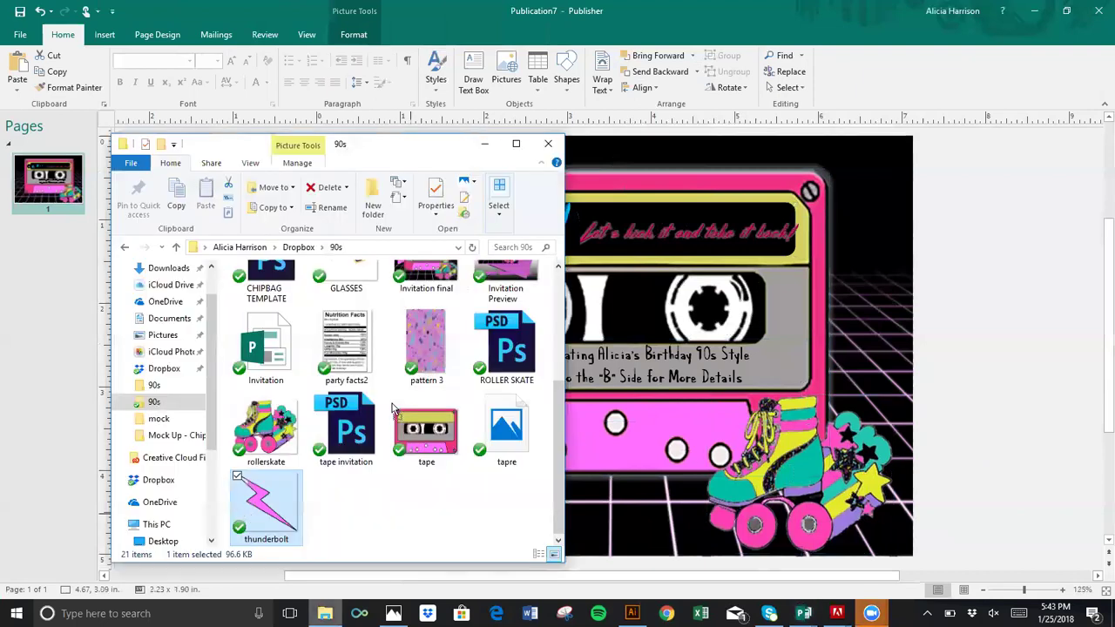
{"action": "left_click", "coordinate": [603, 224]}
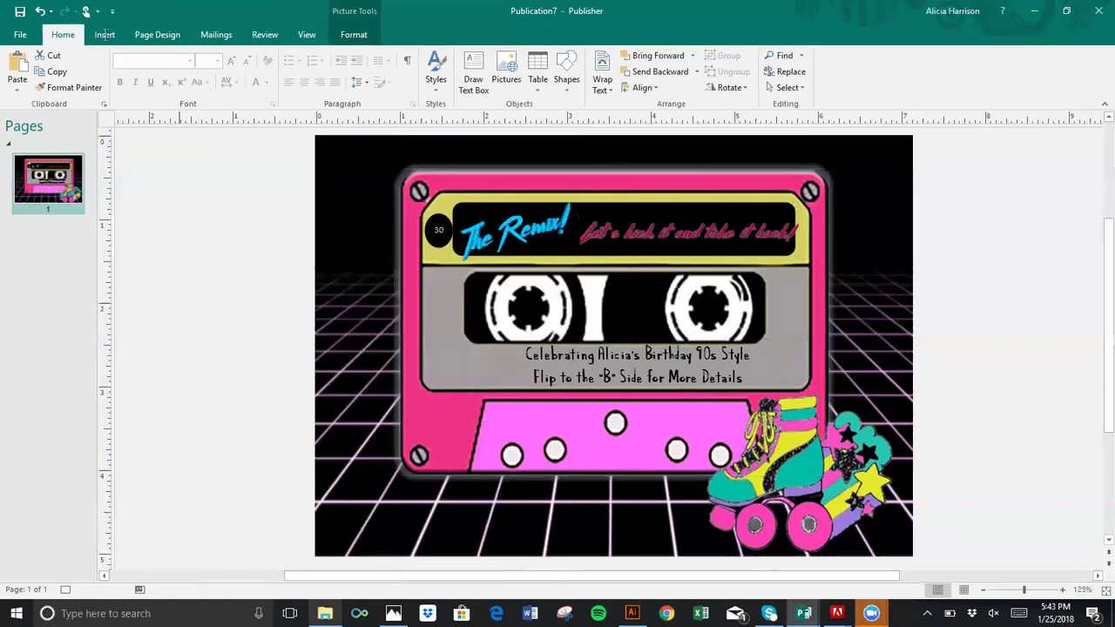
{"action": "left_click", "coordinate": [105, 35]}
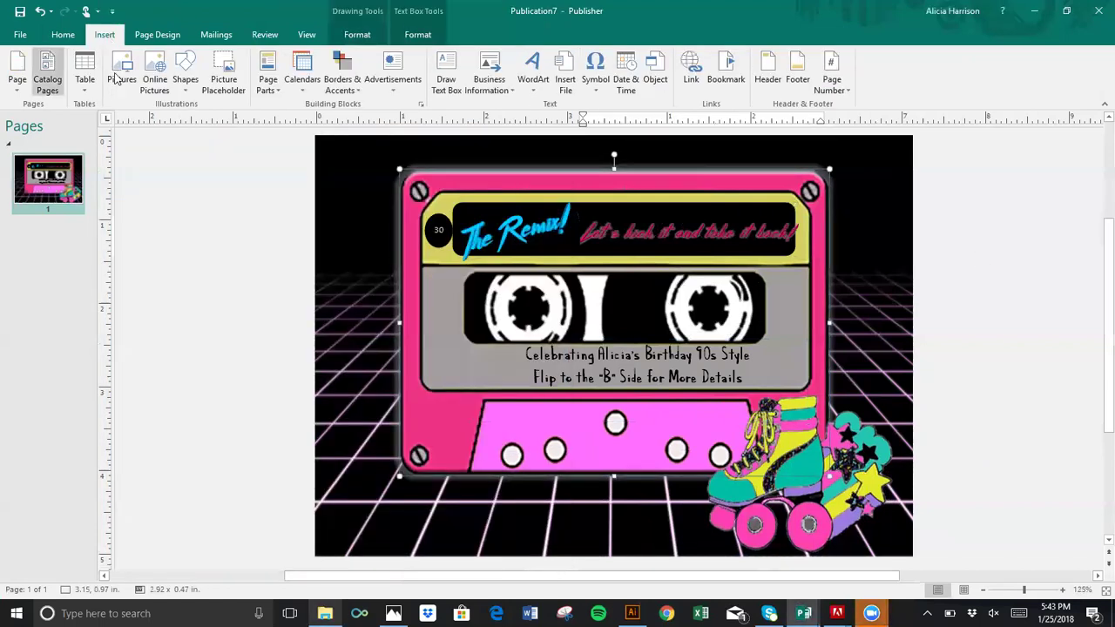
{"action": "left_click", "coordinate": [122, 68]}
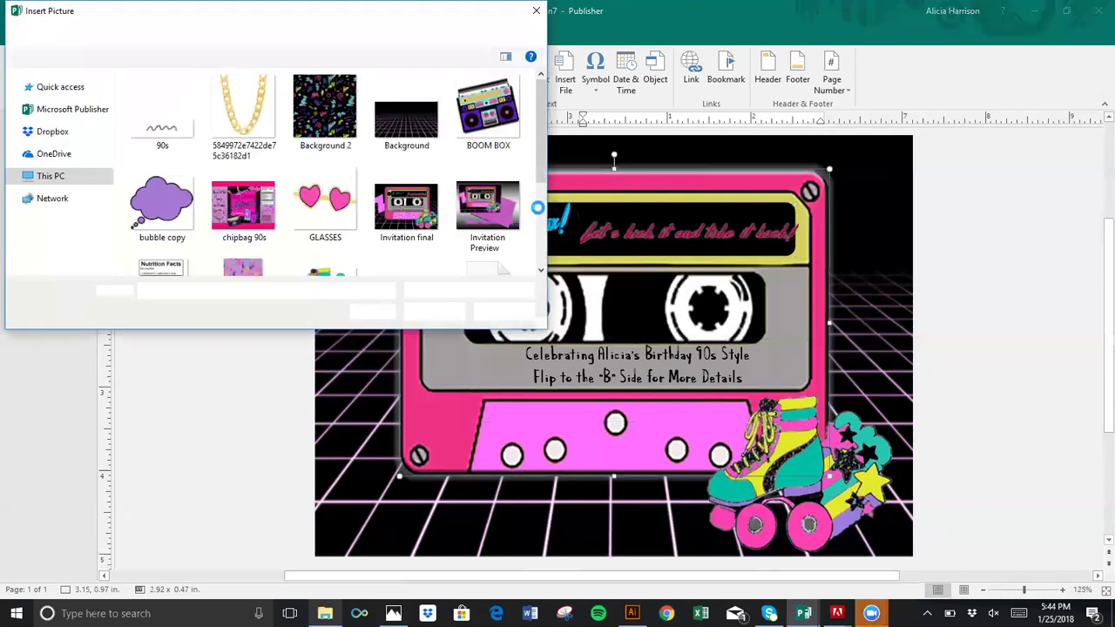
{"action": "scroll", "coordinate": [538, 209], "scroll_direction": "down", "scroll_amount": 3}
{"action": "left_click", "coordinate": [165, 231]}
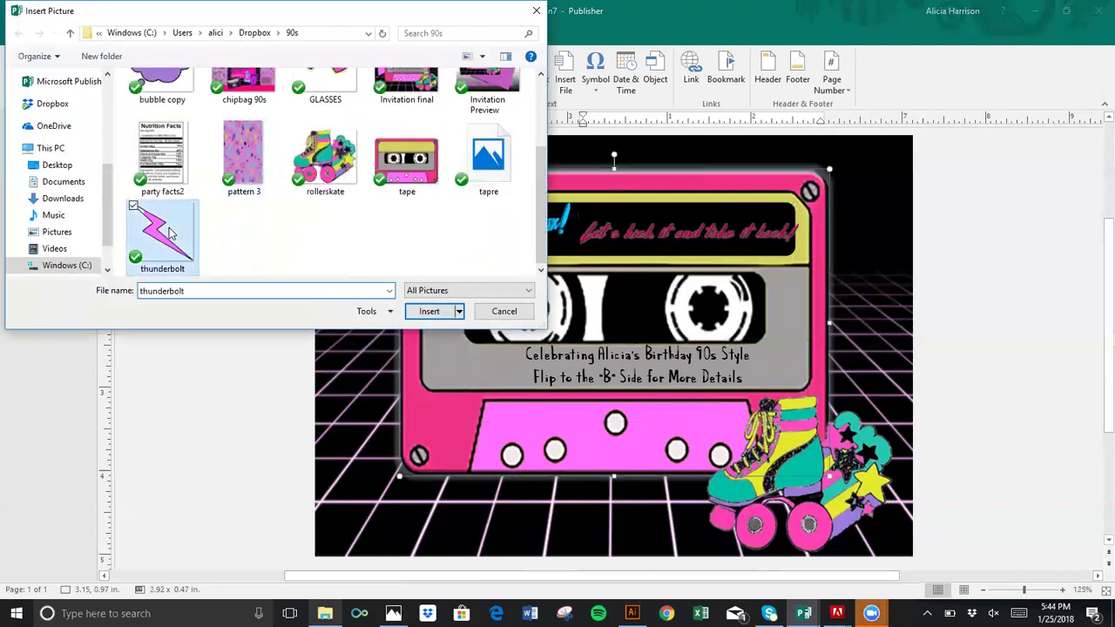
{"action": "double_click", "coordinate": [169, 230]}
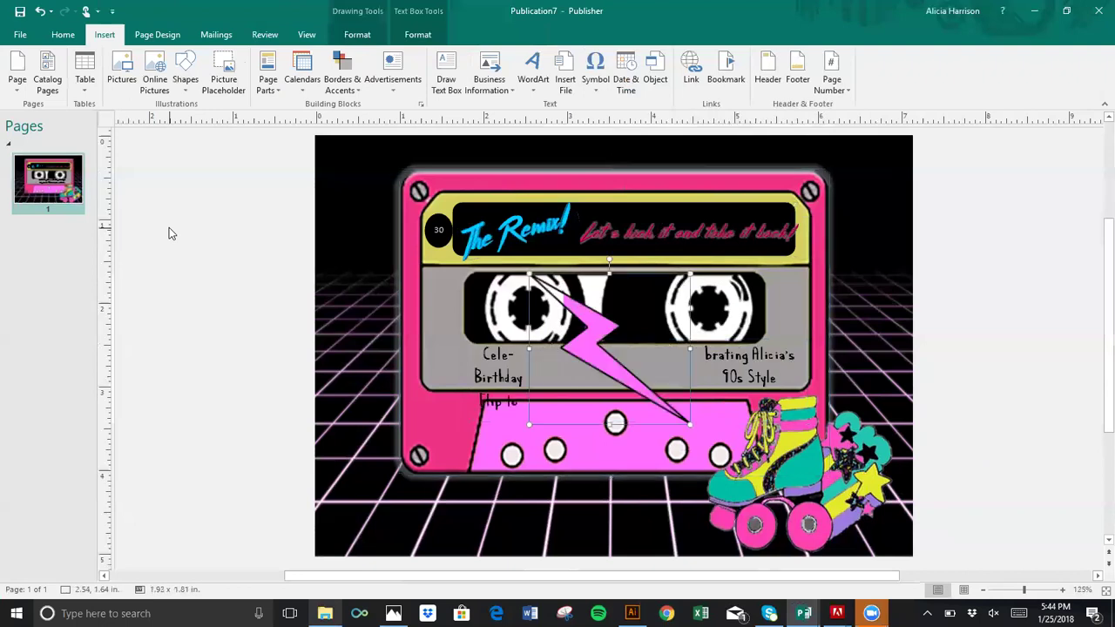
{"action": "left_click", "coordinate": [169, 232]}
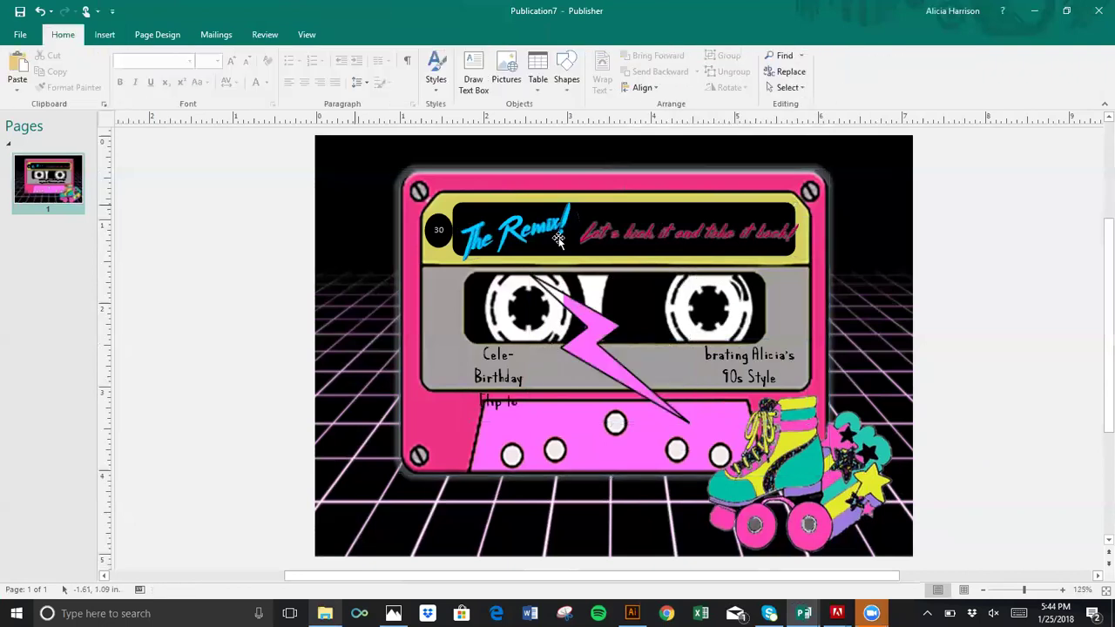
Step: Rotate the thunderbolt so its pink tip points up and right, and tuck it behind the cassette's left edge
{"action": "left_click", "coordinate": [627, 324]}
{"action": "left_click_drag", "start_coordinate": [609, 258], "coordinate": [589, 350]}
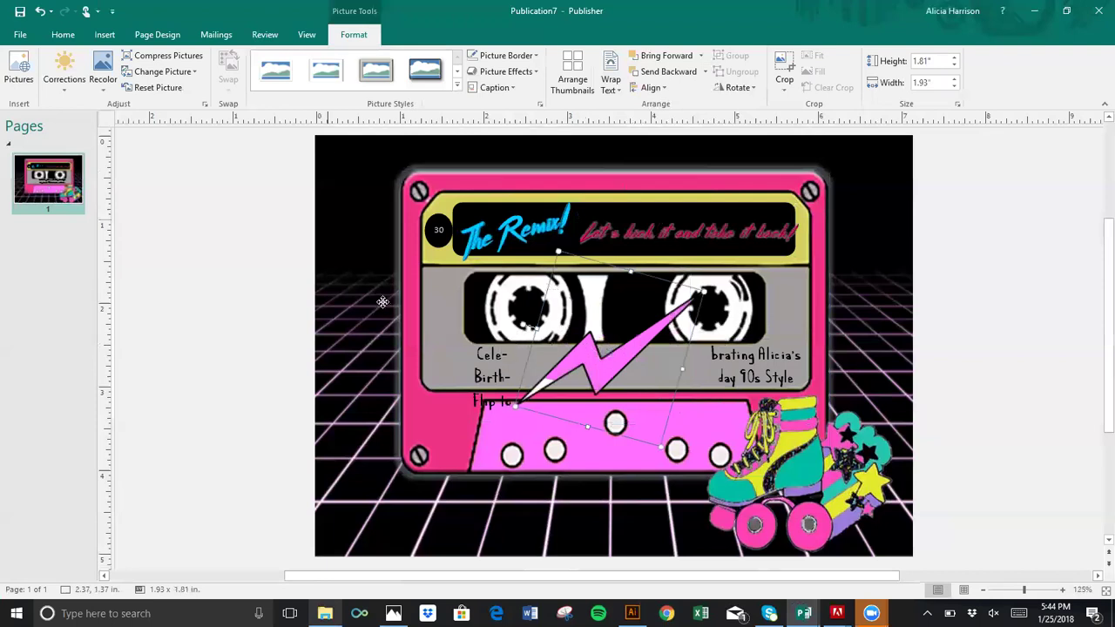
{"action": "left_click_drag", "start_coordinate": [382, 302], "coordinate": [354, 324]}
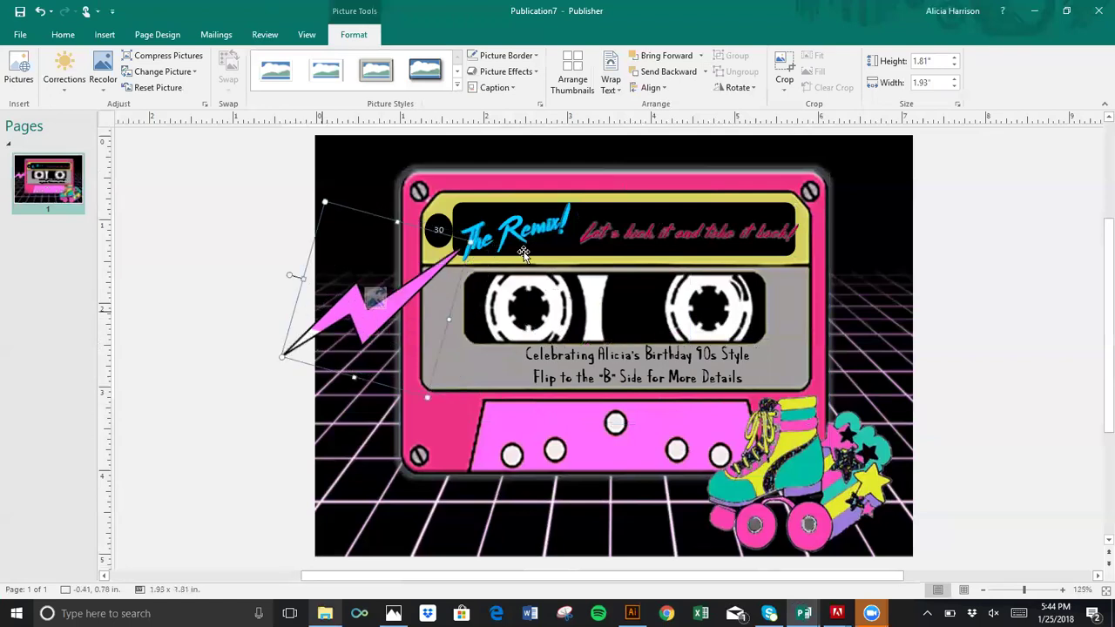
{"action": "left_click", "coordinate": [684, 74]}
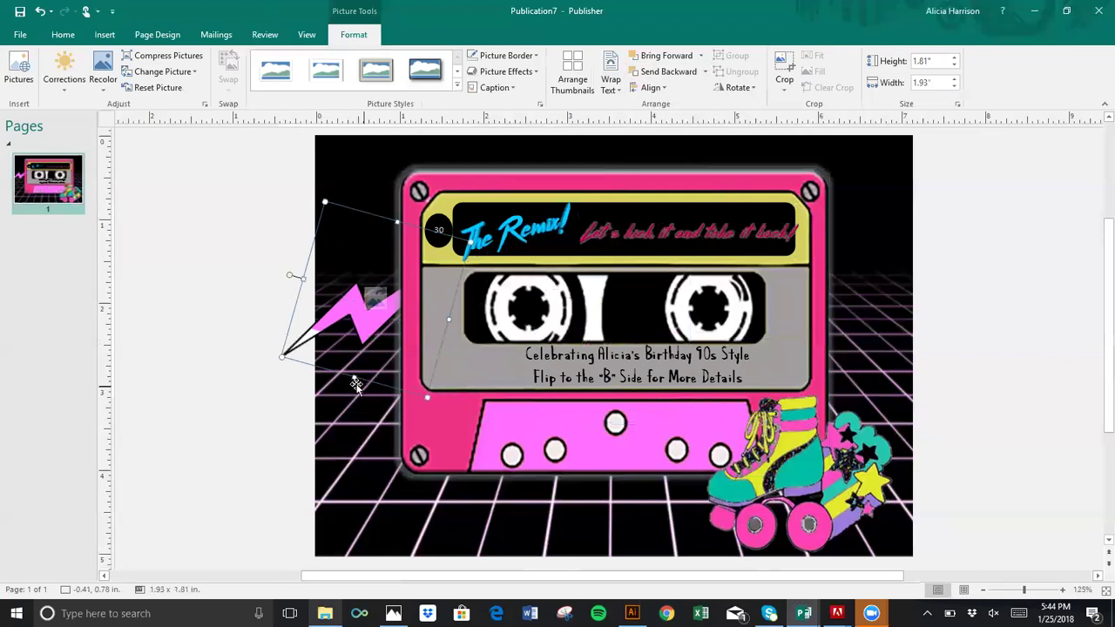
Step: Enlarge the thunderbolt and adjust its position so it sticks out behind the cassette and past the page's left edge
{"action": "left_click_drag", "start_coordinate": [352, 416], "coordinate": [350, 418]}
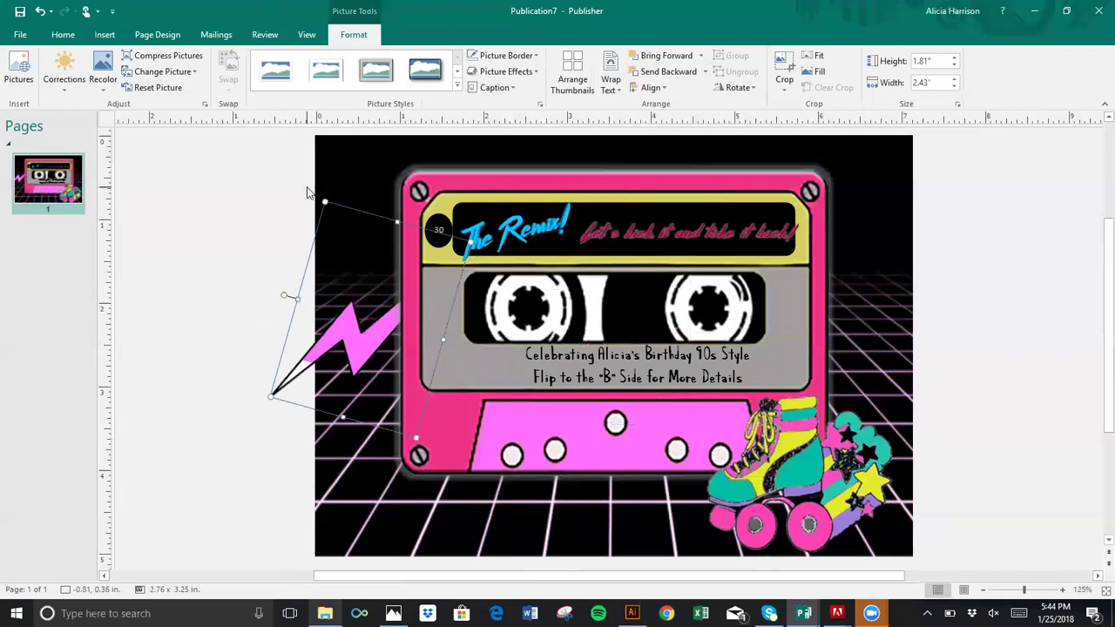
{"action": "left_click_drag", "start_coordinate": [310, 191], "coordinate": [306, 181]}
{"action": "left_click_drag", "start_coordinate": [345, 338], "coordinate": [354, 339]}
{"action": "left_click", "coordinate": [984, 385]}
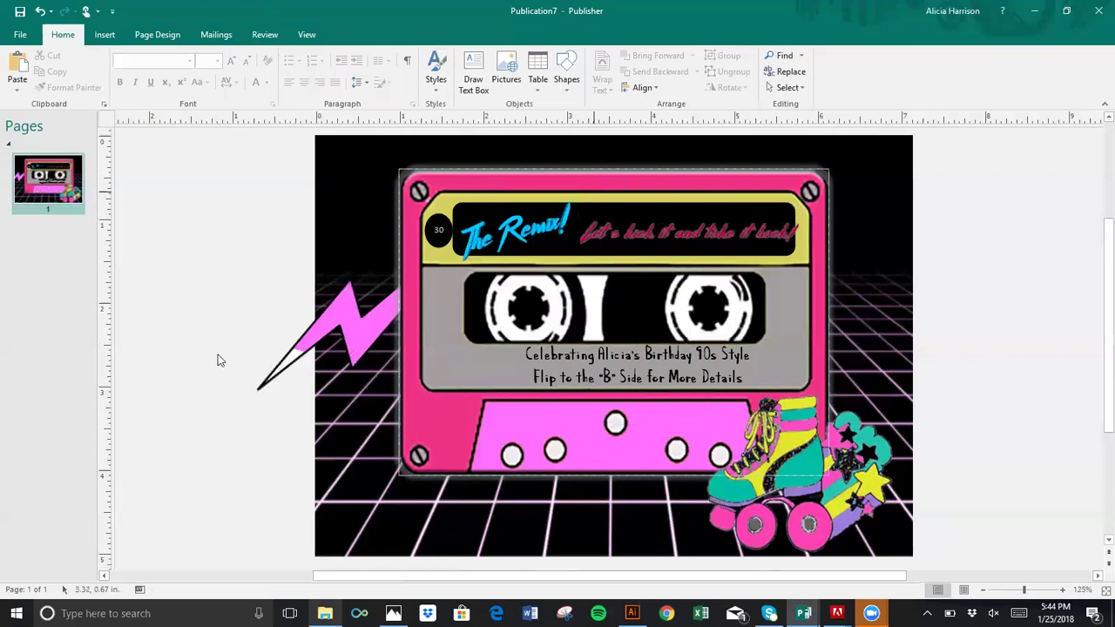
Step: View the Save As locations for the publication, return to the page and select the birthday text on the cassette
{"action": "left_click", "coordinate": [31, 40]}
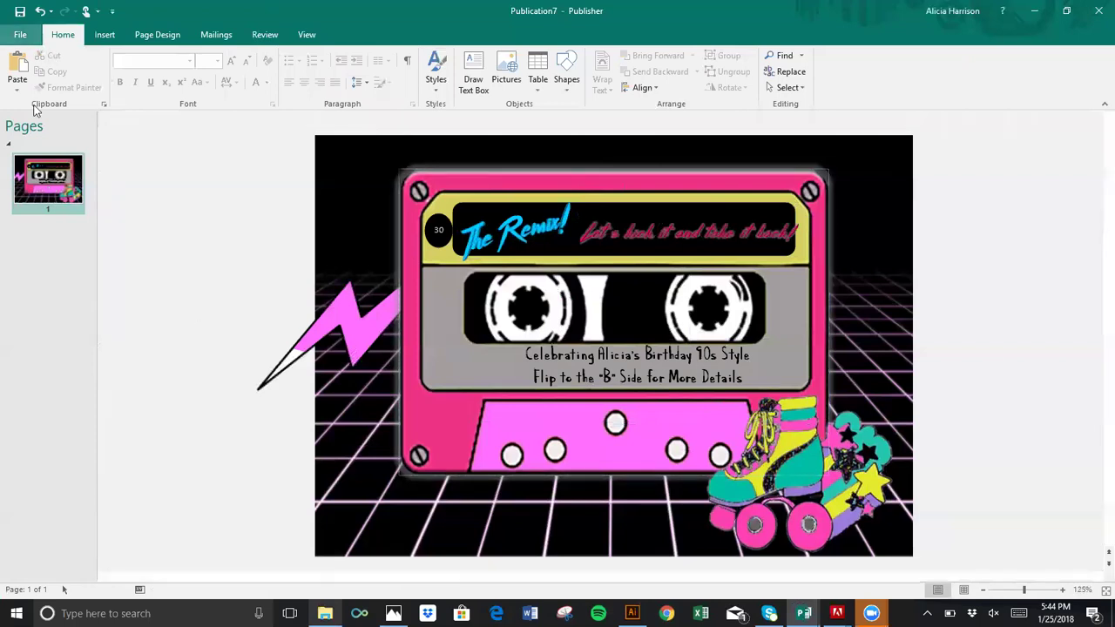
{"action": "left_click", "coordinate": [20, 174]}
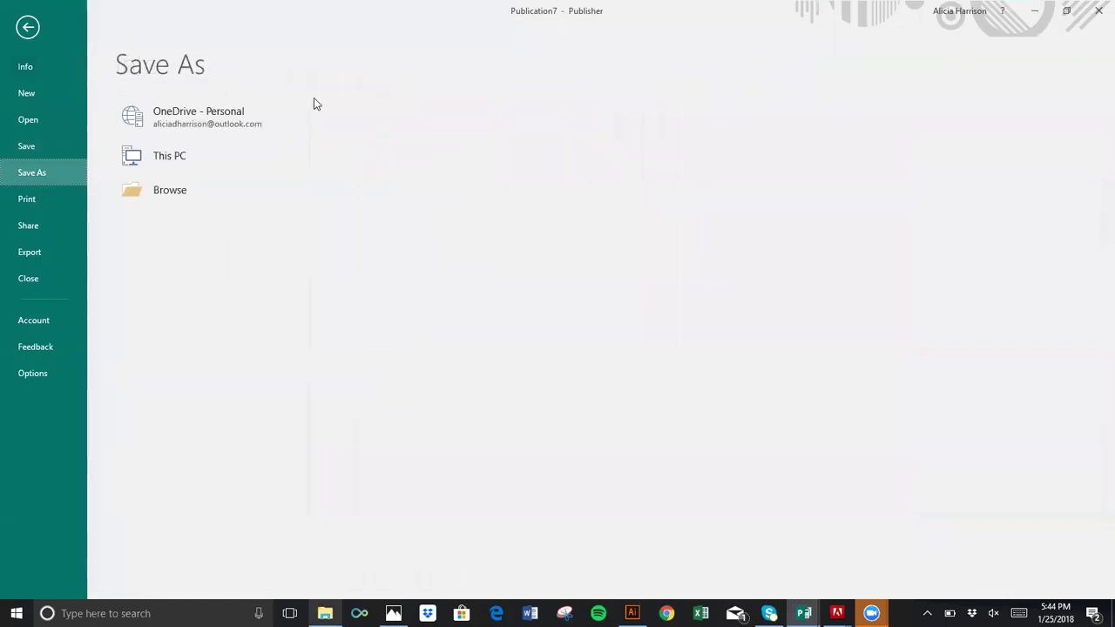
{"action": "left_click", "coordinate": [29, 29]}
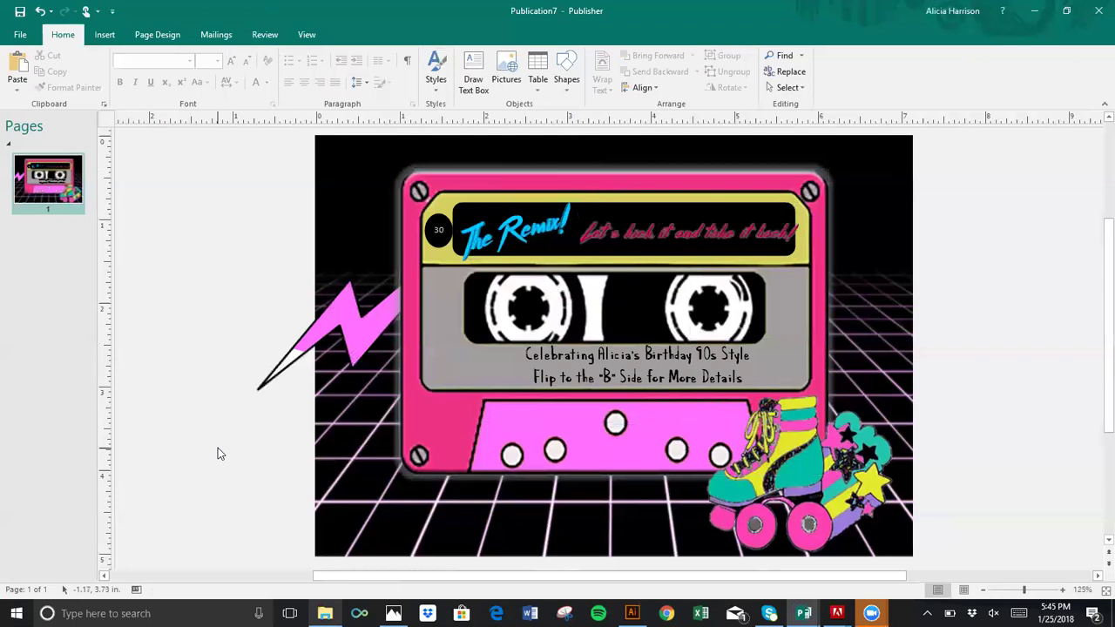
{"action": "left_click", "coordinate": [615, 350]}
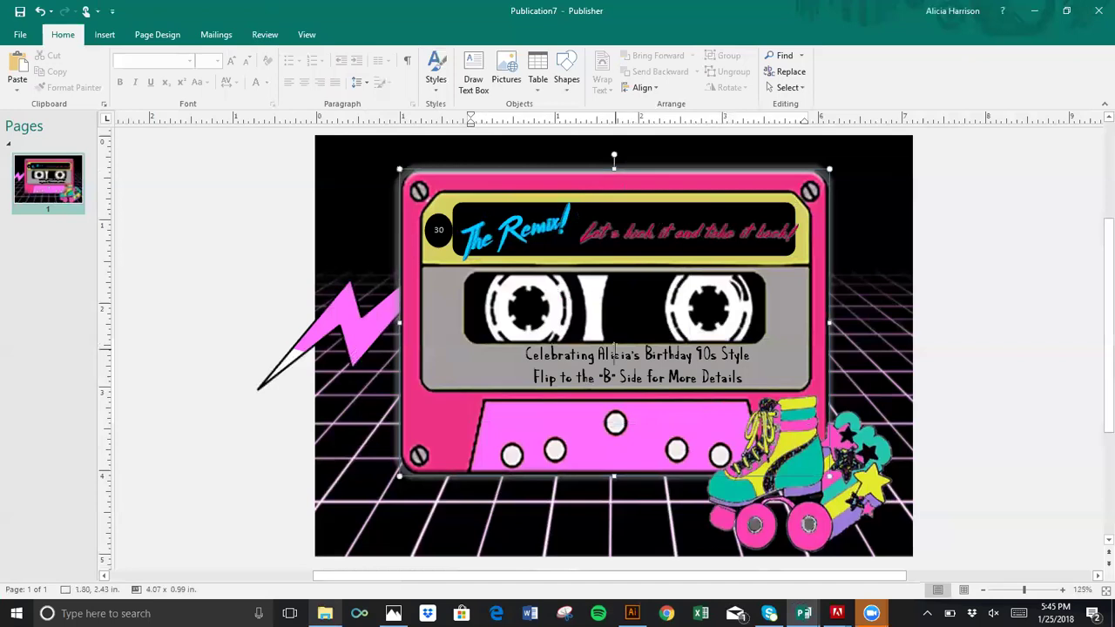